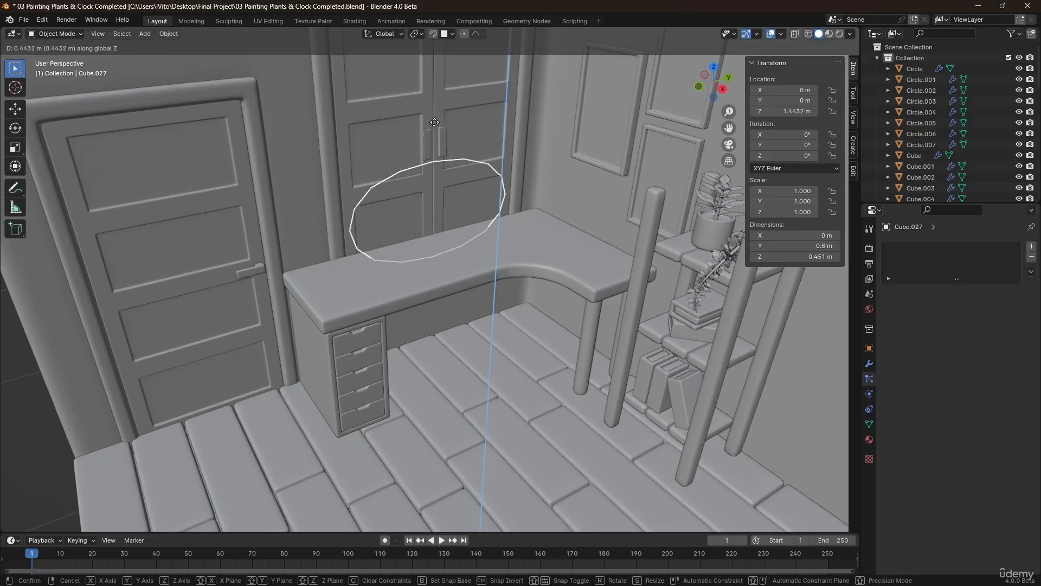
- Raise the flat screen plane about 0.52 m along Z and set its origin to its geometry
click(457, 179)
right_click(456, 177)
mouse_move(457, 179)
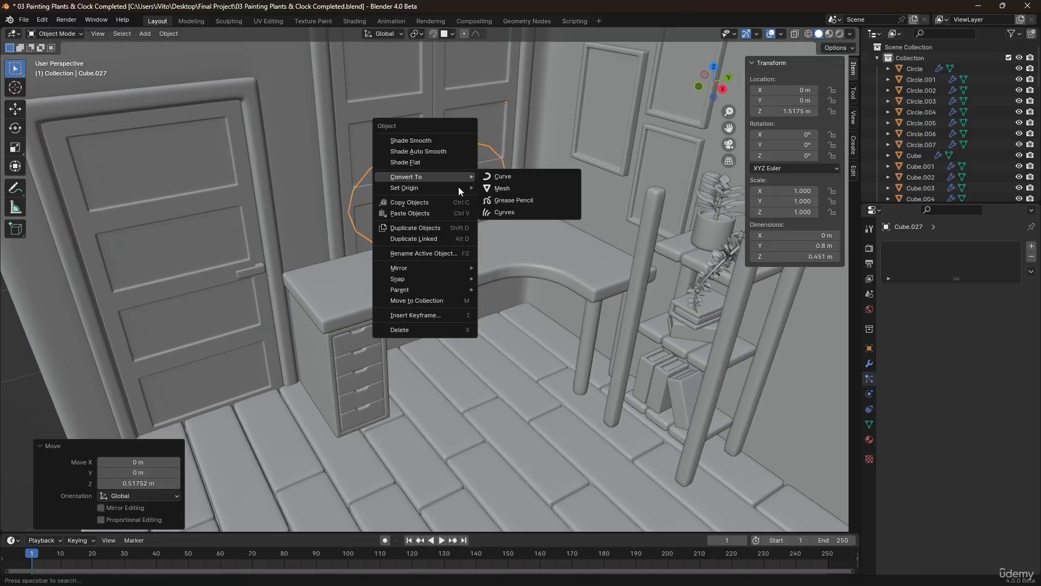
click(512, 199)
- Position the screen plane above the desk at X about -0.807 m and Z about 1.066 m
middle_drag(447, 209, 439, 285)
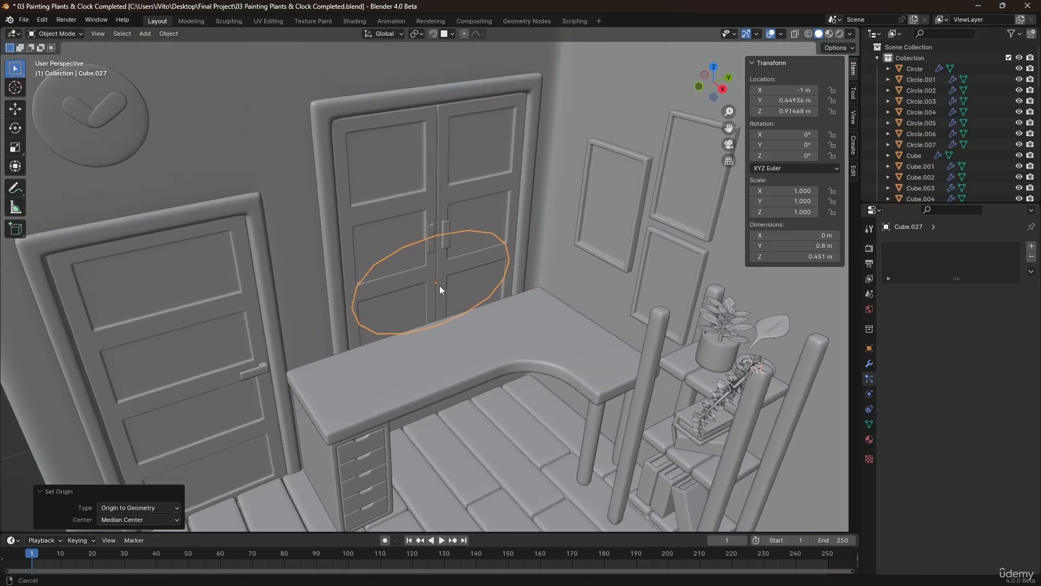
key(g)
key(x)
click(460, 321)
key(Tab)
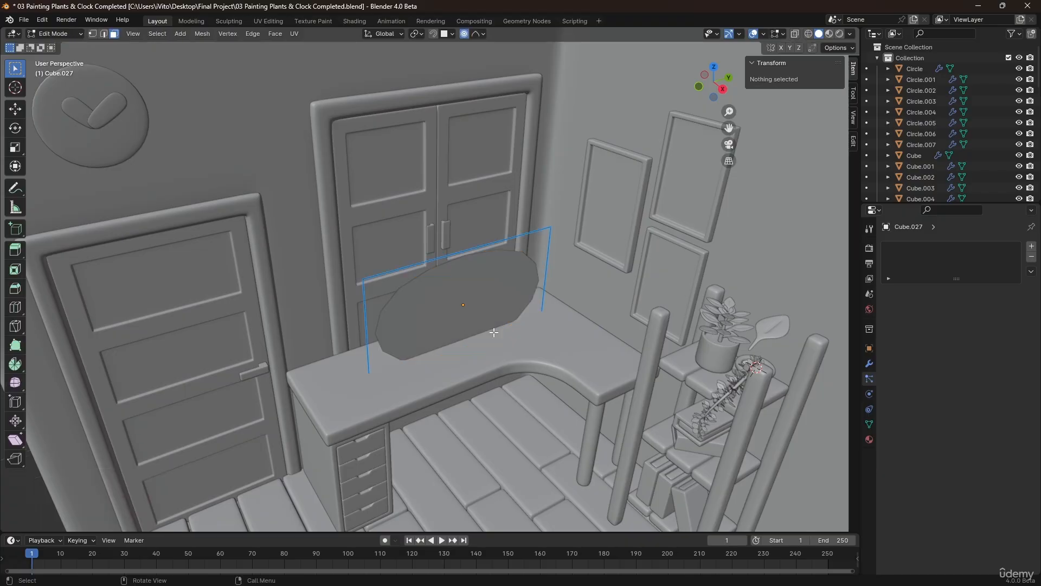
key(a)
key(g)
key(z)
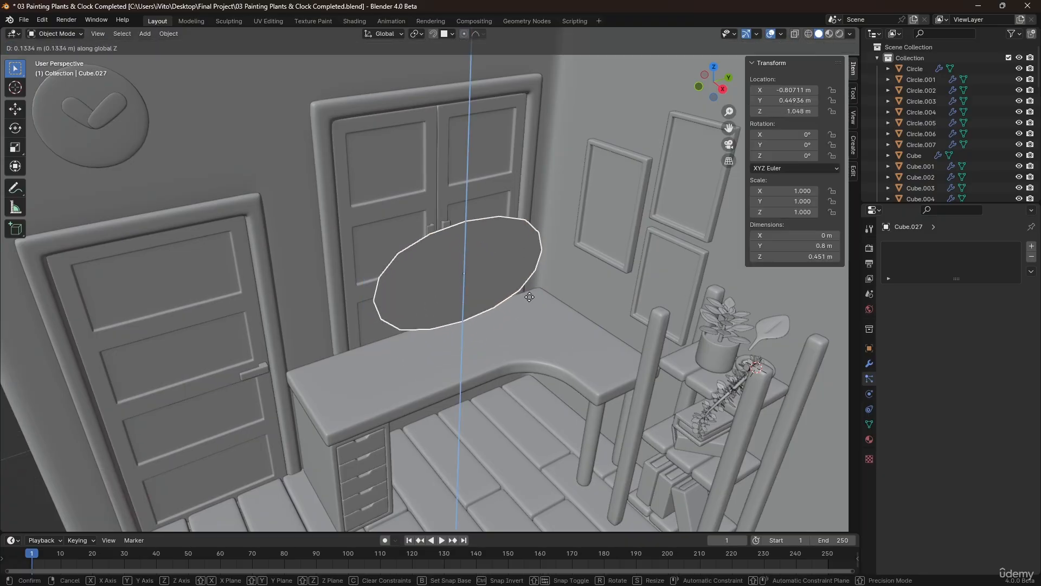
click(528, 298)
- Extrude the whole screen plane about 0.05 m to give the monitor thickness
key(alt+a)
key(a)
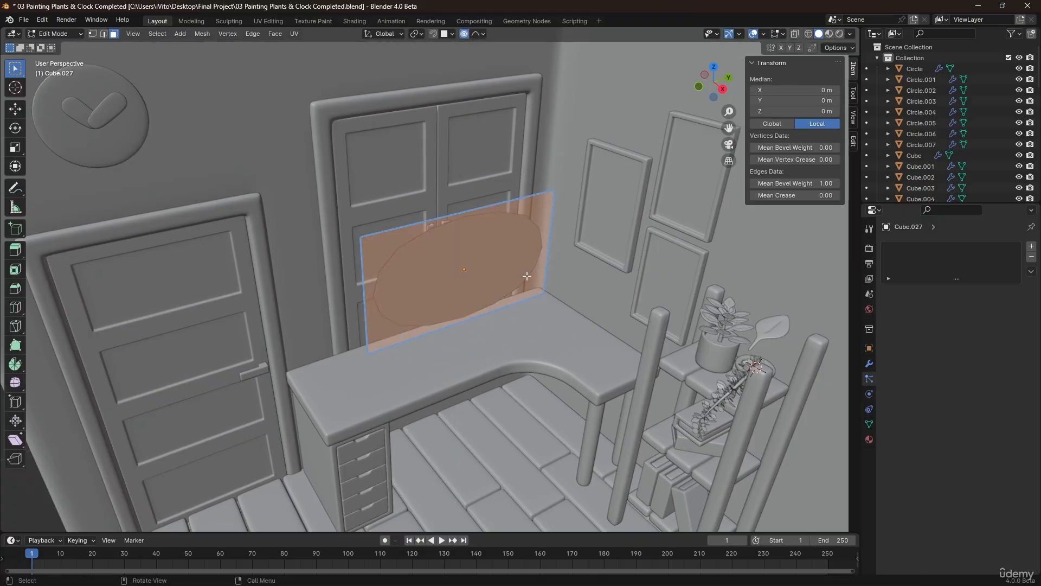
key(e)
click(518, 276)
- Inset the monitor's front face by about 0.011 m to form a thin bezel
scroll(499, 271, up, 2)
middle_drag(499, 270, 477, 276)
scroll(477, 279, up, 2)
key(i)
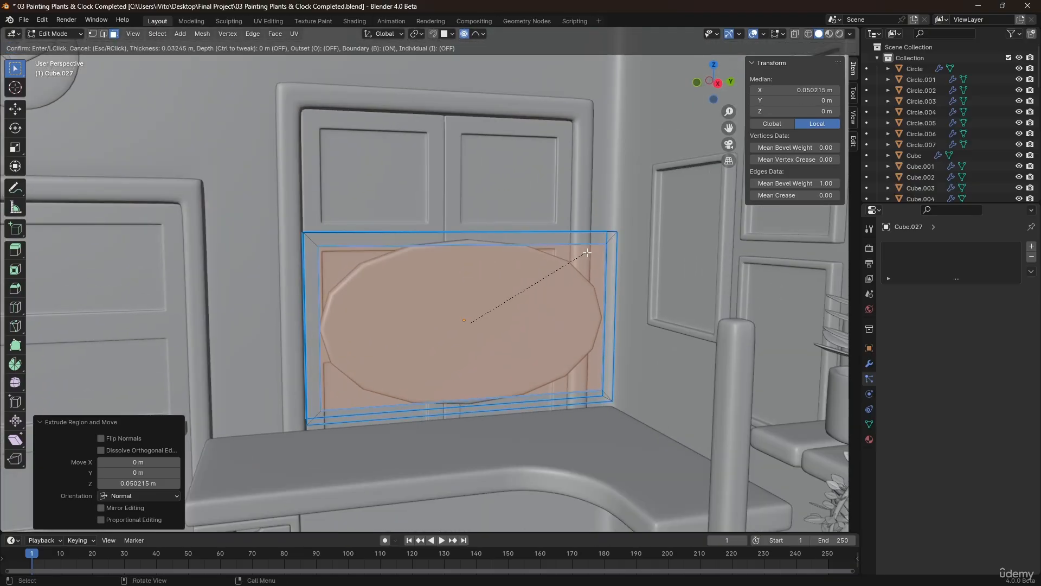
click(594, 249)
- Select the two lower corner vertices of the inset on the monitor's front
scroll(480, 333, up, 3)
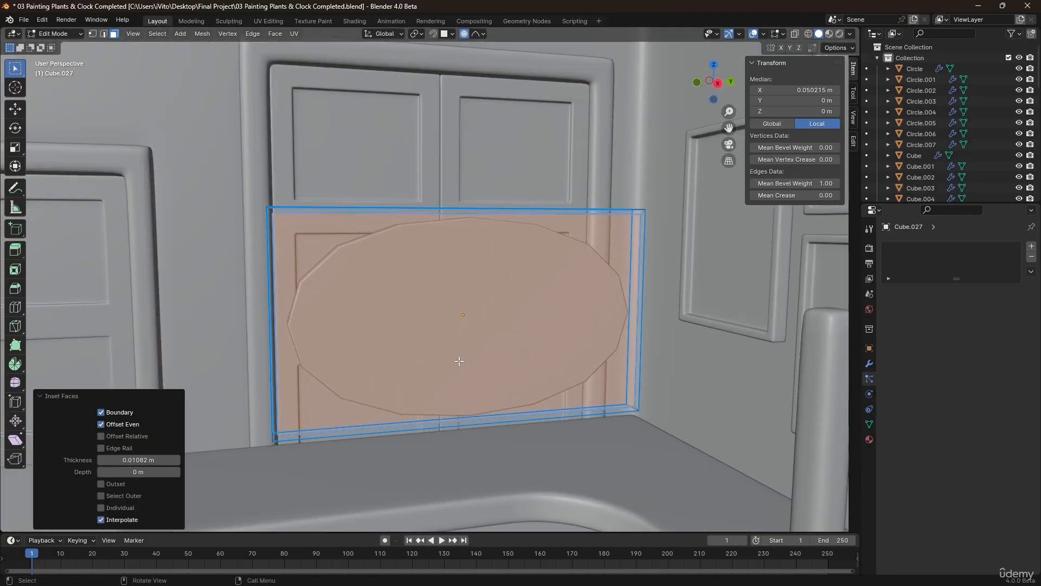
middle_drag(393, 401, 282, 423)
scroll(234, 432, up, 5)
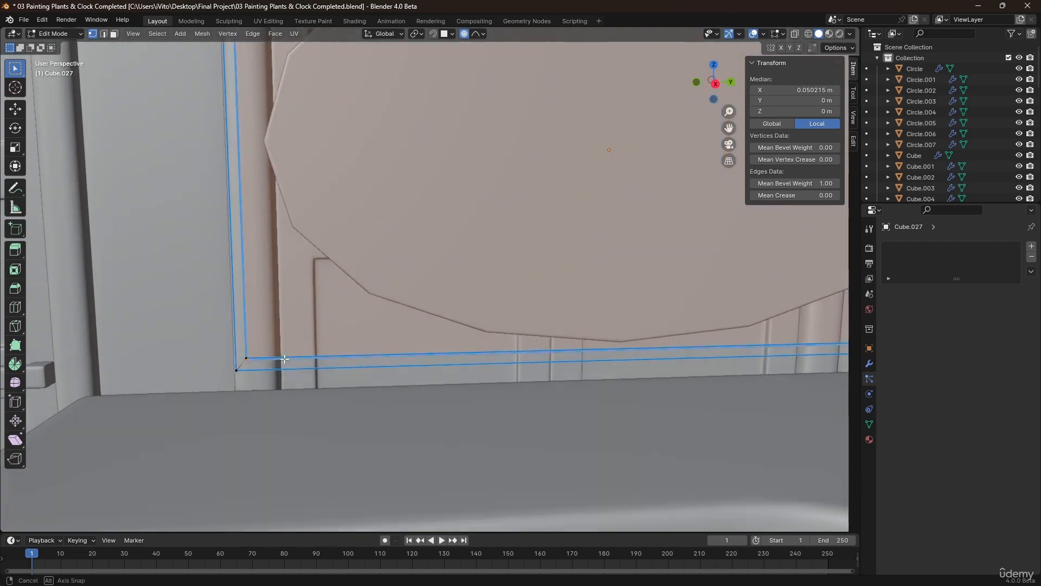
click(223, 421)
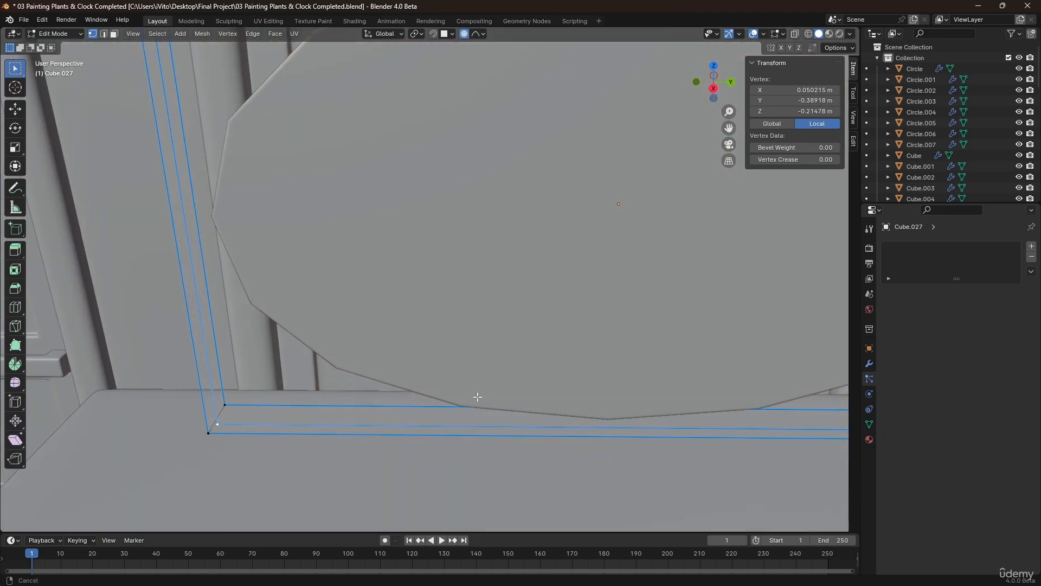
shift+middle_drag(477, 397, 351, 372)
shift+middle_drag(572, 355, 238, 348)
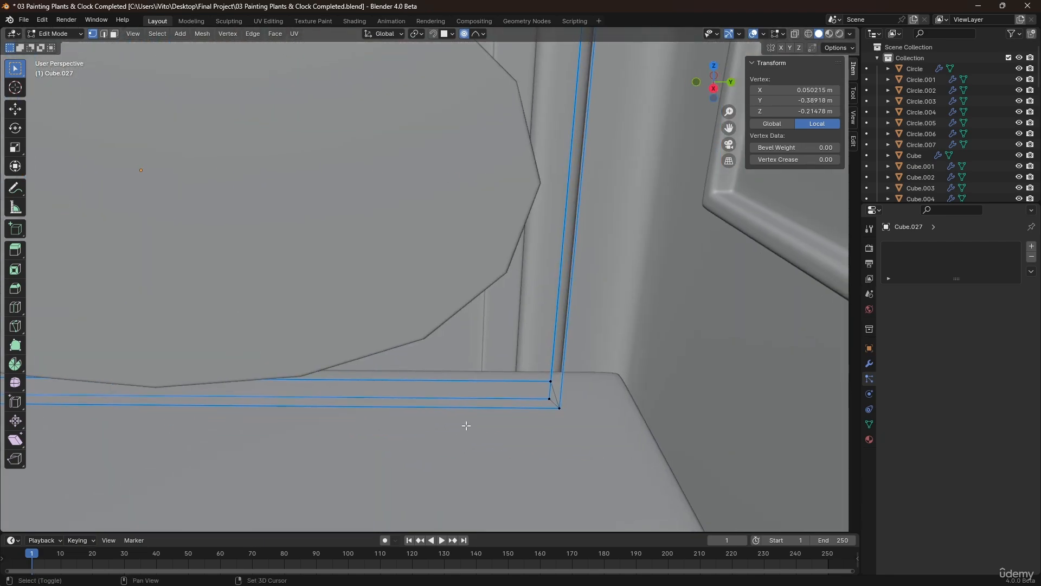
shift+click(549, 398)
middle_drag(549, 397, 495, 293)
key(g)
key(z)
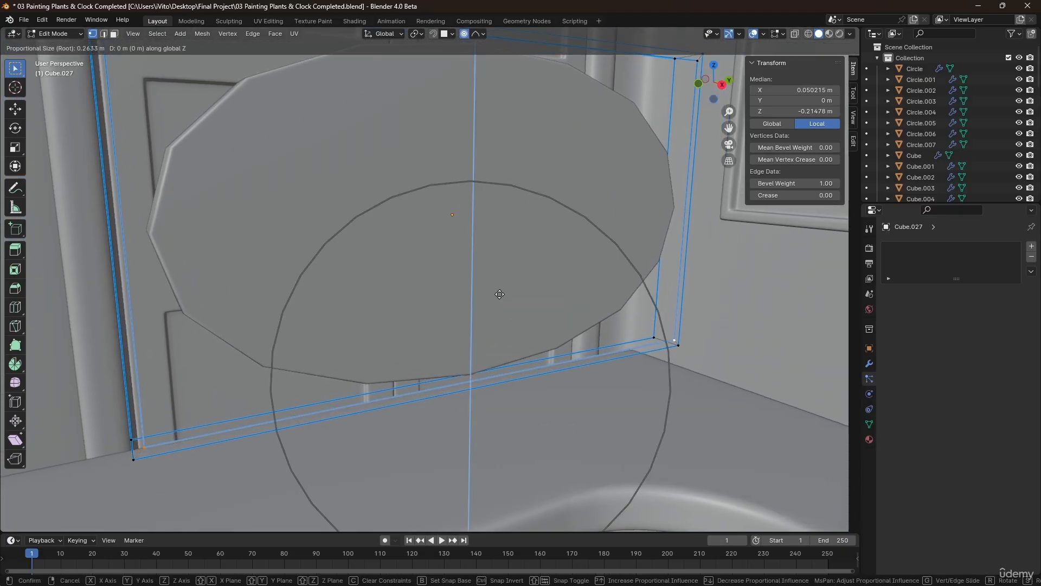
key(Escape)
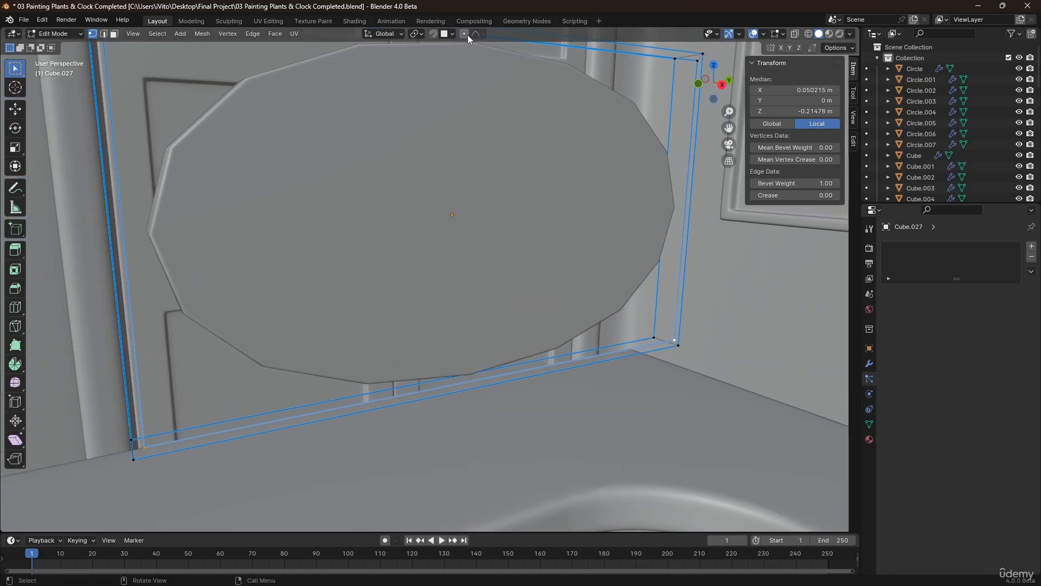
- Turn off proportional editing and raise the inset's bottom edge about 0.018 m along Z
key(g)
key(z)
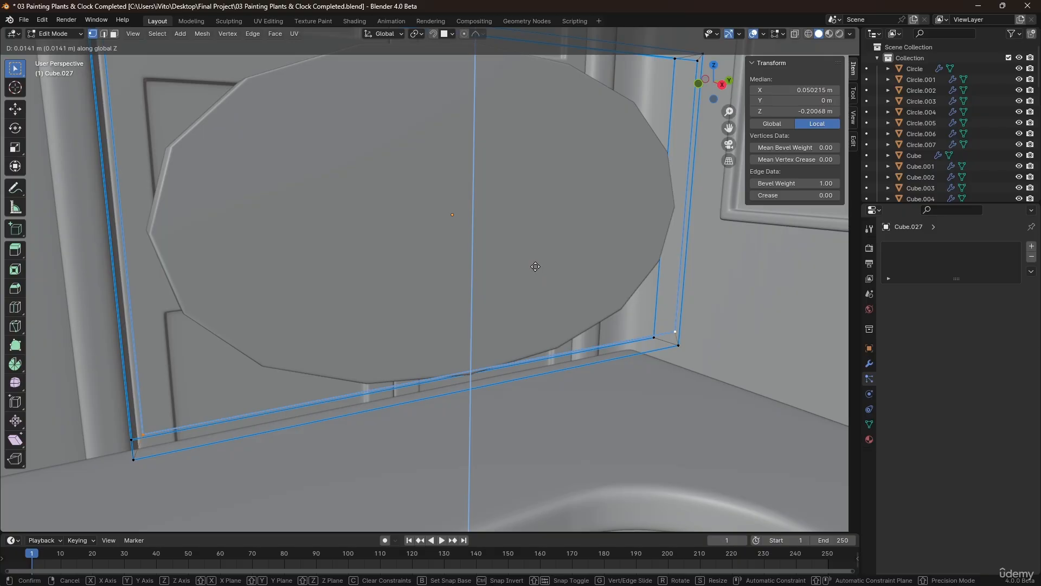
click(534, 263)
scroll(416, 395, down, 1)
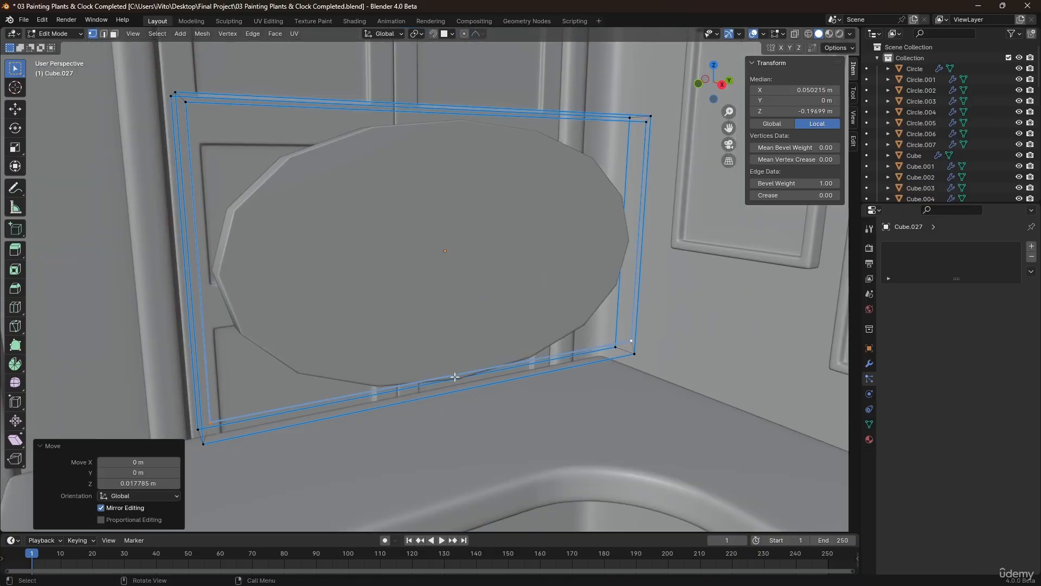
- Set the mean bevel weight of all the monitor's edges to 1.00 so its corners become square
key(Tab)
scroll(457, 374, down, 2)
key(Tab)
key(a)
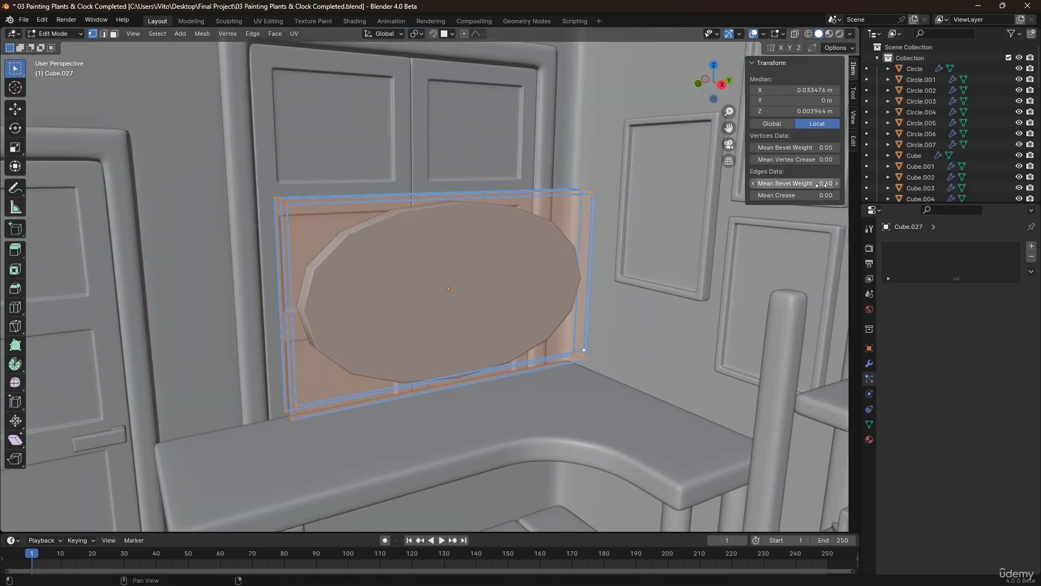
key(Tab)
mouse_move(428, 307)
middle_down()
mouse_move(391, 280)
mouse_move(444, 292)
mouse_move(425, 324)
middle_up()
key(Tab)
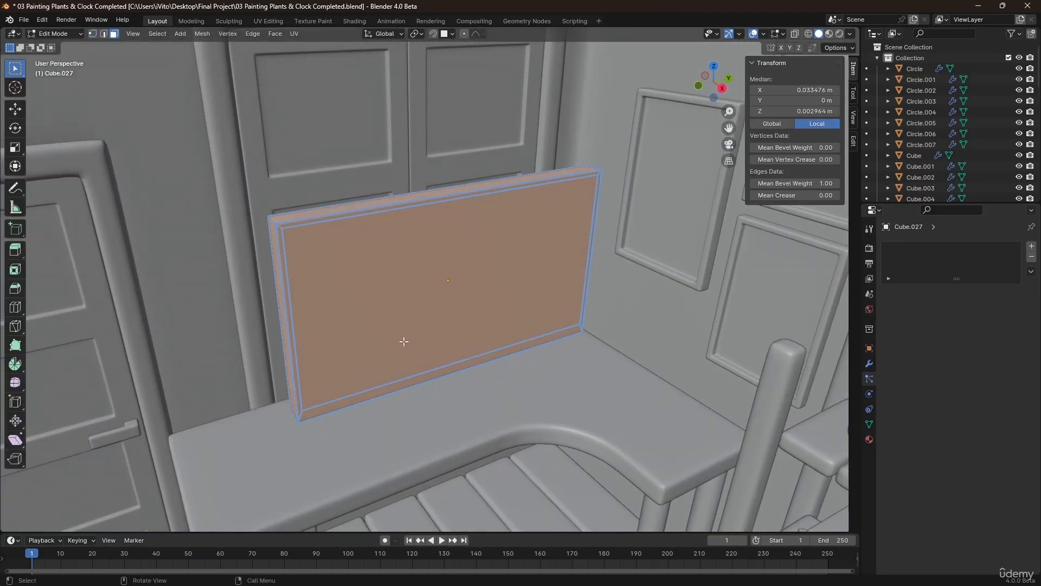
- Extrude the inset front face about 0.019 m inward and set all edges' mean bevel weight to 1.00
scroll(363, 320, up, 2)
click(480, 308)
key(e)
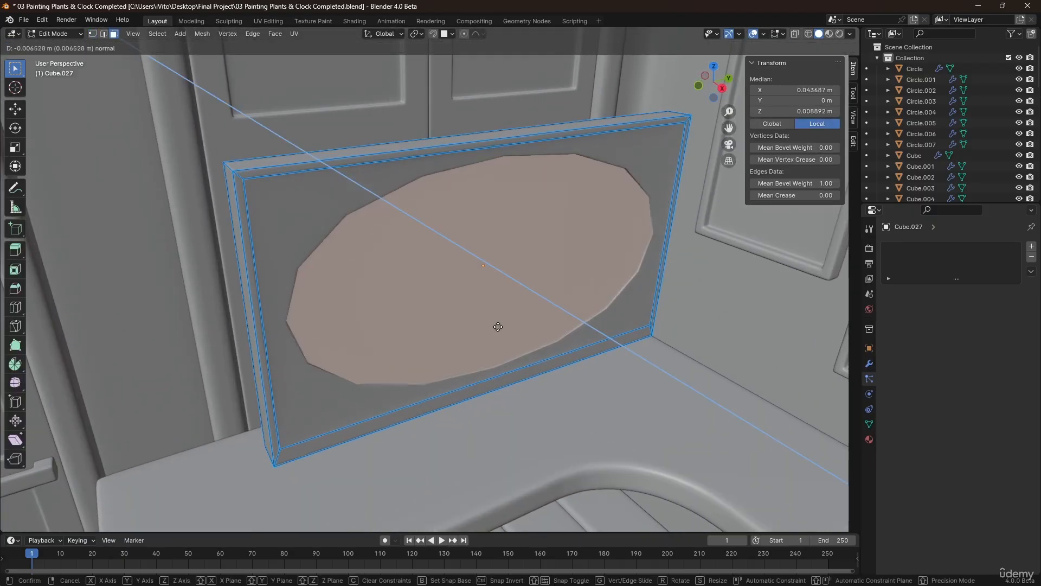
click(493, 324)
key(a)
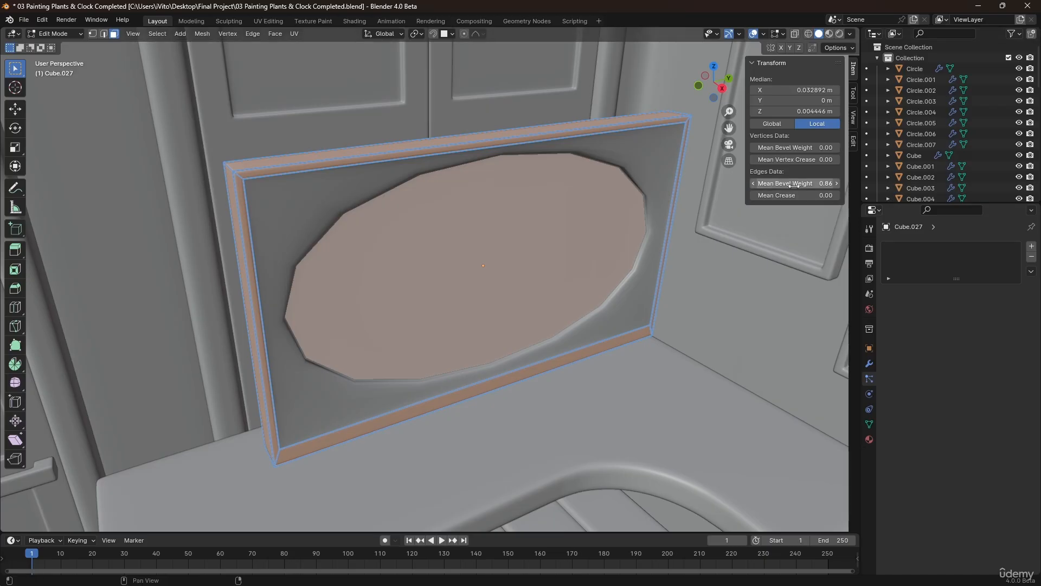
drag(791, 183, 825, 183)
- Move the recessed screen face forward along X to a local position of about 0.041 m, making the recess shallower
click(511, 261)
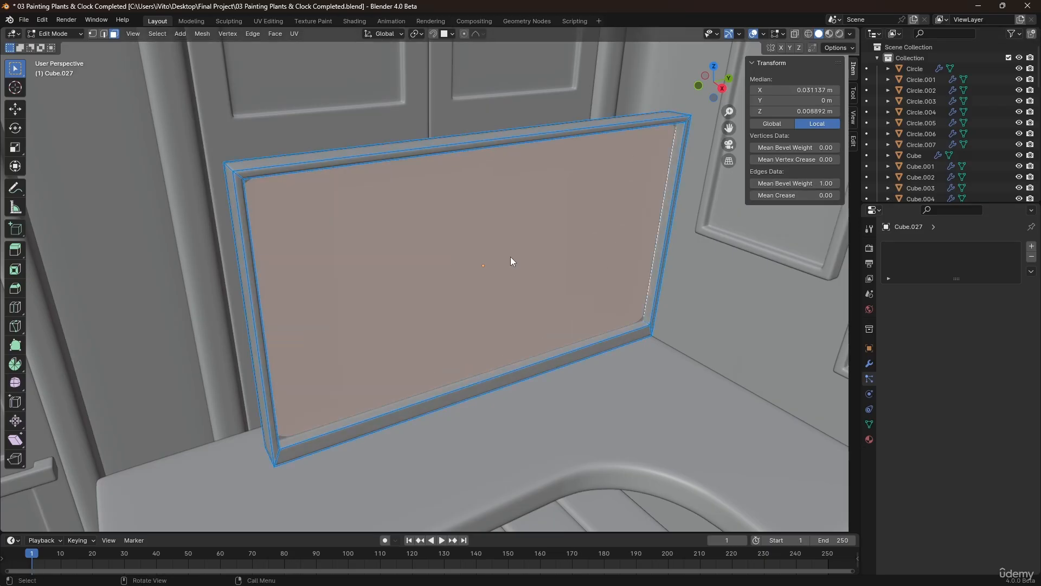
key(g)
key(x)
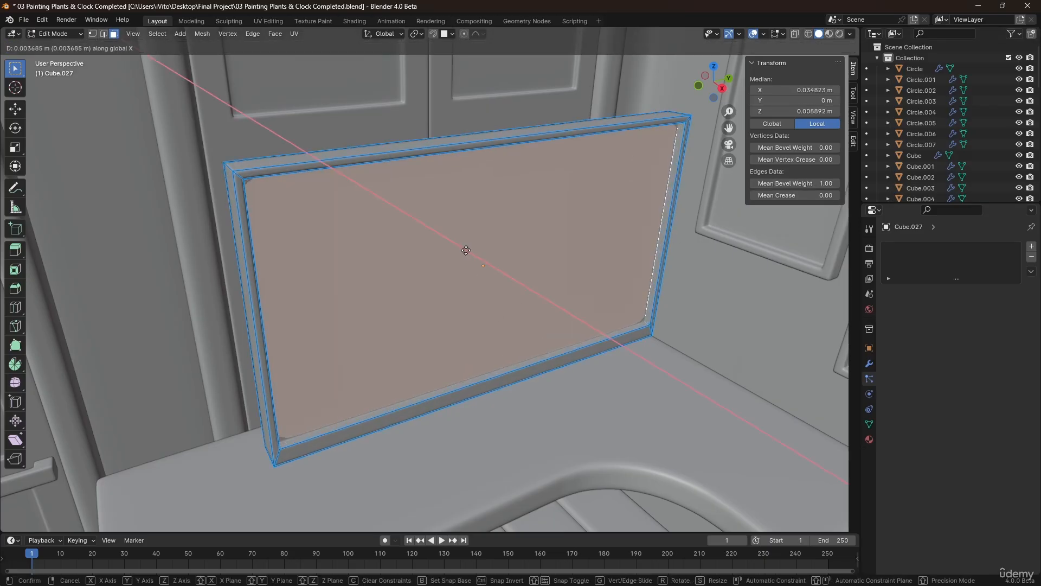
click(465, 250)
key(Tab)
middle_drag(454, 294, 476, 306)
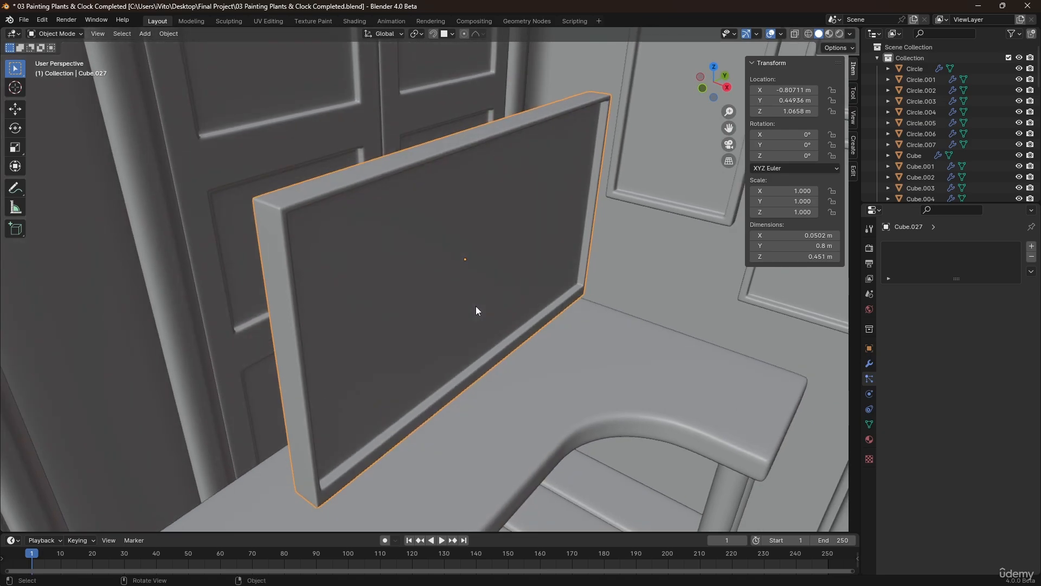
key(Tab)
key(g)
key(x)
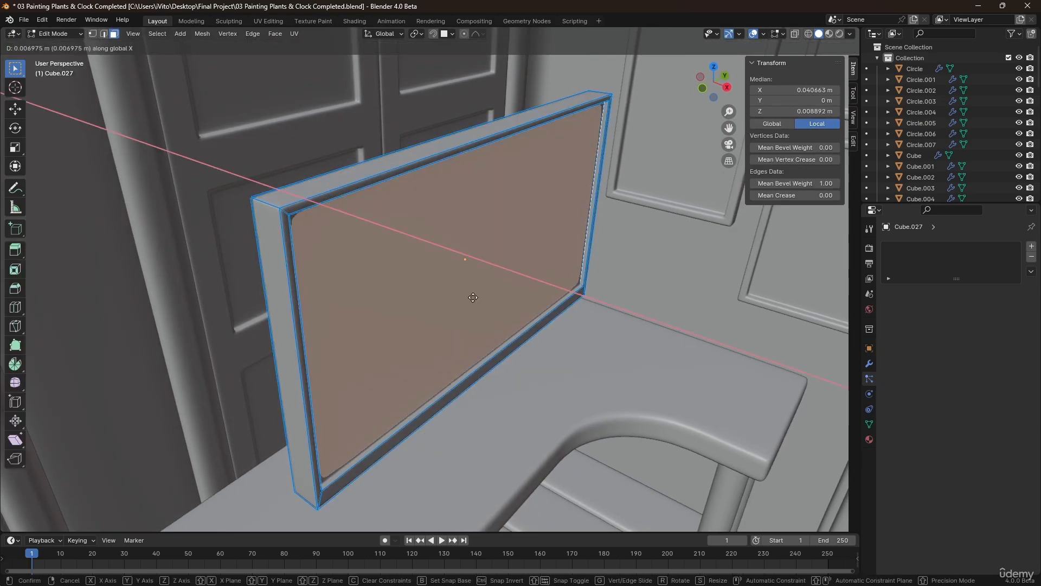
click(471, 302)
key(Tab)
- Isolate the monitor in local view, duplicate its back face in place and separate the copy into its own object
middle_drag(507, 355, 407, 256)
key(KP_Divide)
key(Tab)
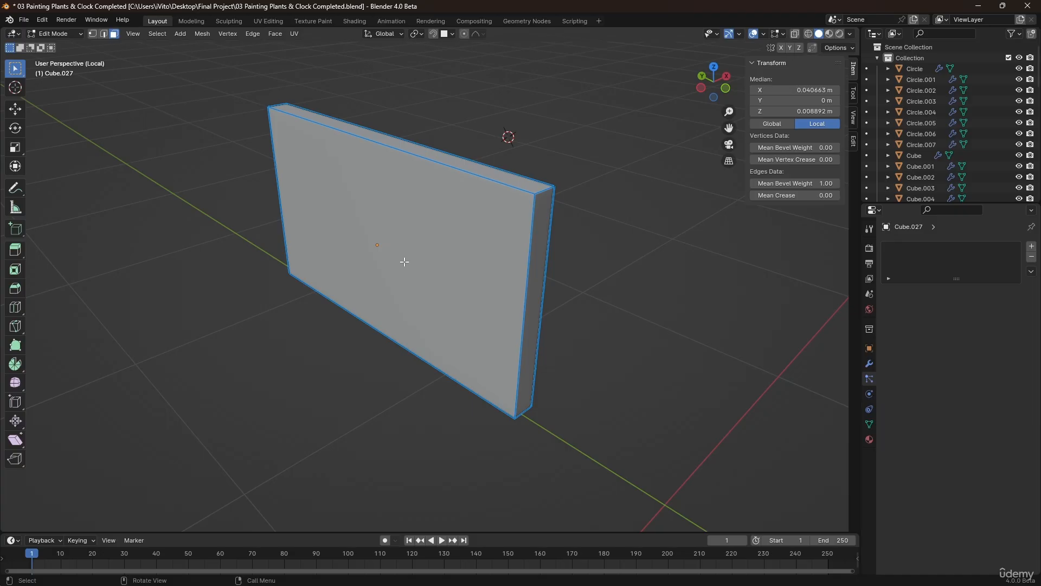
click(404, 262)
key(shift+d)
right_click(320, 247)
key(p)
click(320, 247)
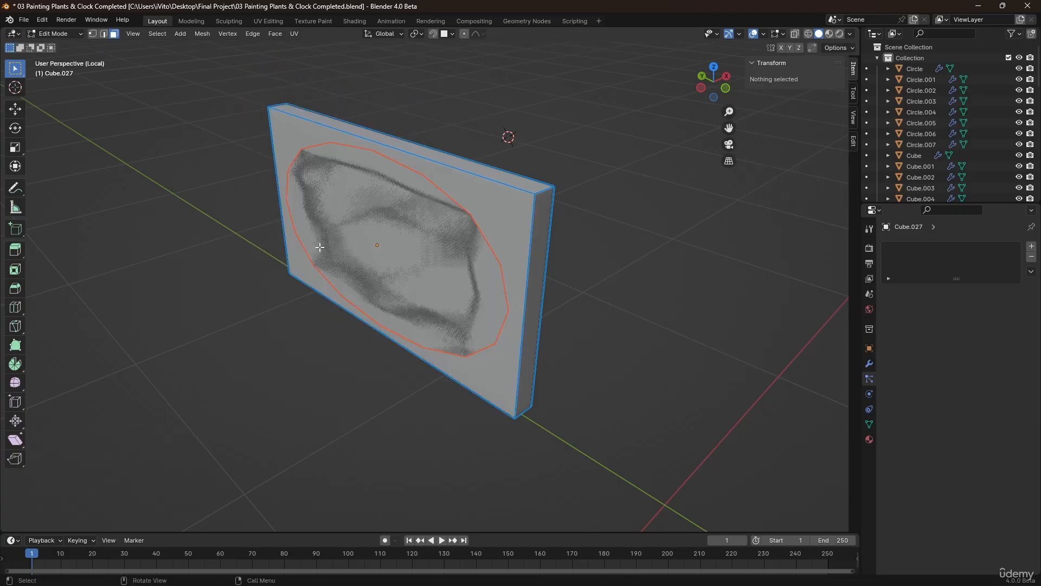
- Scale the separated back face down to about 0.109 of its size
key(Tab)
click(420, 264)
key(Tab)
key(a)
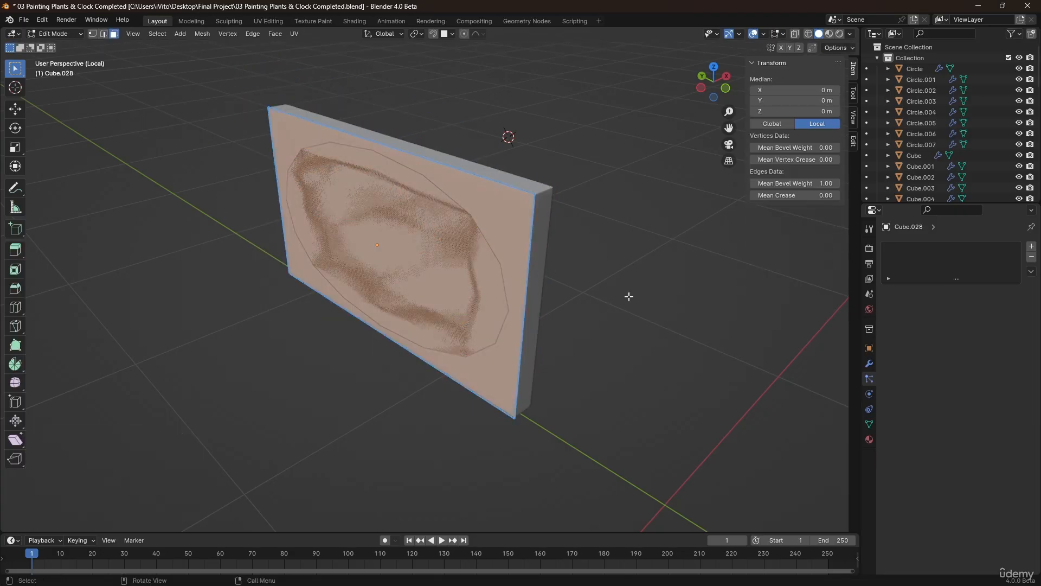
key(s)
click(412, 258)
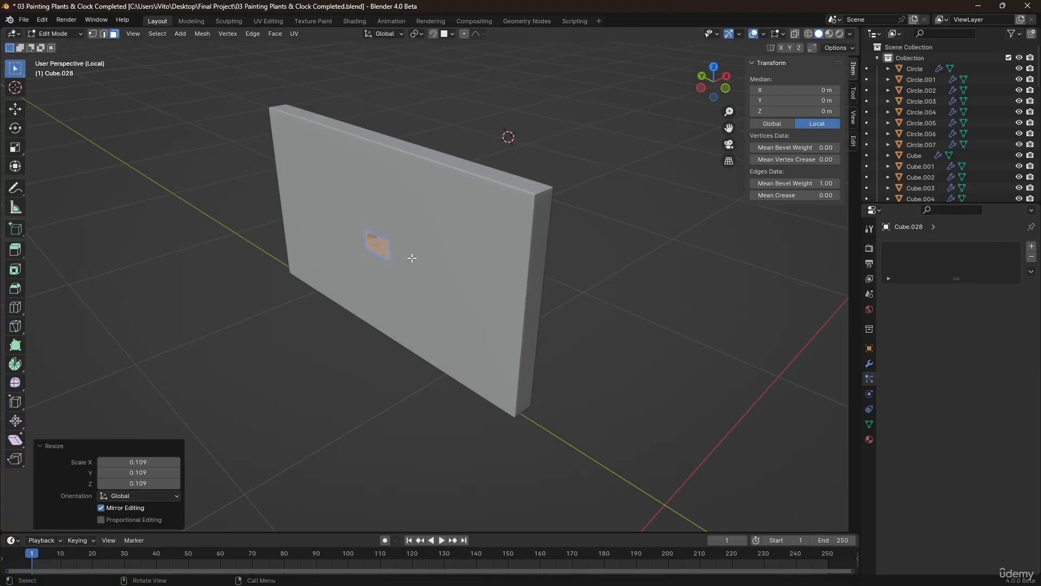
- Extrude the small face backward twice, about 0.01 m and then about 0.014 m, to form the stand mount
middle_drag(418, 280, 374, 254)
scroll(374, 253, up, 4)
key(e)
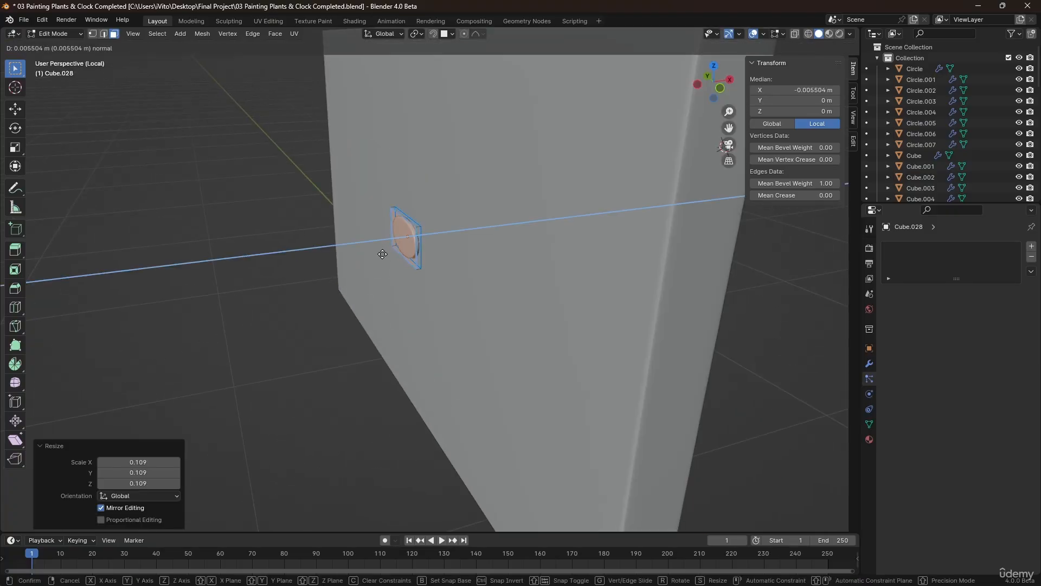
click(379, 255)
key(e)
click(369, 257)
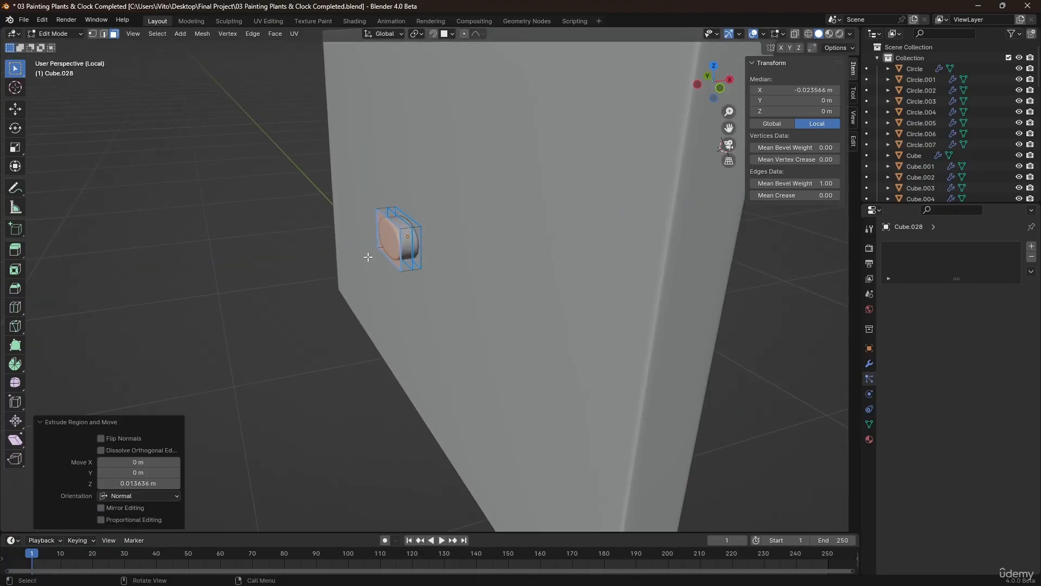
- Leave local view and extrude the underside of the mount's rear block about 0.285 m down to the desk
middle_drag(369, 257, 394, 212)
click(404, 274)
key(KP_Divide)
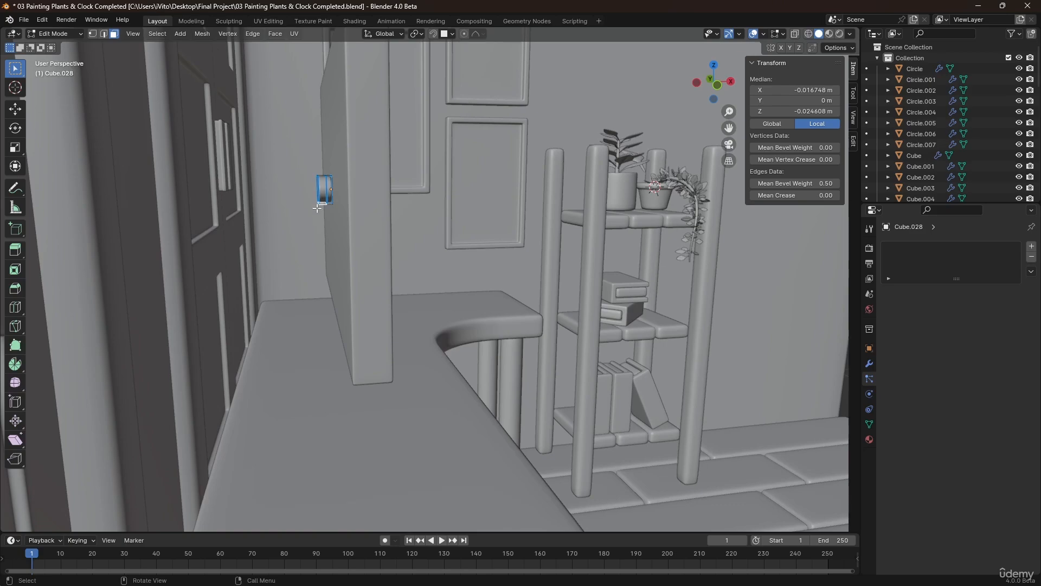
key(e)
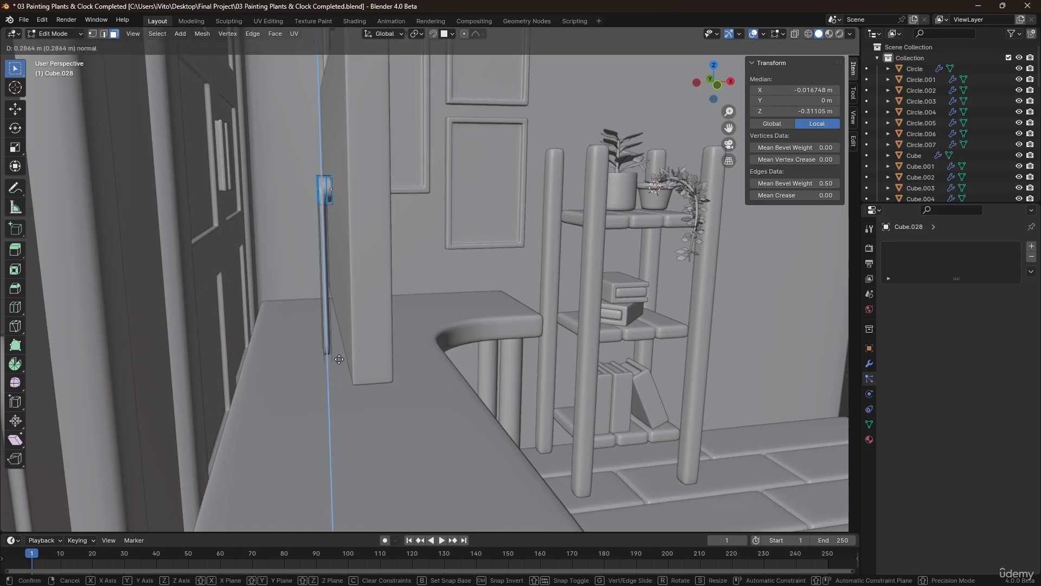
click(338, 353)
- Add an edge loop around the stand's vertical arm and slide it down close to the desk
middle_drag(339, 352, 296, 350)
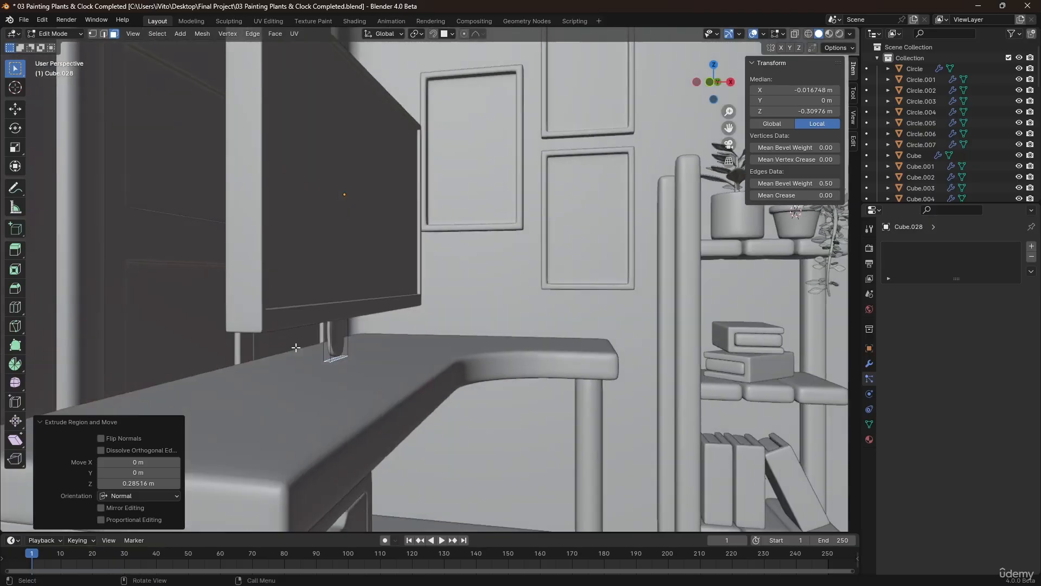
scroll(296, 351, up, 4)
key(ctrl+r)
click(343, 363)
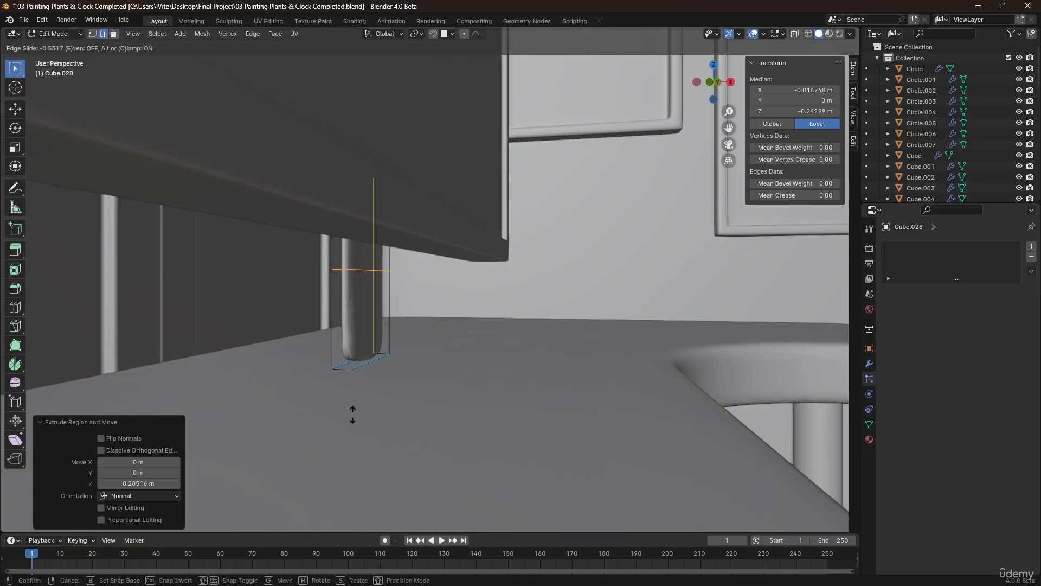
click(358, 486)
- Extrude the stand's lower front face forward into a foot, making the stand about 0.092 m deep
key(3)
click(363, 364)
middle_drag(363, 367, 399, 382)
key(e)
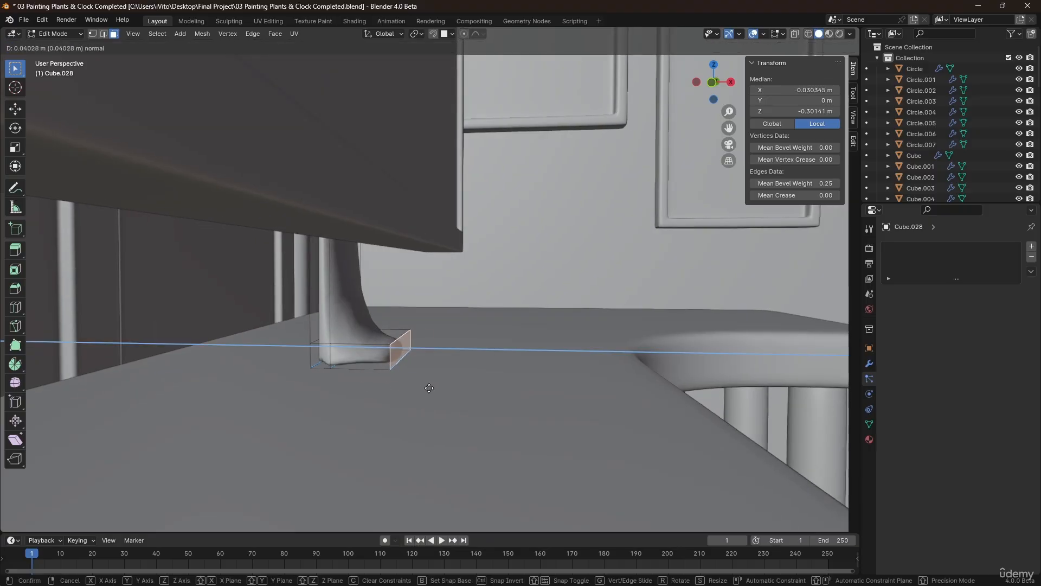
click(472, 396)
- Set the mean bevel weight of all the stand's edges to 1.00 and return to Object Mode
key(a)
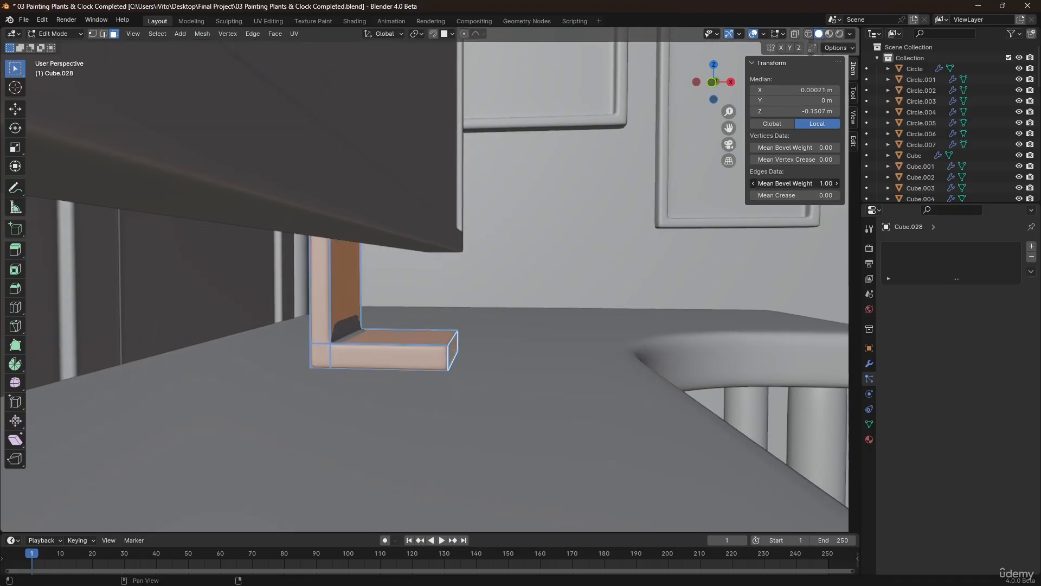
key(Tab)
middle_drag(291, 334, 266, 346)
scroll(225, 344, down, 3)
scroll(214, 344, down, 1)
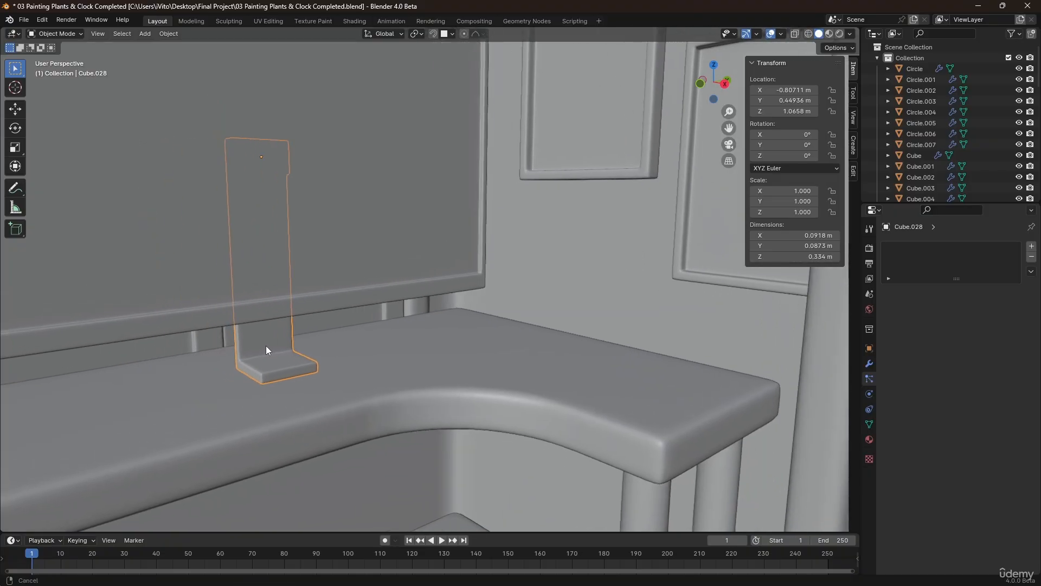
- Lower the monitor screen about 0.024 m along Z to bring its lower edge closer to the desk
click(261, 287)
key(g)
key(z)
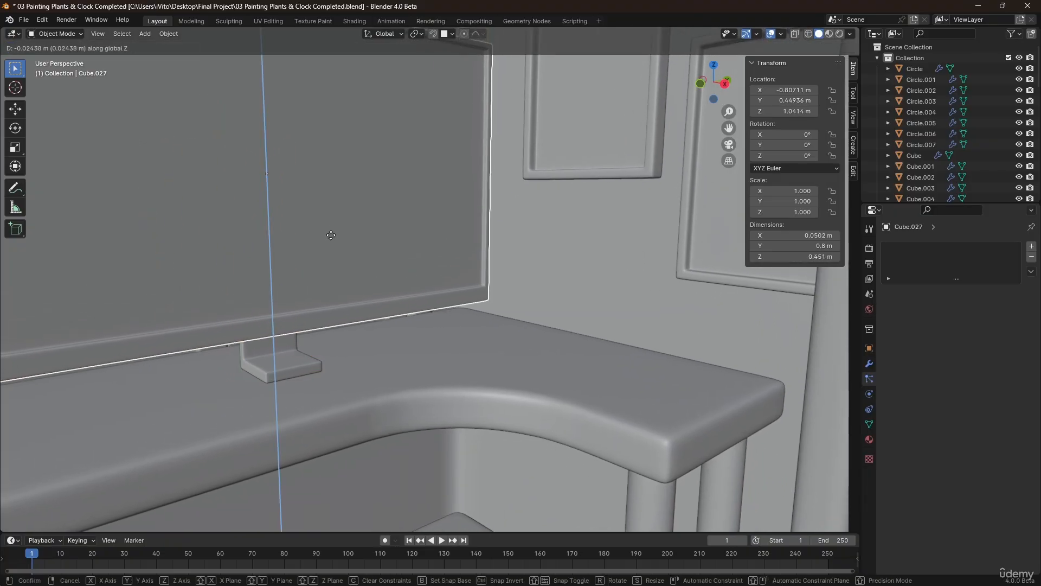
click(309, 233)
scroll(246, 289, down, 3)
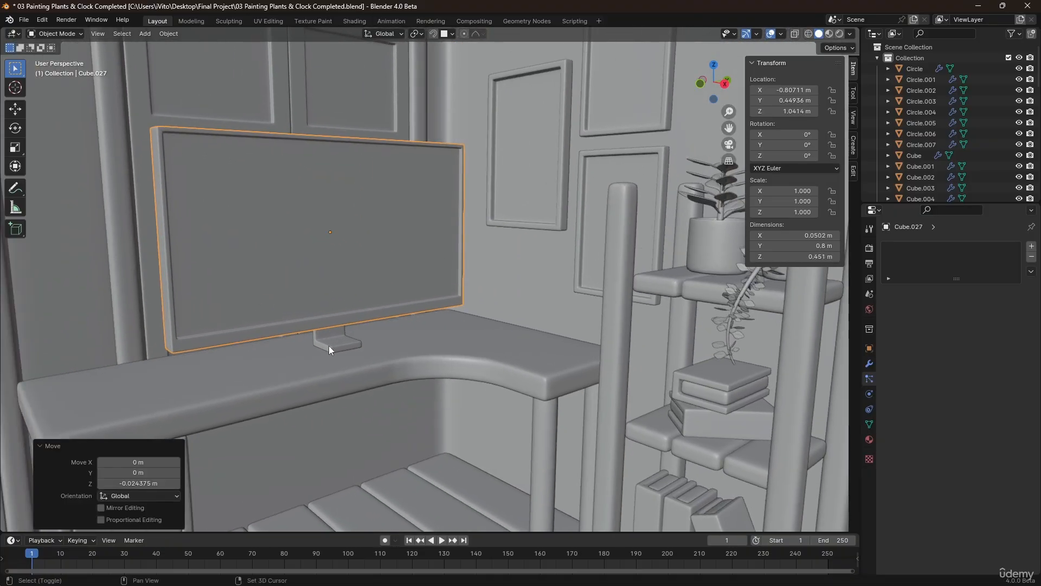
- Parent the stand to the monitor screen using the Object parent type
click(328, 347)
shift+click(346, 238)
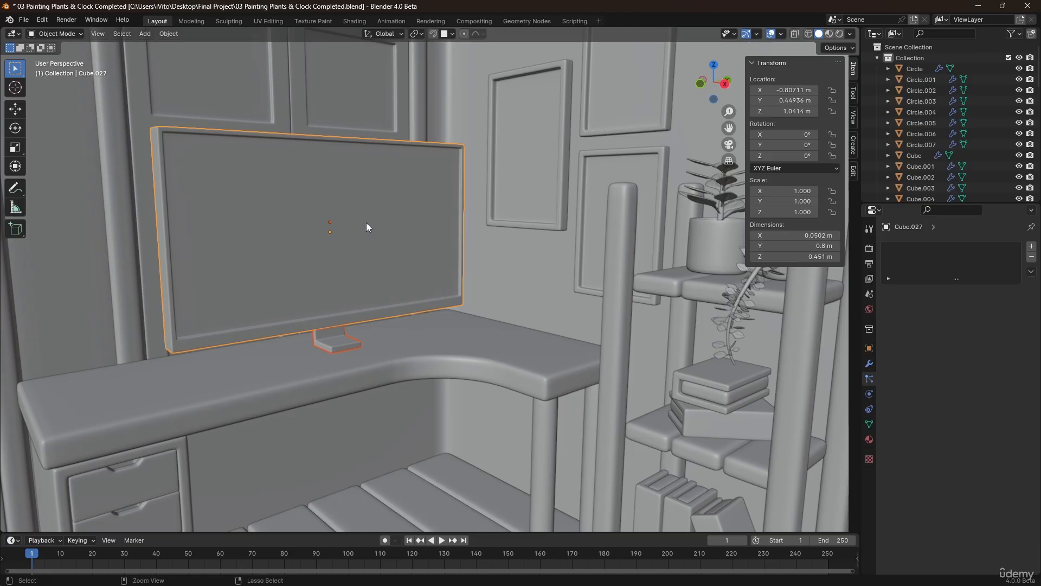
key(ctrl+p)
click(366, 223)
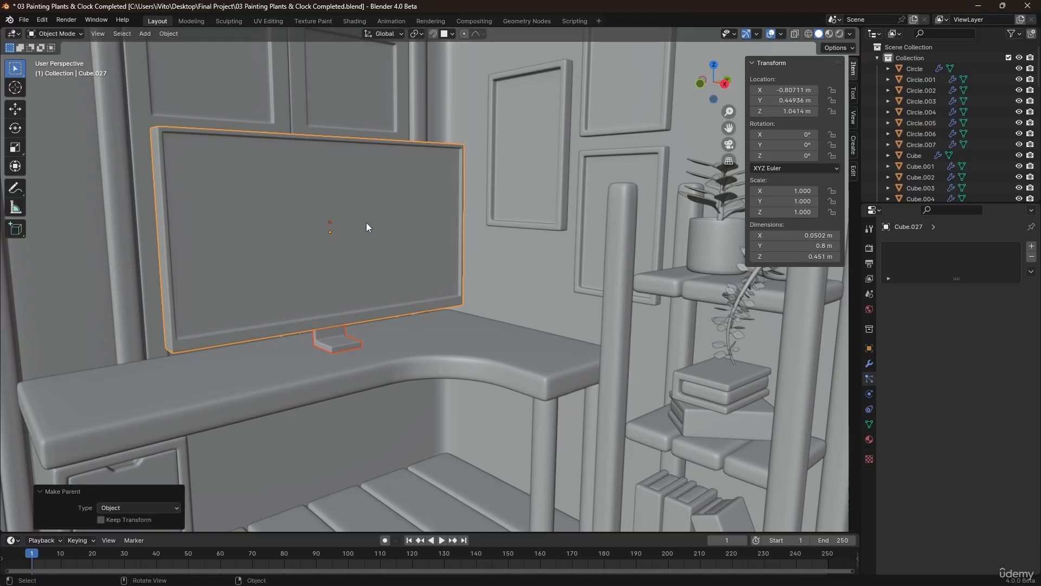
- Scale the monitor screen, with its parented stand, uniformly to 0.702
shift+middle_drag(366, 223, 418, 260)
click(407, 418)
click(405, 315)
key(s)
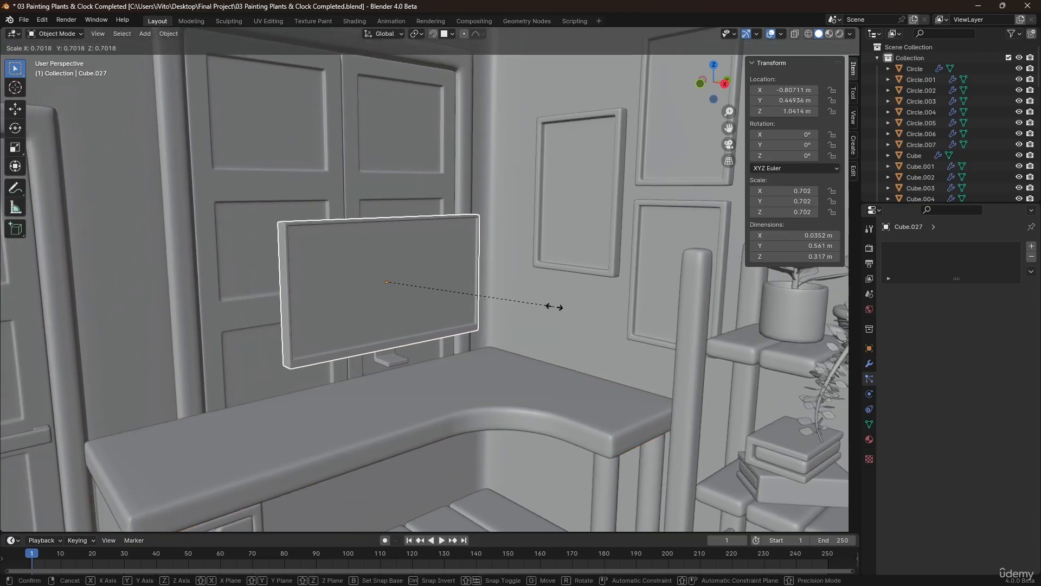
click(544, 302)
- Lower the monitor about 0.085 m along Z so the stand's foot sits on the desktop
middle_drag(543, 302, 430, 290)
key(g)
key(z)
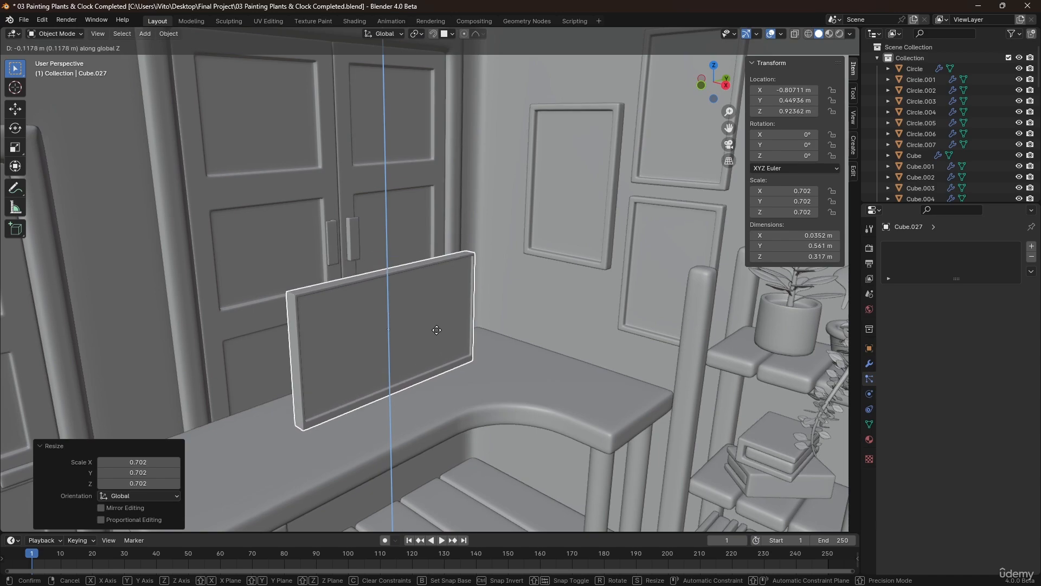
click(436, 319)
key(g)
key(z)
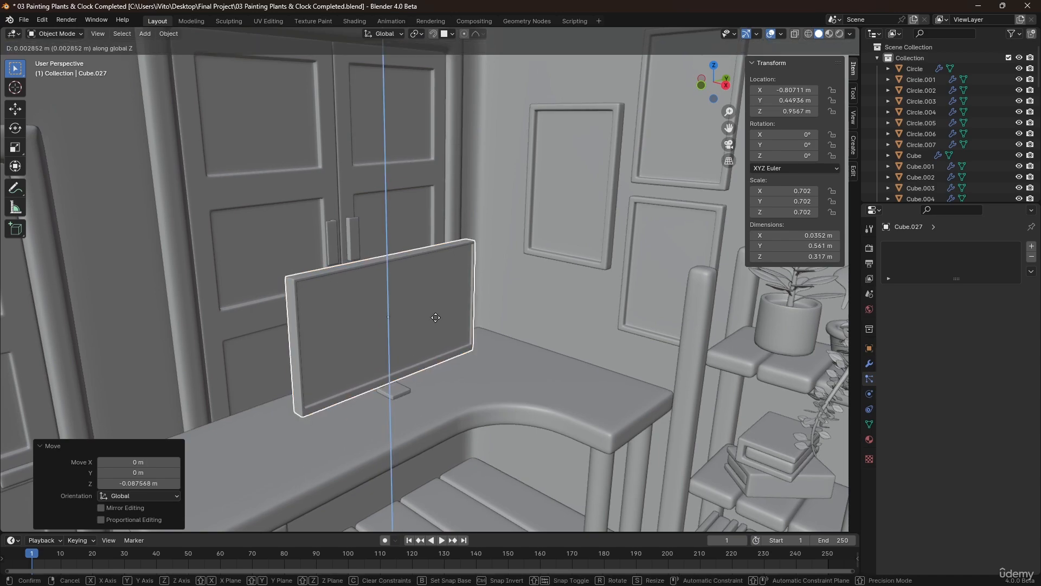
click(355, 318)
- Move the monitor about 0.07 m back across the desk toward the wall, keeping its height locked
middle_drag(355, 317, 532, 311)
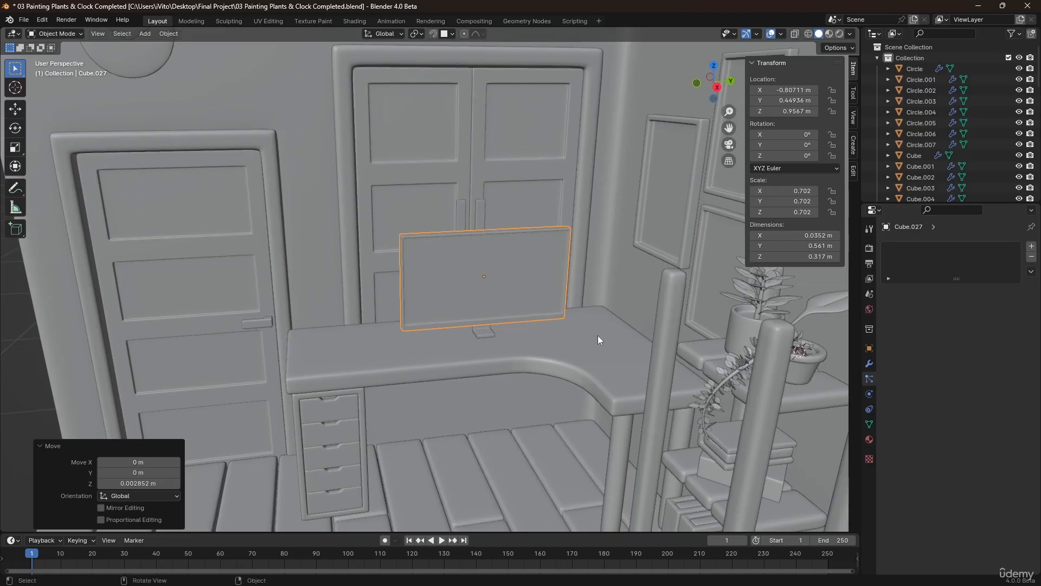
key(g)
key(shift+z)
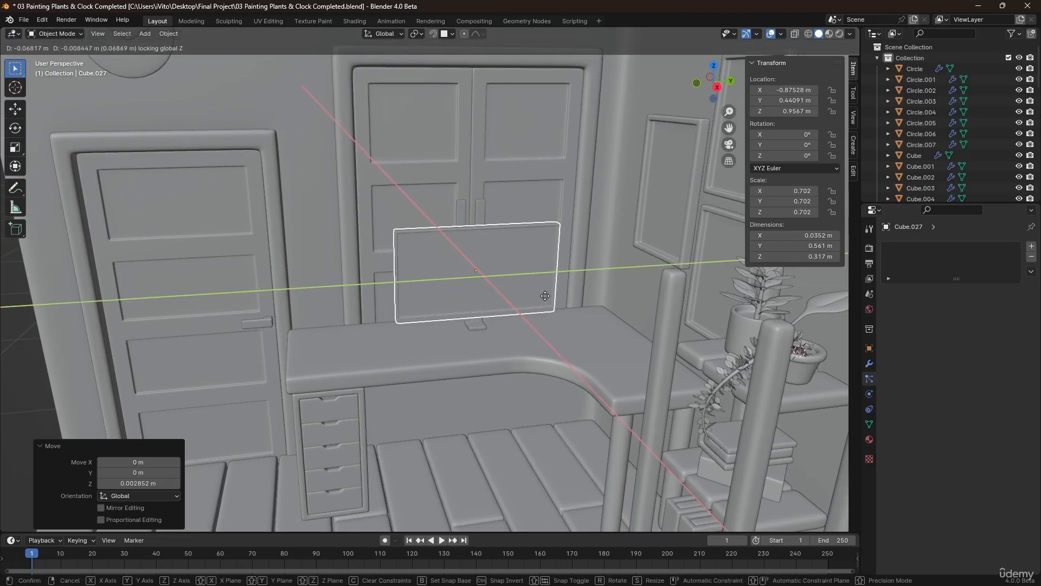
click(542, 297)
middle_drag(542, 298, 416, 332)
click(529, 402)
scroll(521, 393, down, 5)
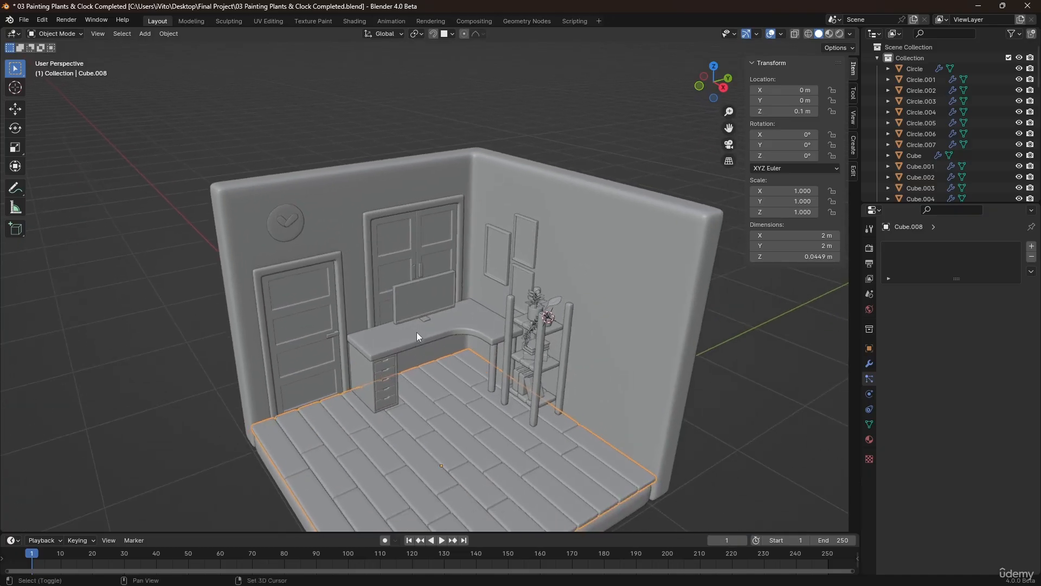
- Duplicate the top face of the stand's foot in place and separate the copy into its own object
scroll(428, 353, up, 4)
scroll(415, 327, up, 6)
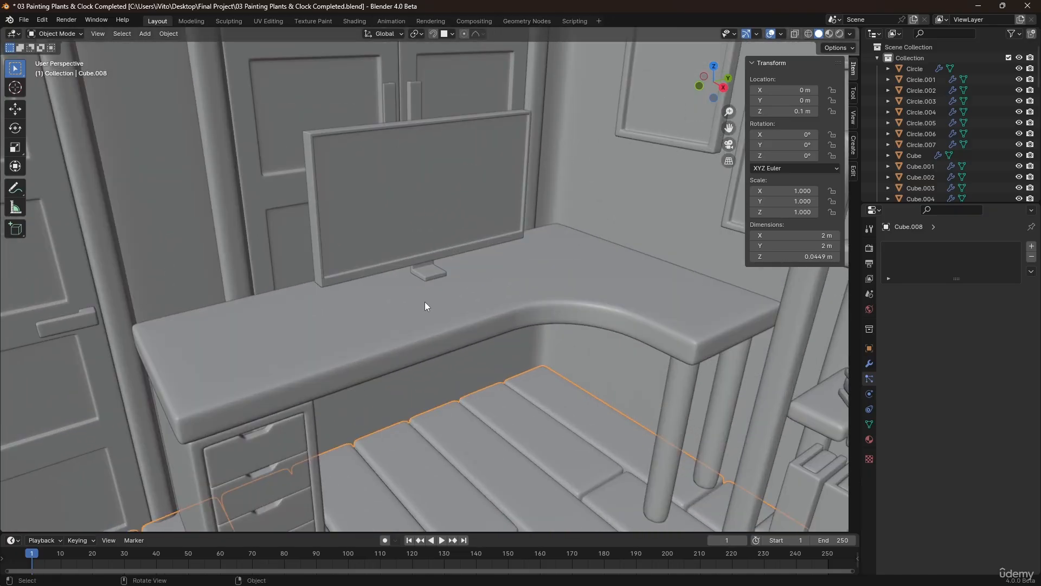
middle_drag(409, 342, 393, 359)
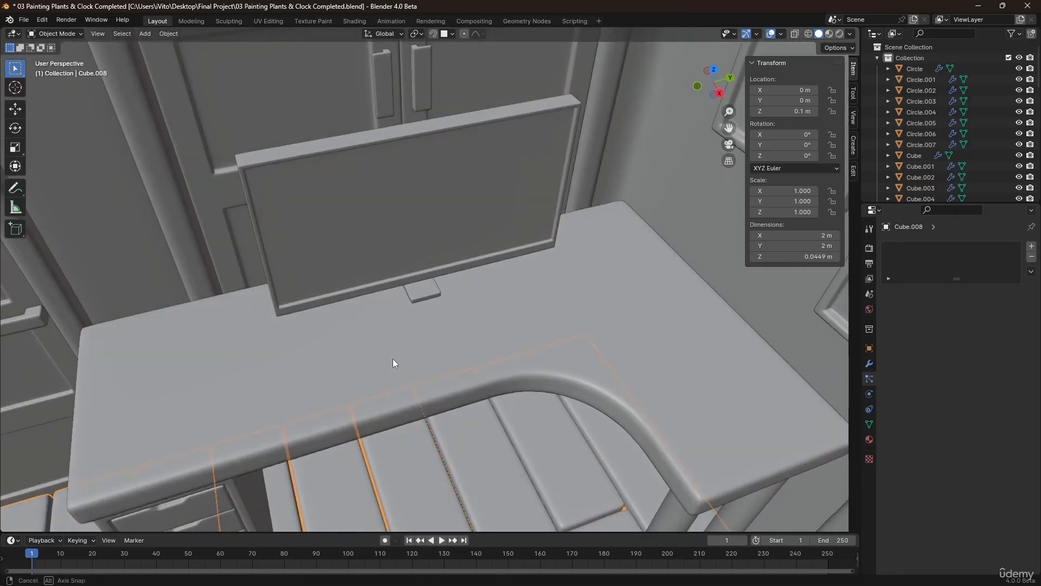
scroll(428, 360, up, 2)
click(421, 244)
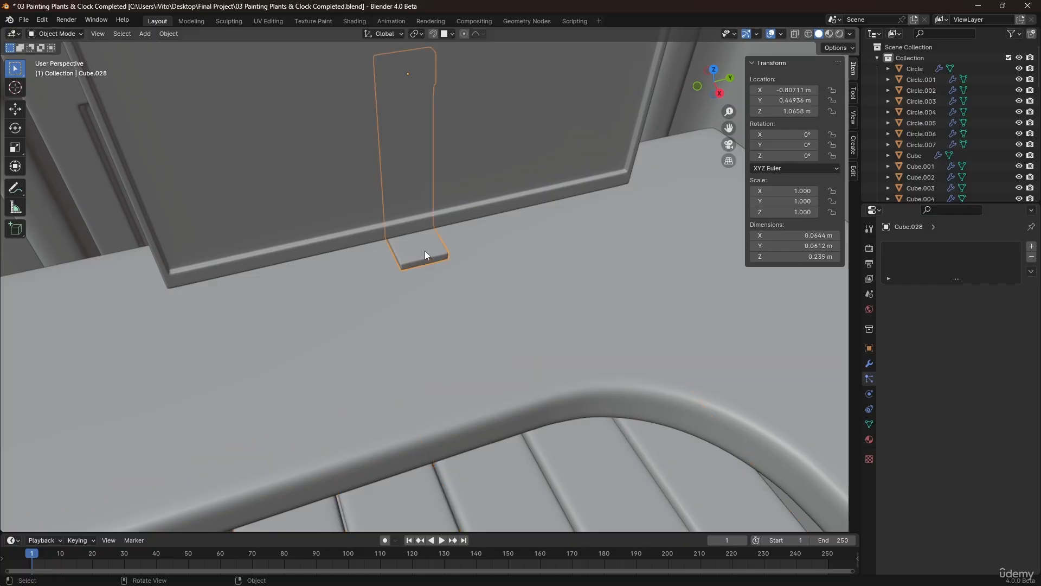
key(Tab)
click(424, 246)
key(a)
key(shift+d)
right_click(440, 297)
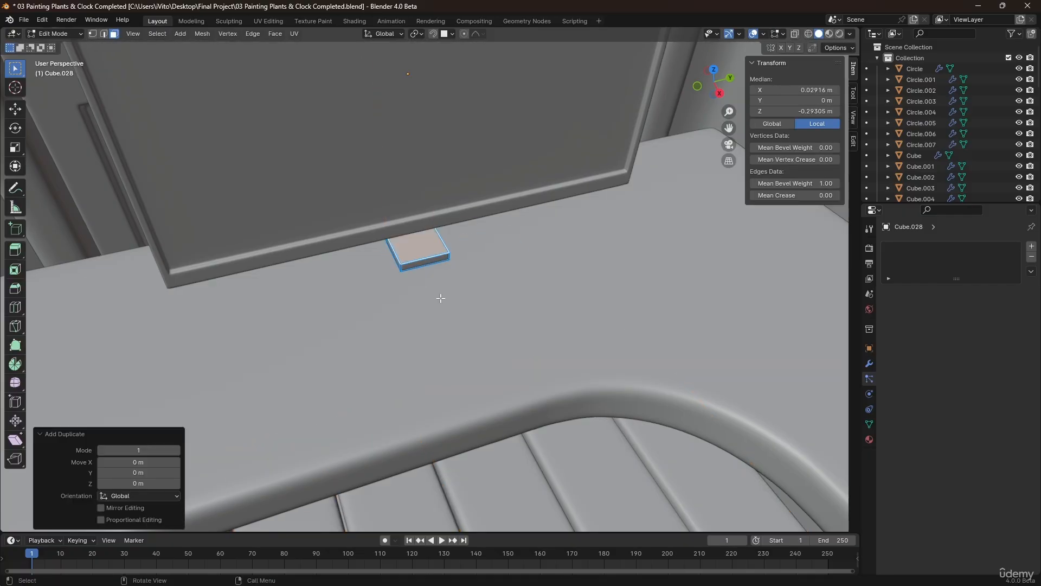
key(p)
click(440, 298)
key(Tab)
click(426, 253)
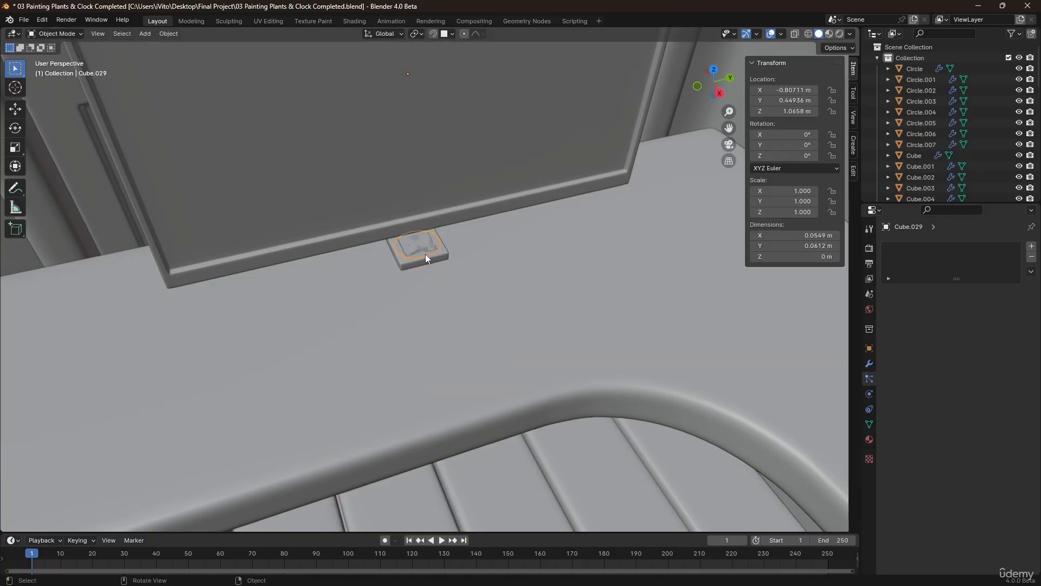
- Move the separated face about 0.116 m forward along X, in front of the monitor
key(g)
key(z)
key(x)
click(457, 320)
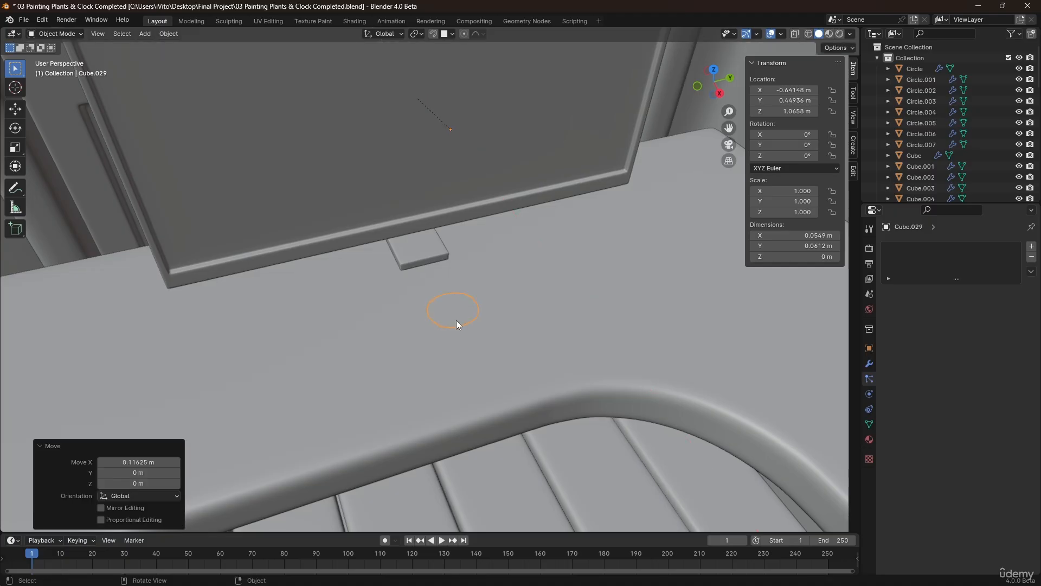
- Set the separated face's origin to its geometry and clear its parent while keeping the transformation
right_click(457, 320)
click(502, 330)
mouse_move(503, 330)
middle_down()
mouse_move(474, 342)
mouse_move(499, 326)
middle_up()
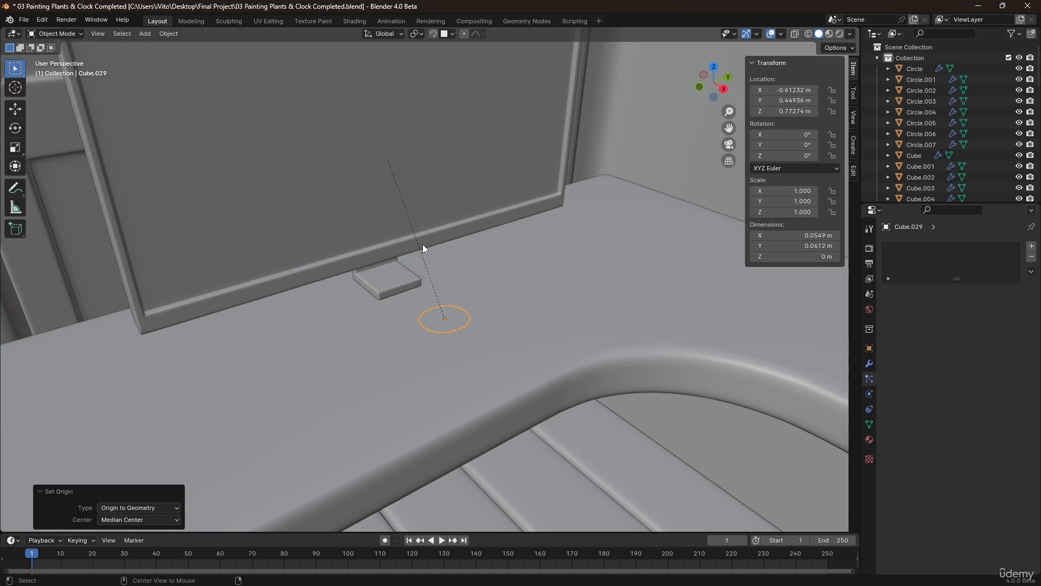
key(alt+p)
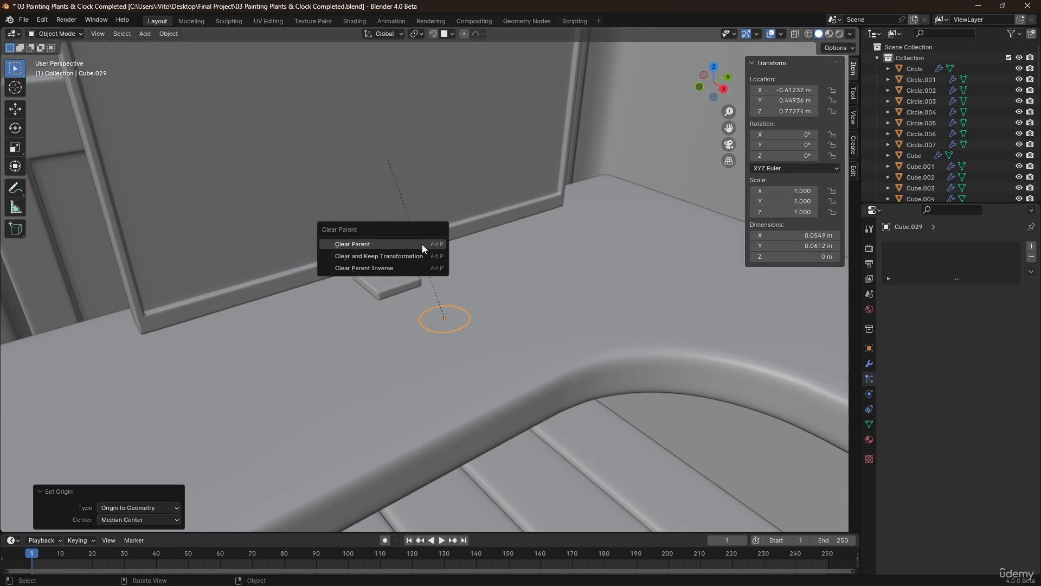
click(414, 257)
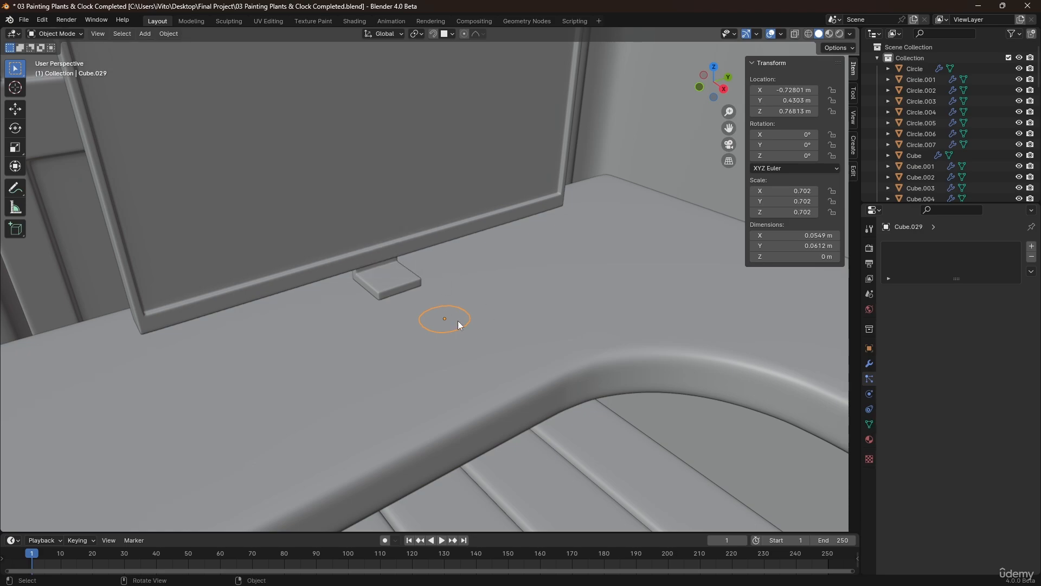
- Scale the separated face's mesh up uniformly by about 3.233 in Edit Mode
key(Tab)
key(a)
key(s)
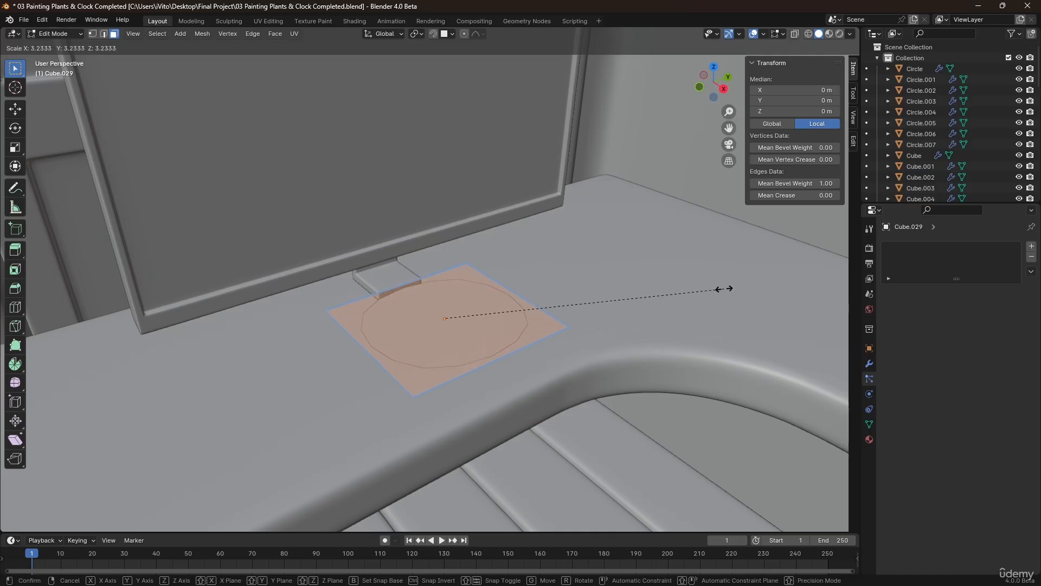
click(724, 288)
- Reshape the face into a wide rectangle by scaling it 1.766 overall, about 0.575 along X and 0.845 overall
scroll(467, 281, down, 8)
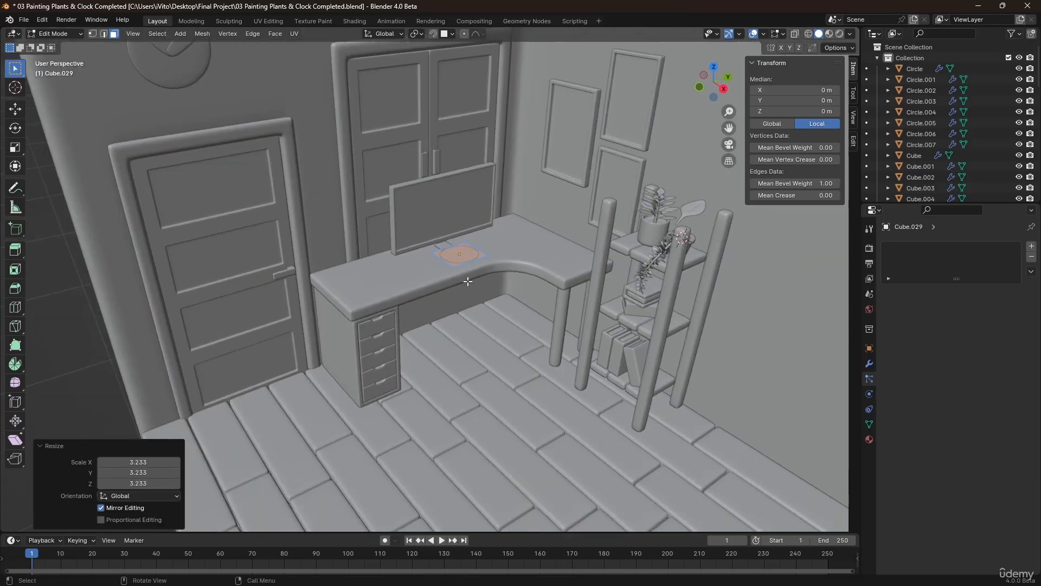
scroll(468, 282, down, 4)
key(s)
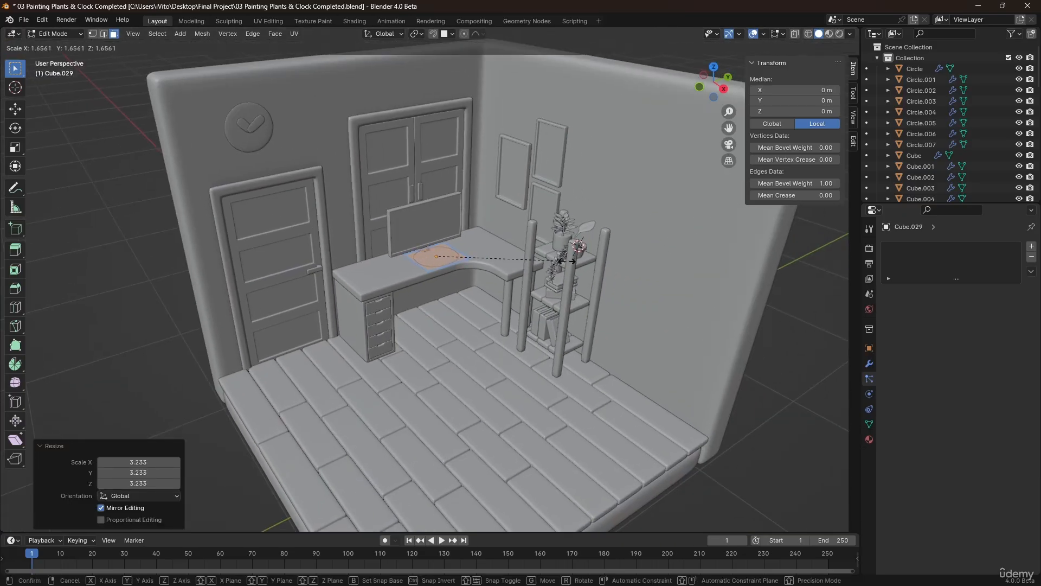
key(x)
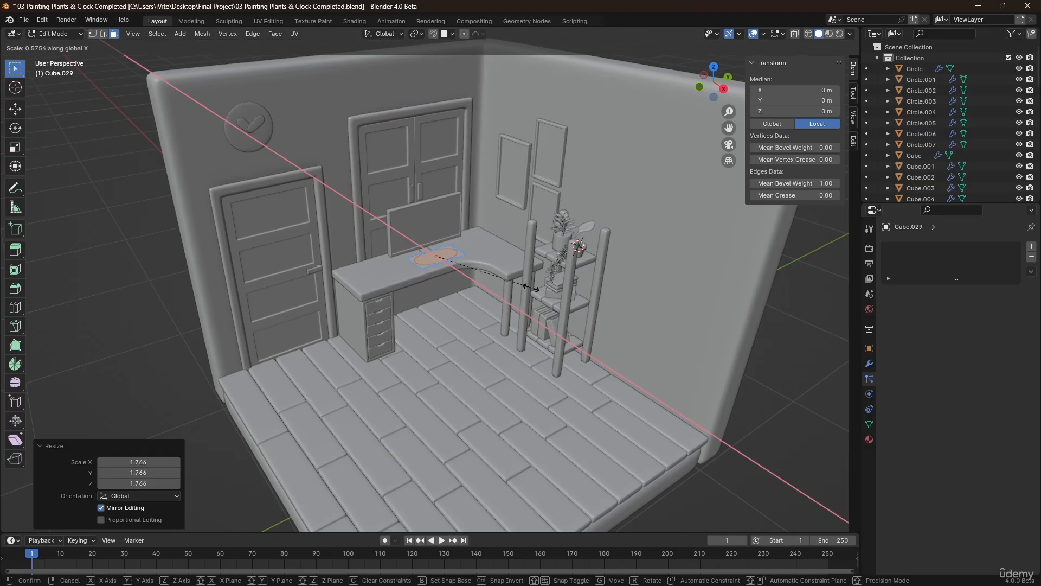
click(531, 287)
key(s)
click(567, 290)
- Extrude the rectangle up about 0.0156 m and inset its top face by about 0.0106 m
middle_drag(474, 267, 476, 288)
scroll(434, 241, up, 8)
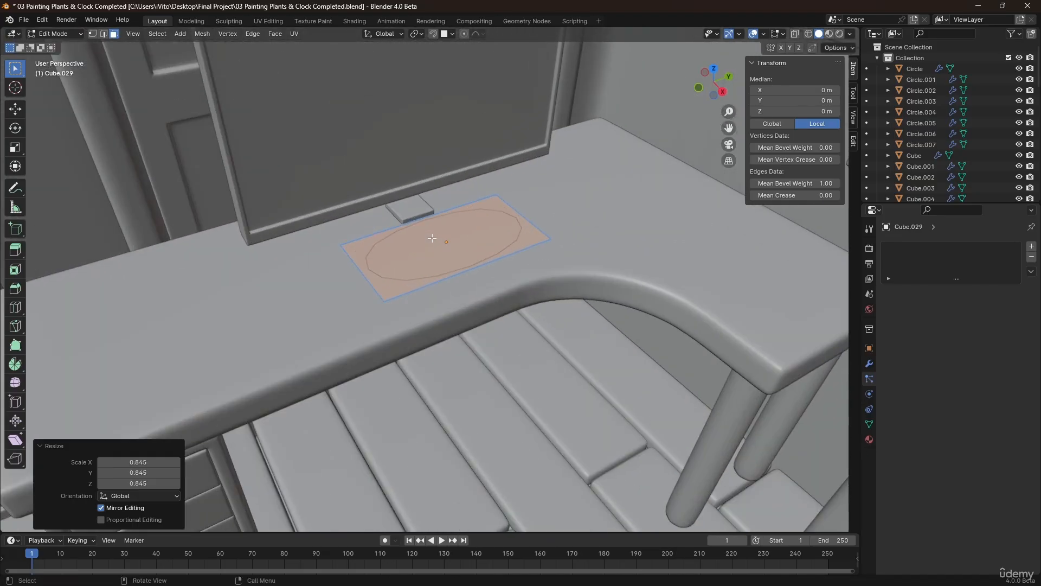
scroll(434, 242, up, 3)
key(e)
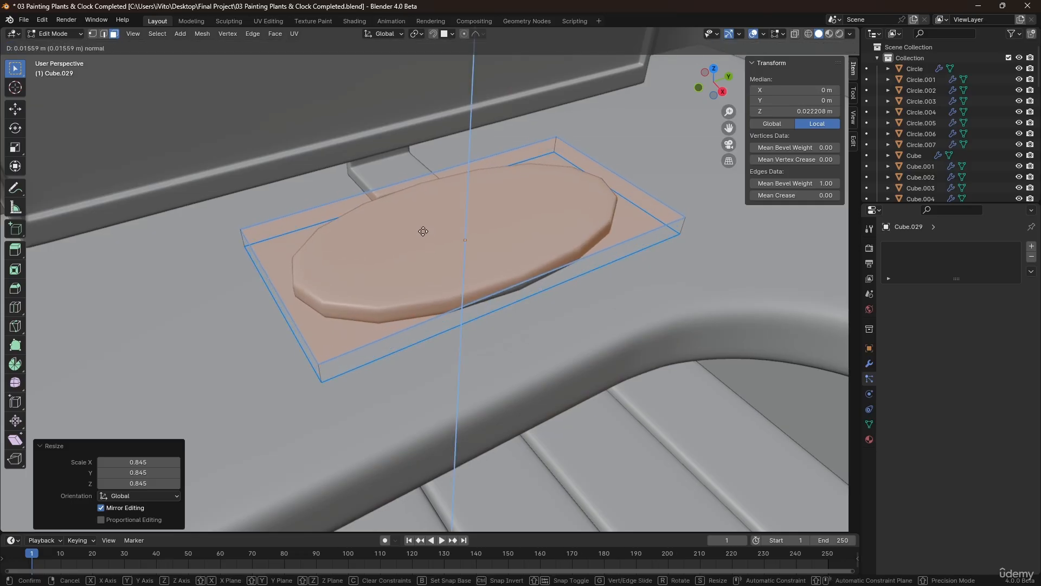
click(423, 226)
key(i)
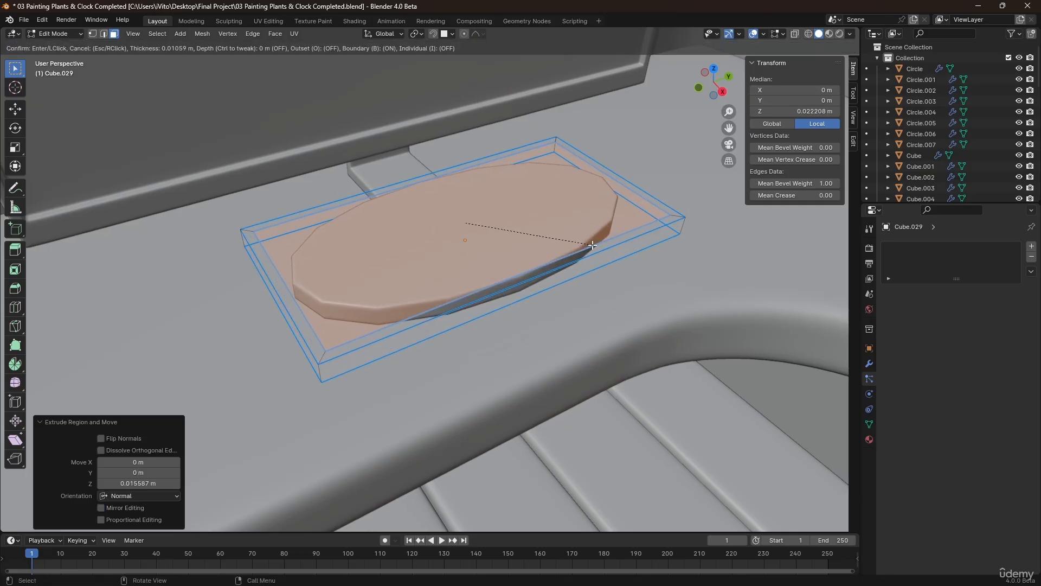
click(550, 239)
- Extrude the inset face down about 0.013 m and set all edges' mean bevel weight to 1.00
middle_drag(451, 214, 510, 221)
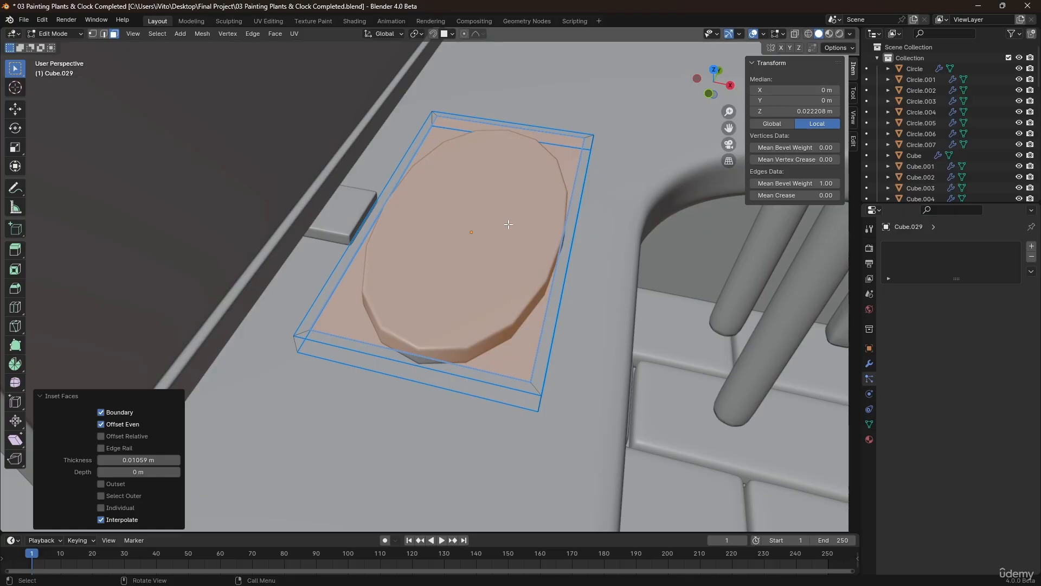
key(e)
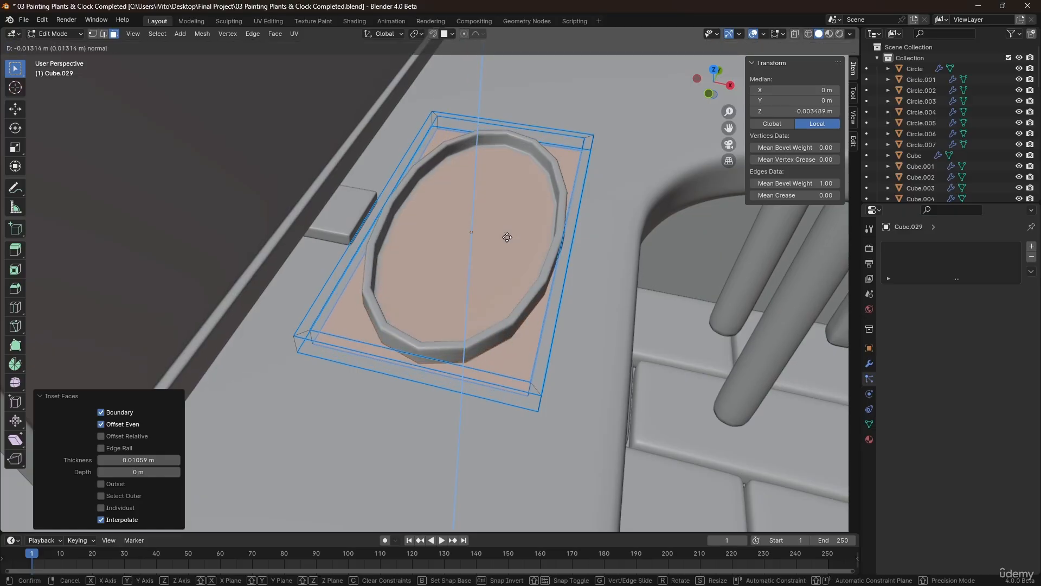
click(507, 237)
key(a)
drag(794, 183, 835, 183)
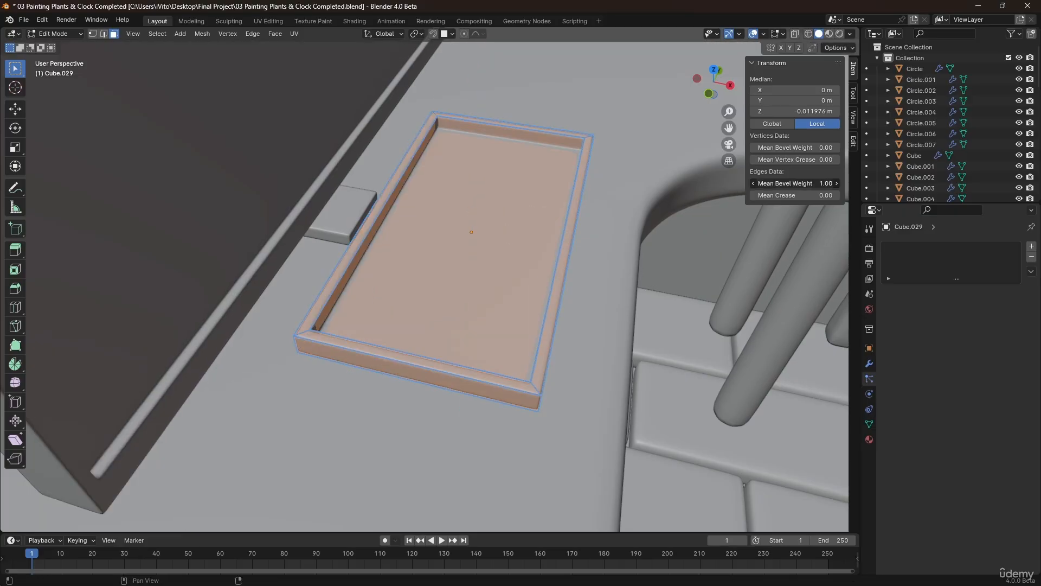
- In front X-ray view, raise the tray's upper vertices on the monitor side about 0.0116 m along Z
middle_drag(440, 271, 469, 227)
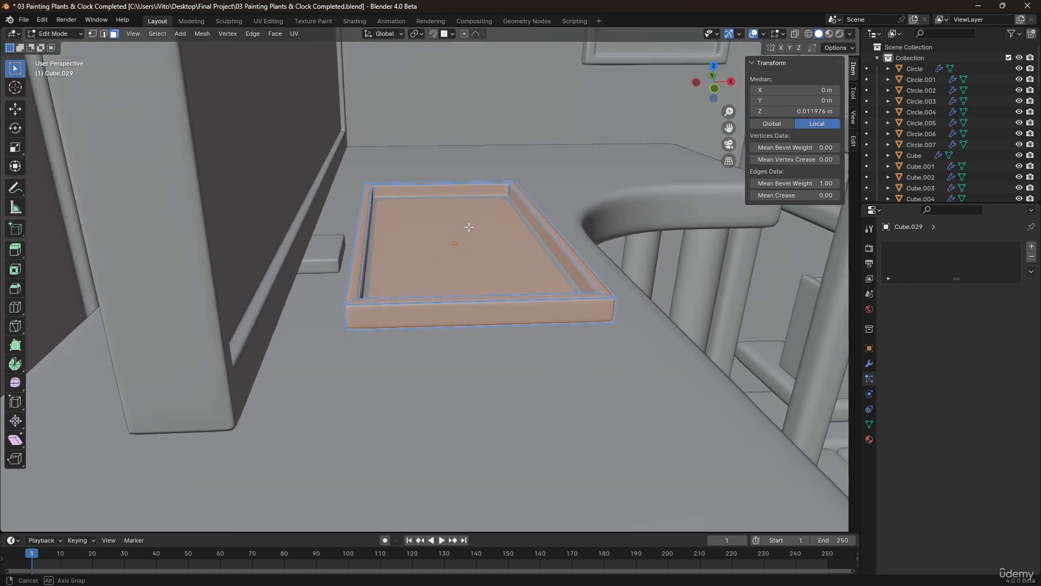
key(KP_1)
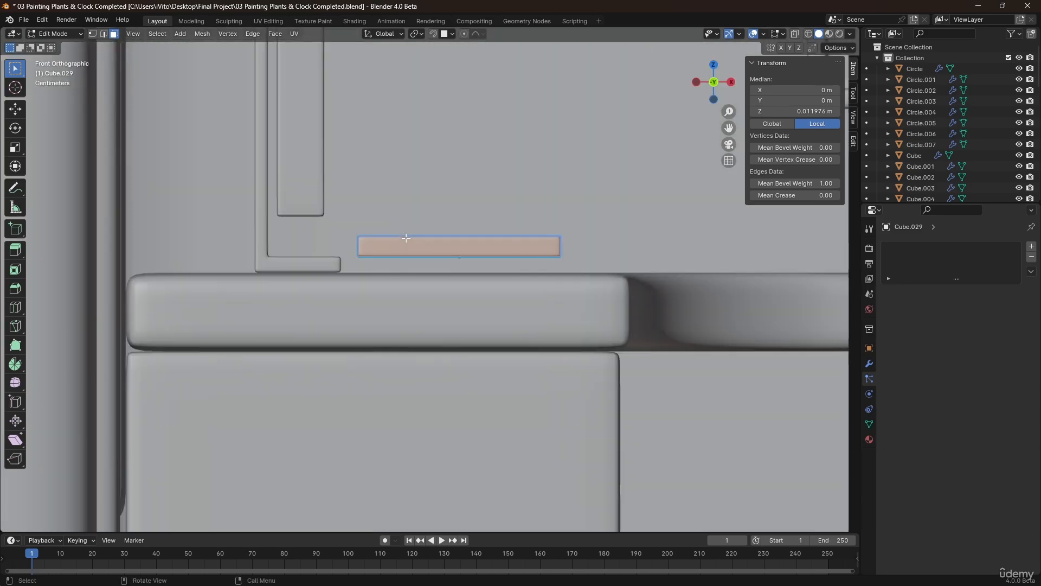
shift+middle_drag(405, 238, 416, 272)
scroll(398, 268, up, 5)
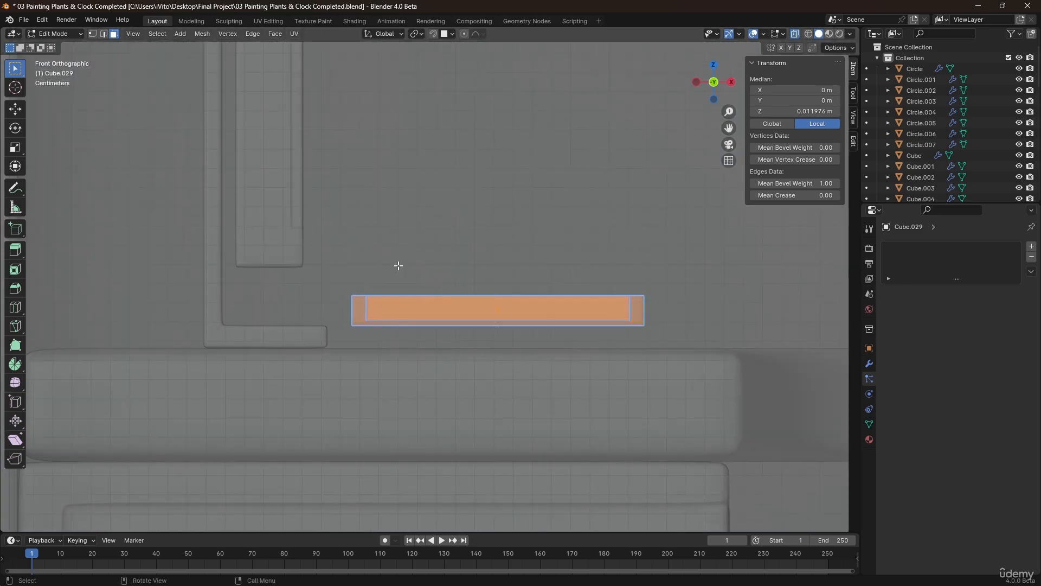
key(1)
click(303, 289)
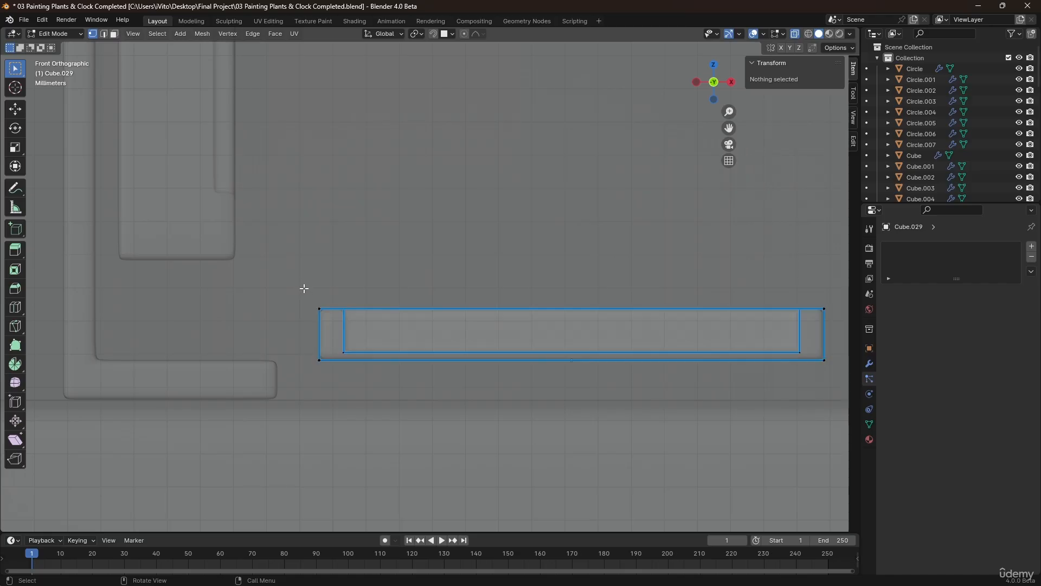
drag(370, 309, 381, 326)
key(g)
key(z)
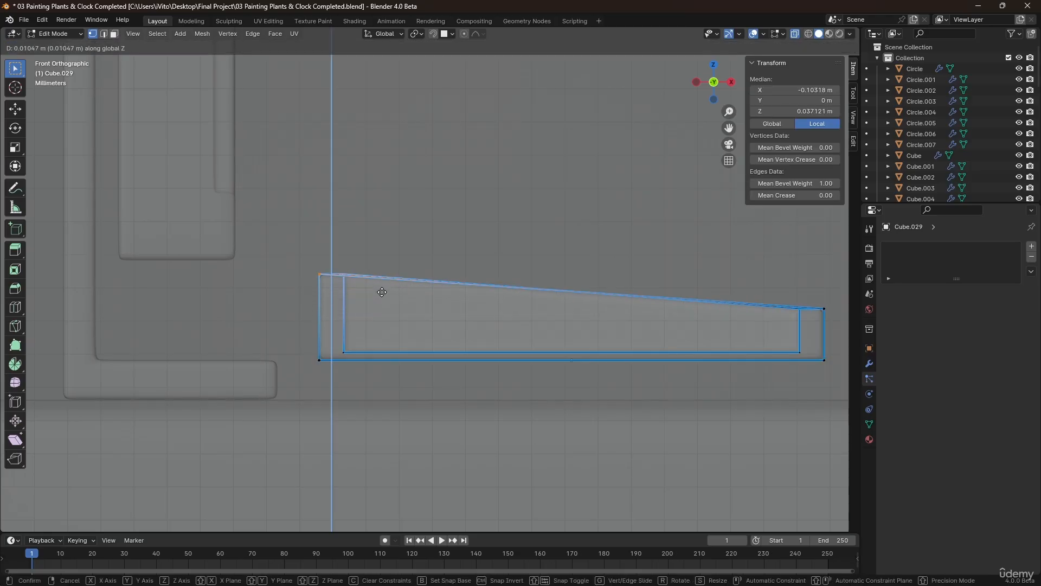
click(381, 286)
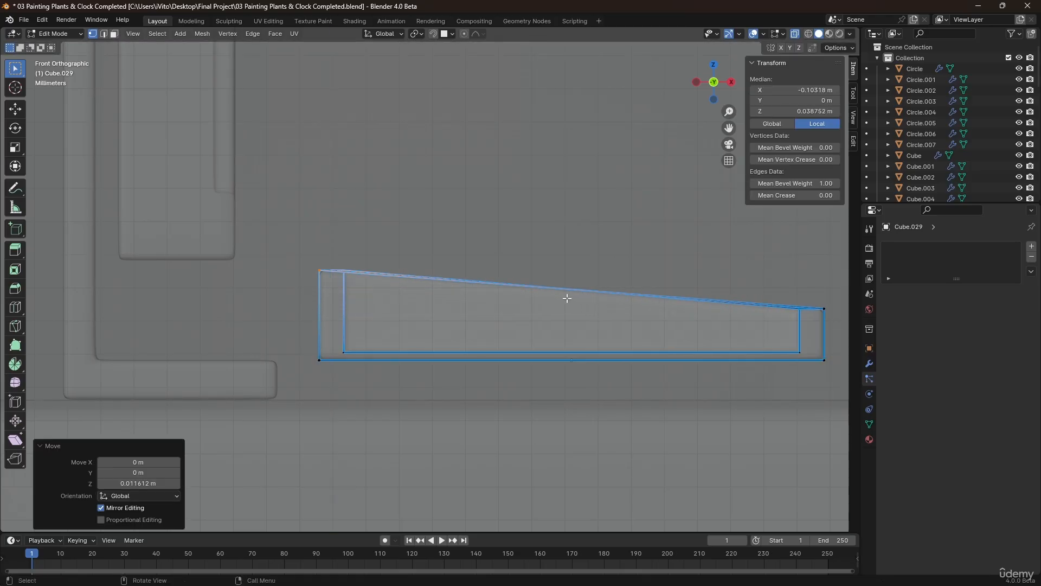
- Scale the whole tray mesh uniformly by about 0.829 so it suits the desk
key(Tab)
middle_drag(527, 274, 453, 306)
scroll(452, 306, down, 6)
shift+middle_drag(375, 373, 422, 233)
scroll(437, 334, up, 5)
scroll(408, 332, down, 2)
scroll(391, 216, down, 7)
scroll(383, 239, up, 2)
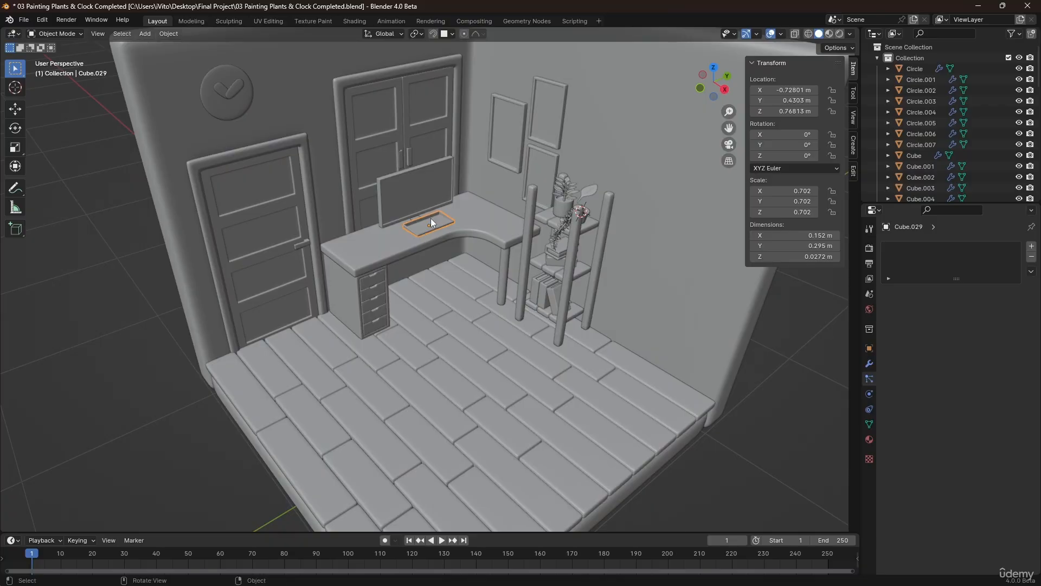
scroll(431, 222, up, 4)
key(Tab)
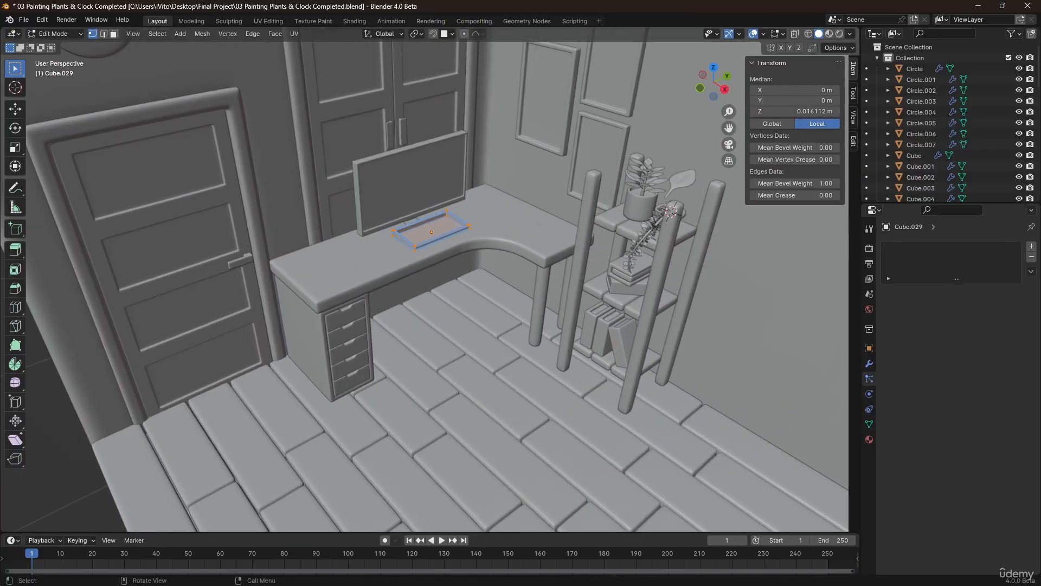
key(s)
click(640, 270)
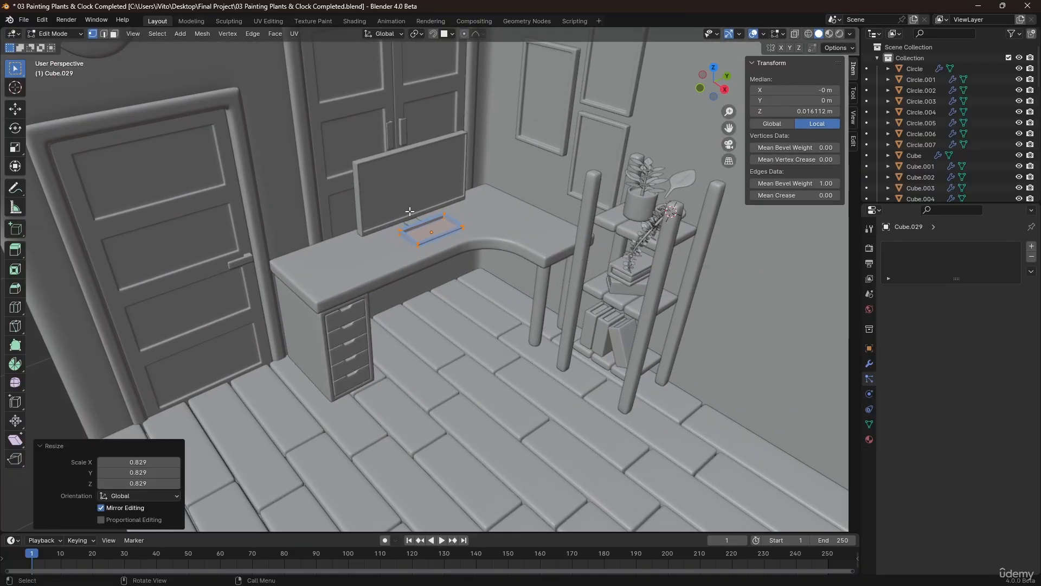
- Duplicate the tray's recessed floor face in place and separate the copy into its own object
scroll(412, 212, up, 5)
key(3)
click(416, 267)
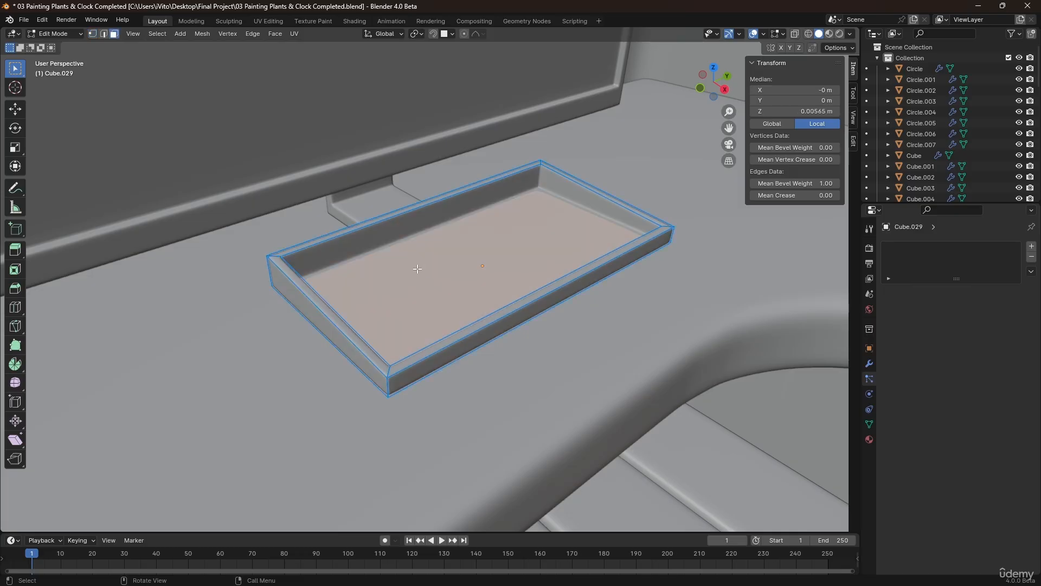
mouse_move(416, 267)
middle_down()
mouse_move(425, 284)
mouse_move(421, 275)
middle_up()
key(g)
right_click(440, 237)
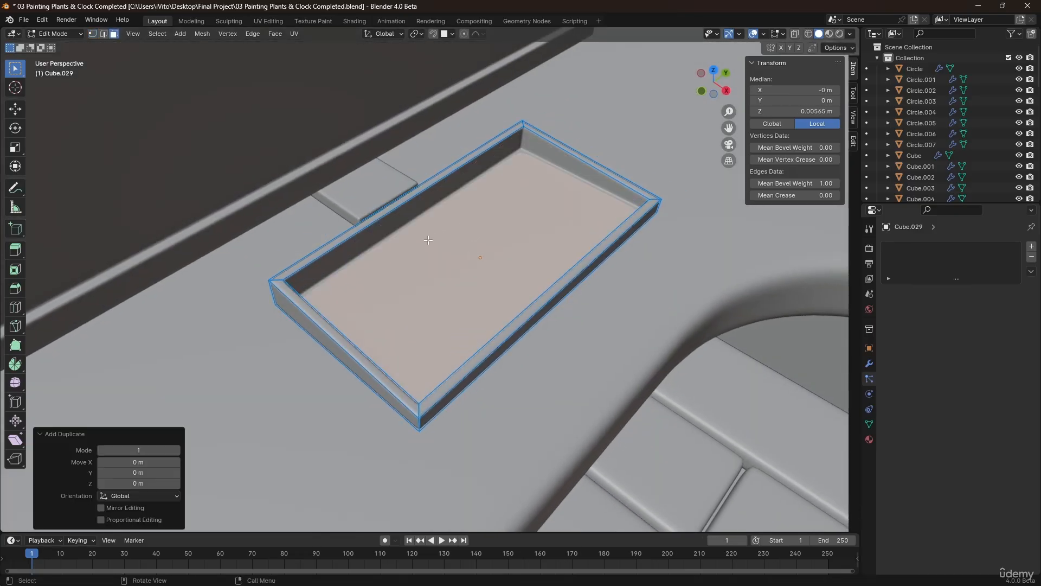
key(p)
click(428, 240)
click(443, 266)
key(Tab)
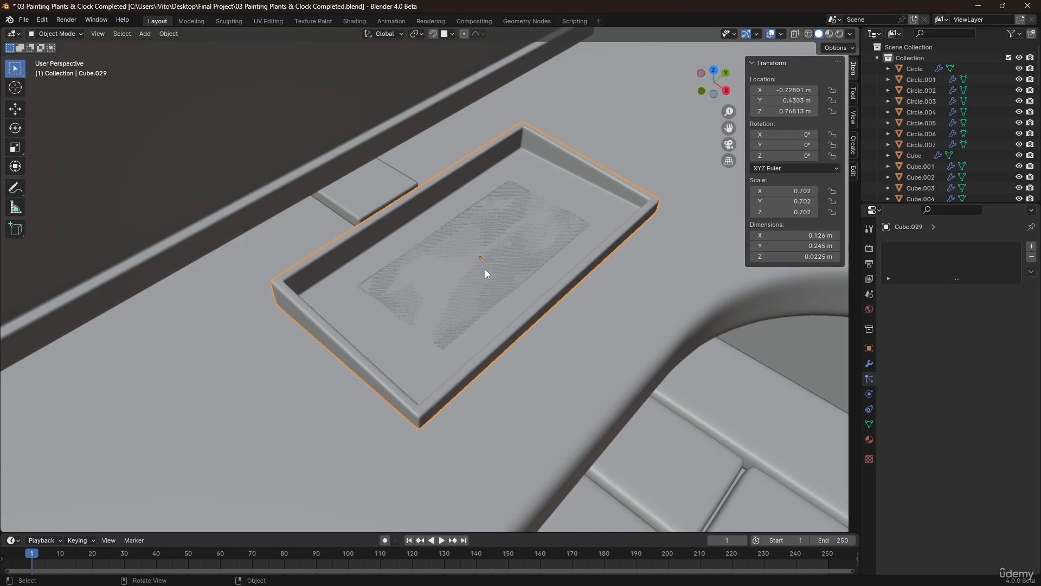
- Add 10 evenly spaced loop cuts across the length of the separated floor face, without sliding them
click(525, 255)
key(Tab)
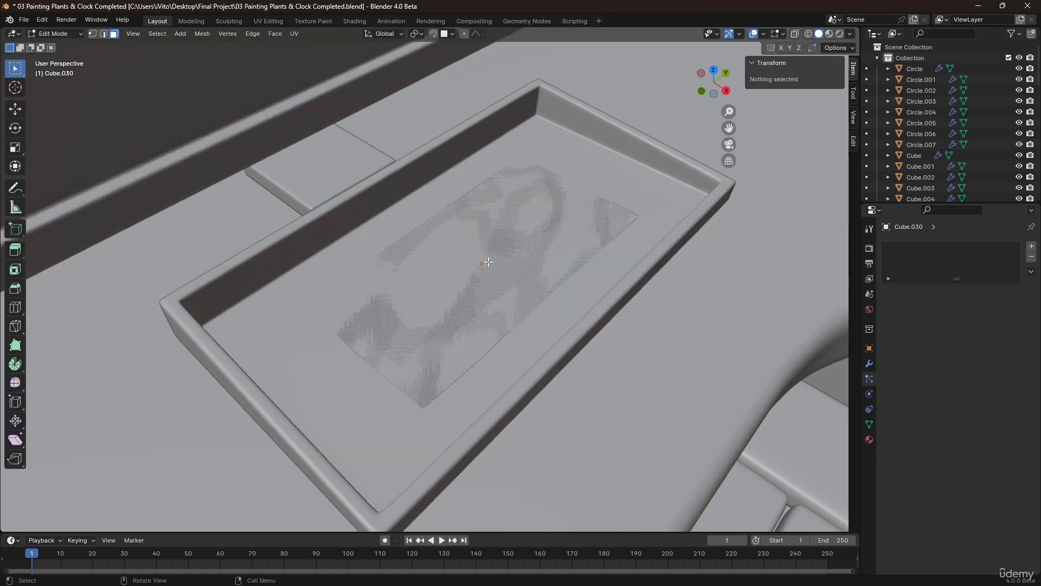
click(487, 264)
scroll(487, 267, down, 2)
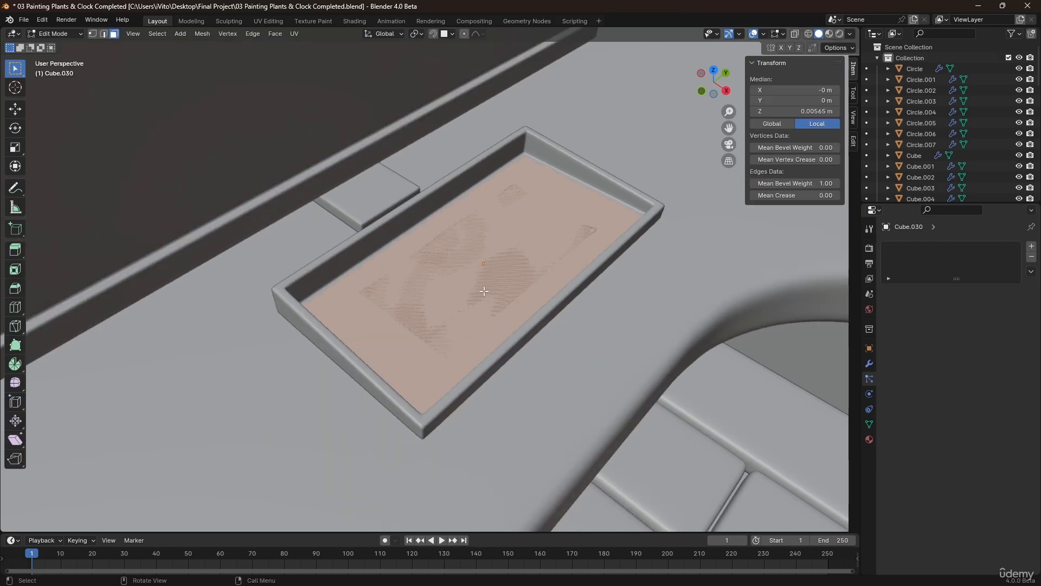
key(ctrl+r)
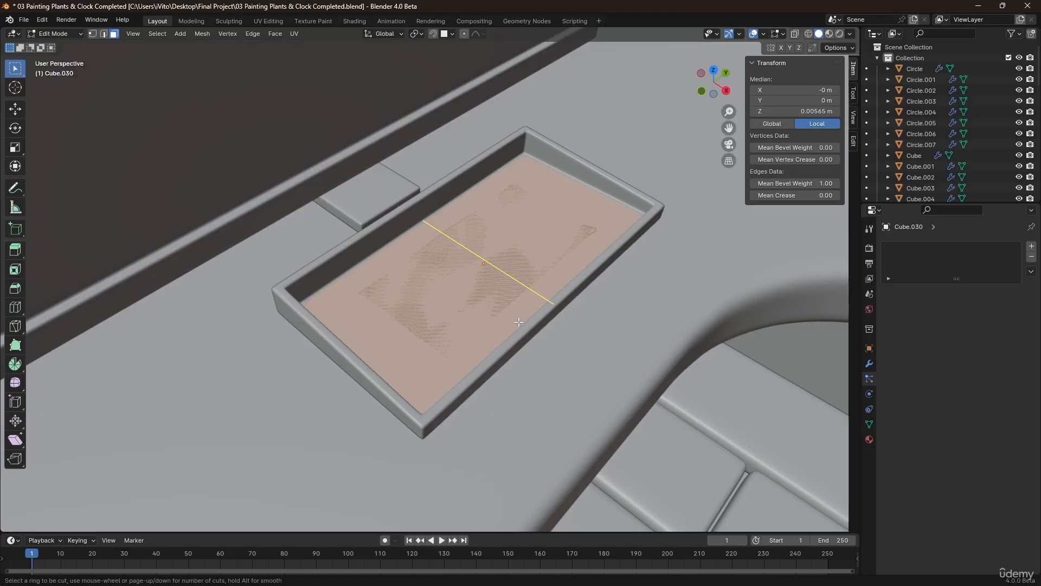
text(10)
click(518, 322)
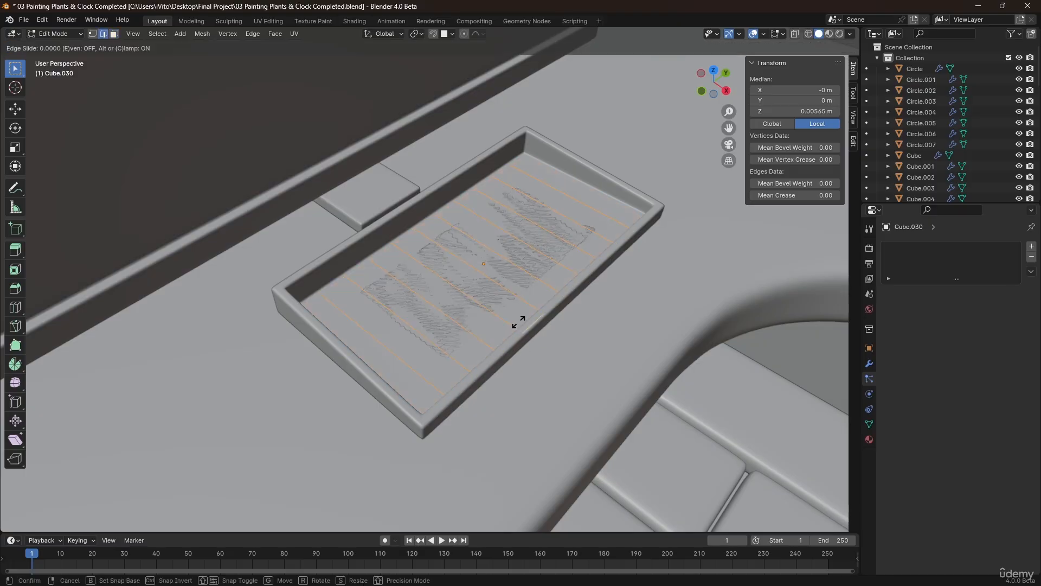
right_click(509, 324)
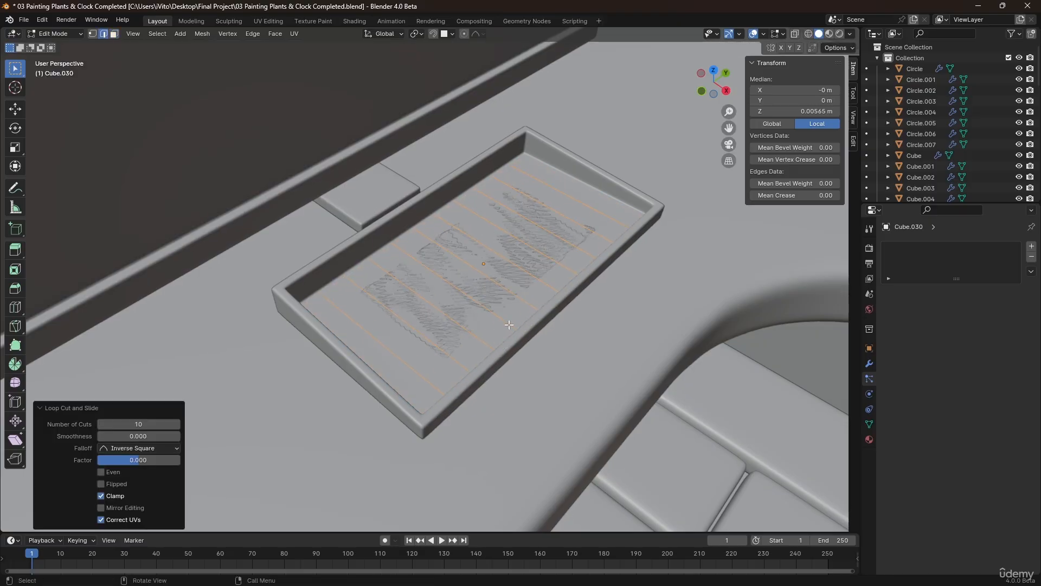
- Add 4 evenly spaced lengthwise loop cuts to the same face, without sliding them
key(ctrl+r)
scroll(367, 332, up, 2)
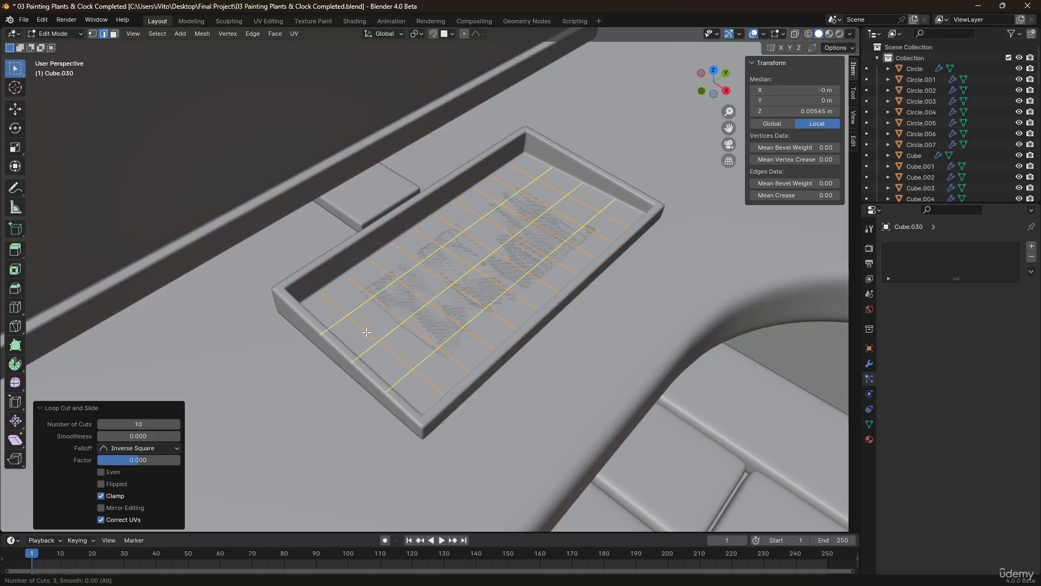
scroll(366, 332, up, 1)
click(366, 332)
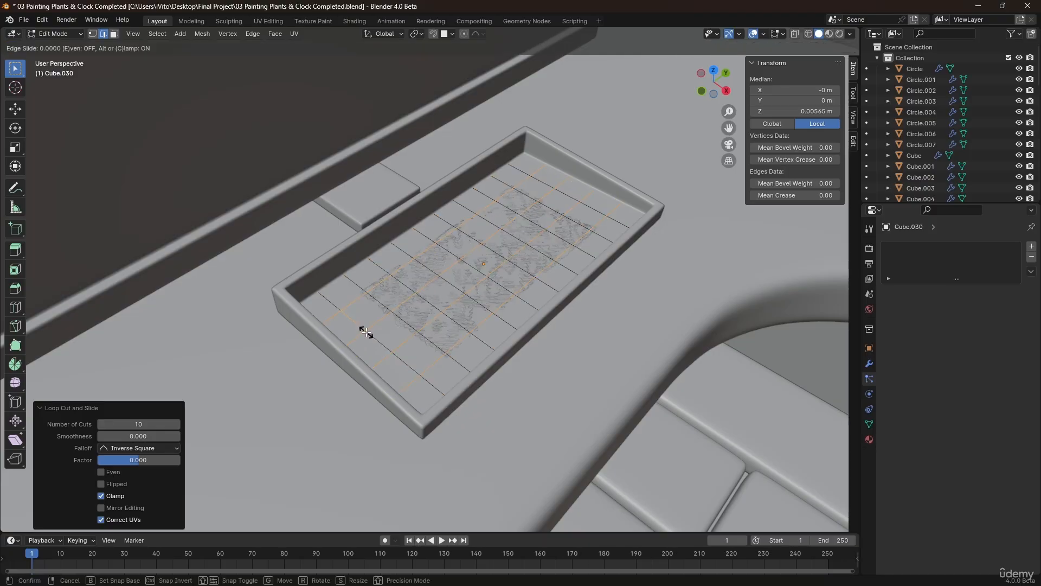
right_click(367, 332)
- Bevel the four lengthwise loops about 0.00044 m wide with one segment and delete the resulting narrow faces
middle_drag(436, 323, 331, 446)
scroll(406, 342, up, 6)
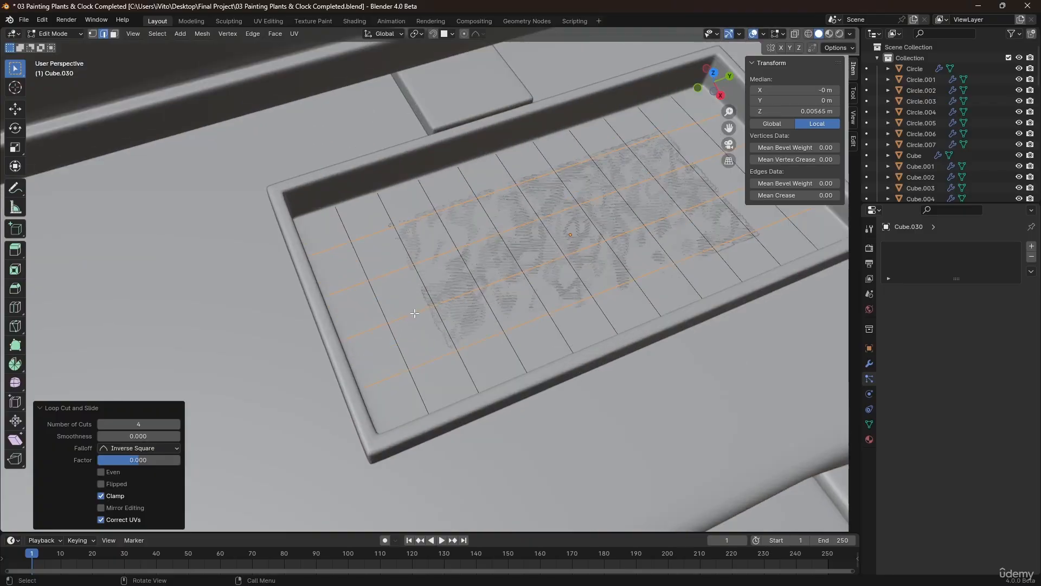
shift+middle_drag(386, 381, 393, 340)
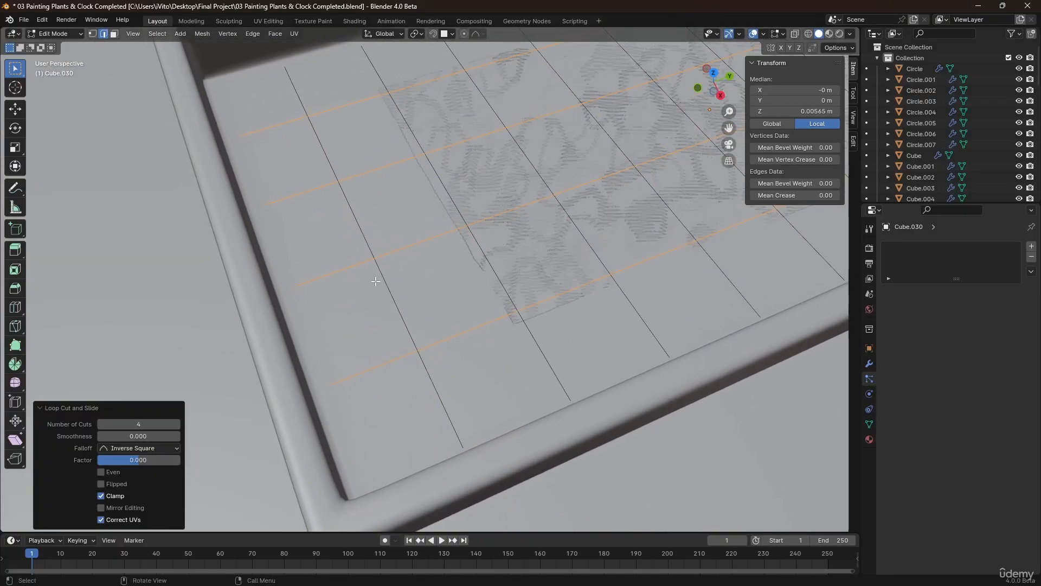
middle_drag(411, 363, 454, 354)
scroll(409, 382, up, 3)
key(ctrl+b)
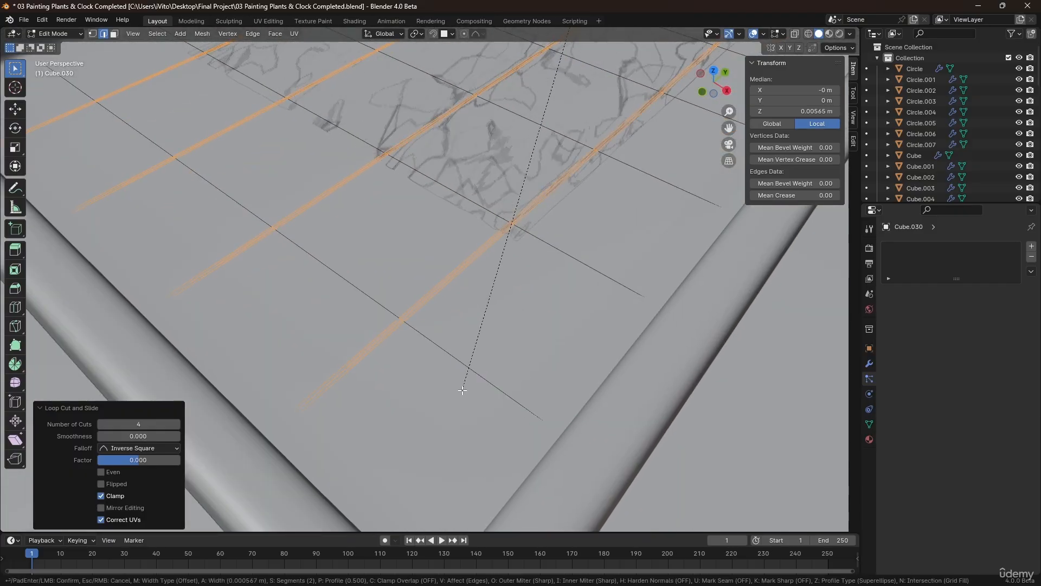
scroll(462, 387, down, 1)
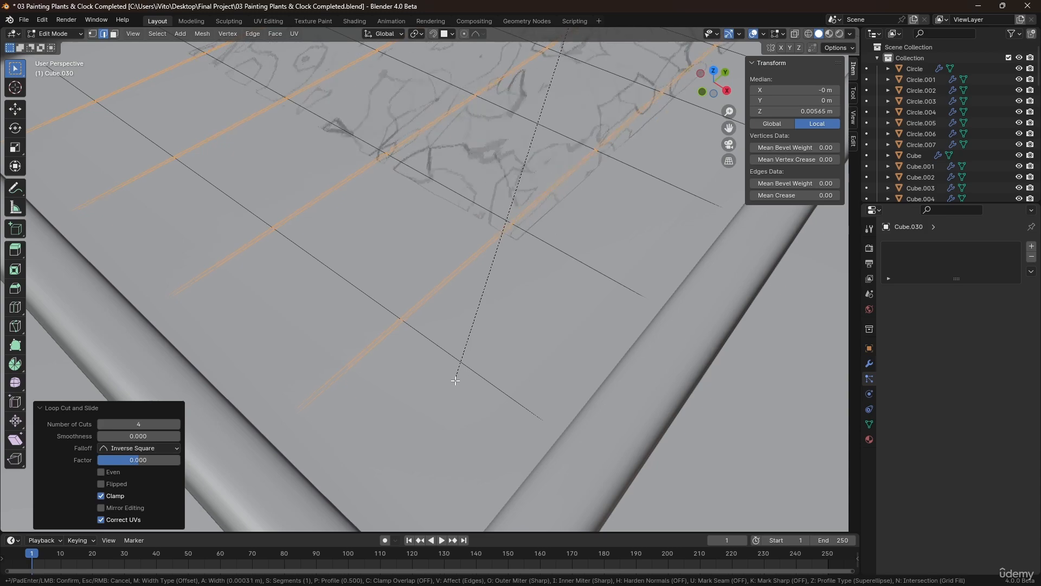
click(456, 384)
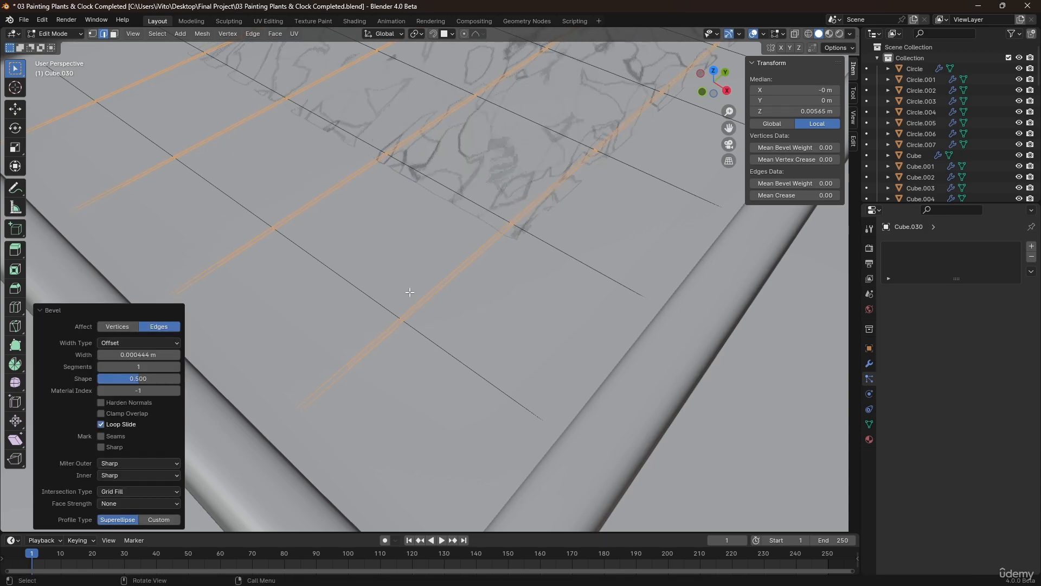
key(x)
click(408, 317)
scroll(402, 279, down, 4)
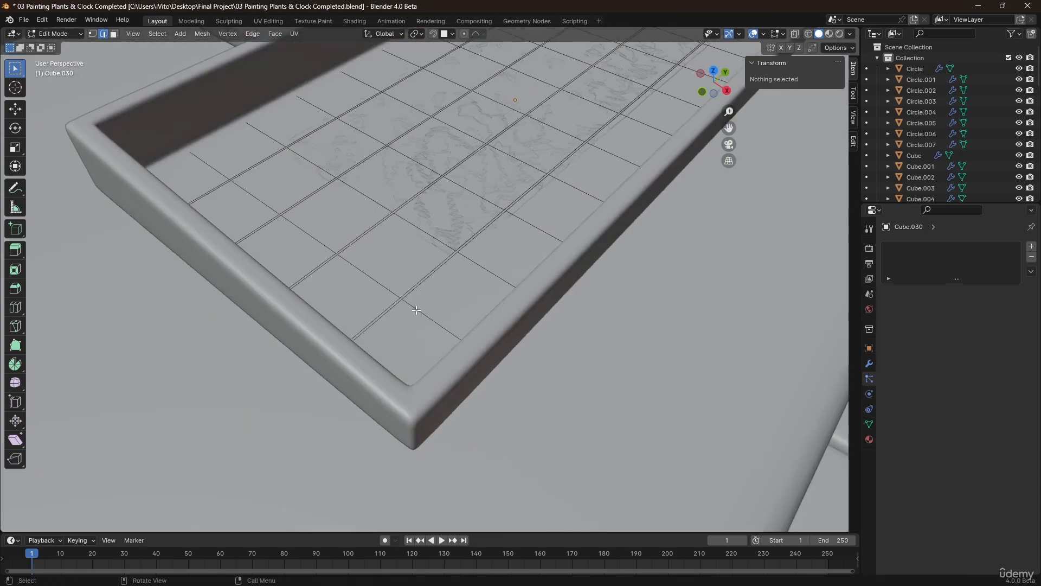
- In top view, select all ten crosswise rows of edges on the separated key grid
key(KP_7)
scroll(430, 307, down, 3)
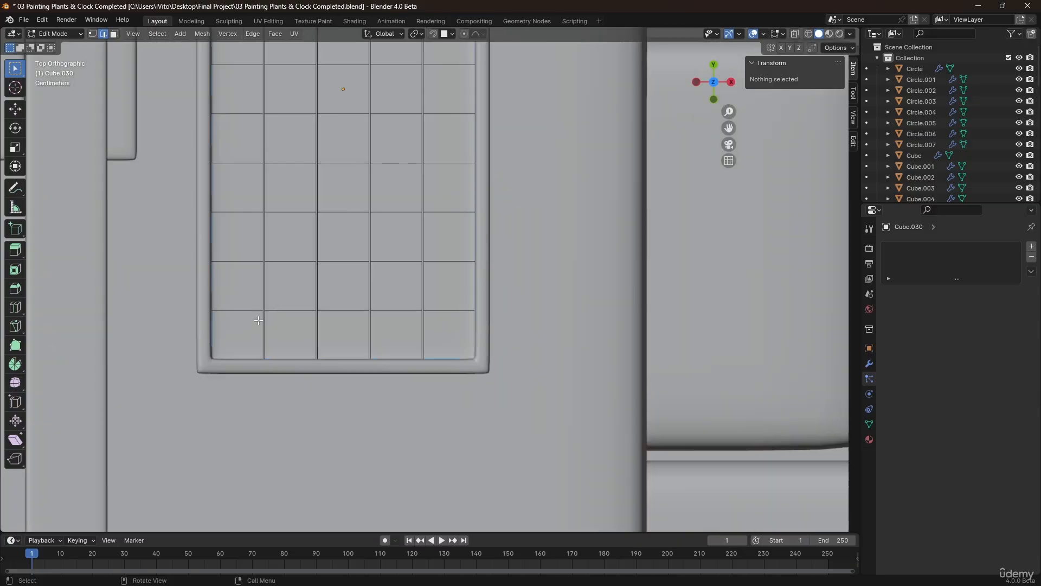
alt+click(436, 310)
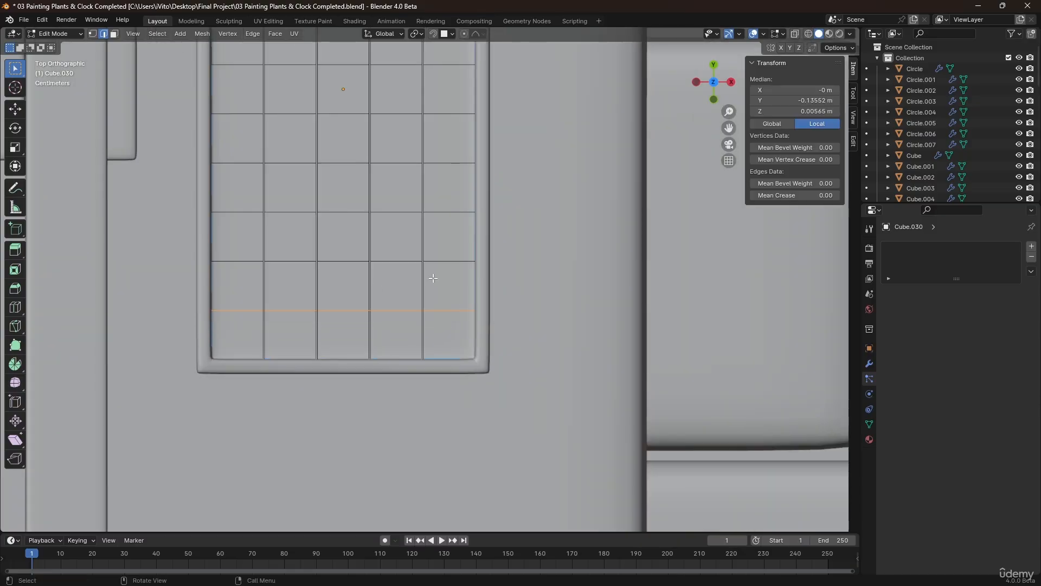
alt+shift+click(434, 261)
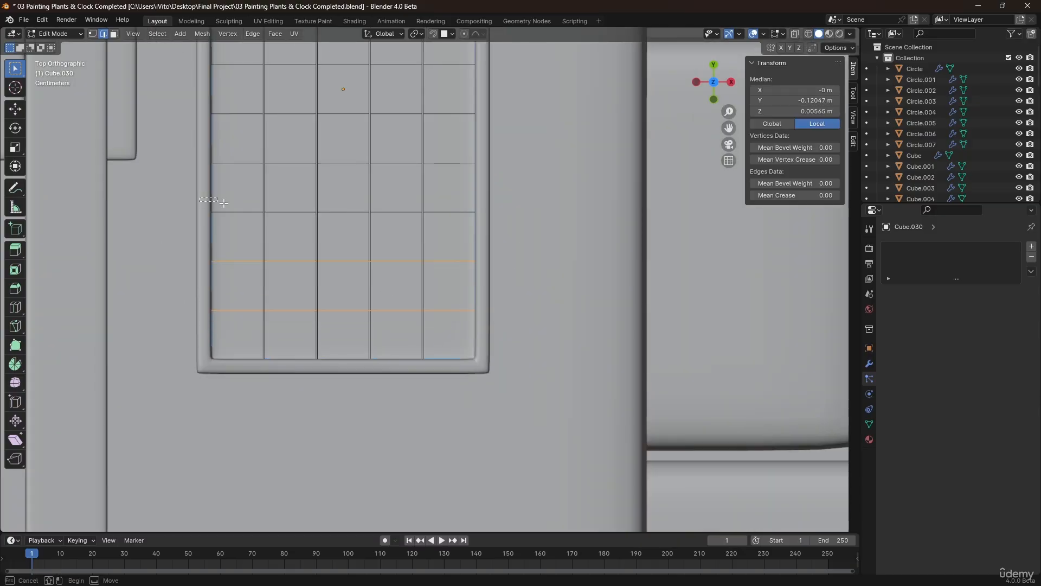
alt+shift+click(450, 212)
shift+middle_drag(539, 220, 524, 367)
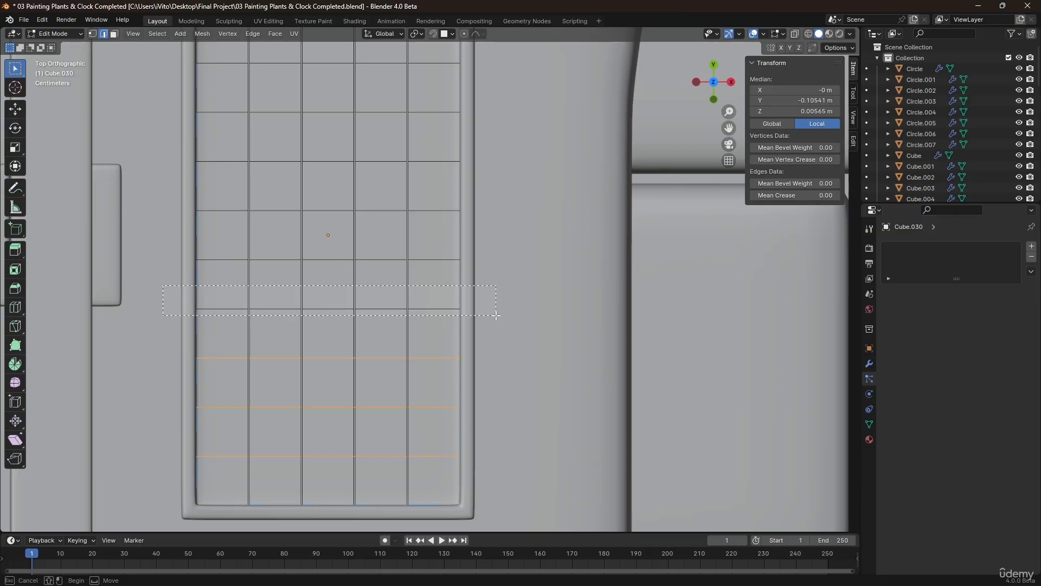
shift+drag(496, 315, 495, 315)
shift+drag(164, 234, 499, 260)
shift+drag(479, 190, 154, 234)
shift+middle_drag(259, 114, 245, 263)
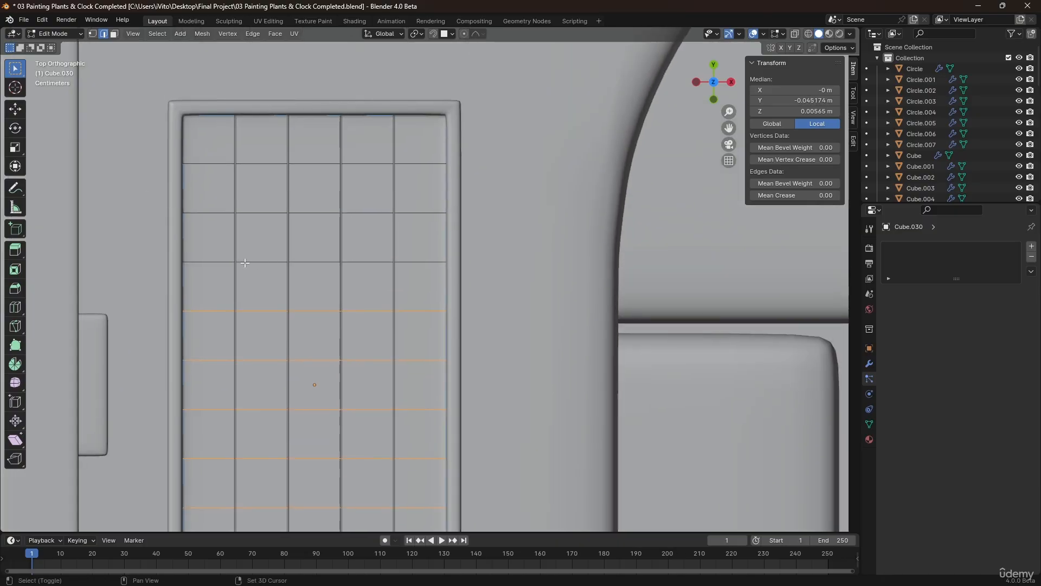
shift+drag(150, 242, 183, 247)
shift+drag(492, 272, 492, 272)
shift+drag(479, 191, 165, 242)
shift+drag(131, 145, 228, 155)
shift+drag(469, 173, 470, 173)
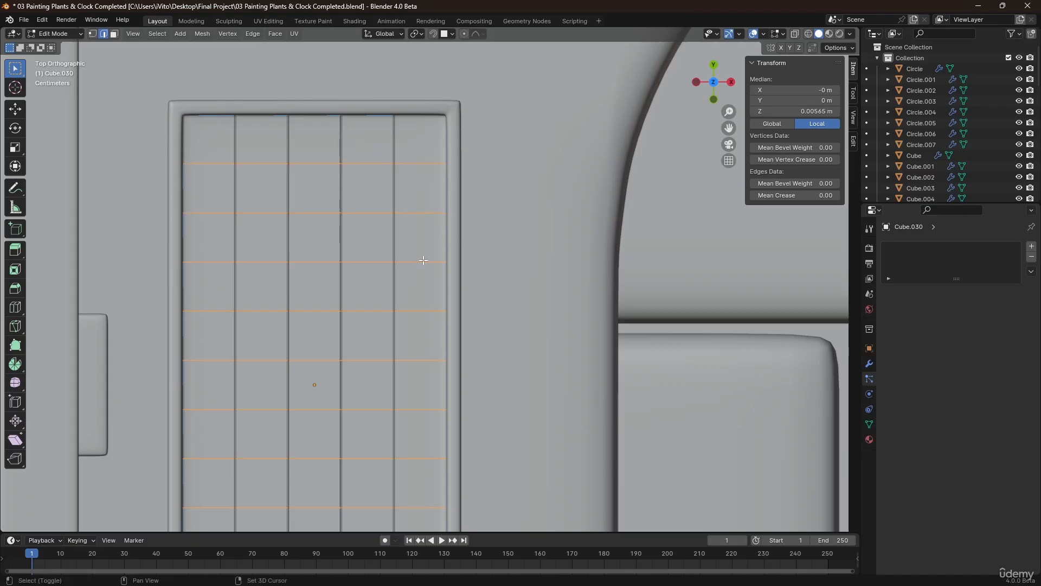
- Bevel the selected crosswise edges about 0.000285 m wide with one segment and delete the resulting narrow faces
middle_drag(391, 246, 281, 179)
scroll(379, 272, up, 6)
shift+middle_drag(316, 240, 511, 269)
key(ctrl+b)
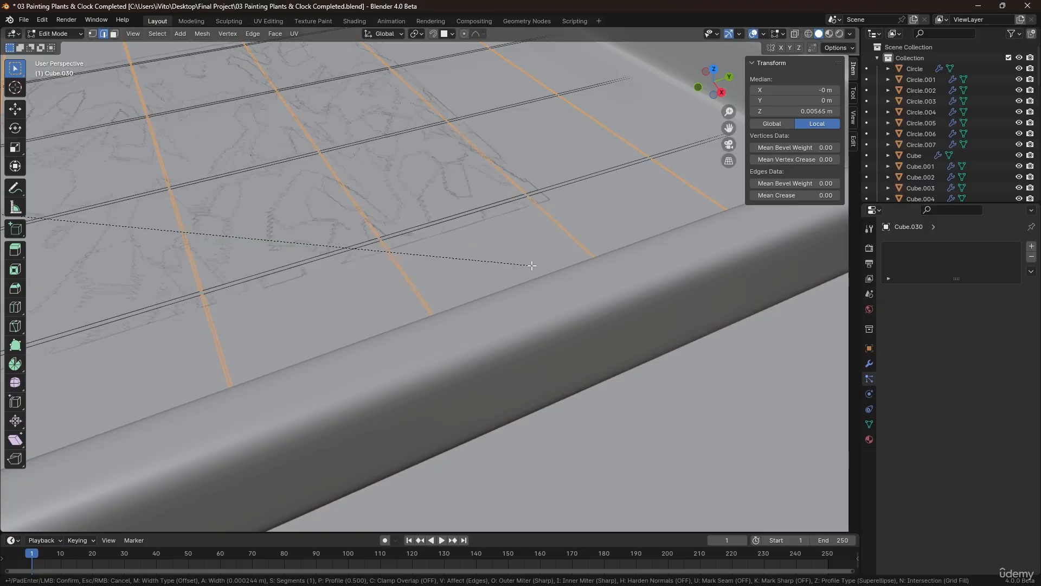
click(534, 267)
key(x)
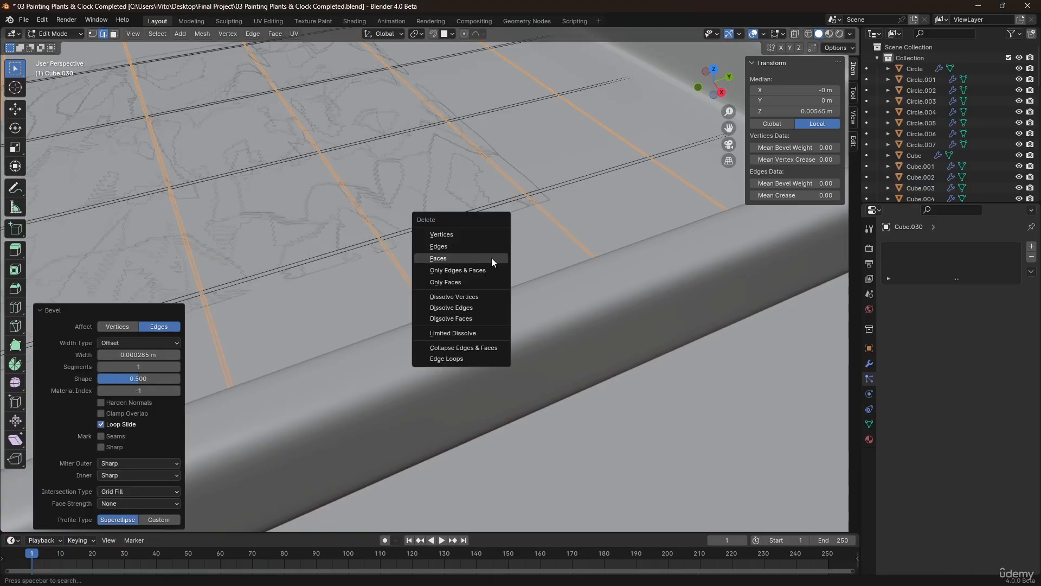
click(492, 259)
- Select the entire key grid and extrude it about 0.0169 m upward along its normal
scroll(467, 251, down, 8)
shift+middle_drag(361, 258, 423, 263)
key(a)
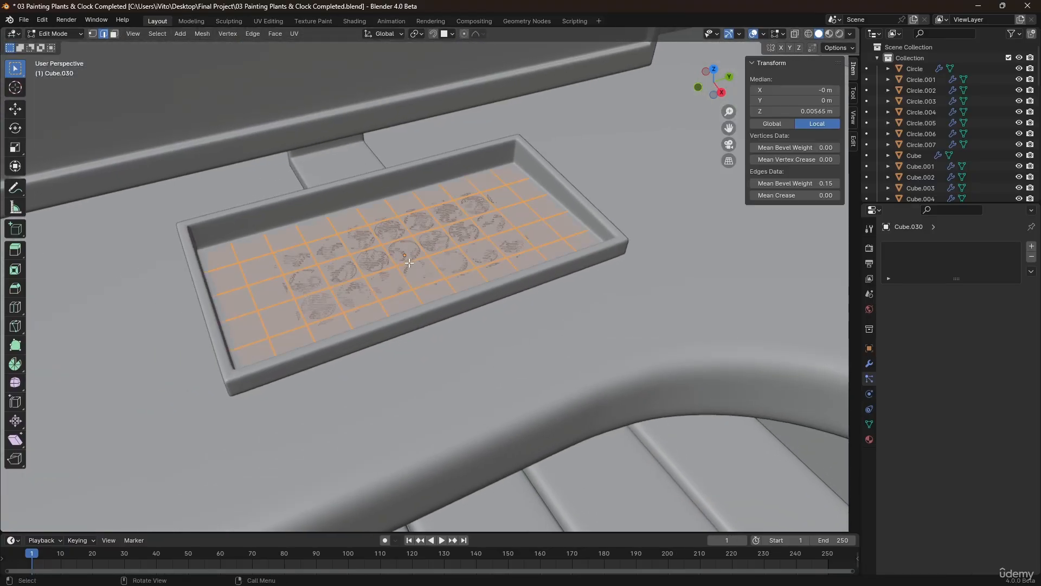
key(e)
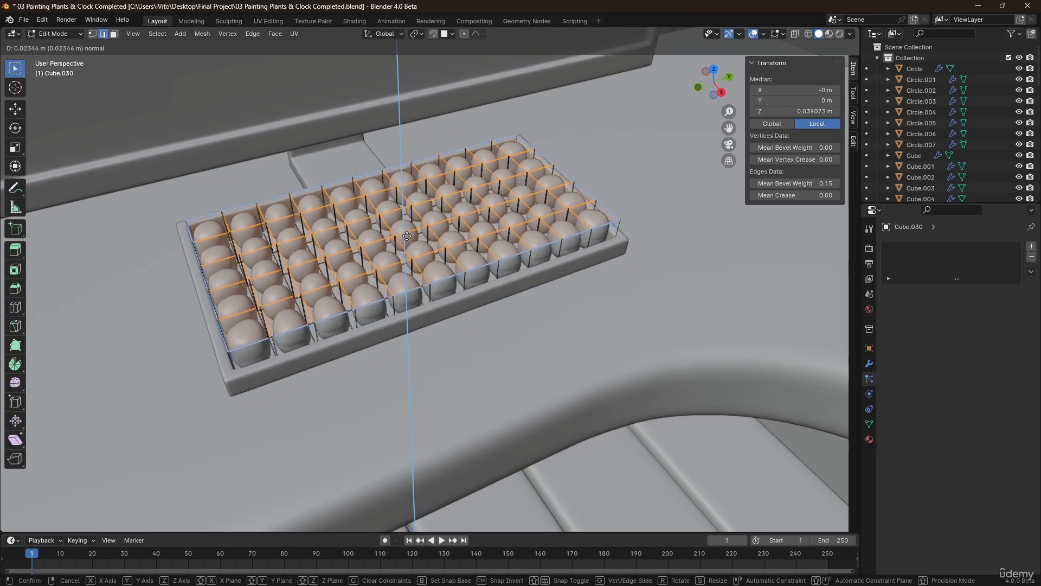
click(407, 242)
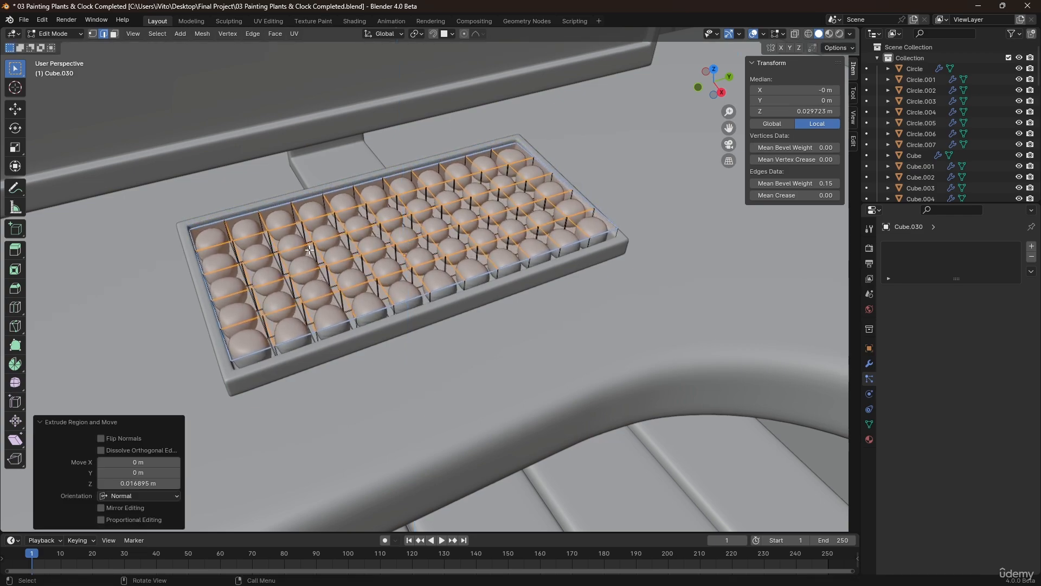
- Raise the mean bevel weight of all edges on the extruded keys to its maximum and clear the selection
middle_drag(309, 250, 360, 254)
key(a)
drag(776, 183, 835, 183)
middle_drag(407, 291, 502, 377)
middle_drag(497, 324, 455, 299)
click(597, 367)
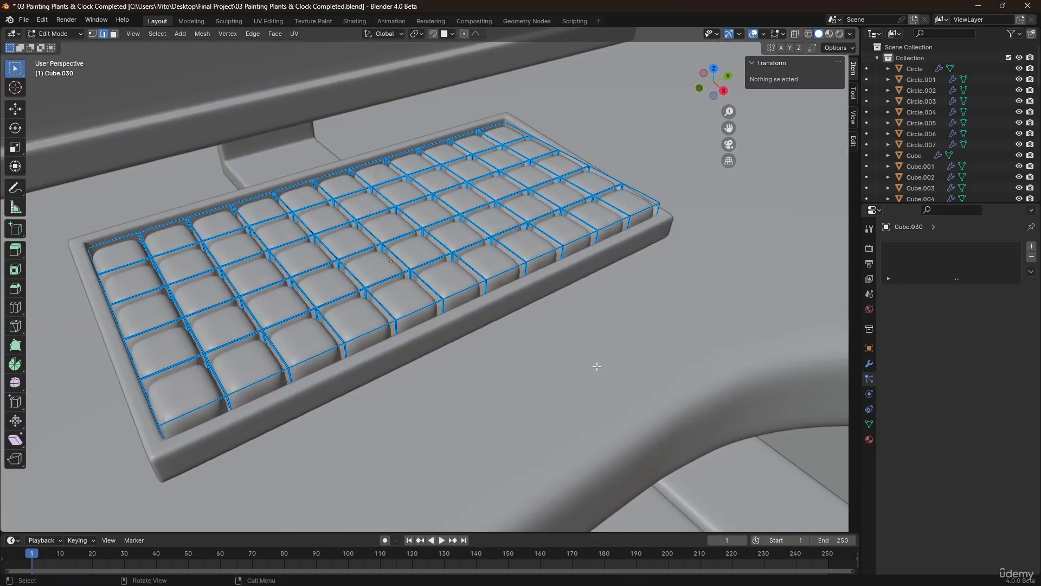
shift+middle_drag(179, 239, 214, 309)
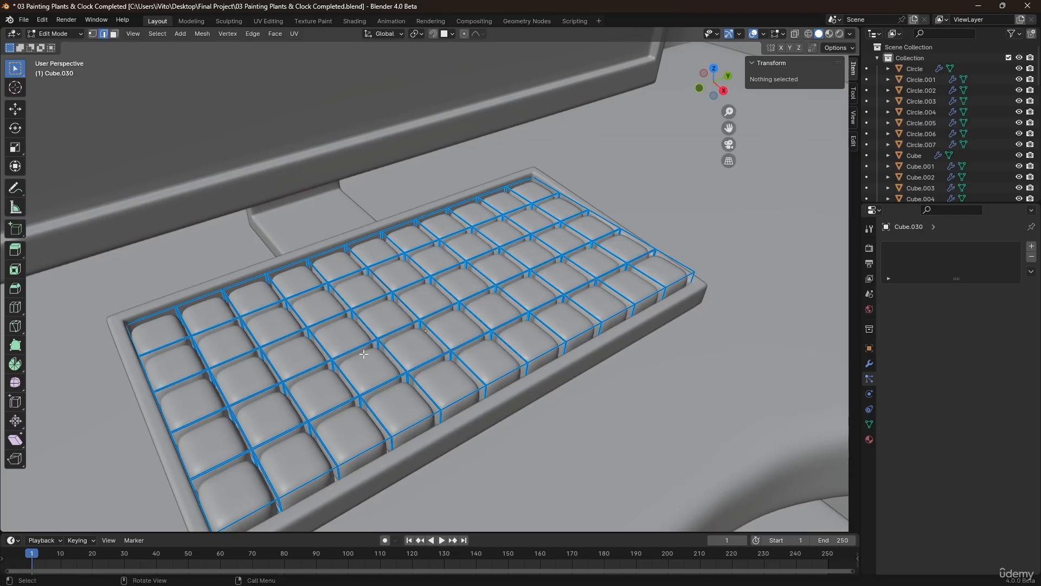
middle_drag(364, 353, 496, 355)
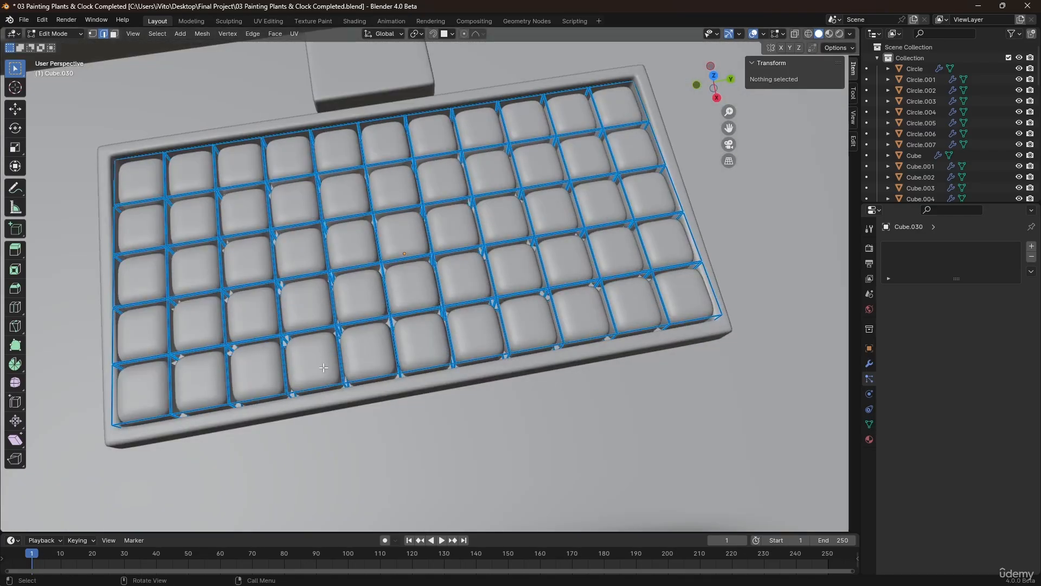
shift+middle_drag(361, 362, 310, 340)
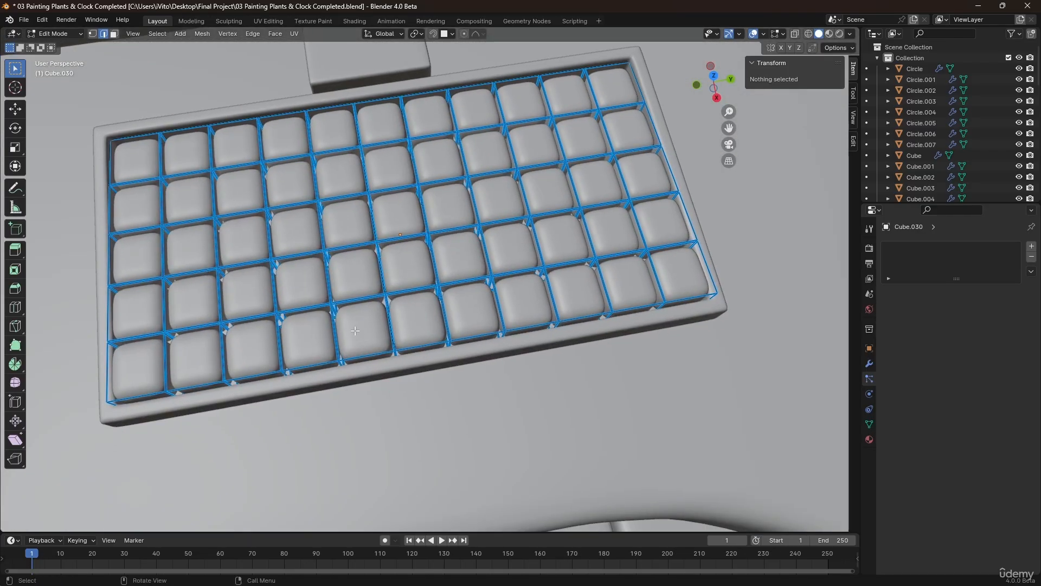
middle_drag(427, 321, 371, 310)
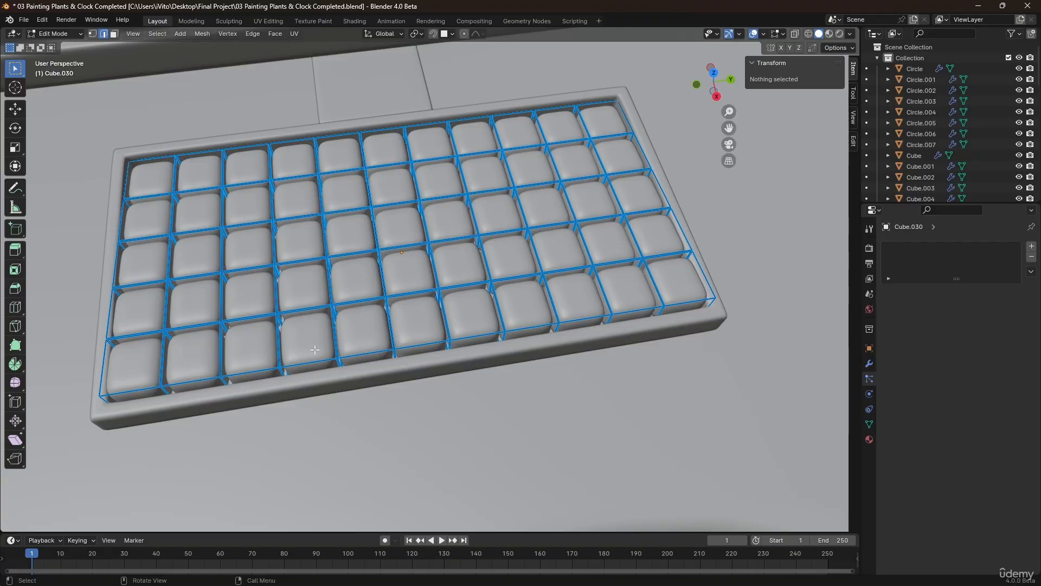
- Select the fourth, sixth and seventh keys of the front row and delete their vertices
key(l)
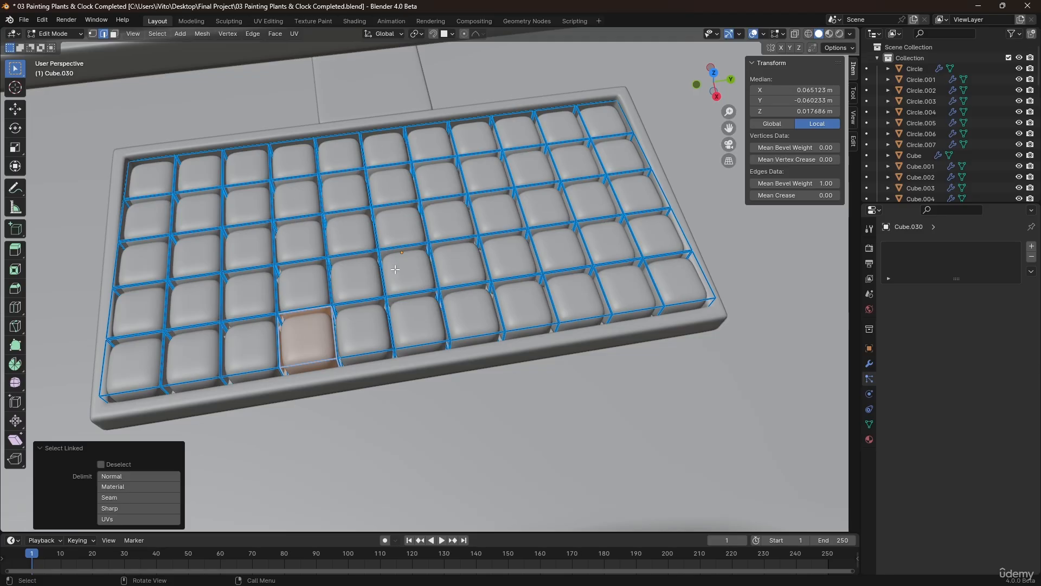
scroll(340, 325, up, 2)
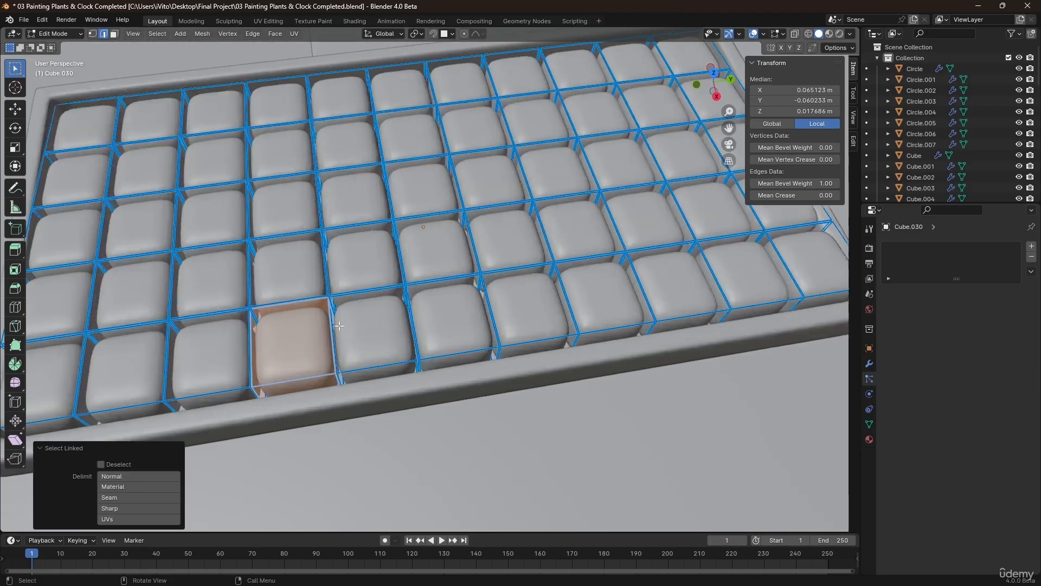
mouse_move(340, 329)
middle_down()
mouse_move(337, 291)
mouse_move(344, 336)
middle_up()
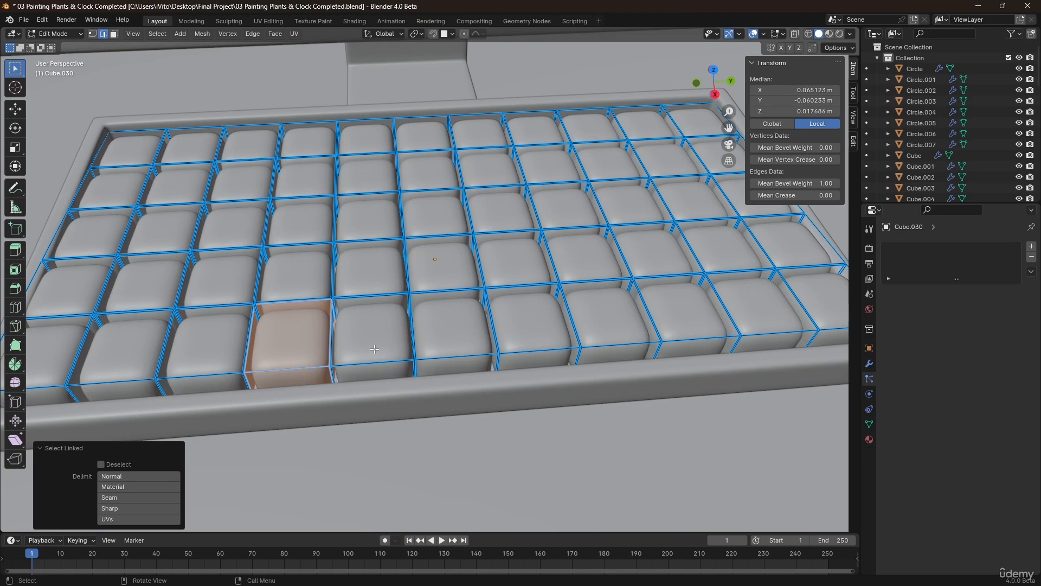
key(l)
key(l)
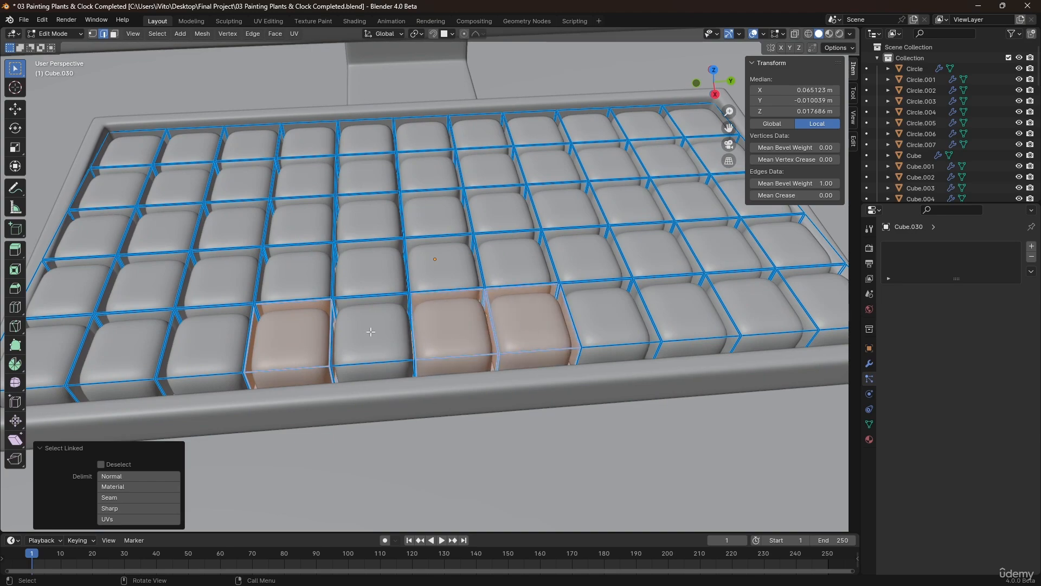
key(x)
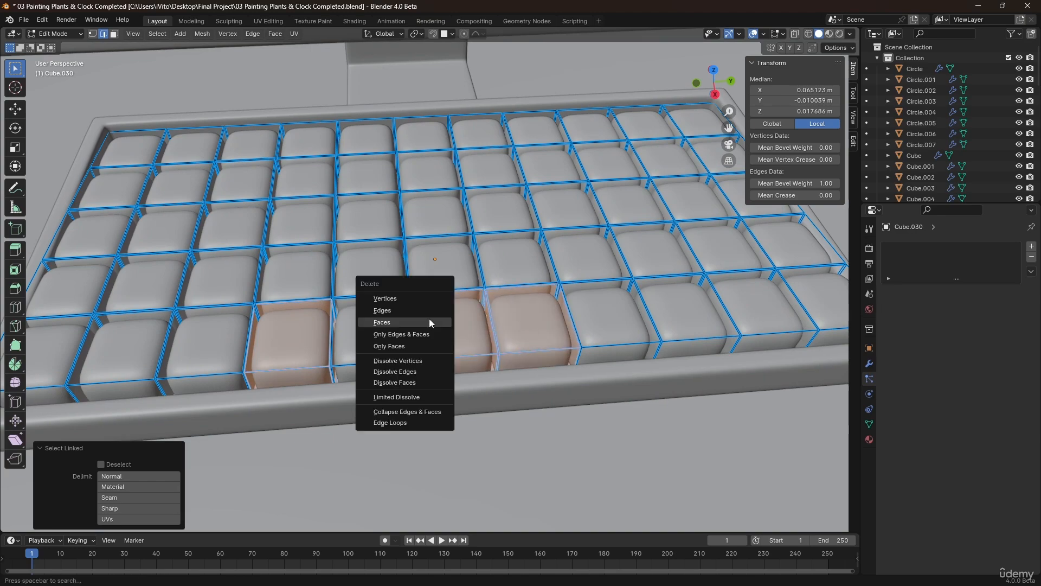
click(406, 298)
- Stretch the front row's fifth key into a space bar by moving its side face about 0.0414 m along Y over the two-key gap
middle_drag(405, 298, 426, 342)
click(402, 327)
key(g)
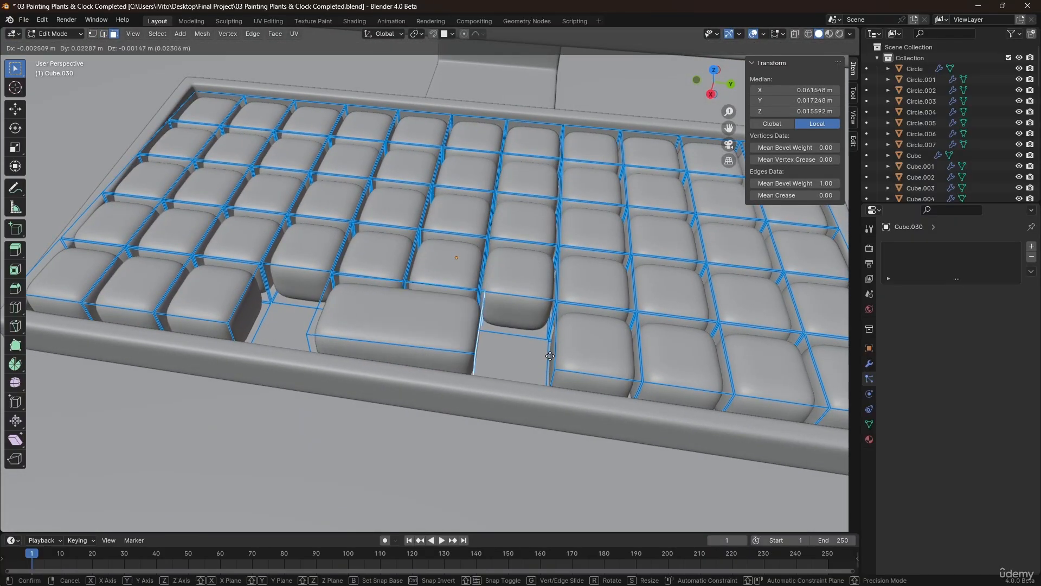
key(y)
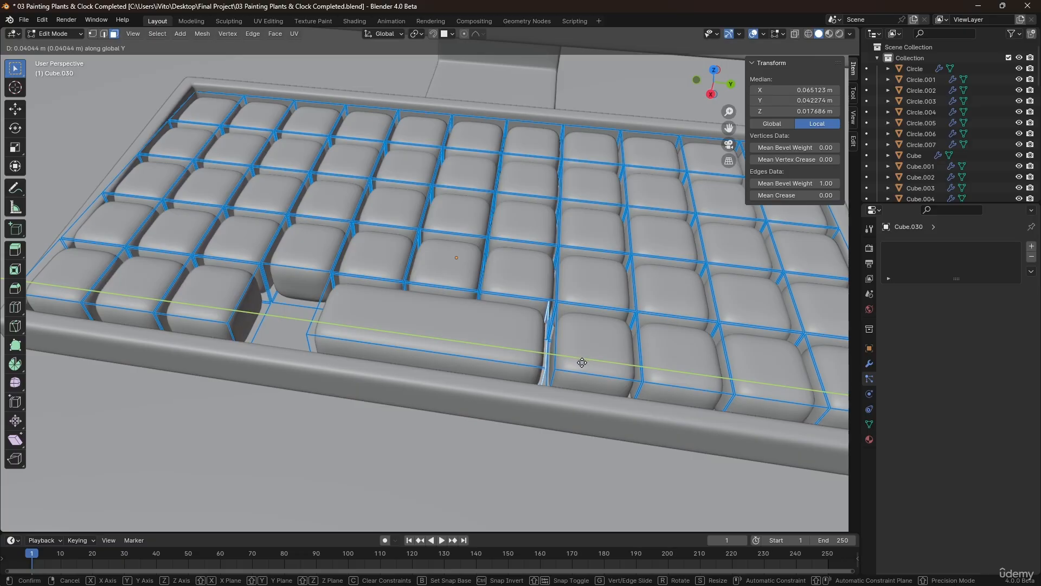
click(582, 362)
- Leave mesh editing and turn off the Subdivision modifier's viewport display on the keys
middle_drag(582, 362, 400, 379)
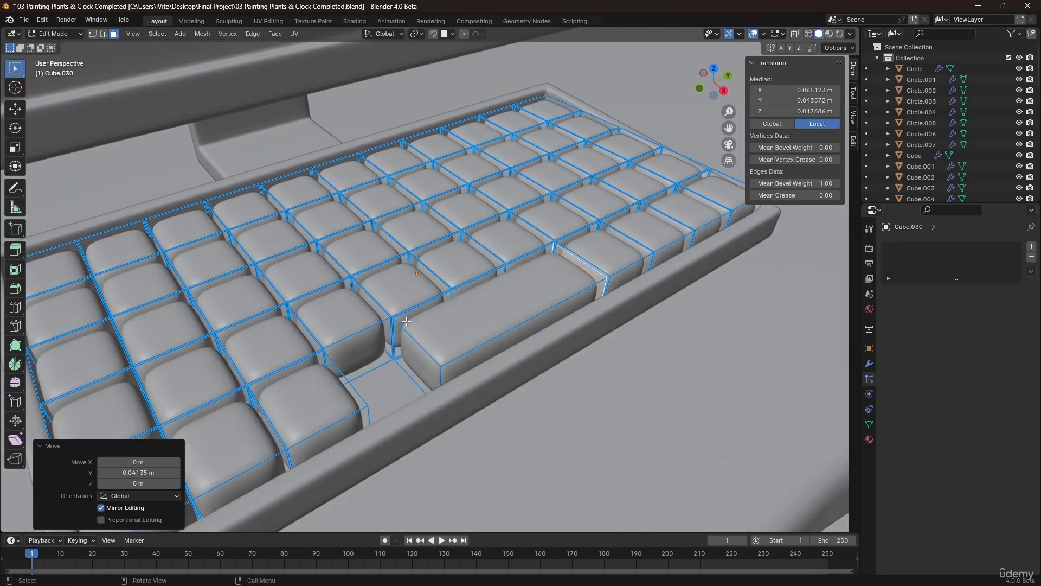
key(Tab)
click(865, 362)
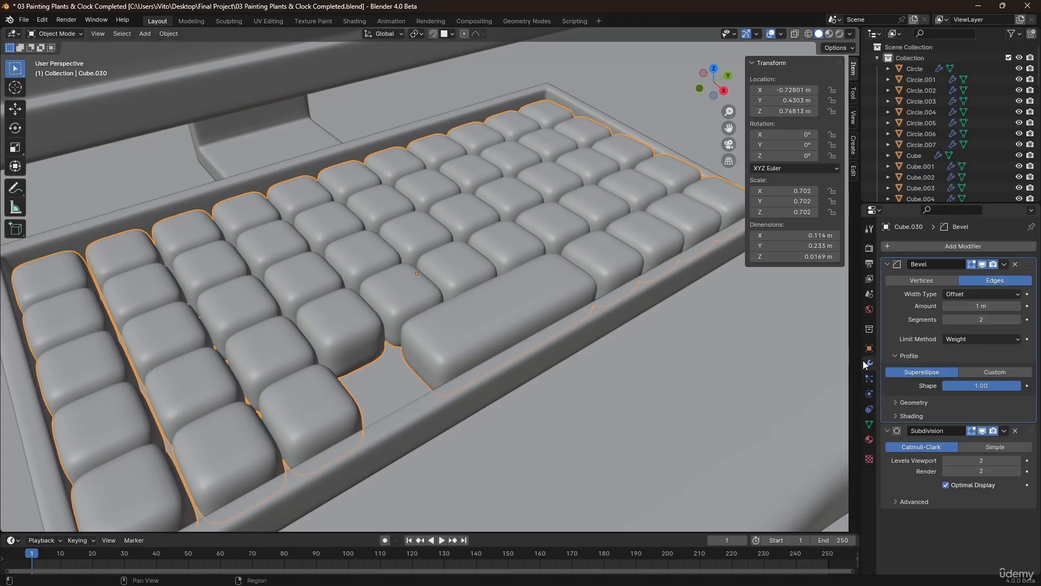
click(982, 430)
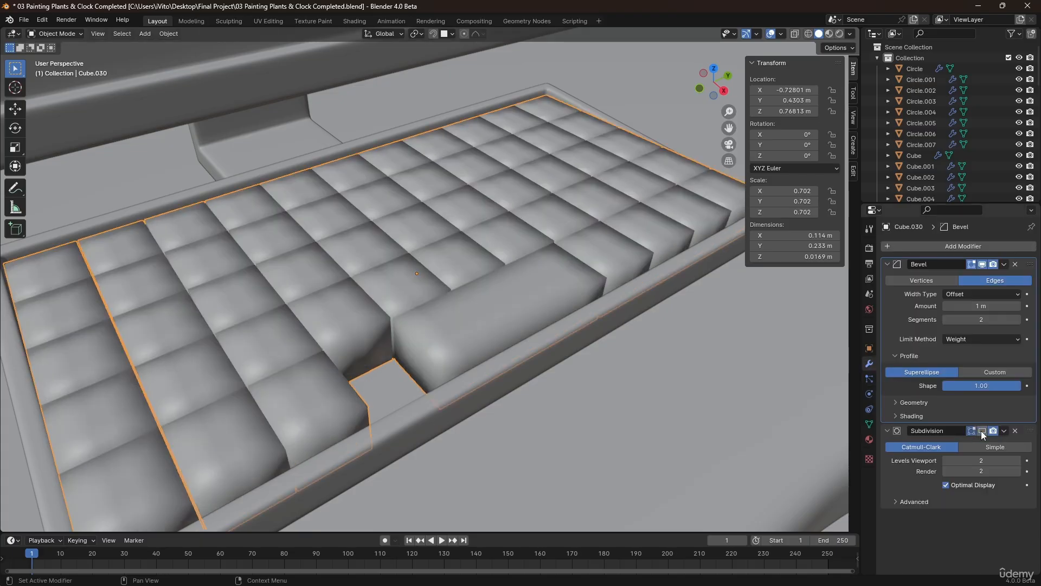
click(982, 431)
click(981, 430)
- Move the space bar's opposite end face about 0.02 m along negative Y to fill the remaining gap
key(Tab)
click(417, 358)
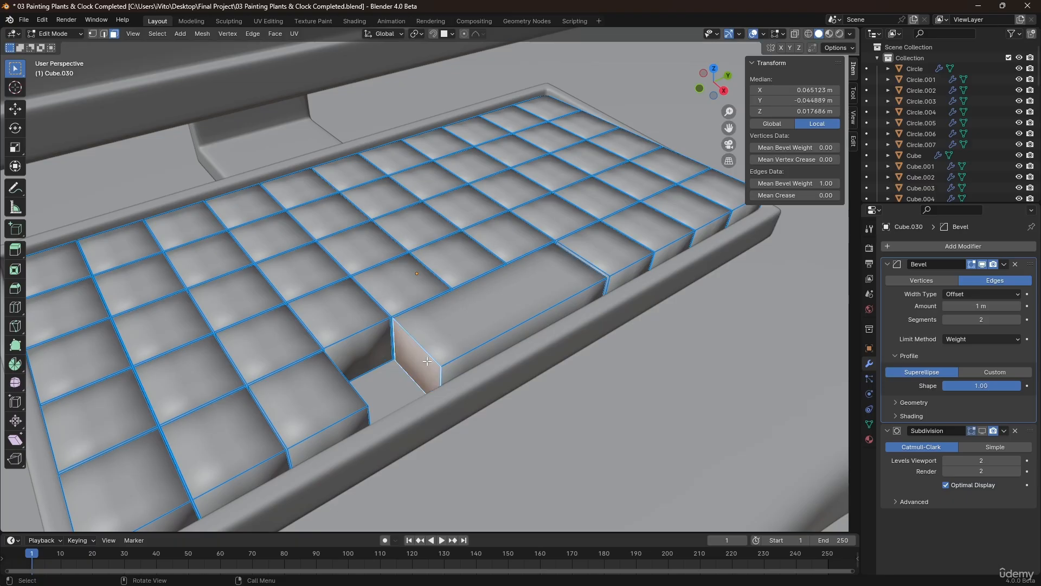
key(g)
key(y)
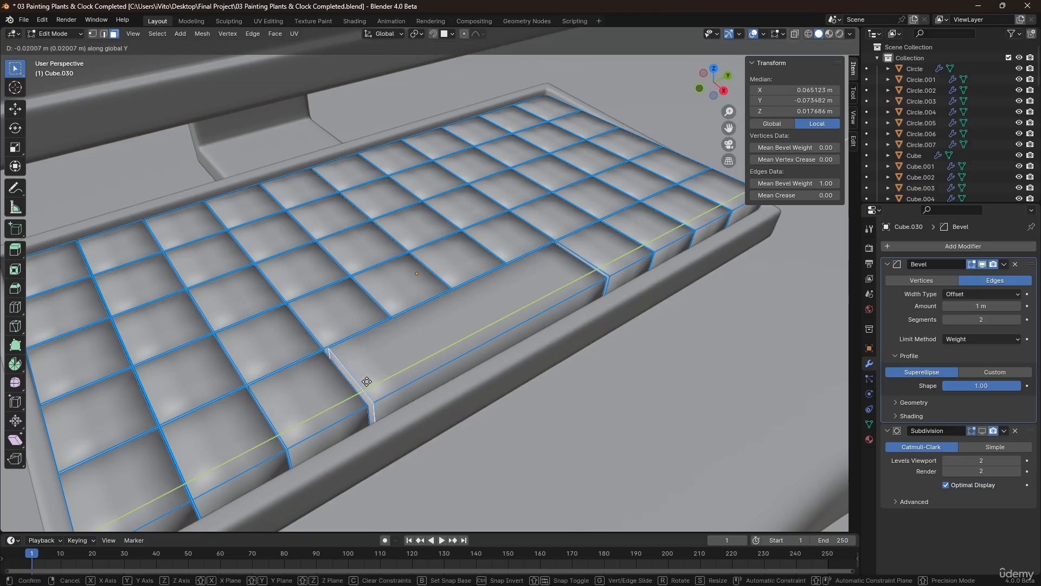
click(366, 381)
- Delete the whole second-to-last key, at the positive Y end of the row just behind the space bar
middle_drag(412, 347, 350, 331)
shift+middle_drag(571, 302, 453, 302)
click(581, 287)
scroll(557, 289, up, 1)
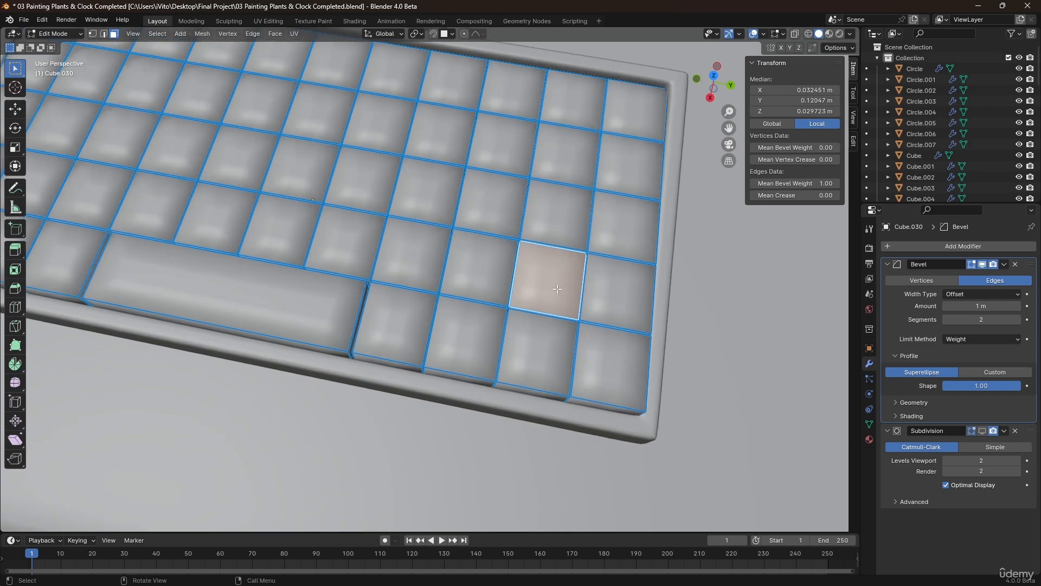
key(l)
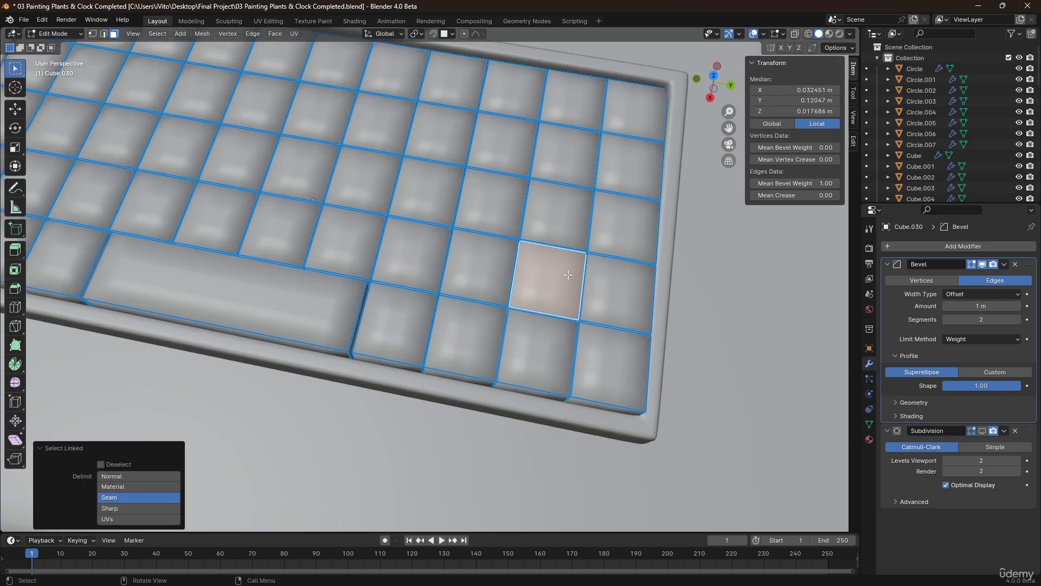
key(x)
click(568, 274)
- Widen the end key beside the new gap by moving its inner side face about 0.0195 m along negative Y
middle_drag(578, 281, 584, 294)
click(584, 294)
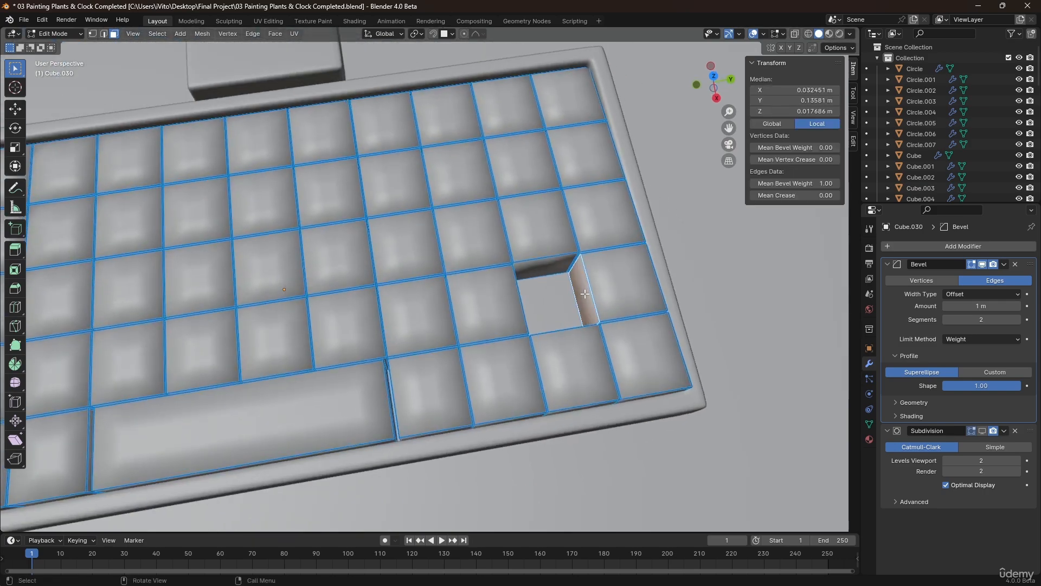
key(g)
key(y)
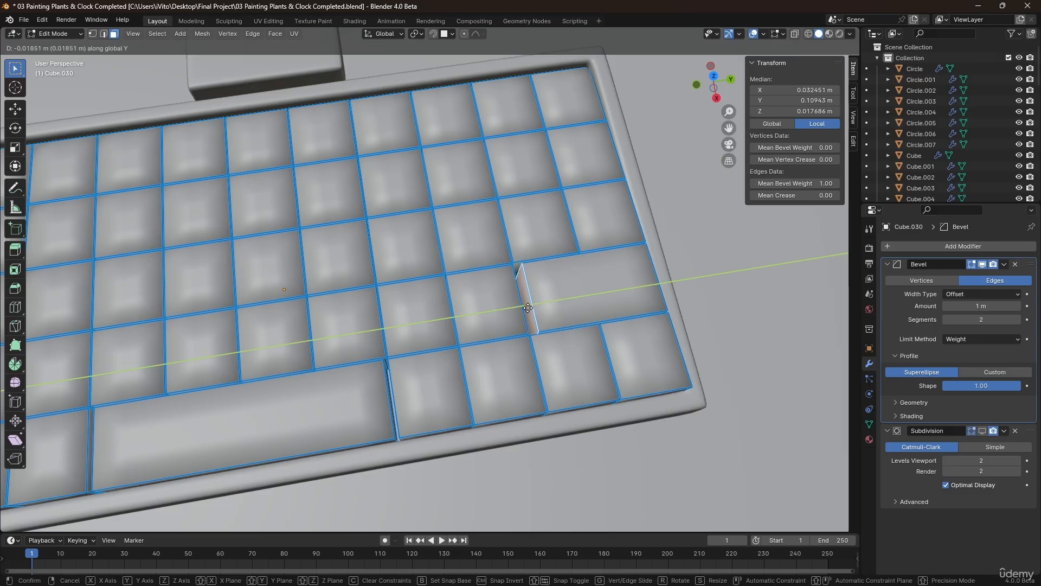
click(523, 307)
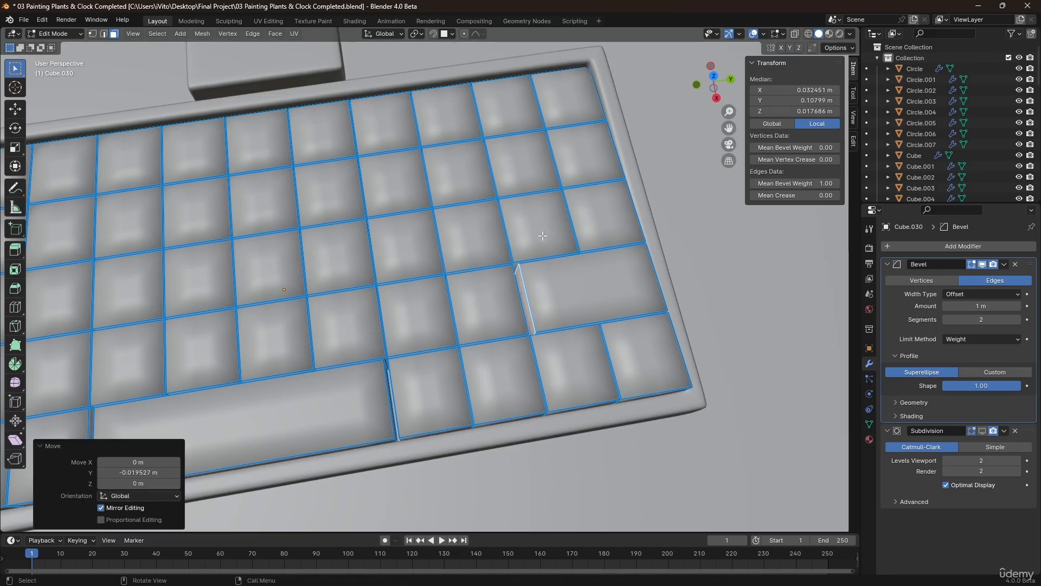
- Narrow the middle row's second-to-last key by moving its side face about 0.0053 m along negative Y
click(547, 229)
middle_drag(547, 229, 480, 203)
scroll(568, 230, up, 6)
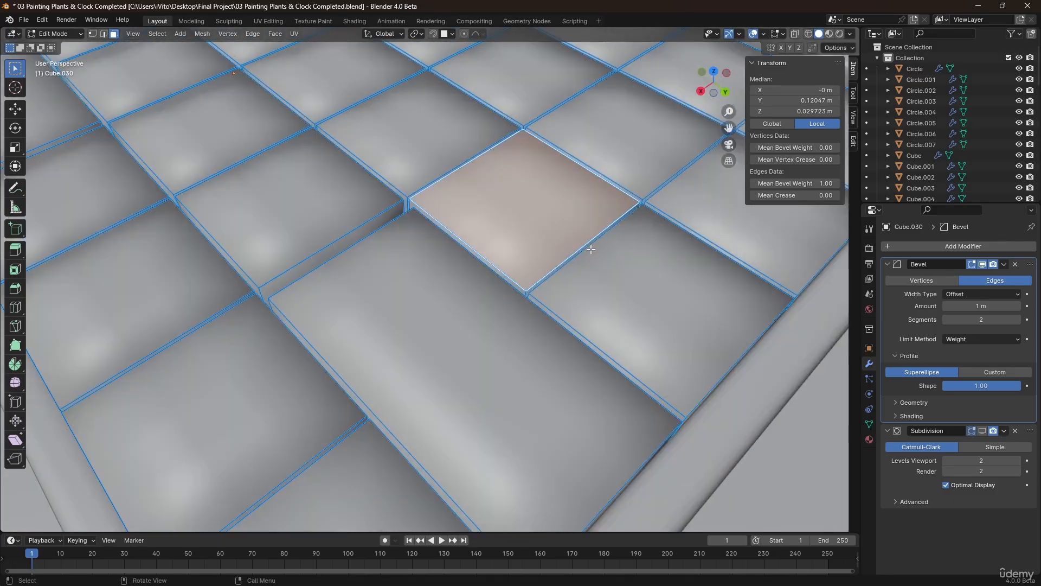
click(579, 249)
middle_drag(579, 253, 609, 260)
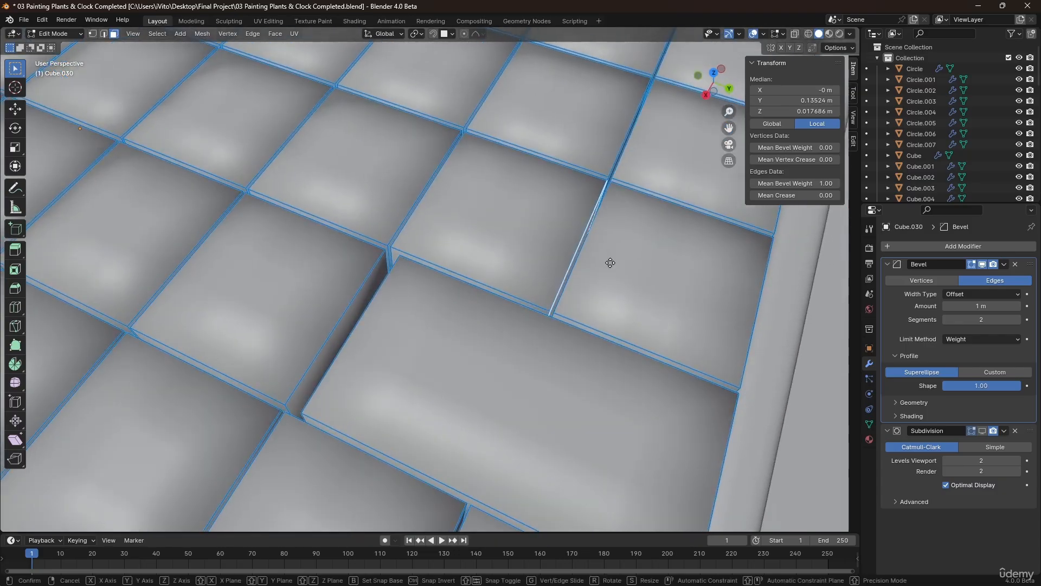
key(g)
key(y)
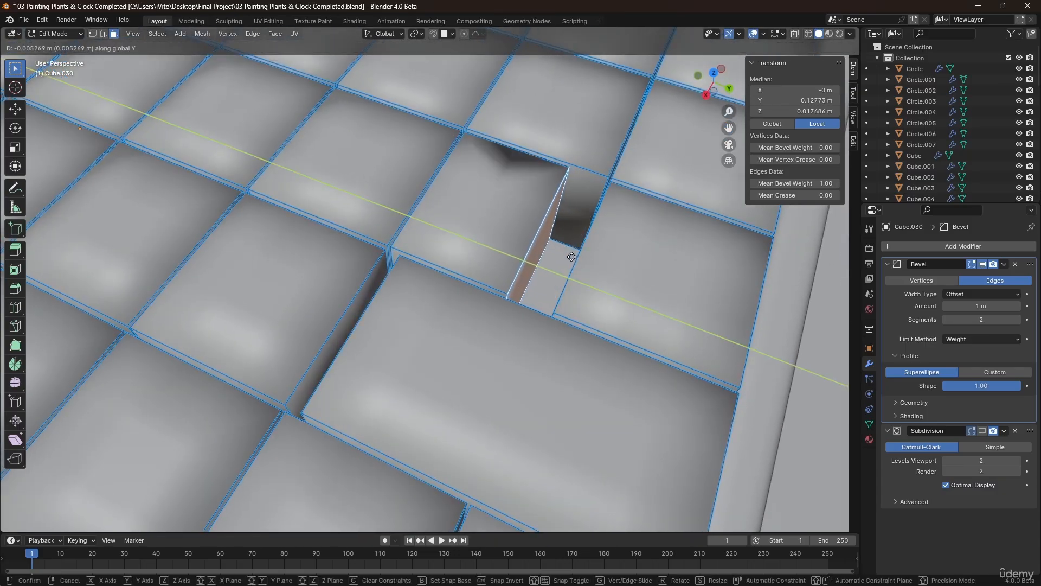
click(570, 255)
- Widen the middle row's end key by moving its inner side face along negative Y toward the narrowed key
middle_drag(571, 255, 621, 260)
click(621, 261)
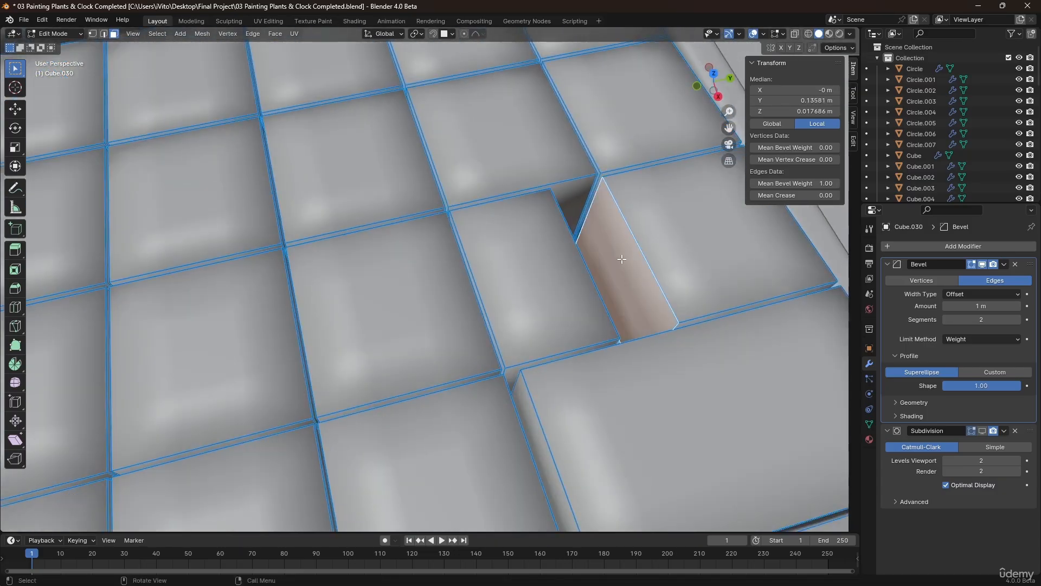
key(g)
key(y)
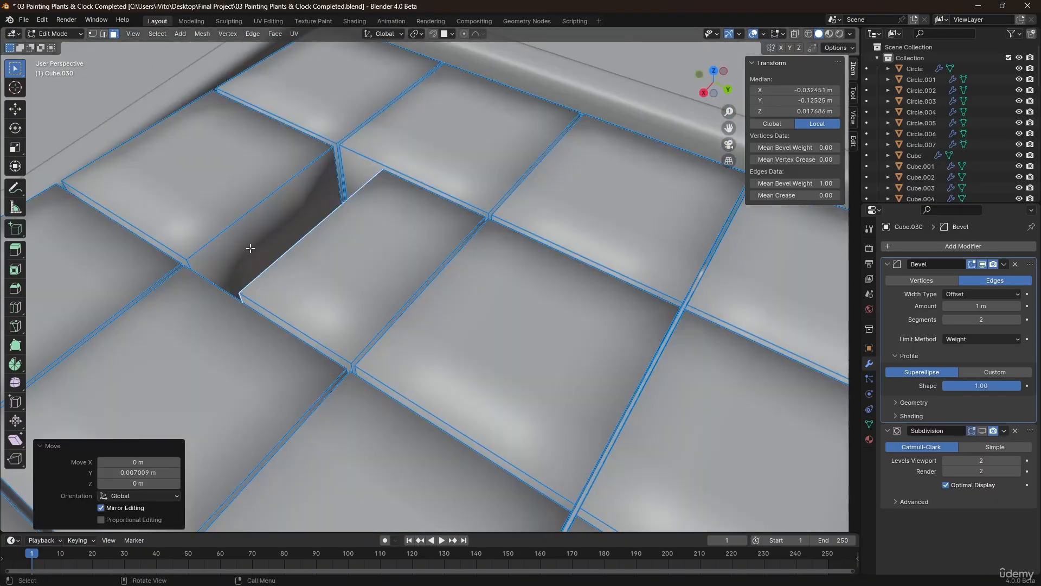
- Nudge the inner side face of the end key in the second row from the back about 0.0003 m along Y toward its narrowed neighbour
key(g)
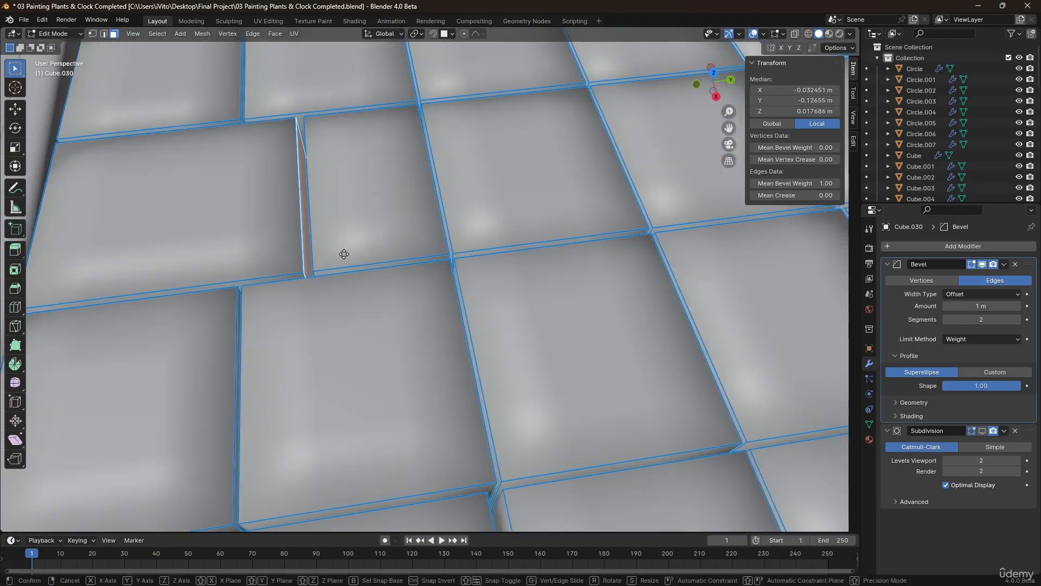
key(y)
click(344, 254)
- Finish editing the key mesh and turn the Subdivision modifier's viewport display back on
scroll(309, 268, down, 7)
middle_drag(418, 260, 474, 260)
scroll(456, 265, down, 3)
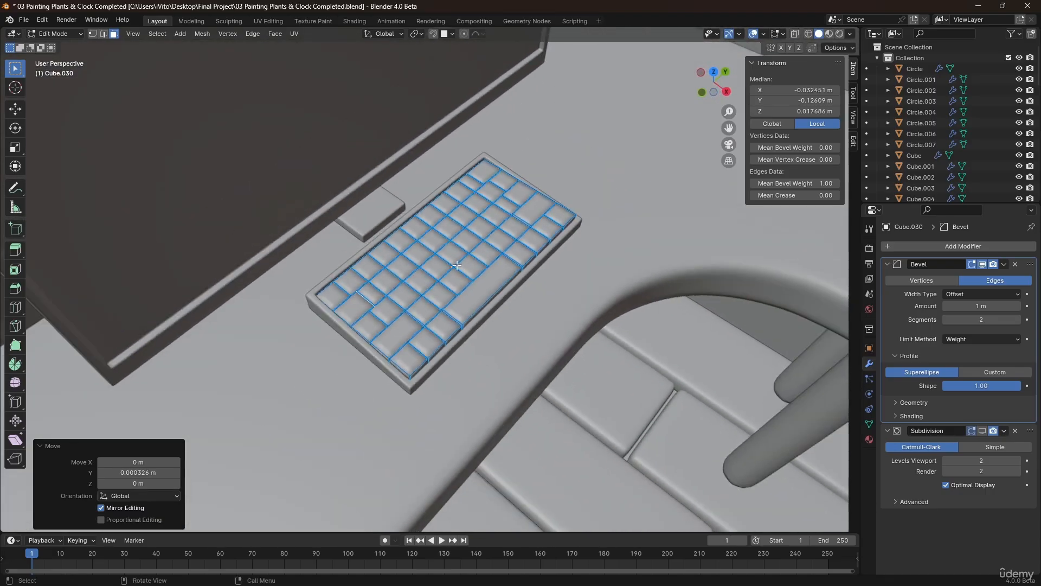
key(Tab)
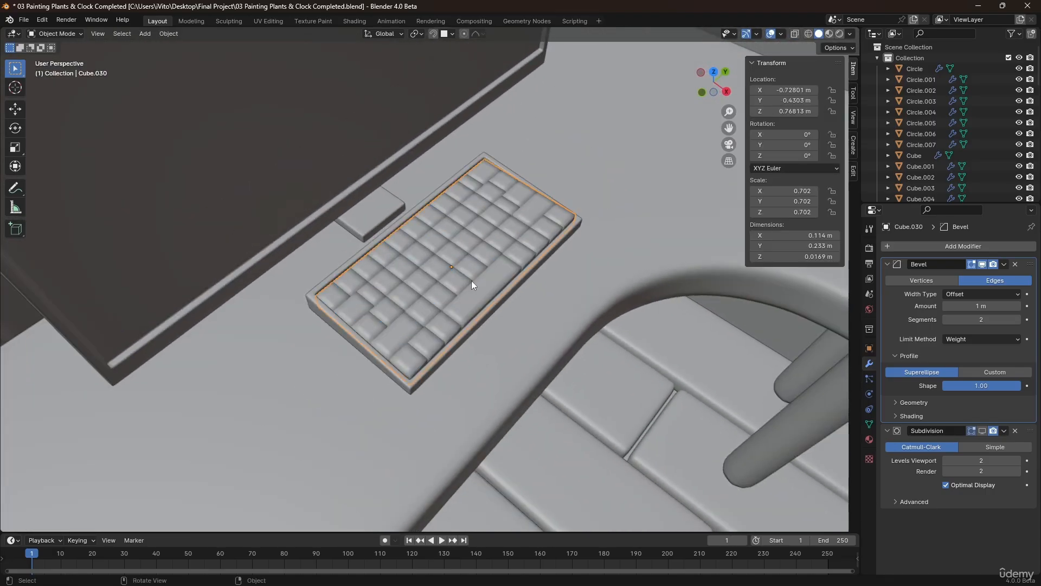
click(982, 430)
- In front view, rotate the key grid about 3.77° to follow the sloped tray and raise it about 0.0025 m along Z
middle_drag(421, 330, 457, 262)
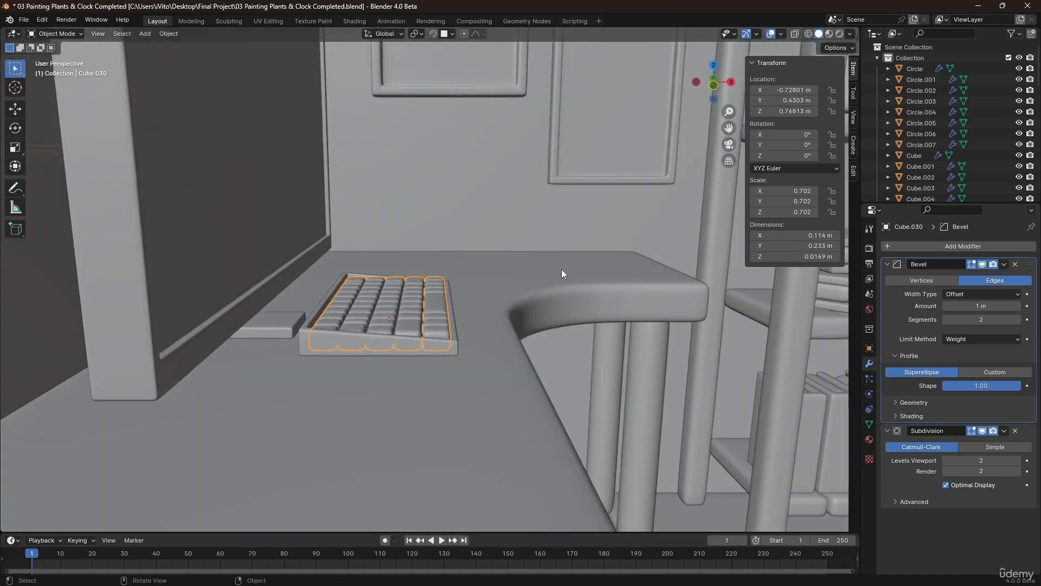
key(KP_1)
scroll(353, 275, up, 5)
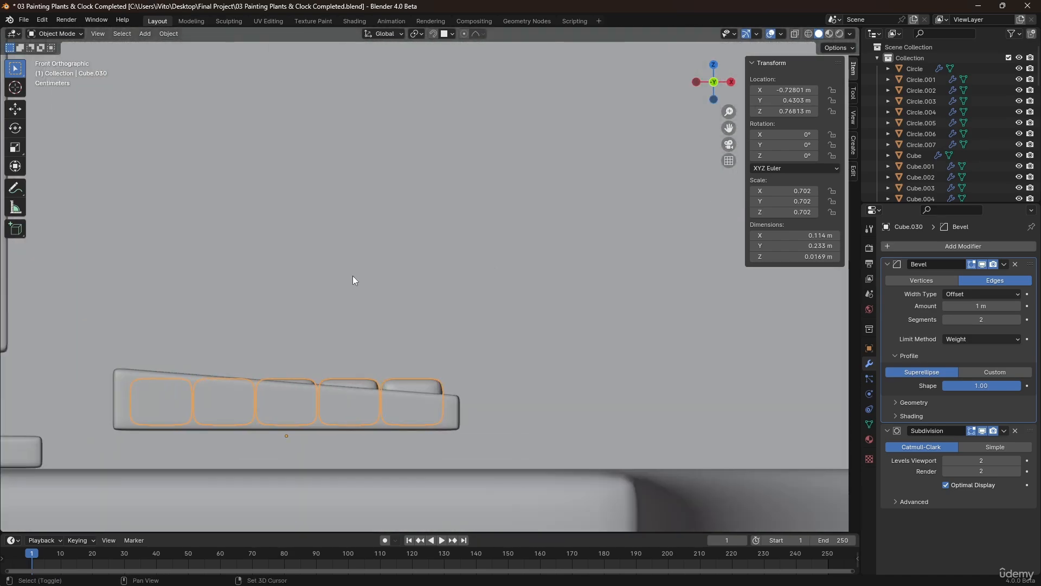
shift+middle_drag(352, 279, 450, 291)
scroll(365, 304, up, 2)
key(r)
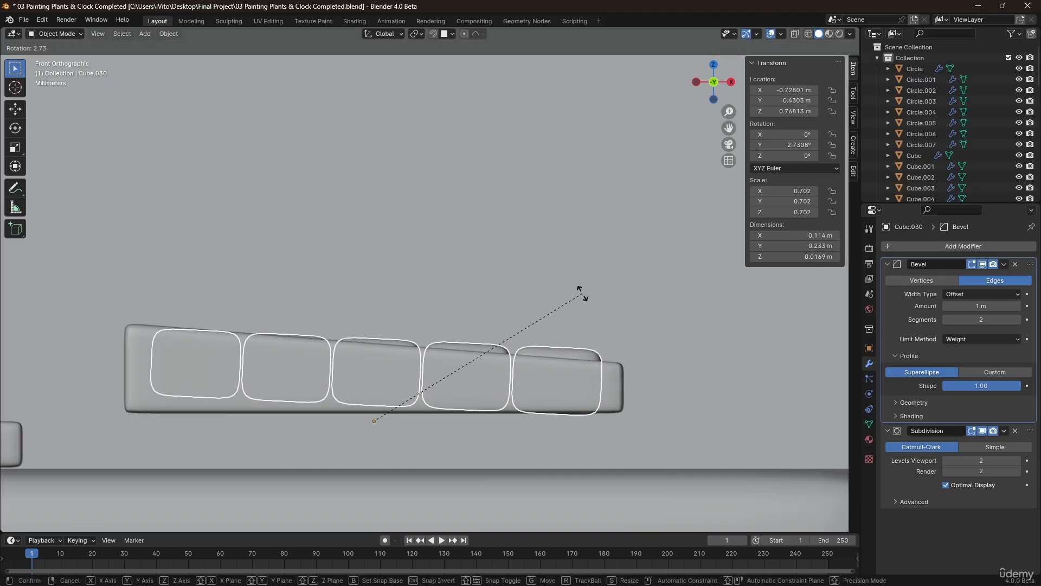
click(585, 292)
key(g)
key(z)
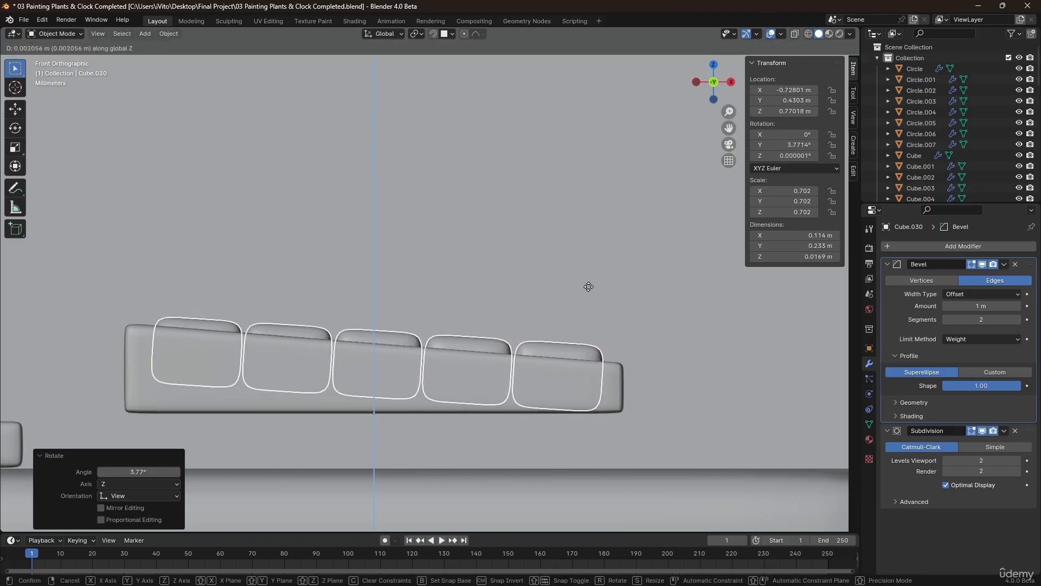
right_click(588, 285)
- Tilt the key grid a further 1.36° or so and raise it another 0.0008 m or so along Z
key(r)
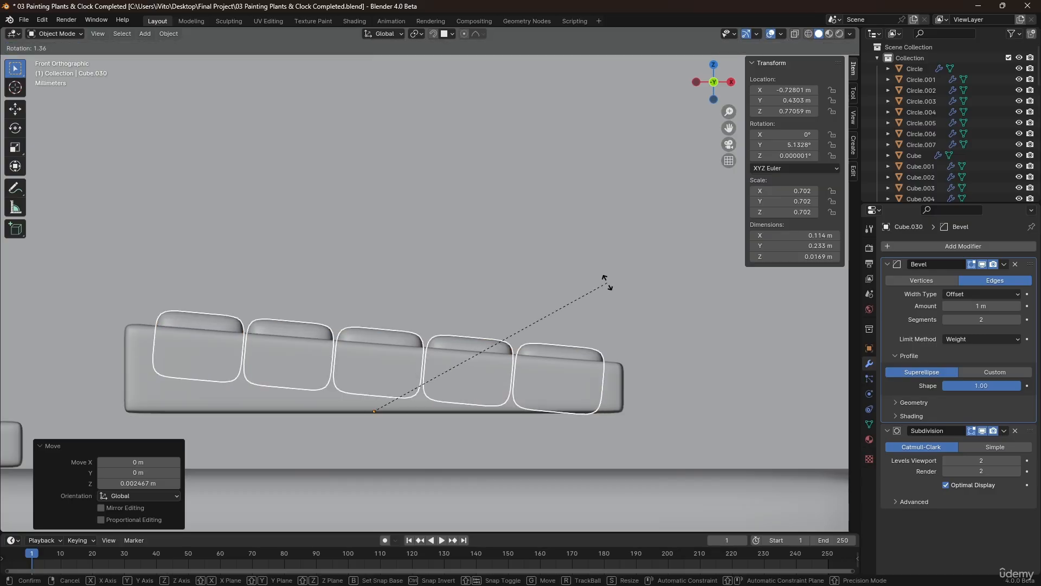
click(606, 282)
key(g)
key(z)
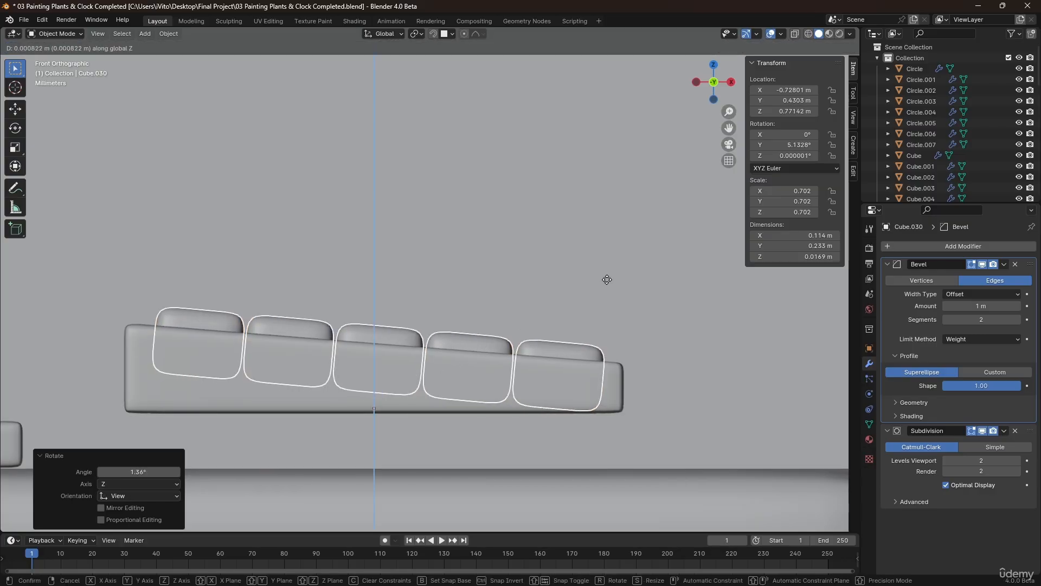
click(607, 279)
- Select the key grid and the keyboard tray together on the desk
middle_drag(604, 316, 489, 330)
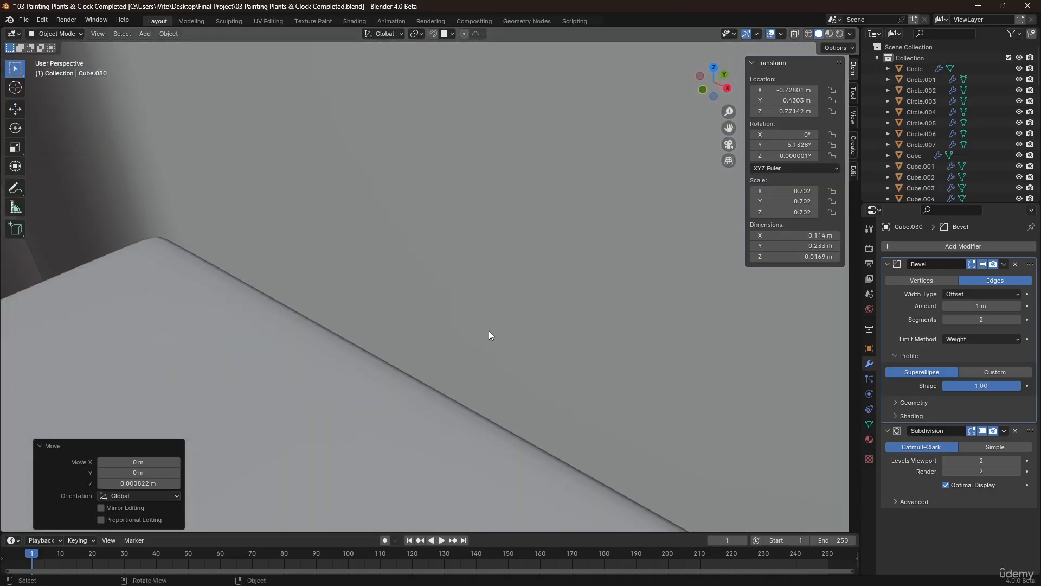
scroll(470, 304, down, 5)
scroll(440, 340, up, 2)
click(457, 408)
scroll(416, 341, up, 6)
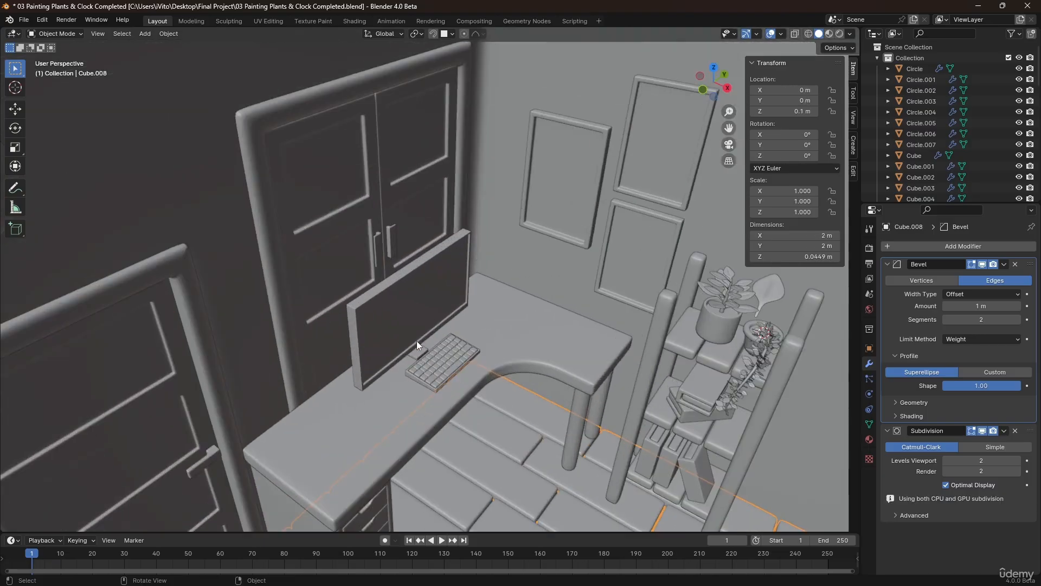
scroll(445, 374, up, 1)
click(452, 368)
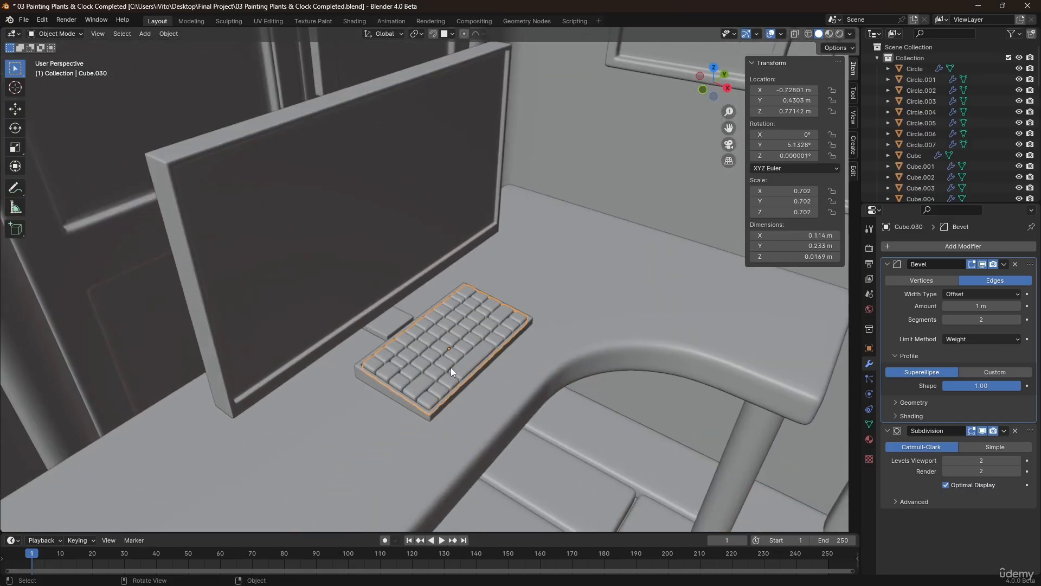
shift+click(391, 395)
middle_drag(435, 391, 434, 370)
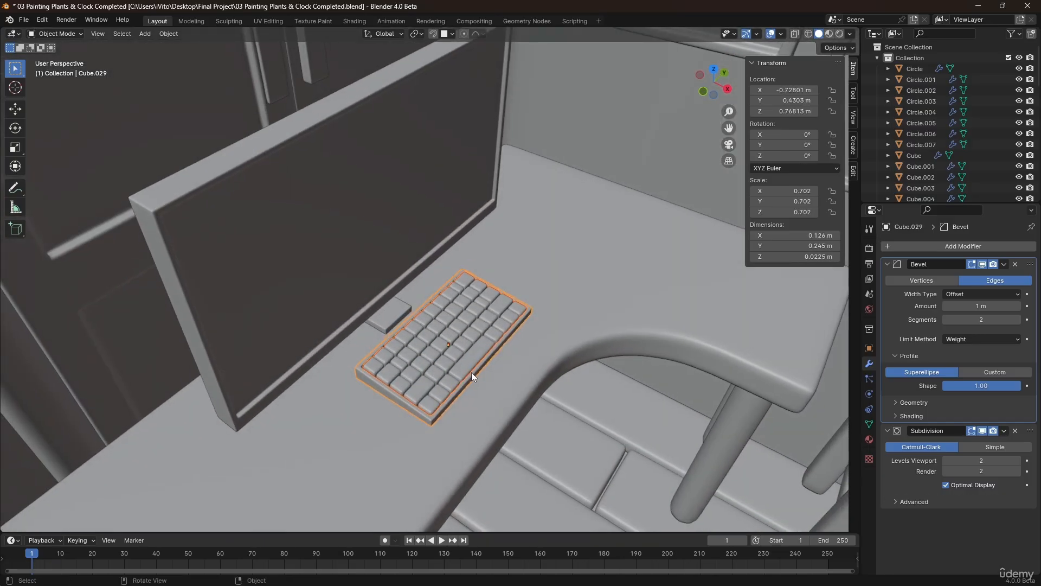
- Move the keyboard and its tray about 0.024 m along X and -0.021 m along Y, away from the monitor
key(g)
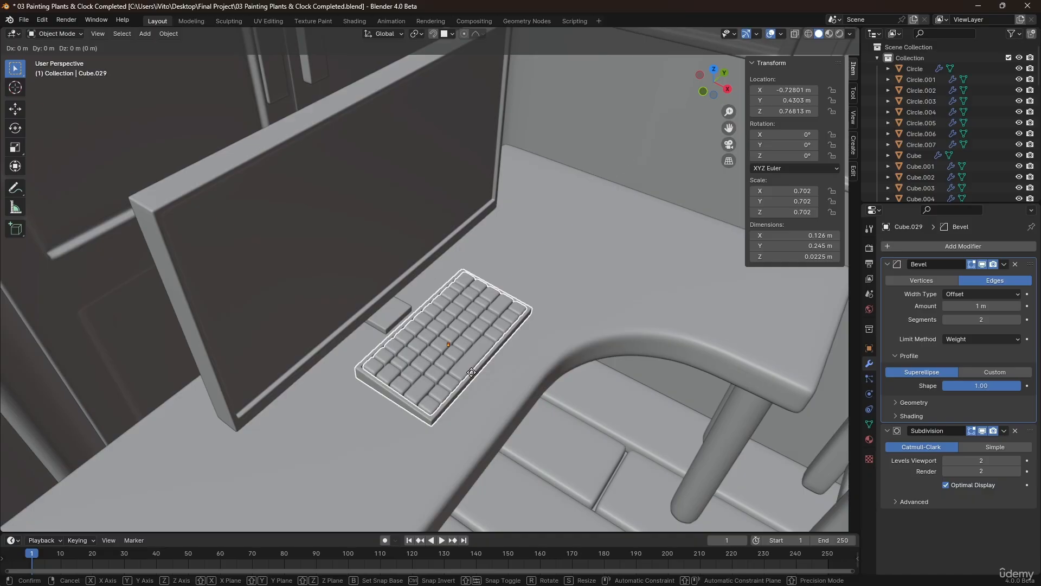
click(496, 380)
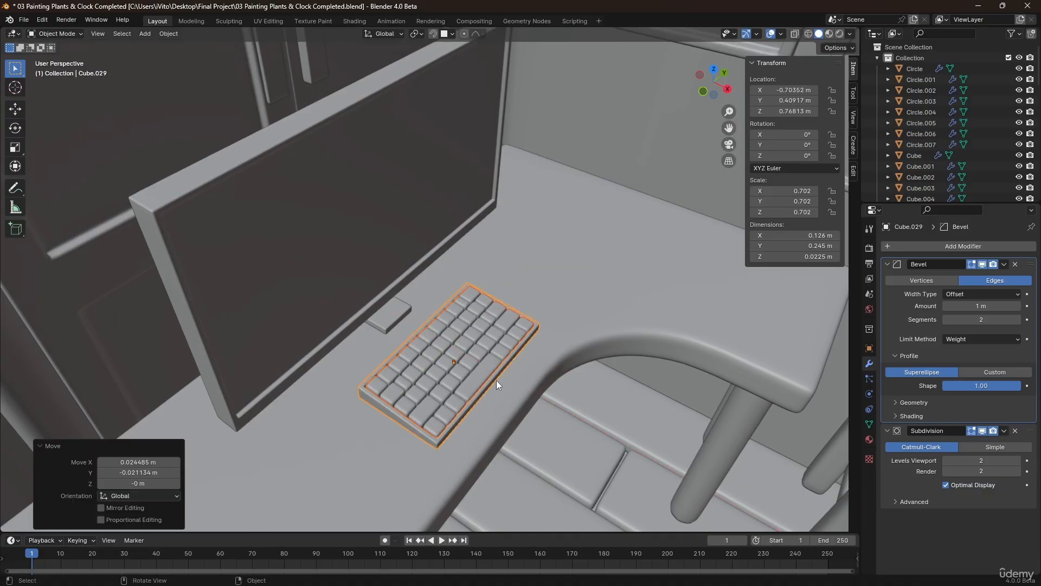
middle_drag(496, 379, 517, 331)
click(518, 331)
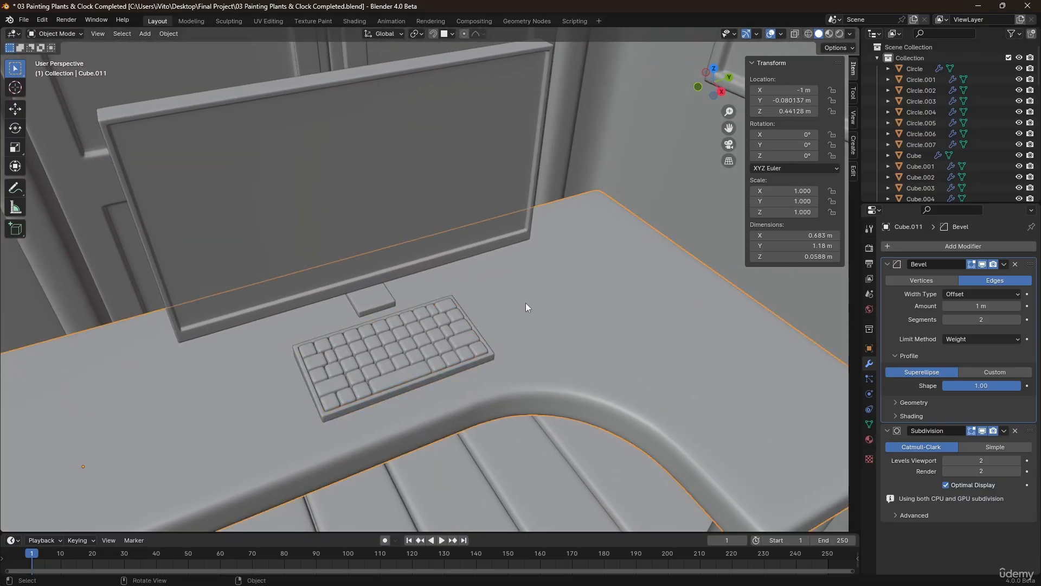
- Duplicate the top face of the wide key near the keyboard's front corner in place and separate it into its own object
scroll(414, 307, up, 3)
middle_drag(506, 308, 403, 357)
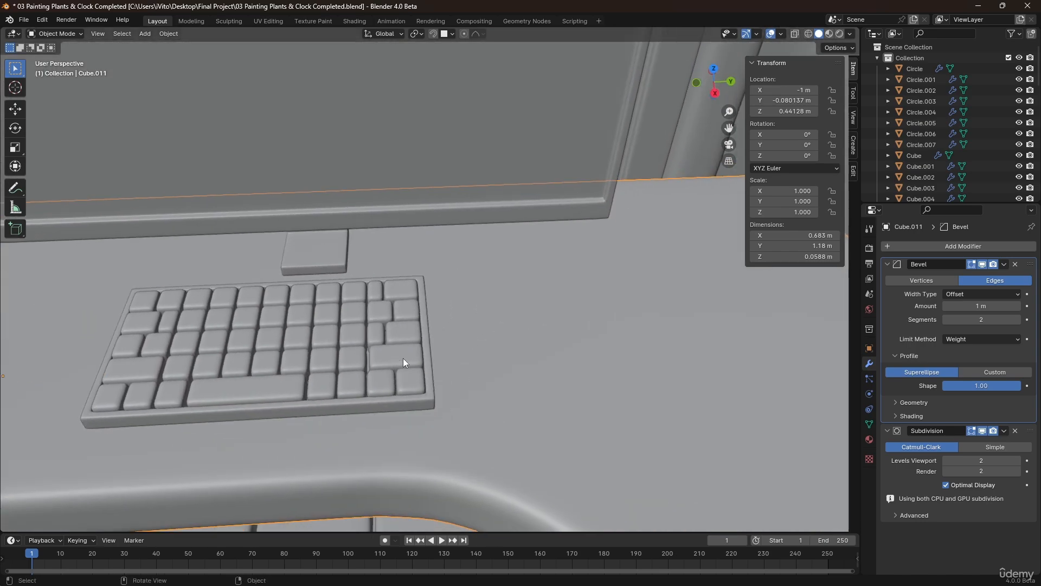
click(402, 357)
key(Tab)
click(403, 355)
key(shift+d)
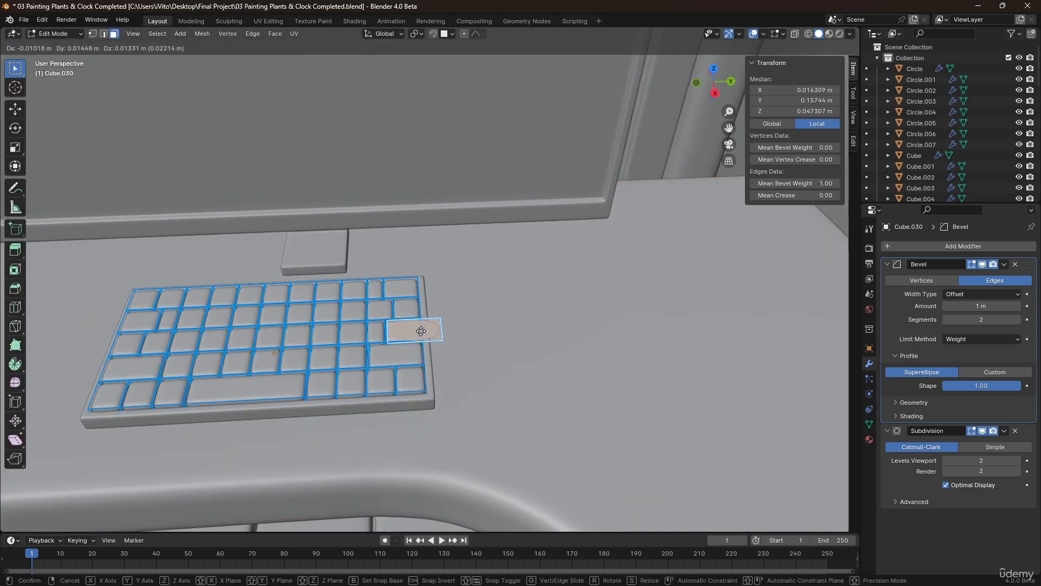
right_click(411, 349)
key(p)
click(409, 352)
key(Tab)
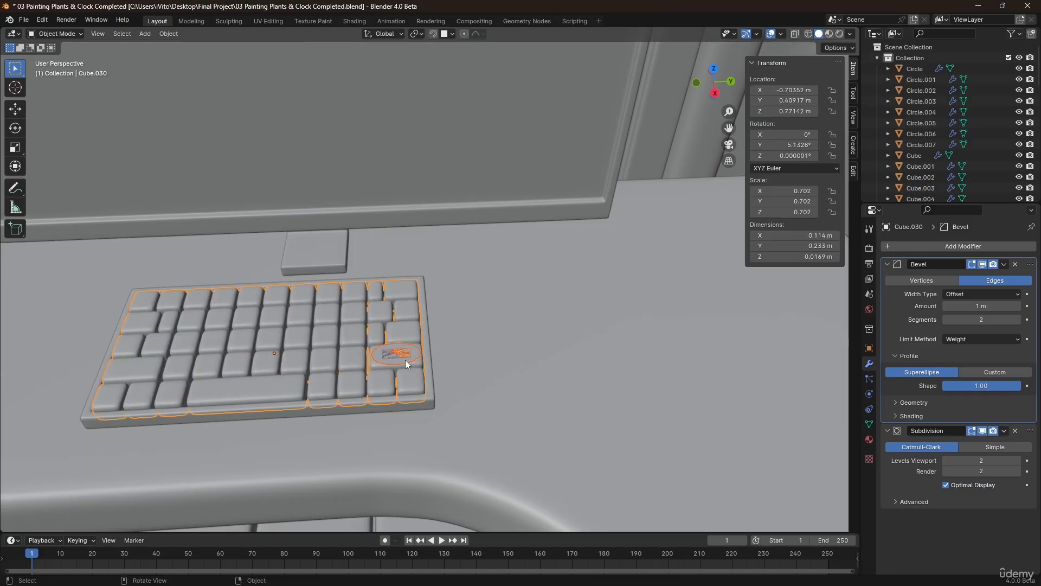
- Move the separated face along Y onto the open desk beside the keyboard and set its origin to its geometry
click(402, 359)
key(g)
key(x)
key(y)
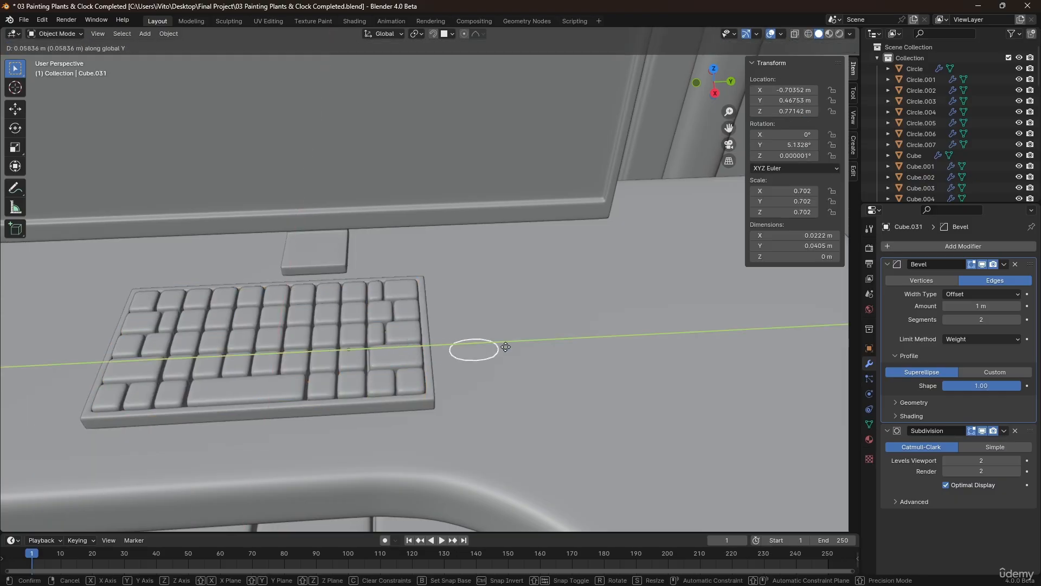
click(535, 350)
right_click(535, 350)
click(560, 360)
key(KP_Decimal)
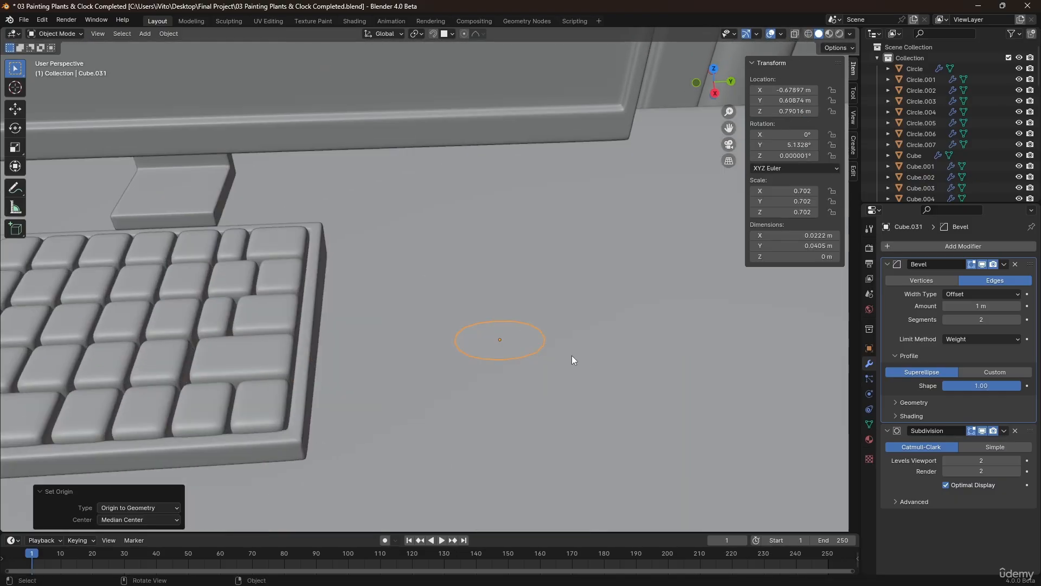
- Enlarge the separated face about 3.713 times and stretch it about 1.804 times along X into a near-square pad
key(Tab)
middle_drag(514, 338, 545, 340)
key(a)
key(s)
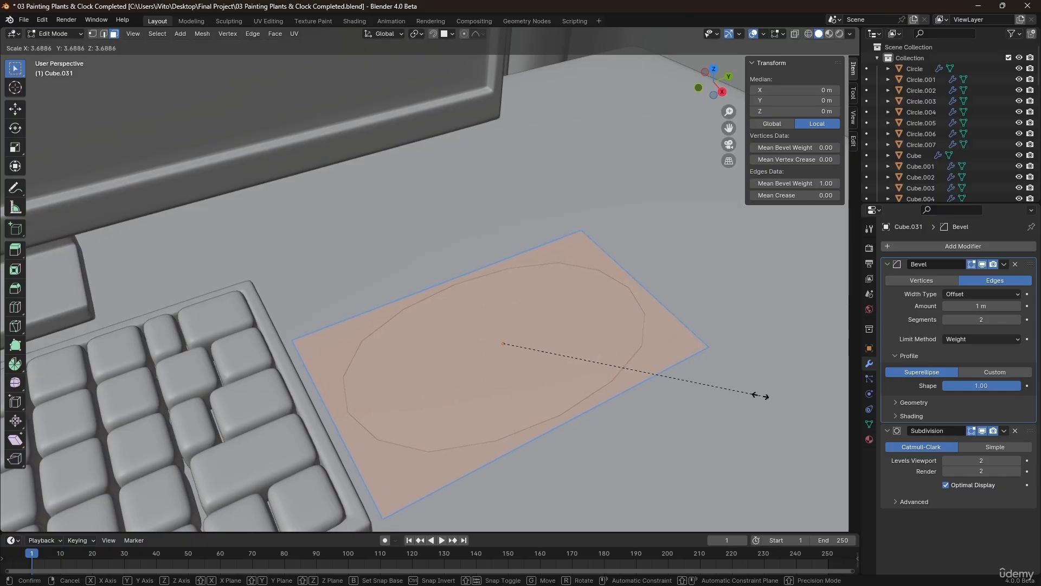
click(762, 395)
scroll(655, 374, down, 1)
key(KP_Decimal)
key(s)
key(x)
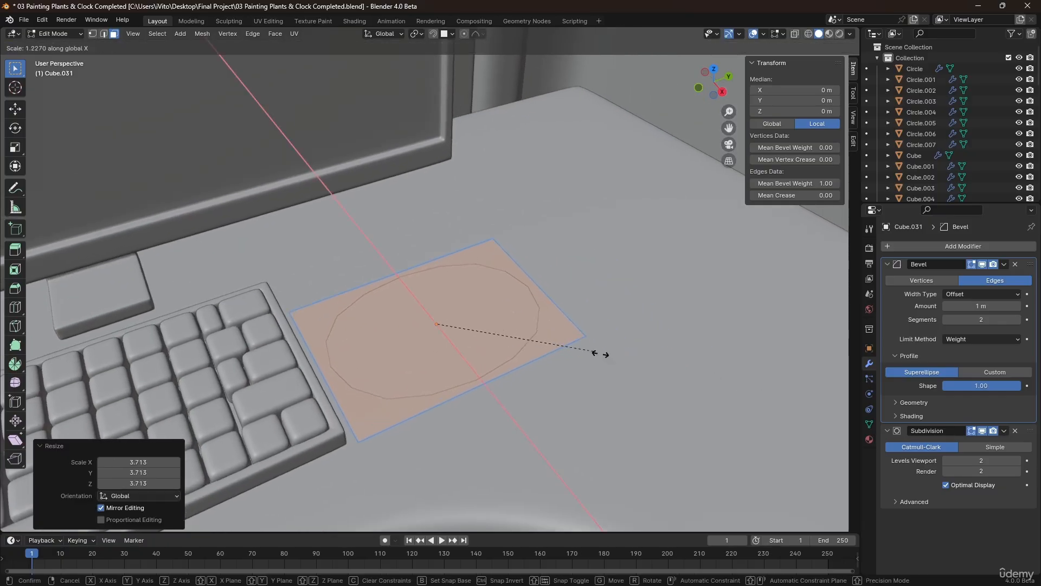
click(660, 391)
- Extrude the square face into a thin slab and lower the object about 0.0325 m along Z onto the desk
middle_drag(476, 365, 511, 302)
key(e)
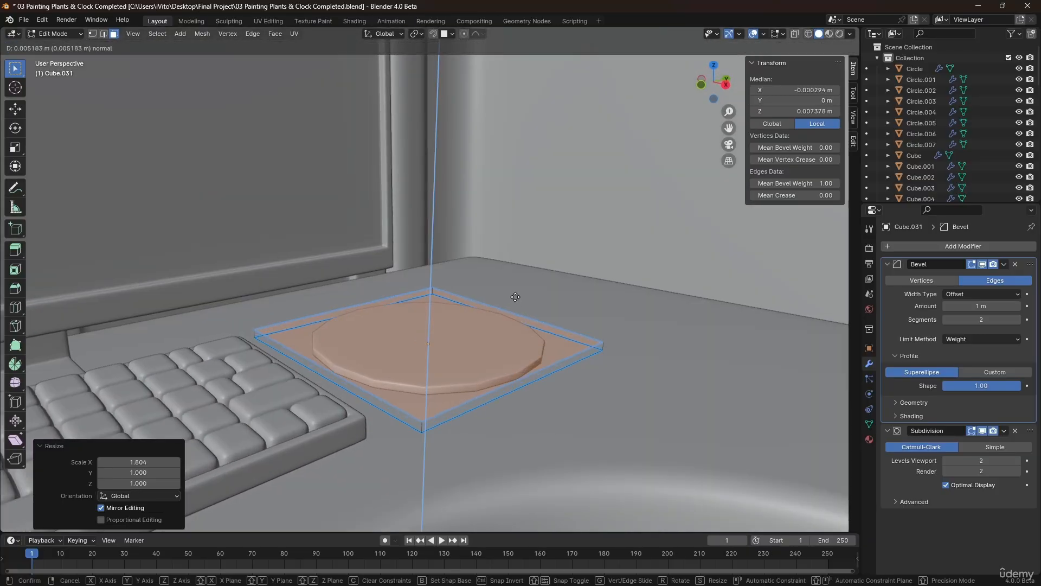
click(537, 290)
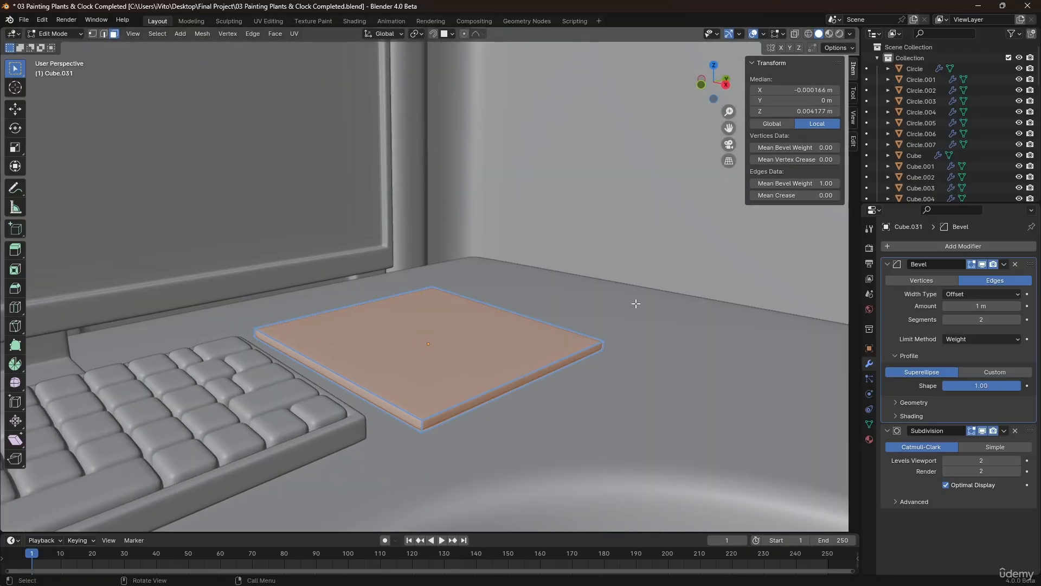
middle_drag(433, 380, 407, 363)
key(Tab)
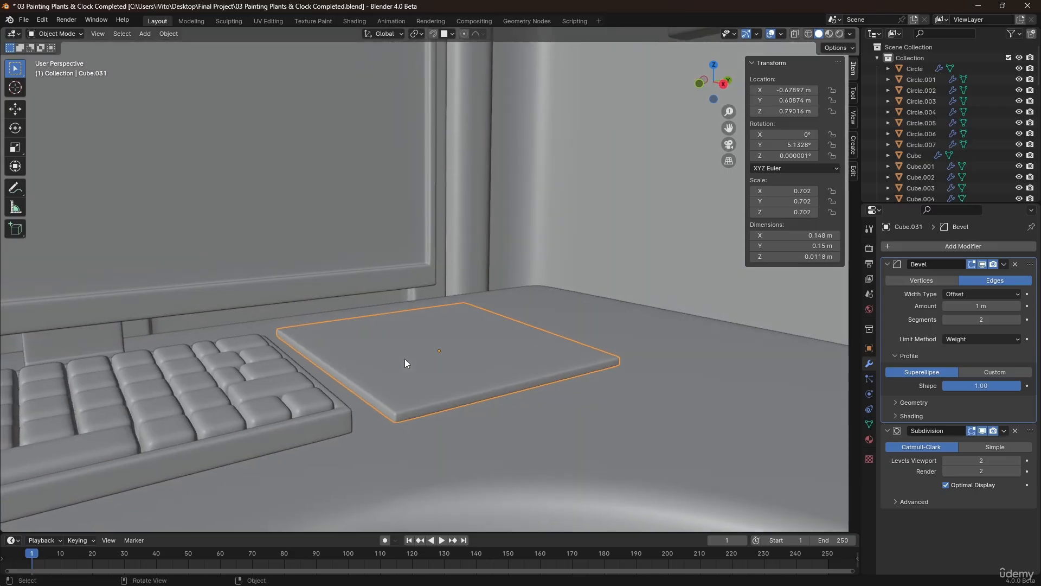
key(g)
key(z)
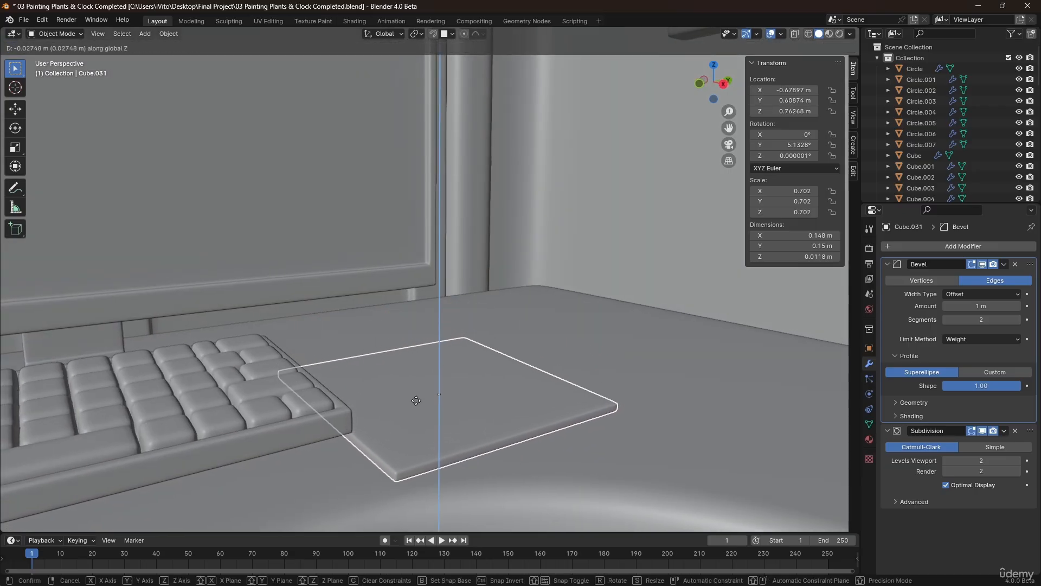
click(418, 409)
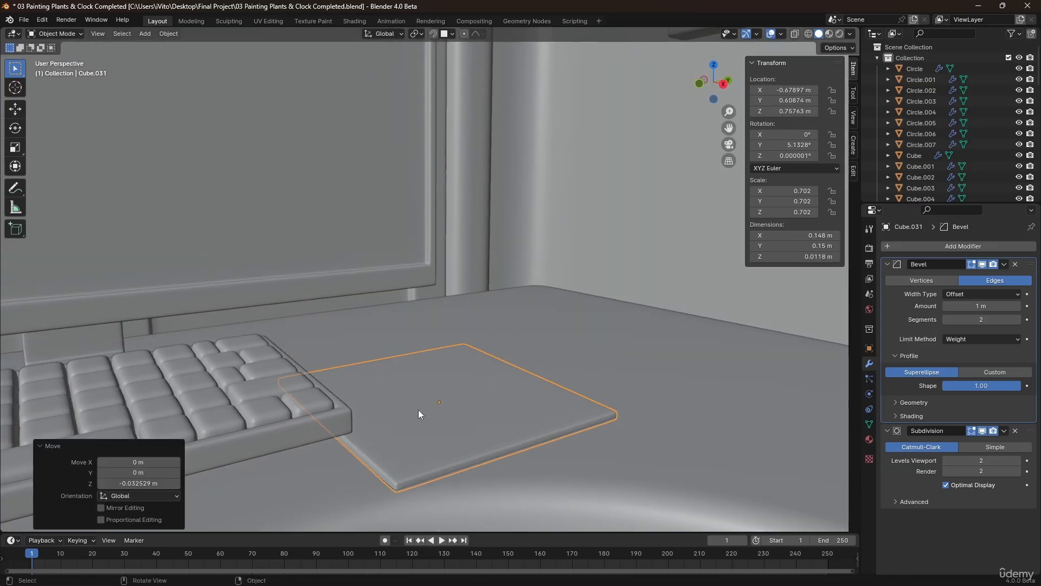
- Scale the slab's top face to about 0.870 and lower it slightly along Z to taper the pad's edges
key(Tab)
key(s)
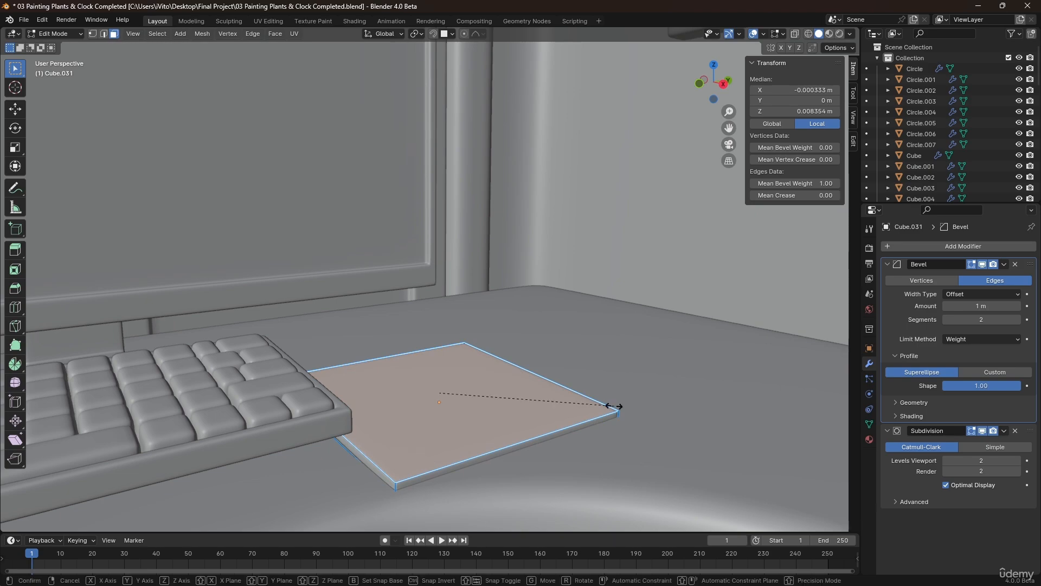
click(591, 406)
key(g)
key(z)
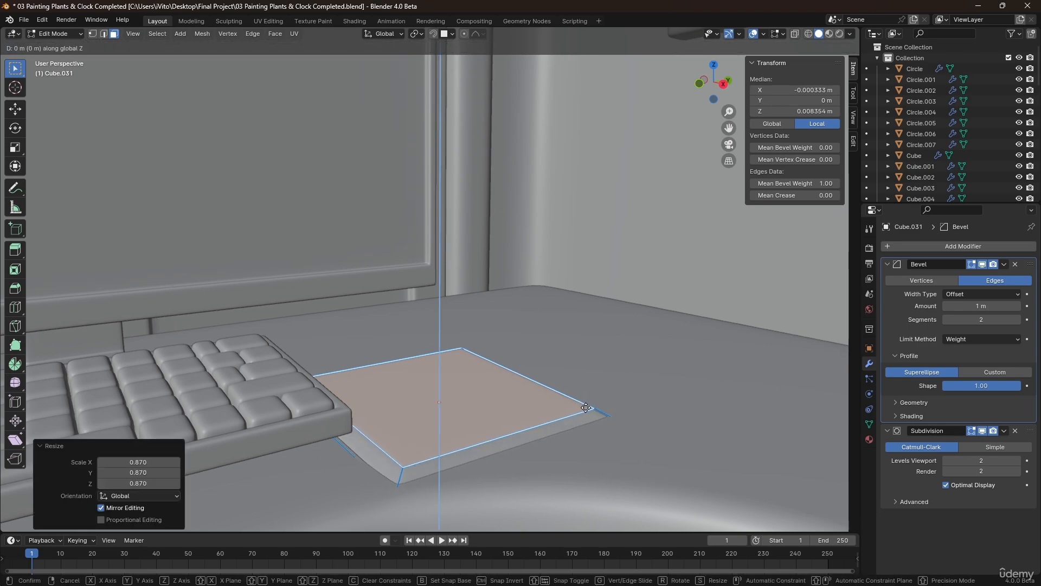
click(586, 414)
- Raise the pad about 0.0017 m along Z and slide it horizontally to about X -0.711 m, Y 0.625 m
key(Tab)
key(g)
key(z)
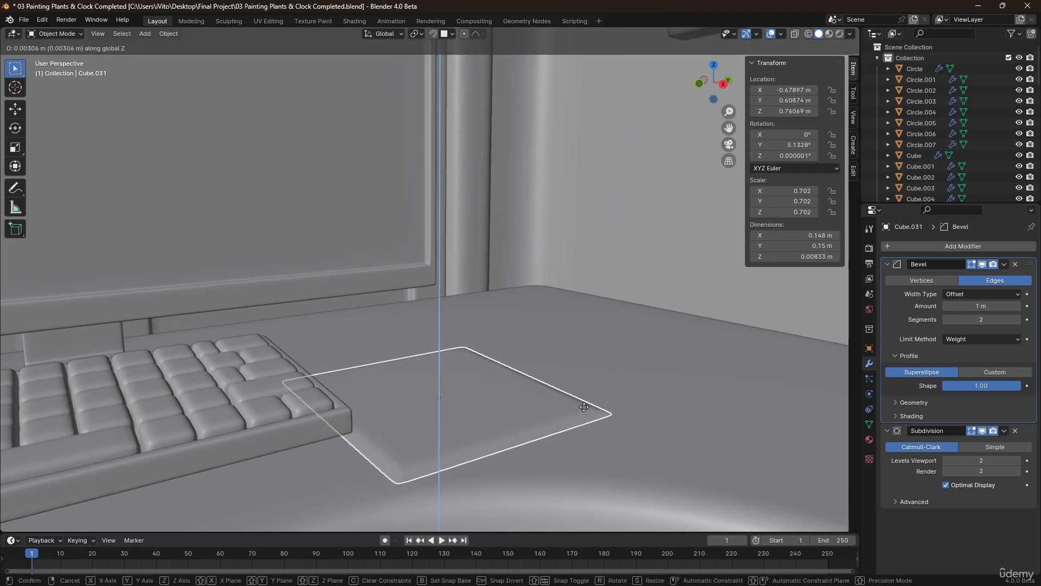
click(583, 408)
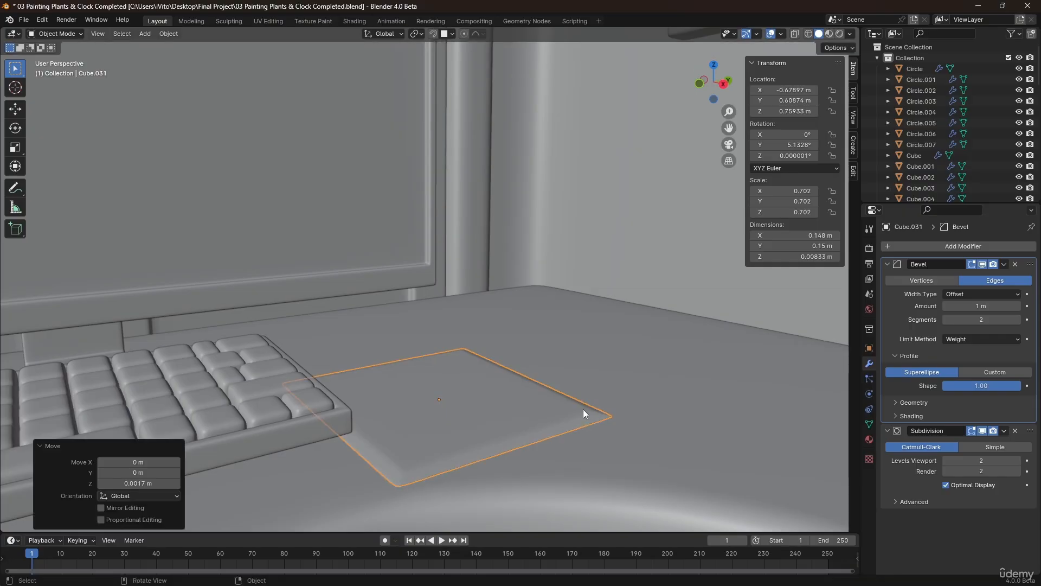
middle_drag(584, 412, 448, 425)
key(g)
key(shift+z)
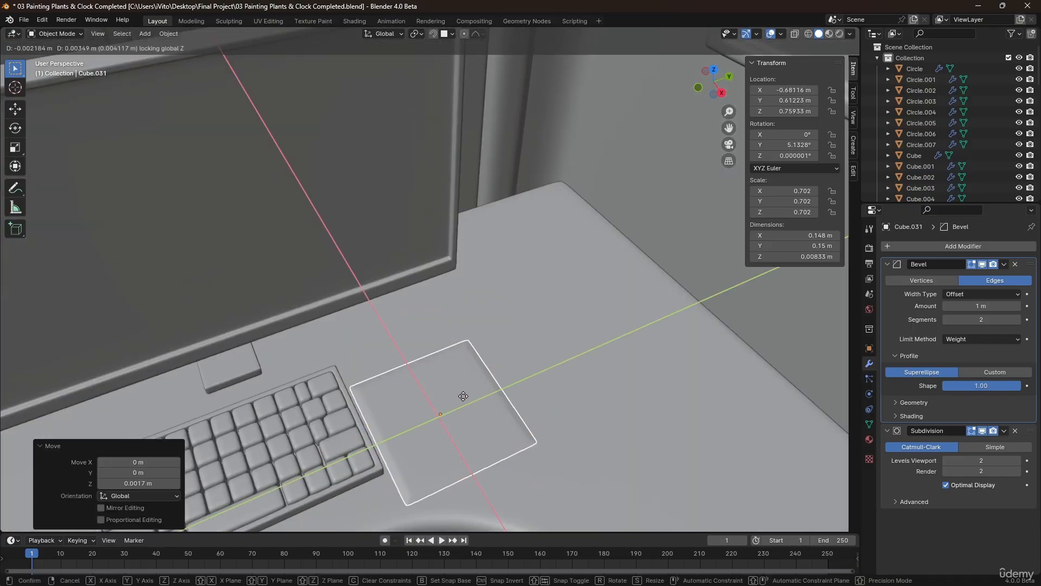
click(443, 389)
middle_drag(442, 389, 416, 416)
- Place the 3D cursor near the centre of the mouse pad's surface
key(KP_7)
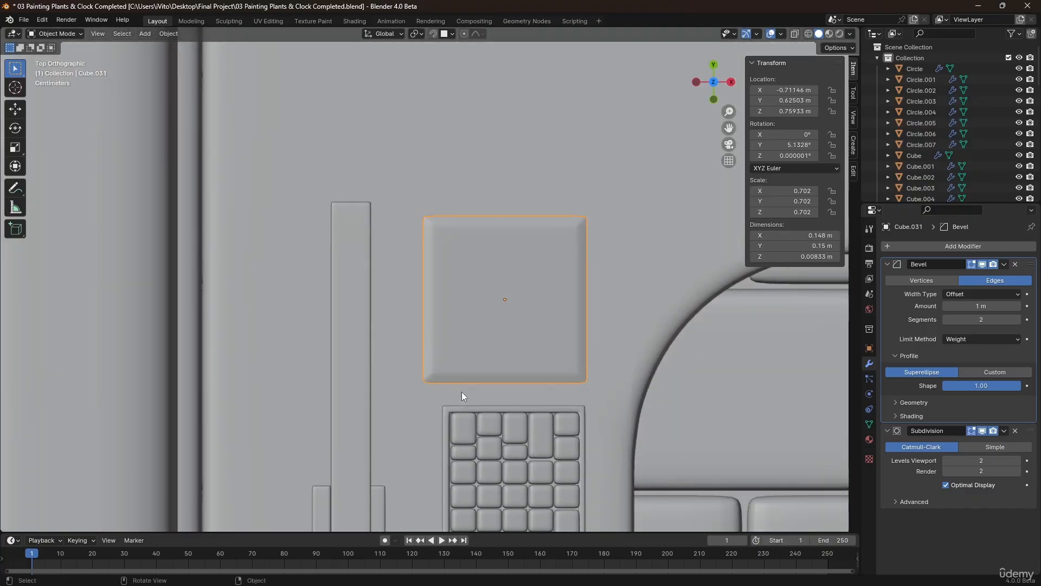
shift+right_drag(536, 314, 492, 301)
middle_drag(492, 302, 451, 297)
- Enlarge the pad's top face about 1.108 times, lower it about 0.0019 m along Z, and fine-tune its scale
key(Tab)
key(s)
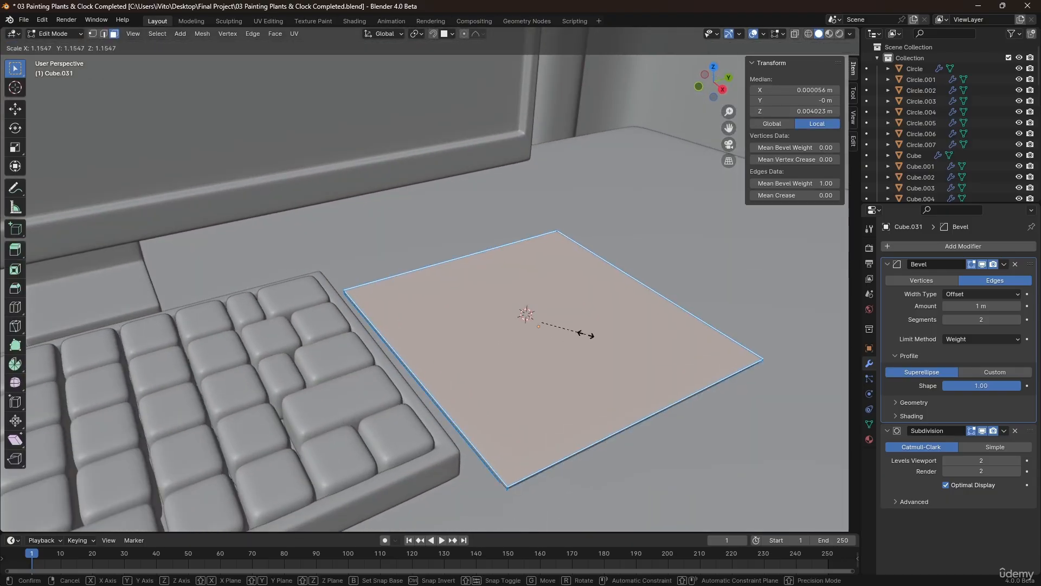
click(586, 332)
key(g)
key(z)
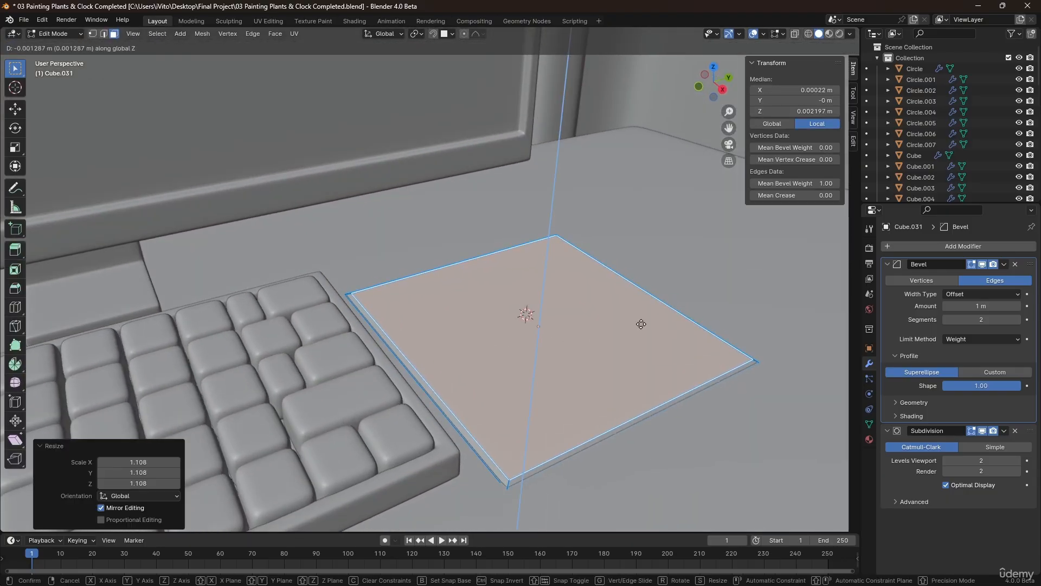
click(641, 324)
key(s)
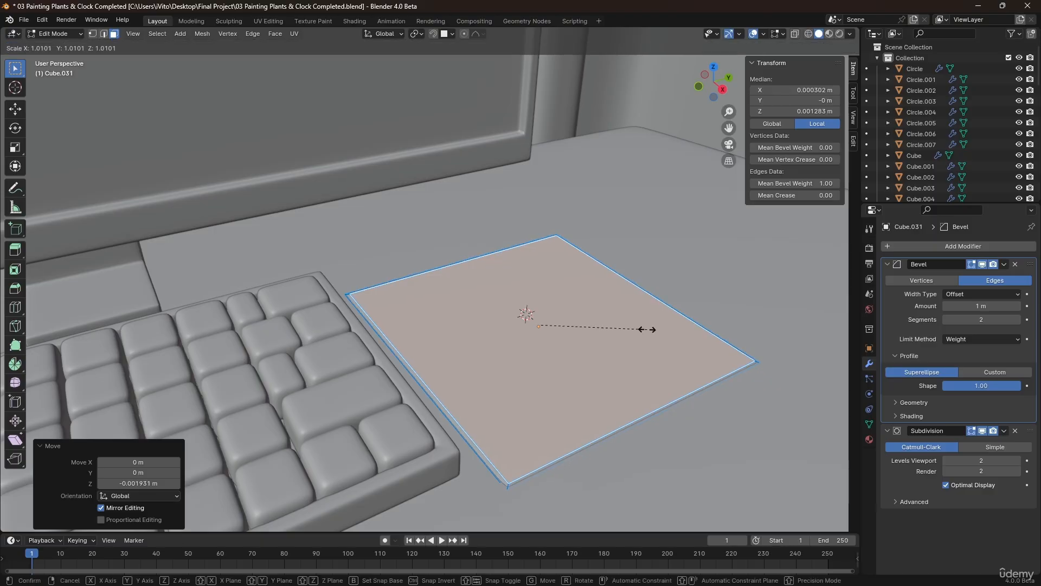
click(647, 330)
- Raise the thinned mouse pad about 0.0009 m along Z above the desk surface
key(Tab)
middle_drag(613, 337, 526, 318)
key(g)
key(z)
click(568, 320)
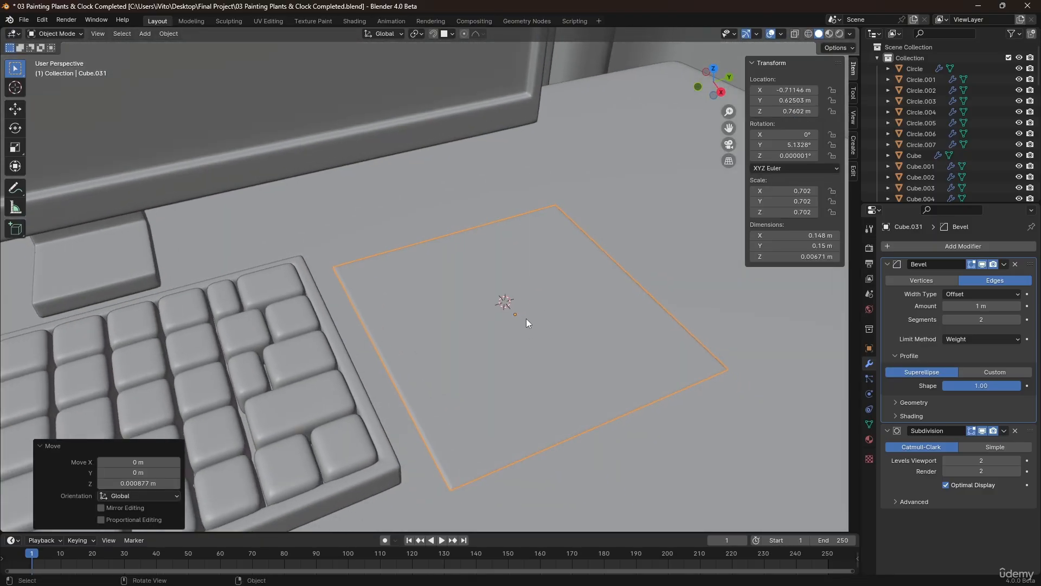
- Add a 10-vertex mesh circle at the 3D cursor and shrink its mesh by about 0.087 and again by 0.261
key(shift+a)
mouse_move(488, 305)
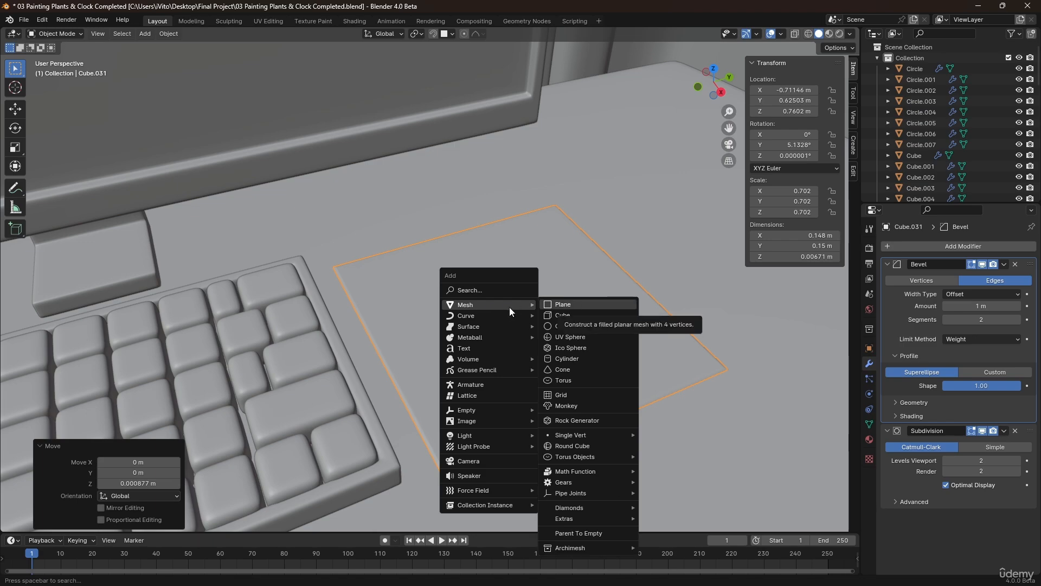
click(557, 327)
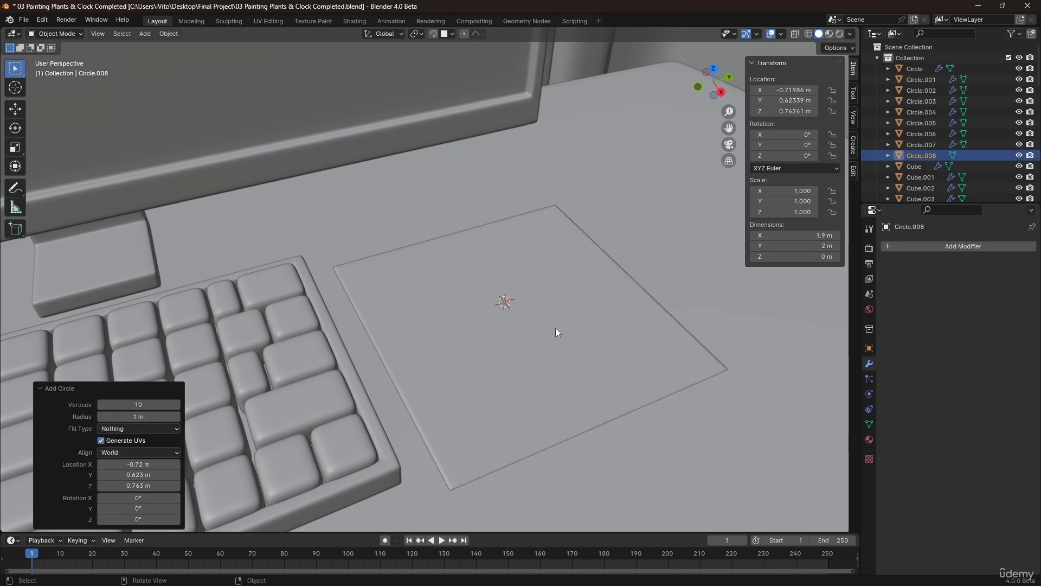
scroll(603, 322, down, 5)
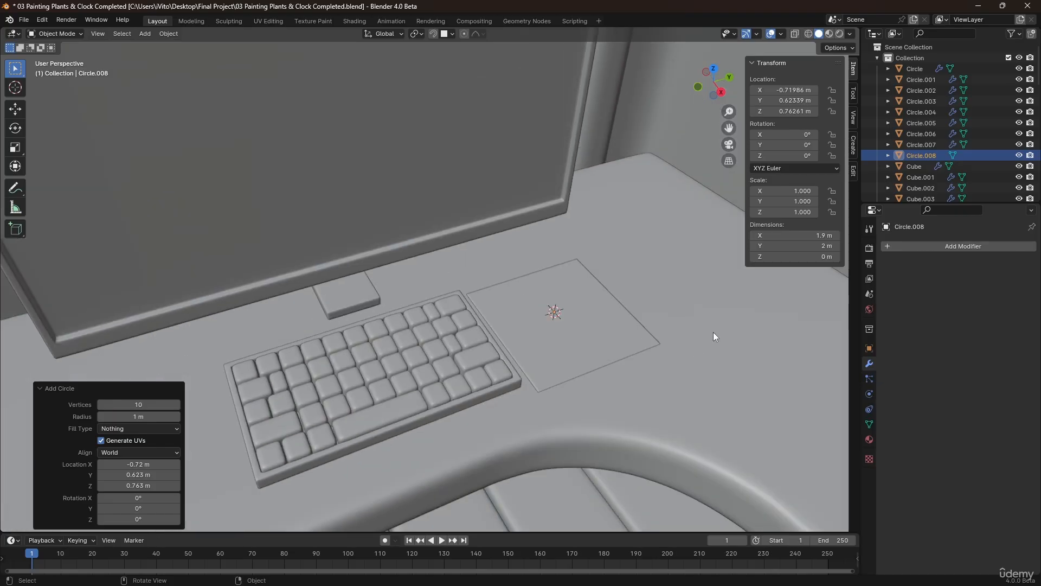
key(Tab)
key(s)
click(570, 327)
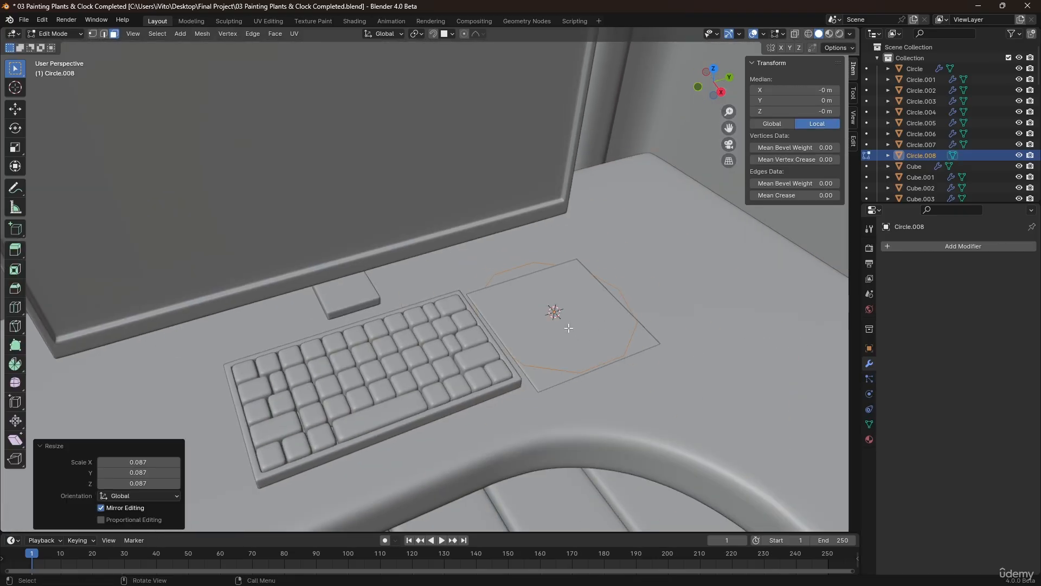
key(s)
click(585, 323)
- In top view, pull the four circle vertices nearest the monitor along negative X to elongate the outline
key(KP_7)
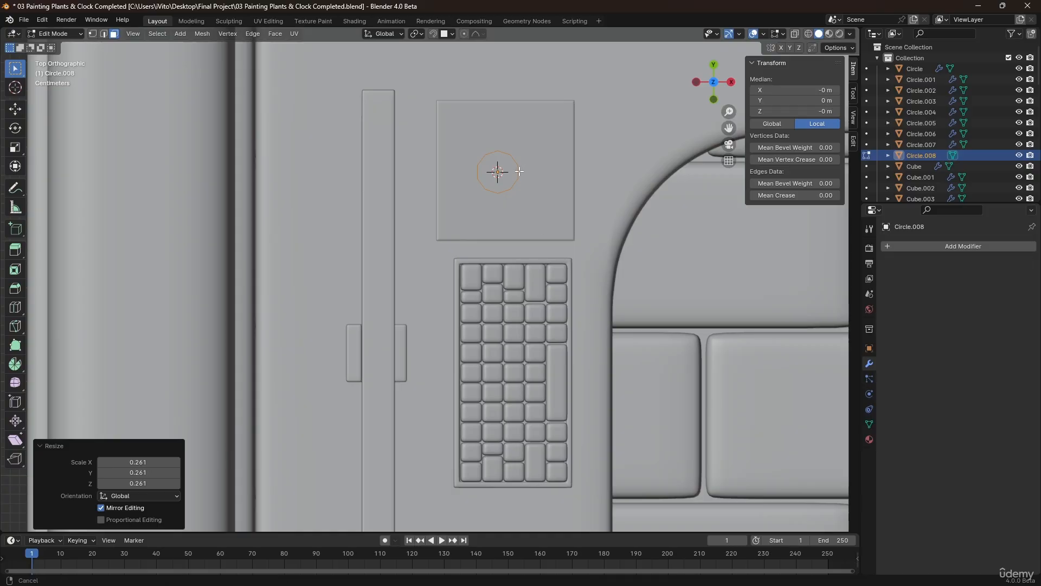
shift+middle_drag(519, 171, 463, 279)
scroll(462, 280, up, 7)
key(1)
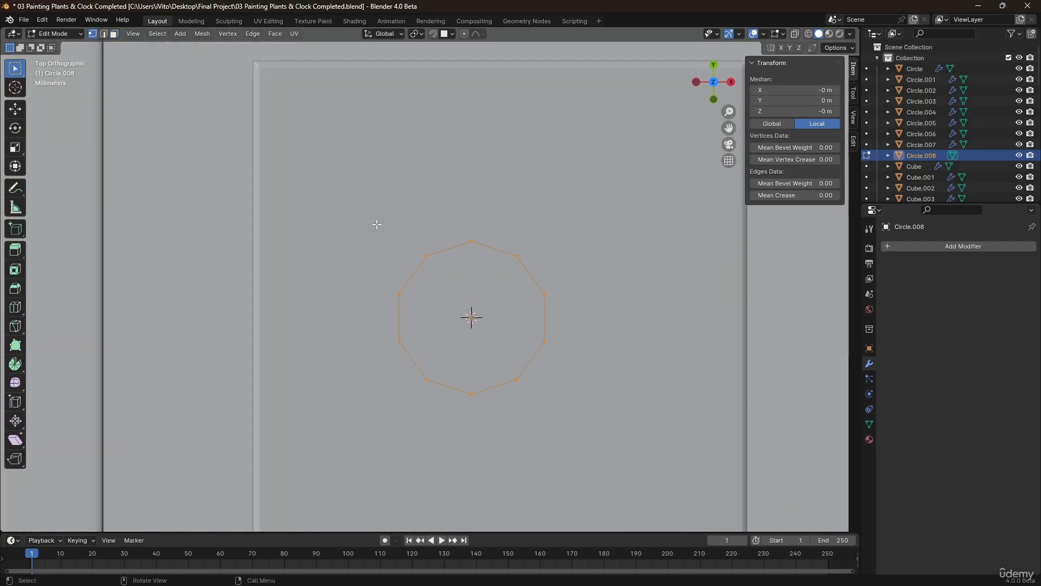
drag(446, 408, 446, 408)
key(g)
key(x)
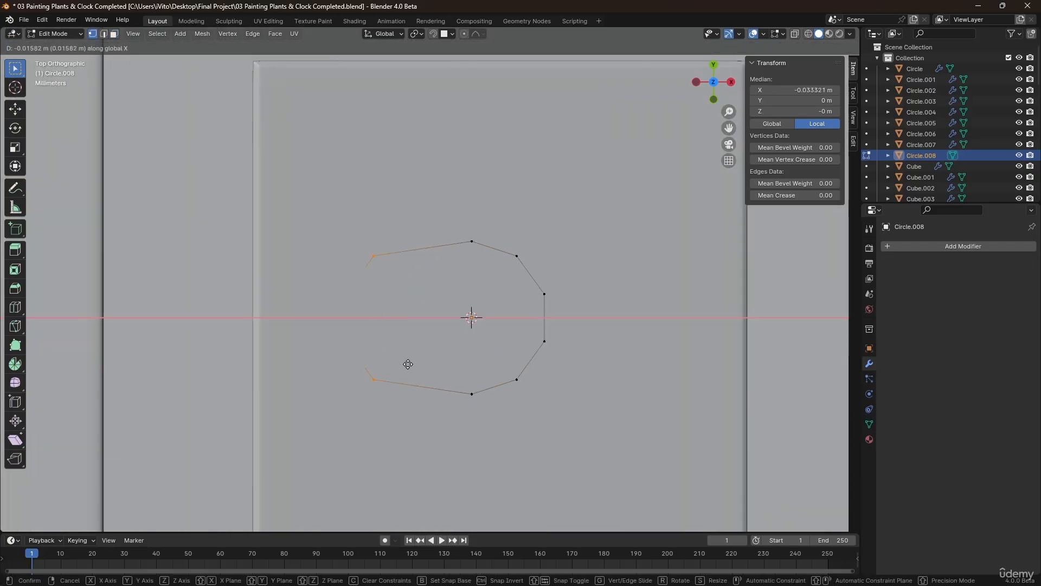
click(393, 364)
- Shift the whole elongated outline about 0.017 m along X to centre it on the pad and fill it with a face
key(a)
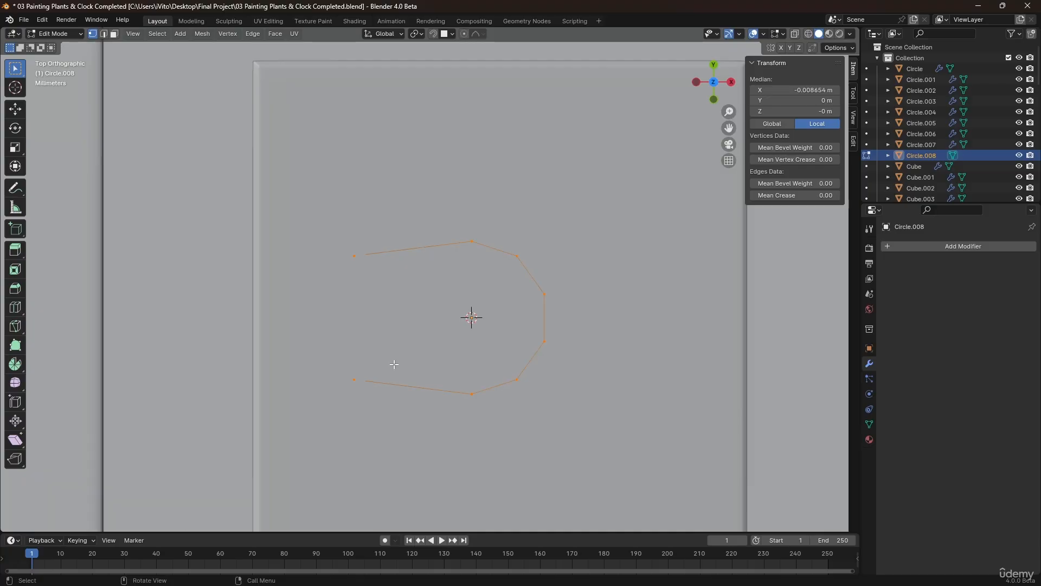
key(g)
key(x)
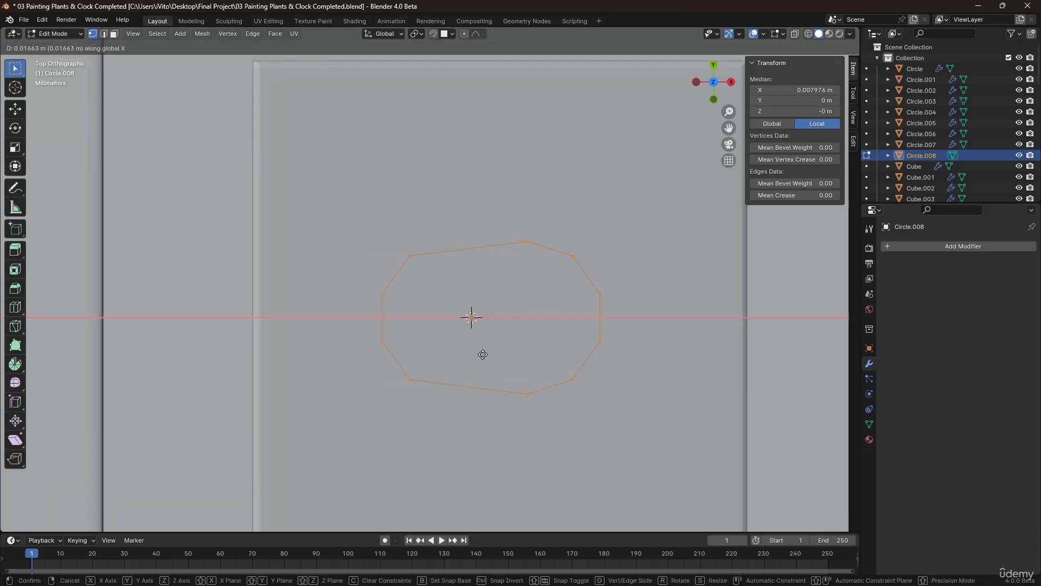
click(484, 354)
middle_drag(484, 354, 431, 306)
key(f)
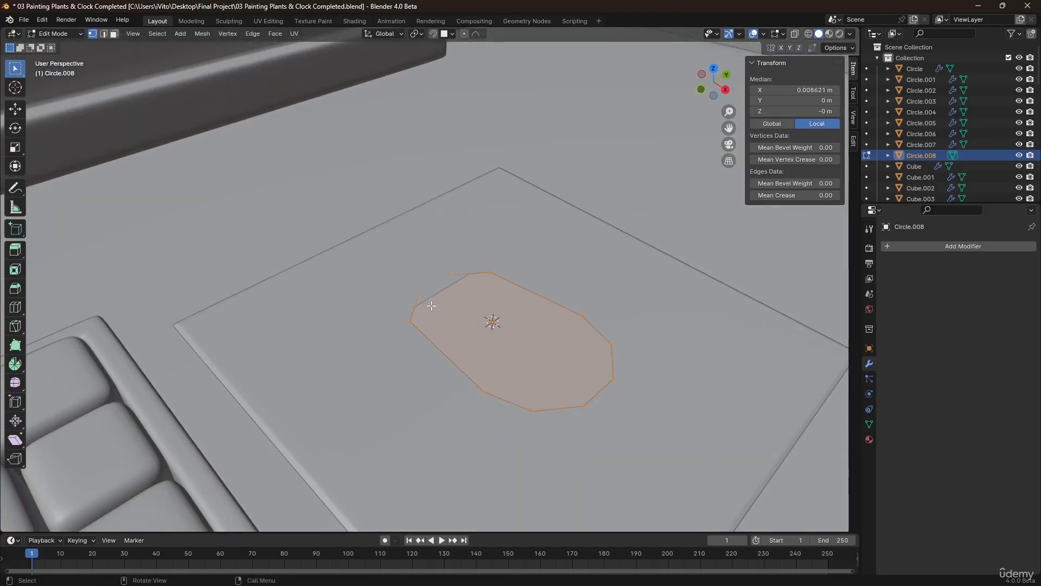
- Extrude the filled mouse outline about 0.019 m upward, taper its top face to about 0.735 and lower it to a 0.0126 m height
key(e)
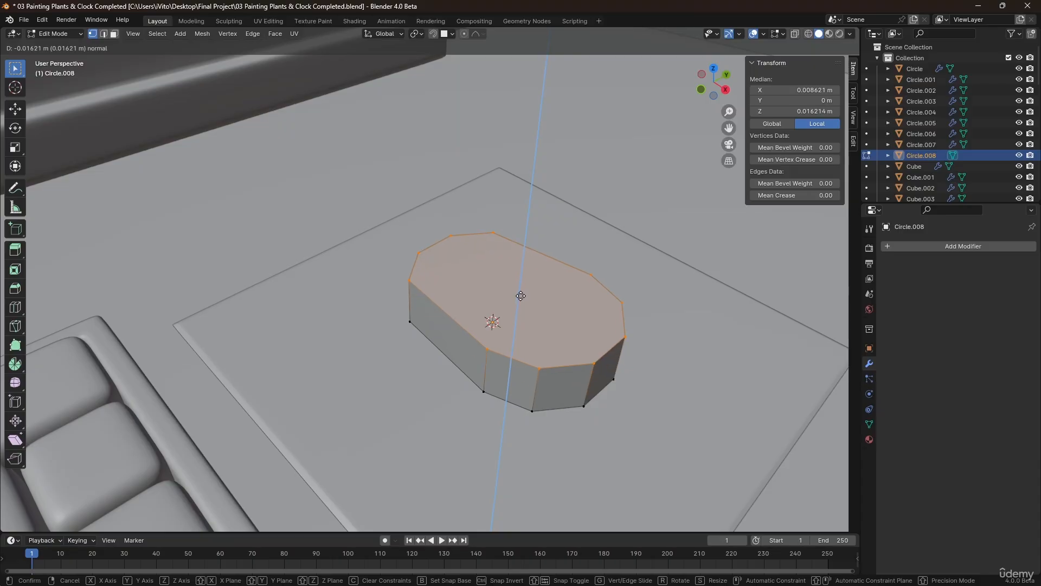
click(521, 292)
key(s)
click(648, 325)
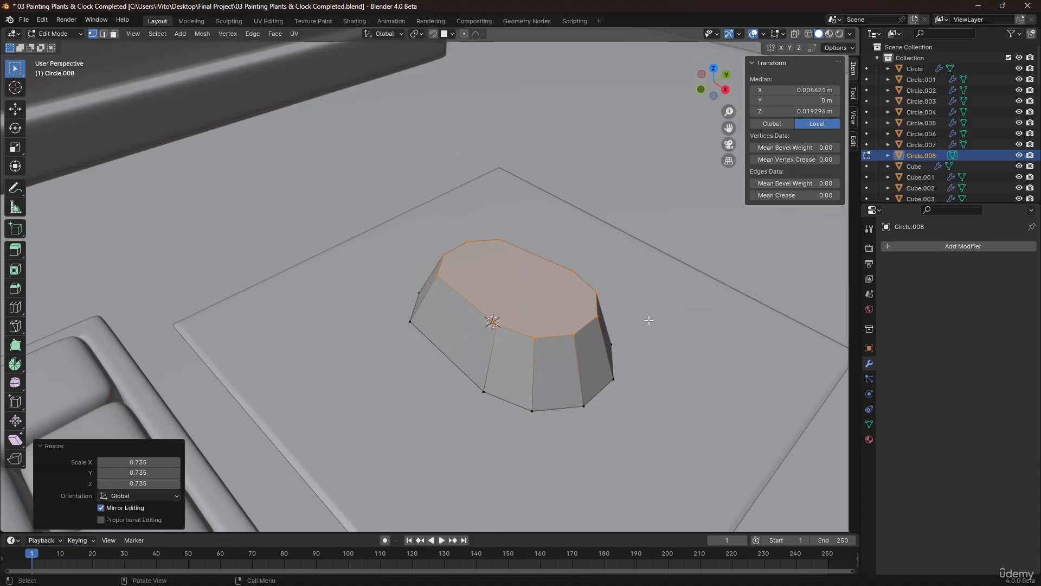
key(g)
key(z)
click(610, 339)
- Give the mouse object a level 2 subdivision modifier and shade it smooth
key(Tab)
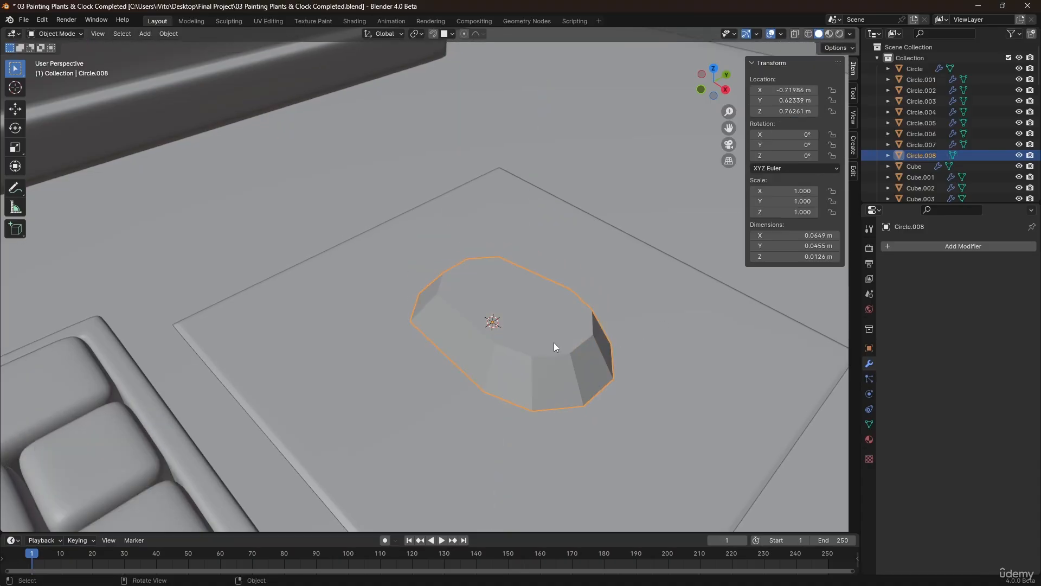
key(ctrl+2)
right_click(518, 306)
click(512, 308)
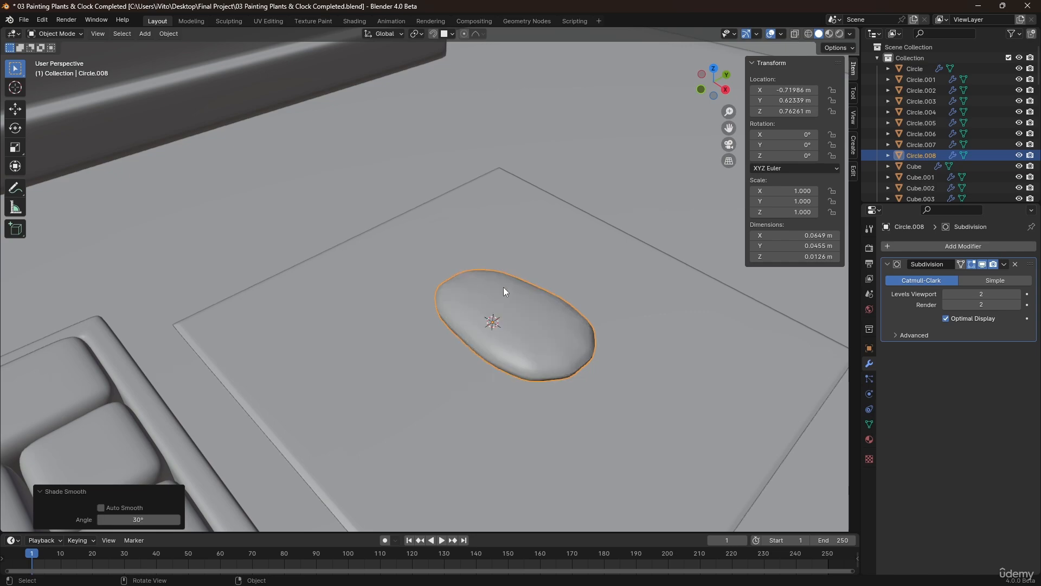
- Raise the top face of the computer mouse along Z and enlarge it by about 1.156
middle_drag(503, 288, 425, 331)
key(Tab)
key(g)
key(z)
click(540, 299)
key(s)
click(551, 299)
- Cut one edge loop around the mouse's side wall and slide it close to the base
key(ctrl+r)
click(437, 374)
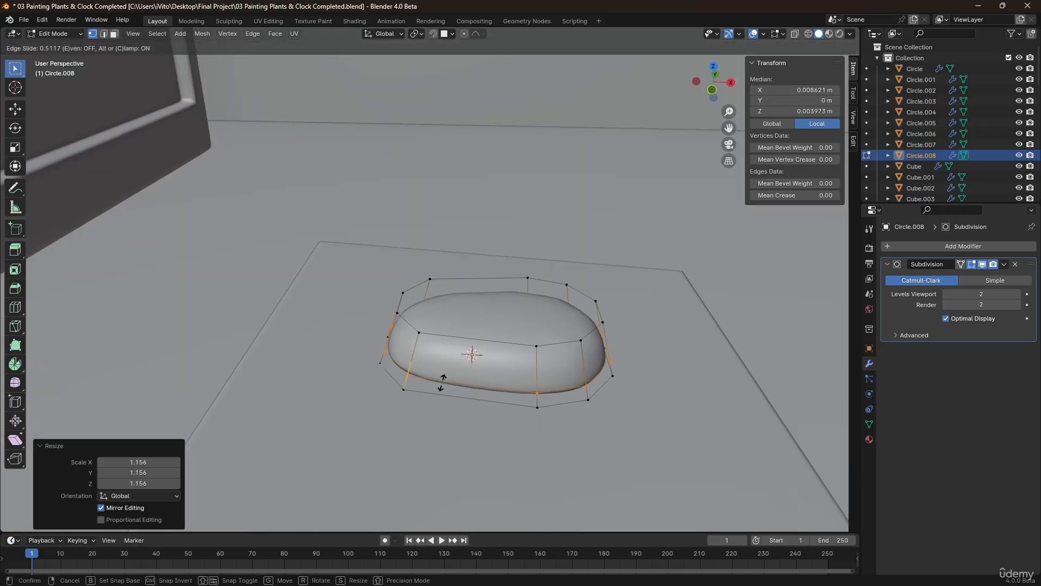
click(442, 379)
- Move the top vertices at the monitor-side end of the mouse about 0.006 m along X to slope that end
middle_drag(454, 339, 392, 289)
drag(393, 316, 392, 316)
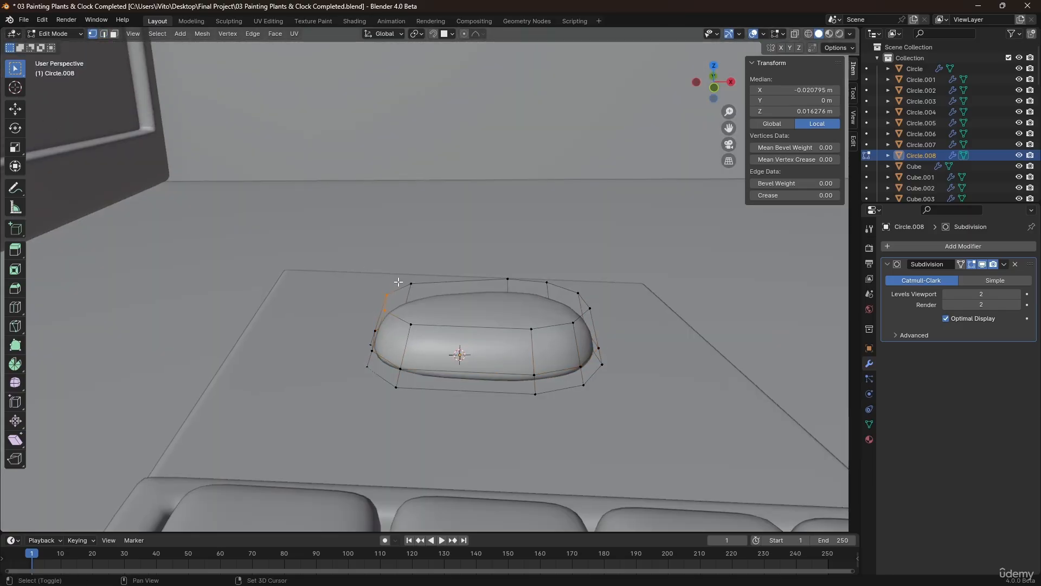
key(g)
key(x)
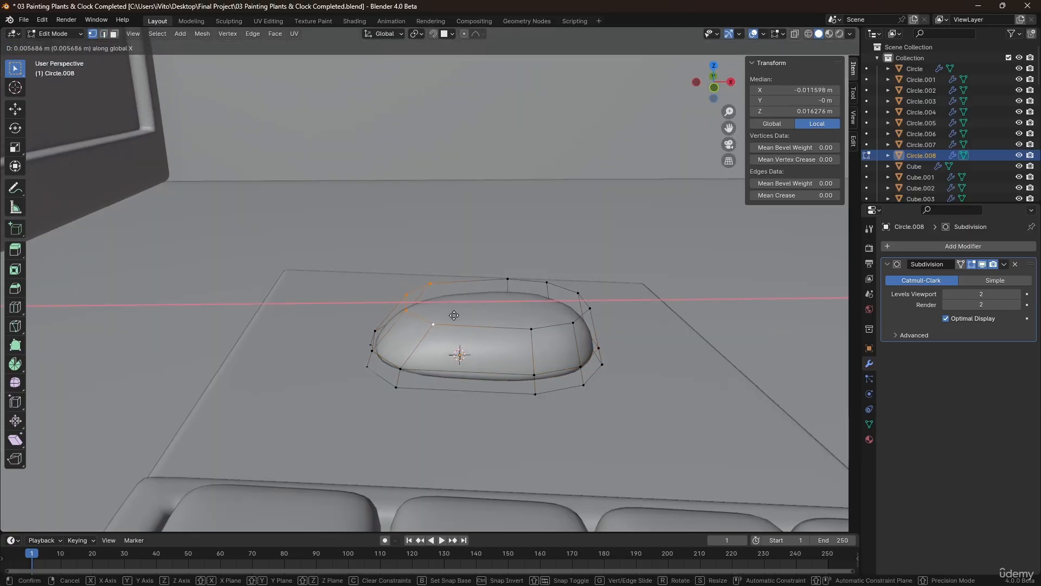
click(462, 319)
key(Tab)
- Place the 3D cursor on the empty desk end above the drawers and add a 10-vertex mesh circle there
middle_drag(464, 319, 564, 293)
scroll(374, 365, down, 6)
scroll(553, 301, down, 2)
key(Delete)
scroll(488, 360, down, 10)
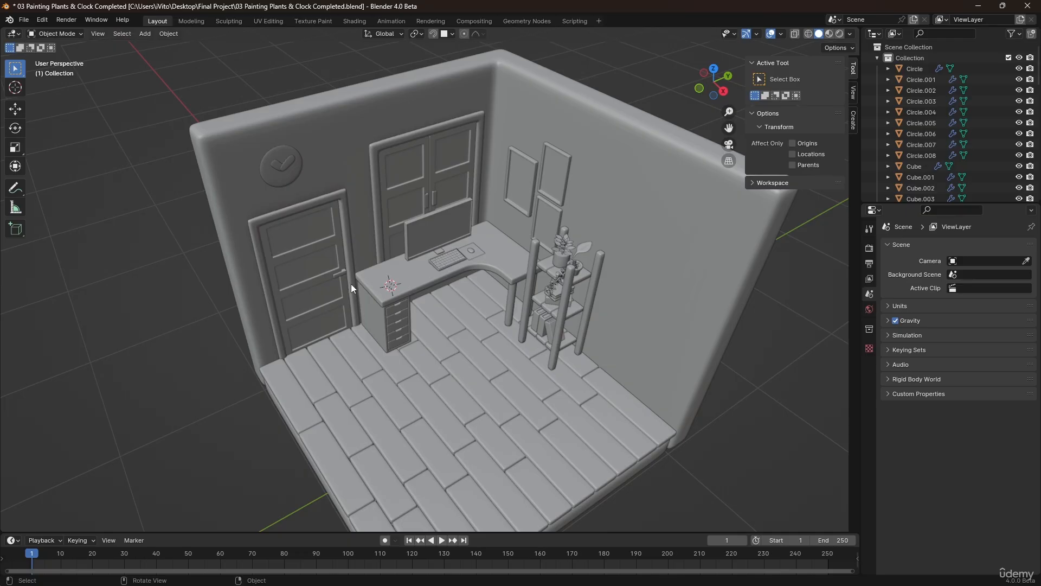
scroll(385, 281, up, 10)
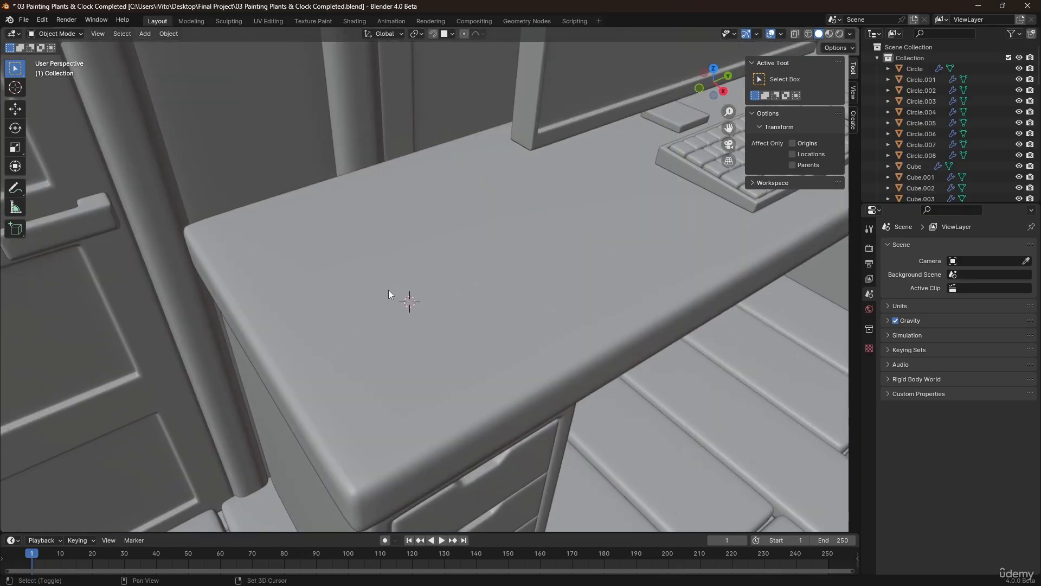
key(shift+a)
mouse_move(414, 284)
click(429, 302)
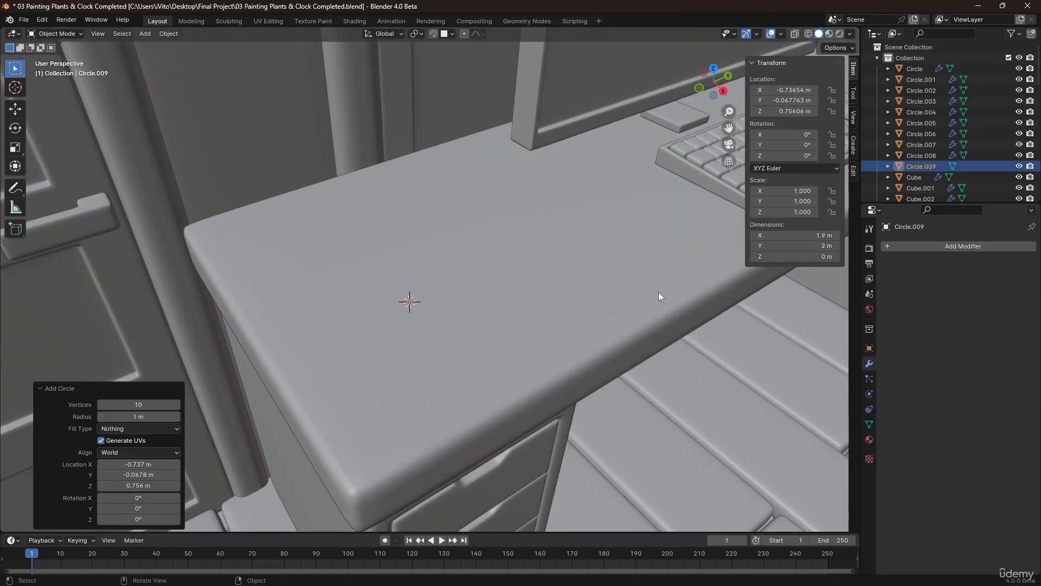
- Shrink the circle's mesh to about 0.053 m across and fill it with a face as the mug base
key(Tab)
key(s)
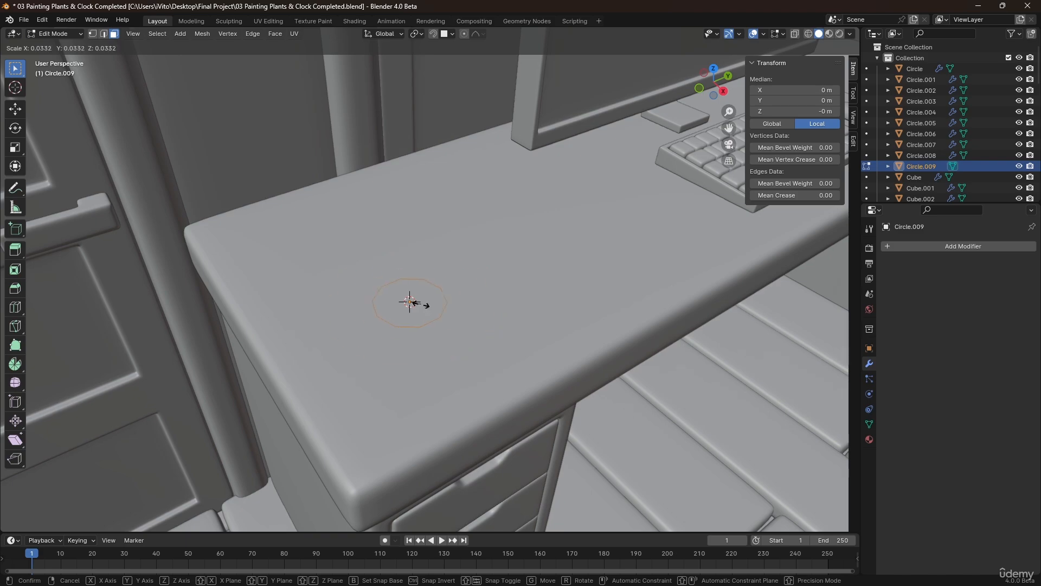
click(409, 302)
key(f)
middle_drag(413, 298, 404, 303)
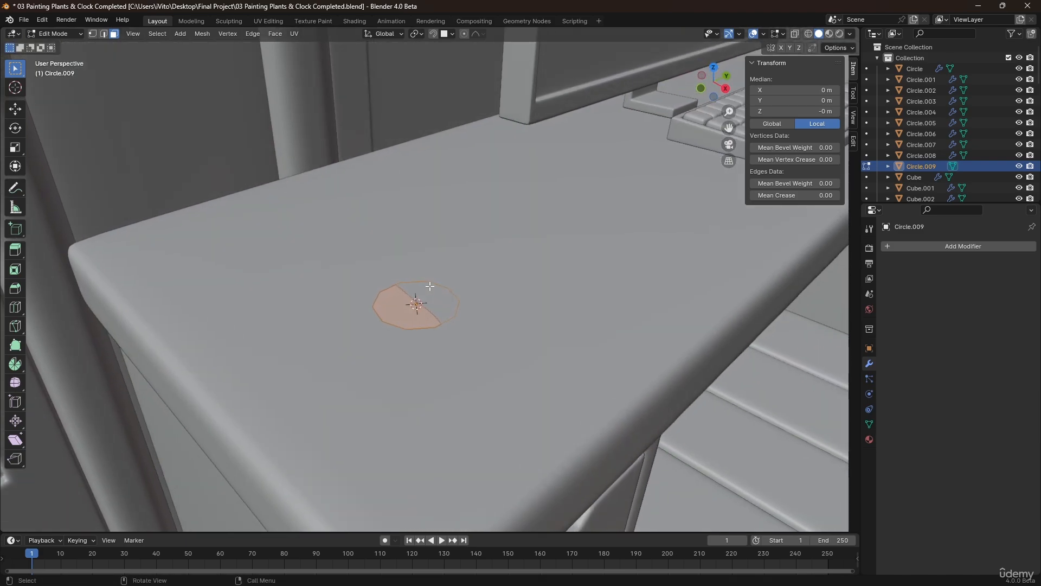
- Extrude the mug base about 0.069 m upward and inset the top face by about 0.0058 m
key(e)
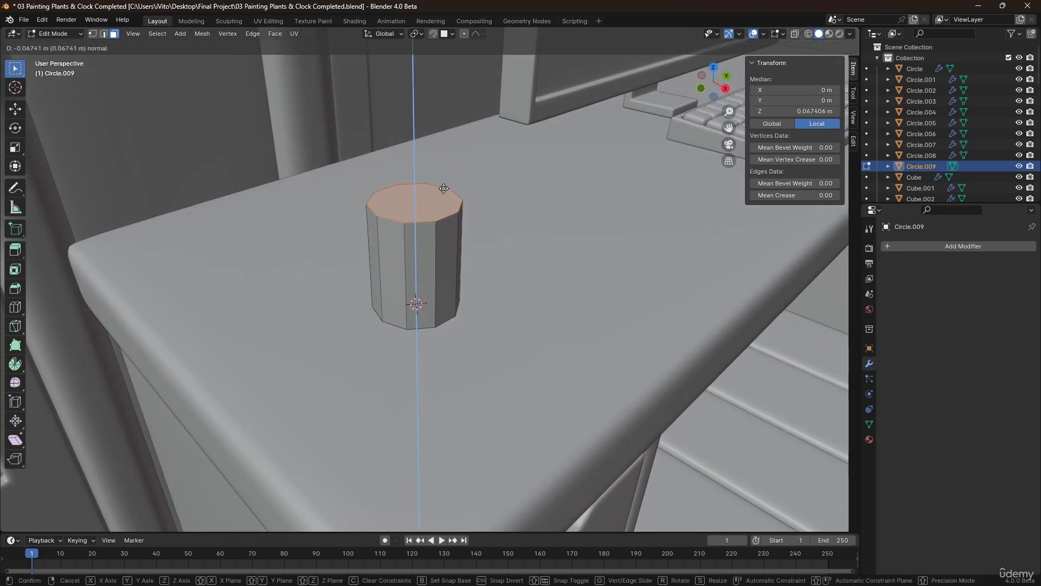
click(444, 187)
scroll(416, 201, up, 2)
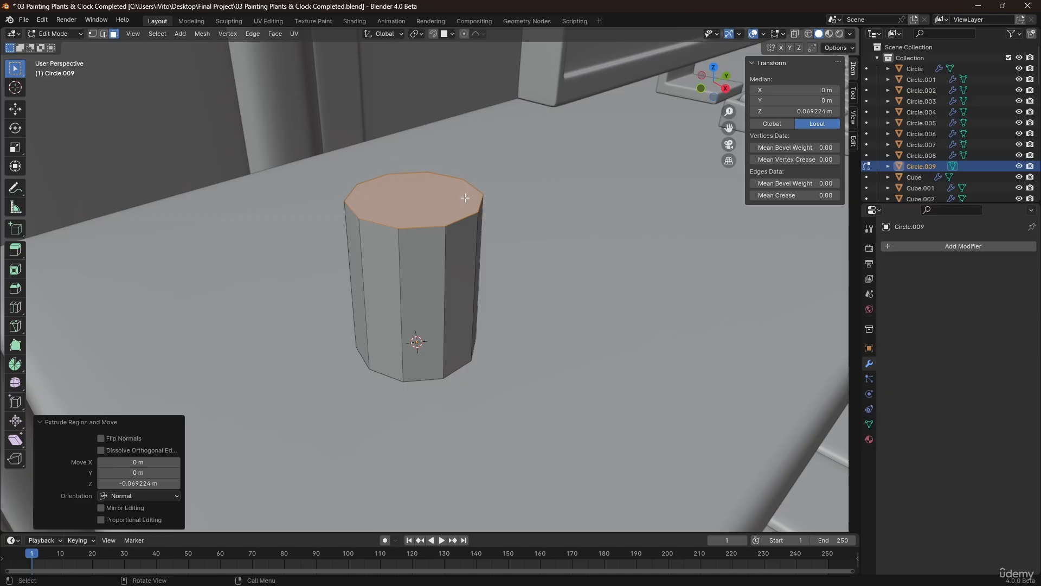
key(i)
click(534, 195)
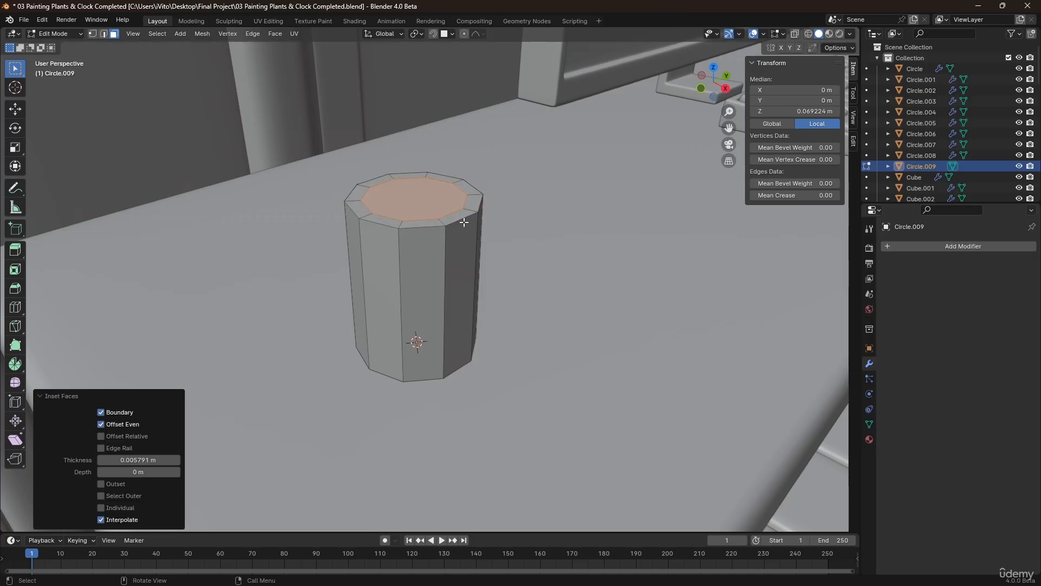
- Extrude the inset face about 0.0686 m down into the cylinder to hollow out the mug
key(e)
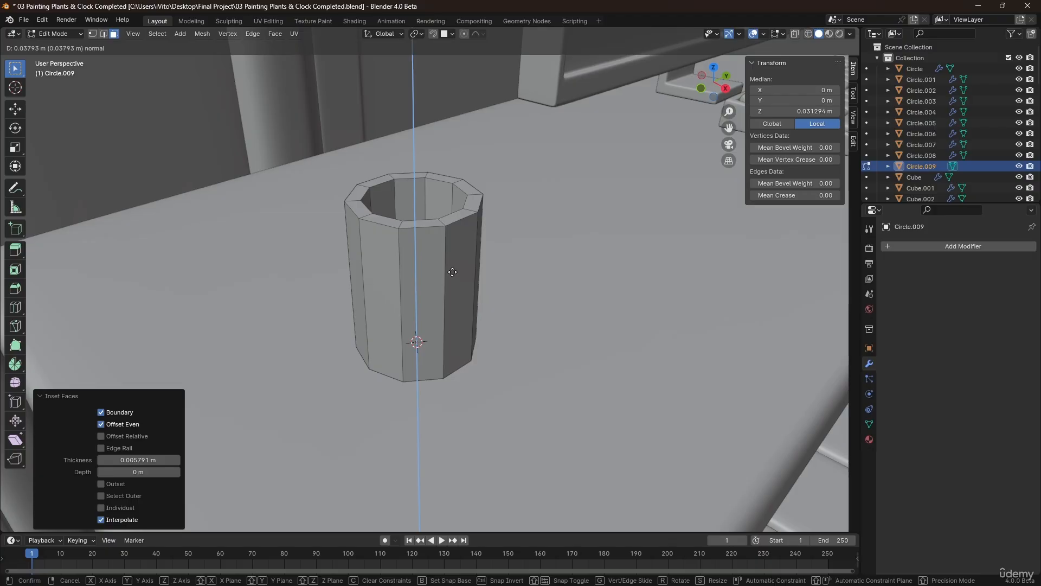
middle_drag(452, 272, 429, 335)
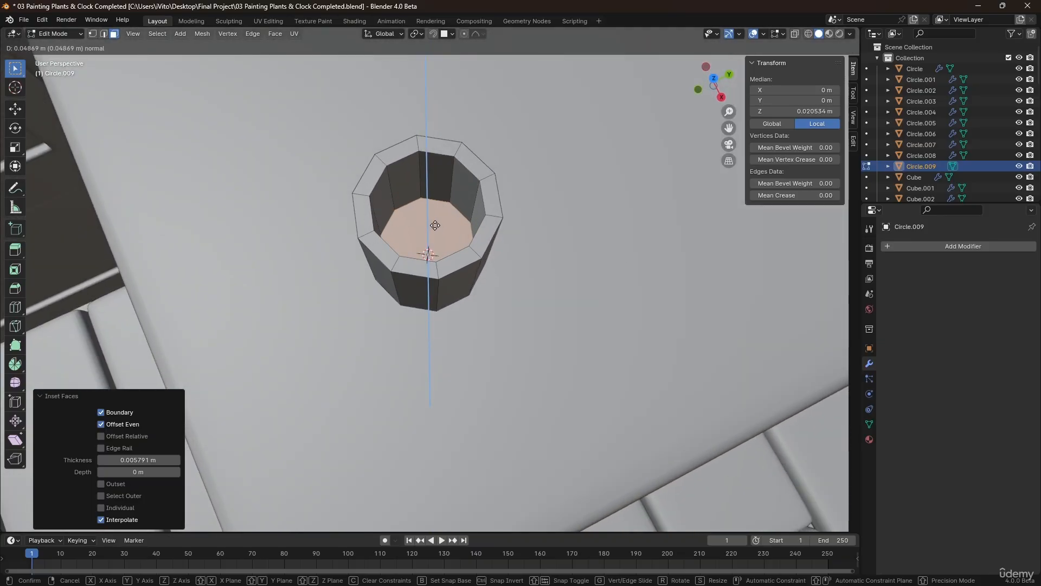
click(437, 237)
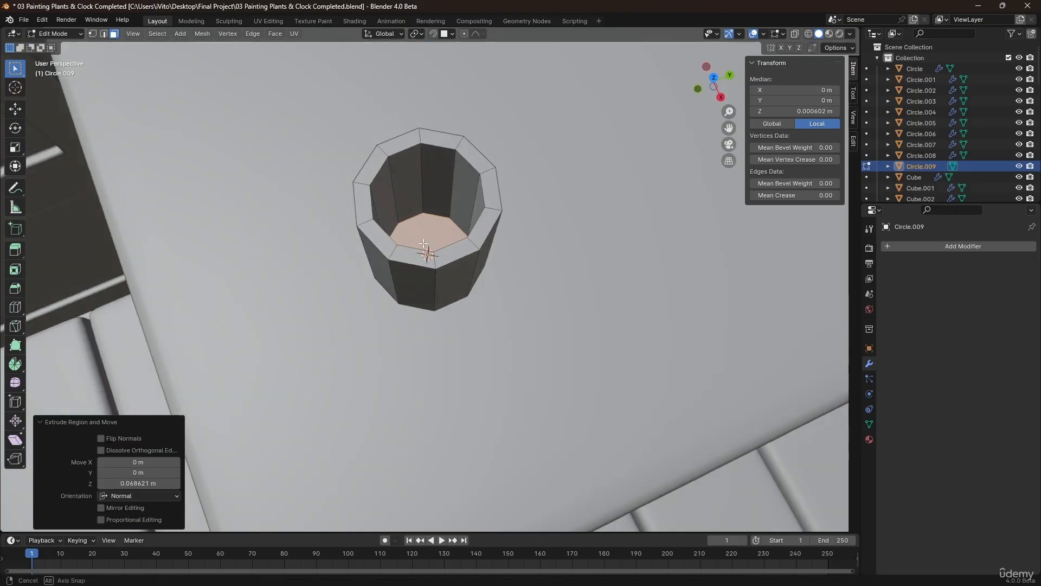
- Cut five evenly spaced horizontal edge loops around the mug's outer wall
middle_drag(437, 237, 430, 260)
key(ctrl+r)
scroll(429, 260, up, 2)
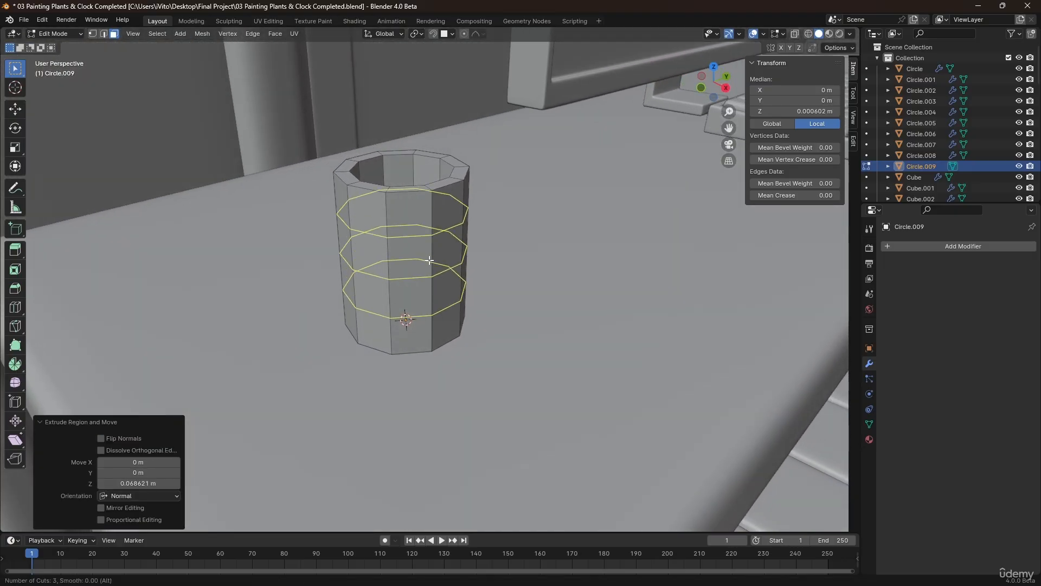
scroll(430, 261, up, 1)
scroll(430, 260, up, 1)
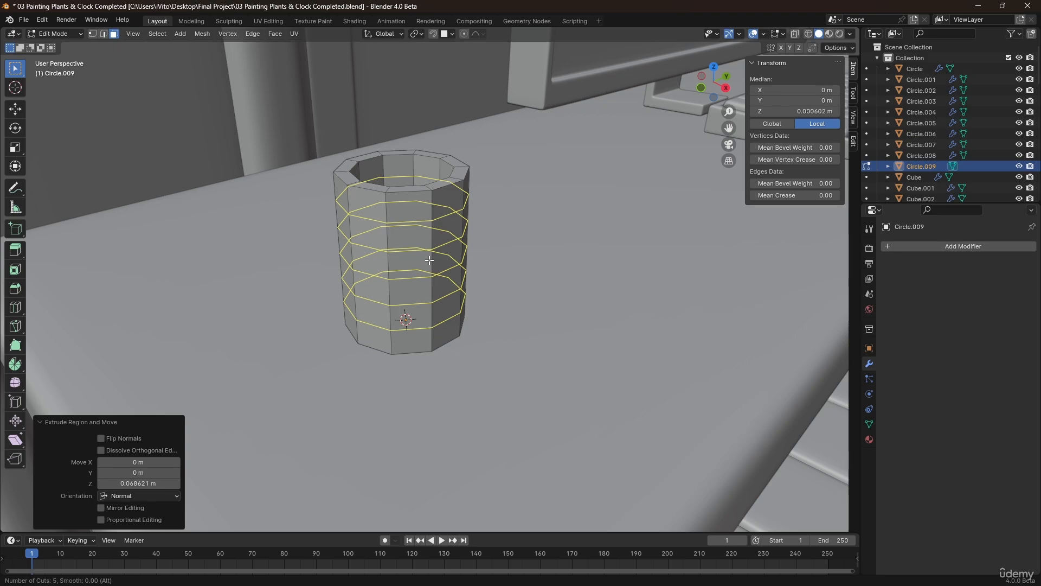
click(429, 261)
right_click(429, 260)
- Bridge the second-highest and second-lowest faces of one mug wall column with 8 cuts to form a curved handle
click(460, 240)
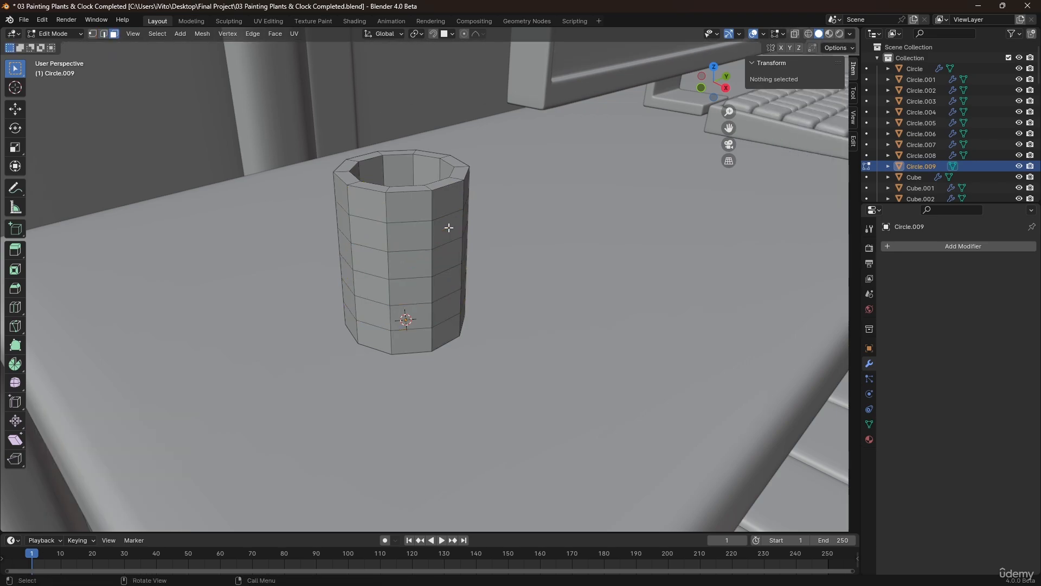
shift+click(450, 301)
middle_drag(450, 302, 454, 253)
key(ctrl+e)
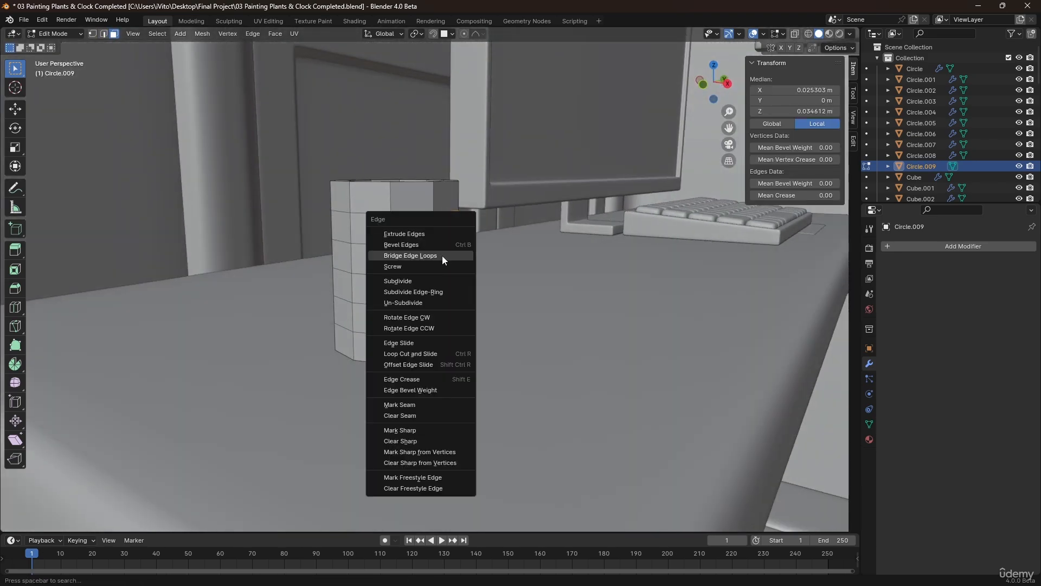
click(421, 255)
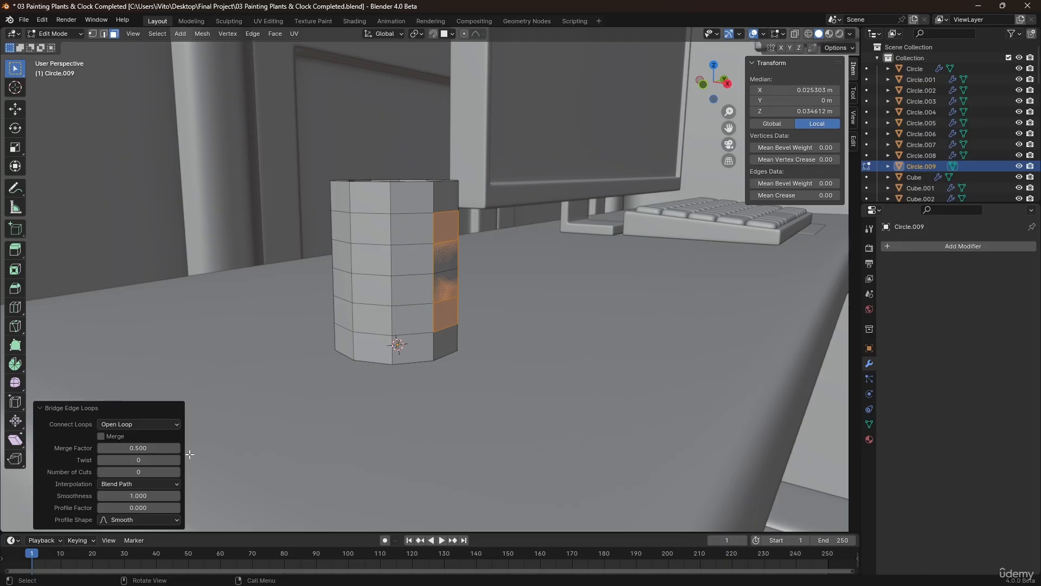
drag(138, 472, 163, 471)
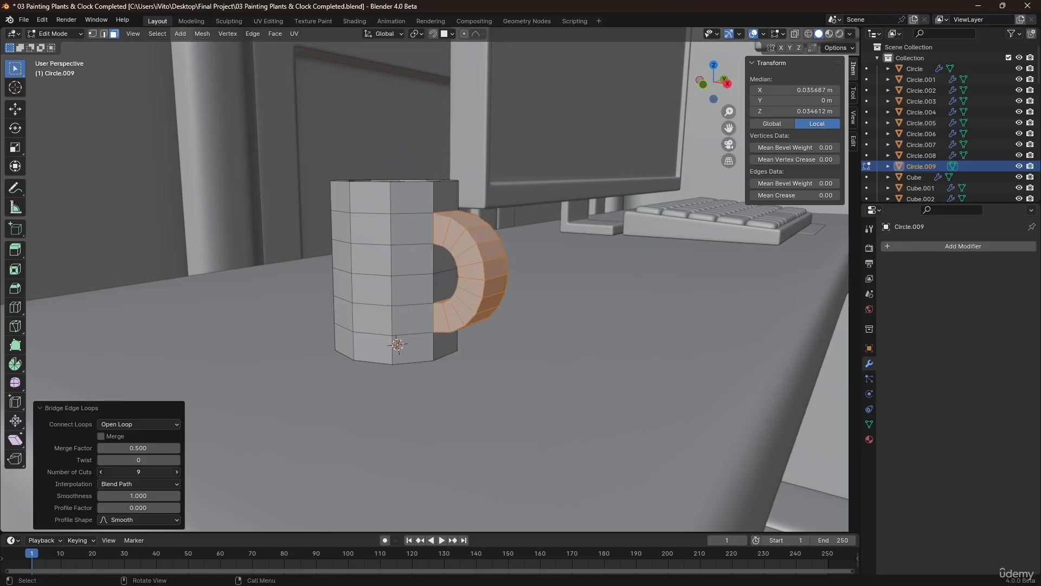
text(8)
key(Return)
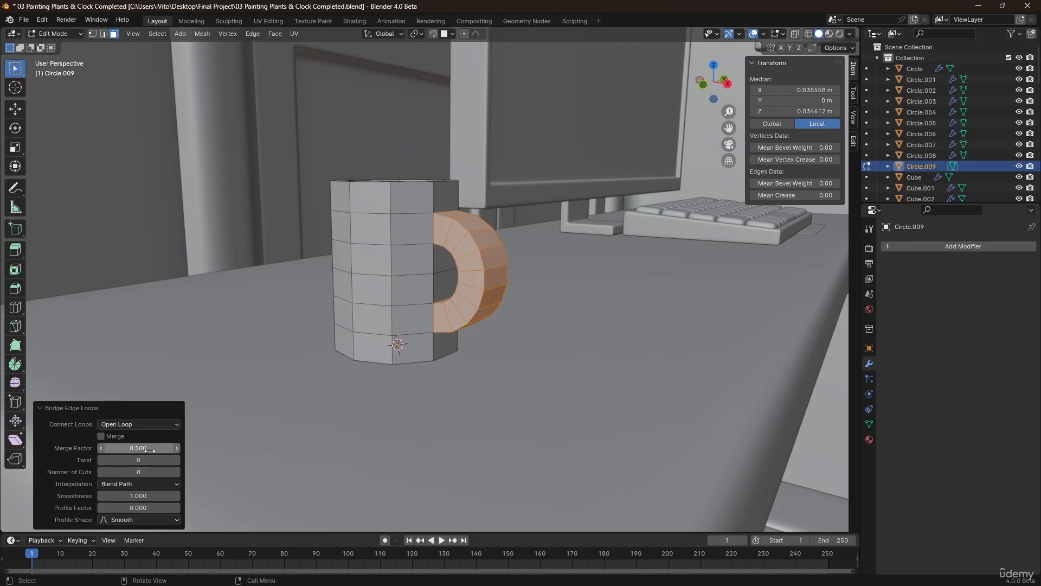
- Give the mug object a level 2 subdivision modifier and shade it smooth
key(Tab)
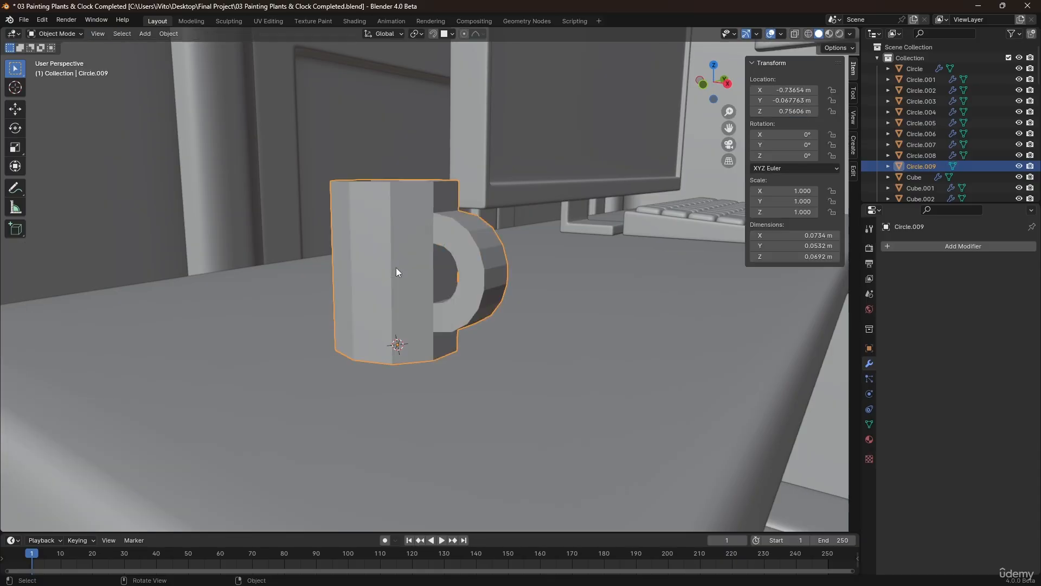
mouse_move(395, 268)
middle_down()
mouse_move(426, 271)
mouse_move(387, 276)
mouse_move(396, 271)
middle_up()
key(ctrl+2)
right_click(381, 258)
click(382, 259)
- Add two edge loops around the mug's lowest wall section, slid to factors of about 0.741 and 0.125, to tighten the base
key(Tab)
middle_drag(393, 383, 392, 403)
alt+click(392, 403)
key(g)
key(g)
click(381, 398)
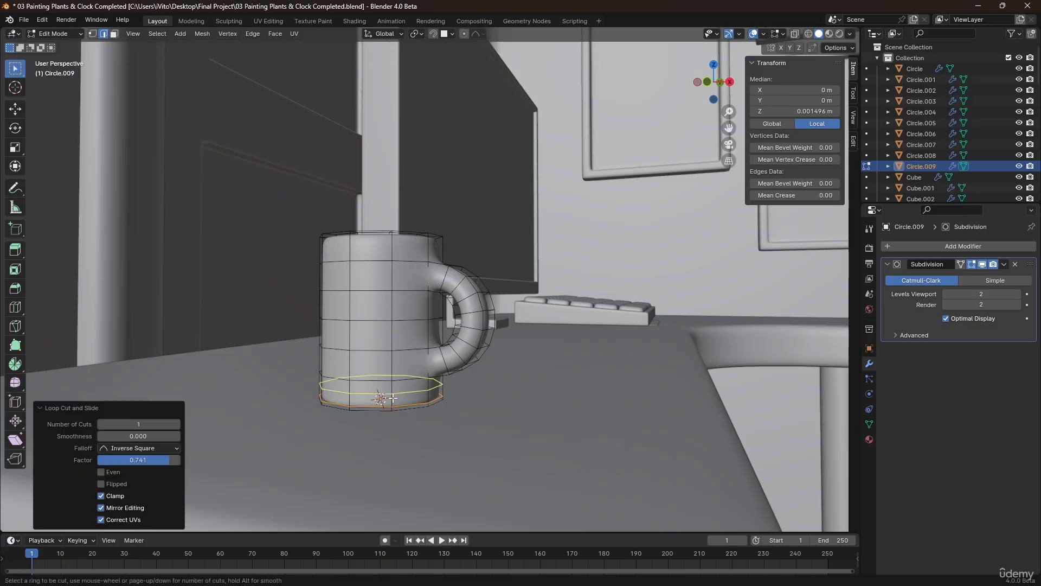
key(g)
key(g)
click(380, 399)
middle_drag(381, 399, 412, 399)
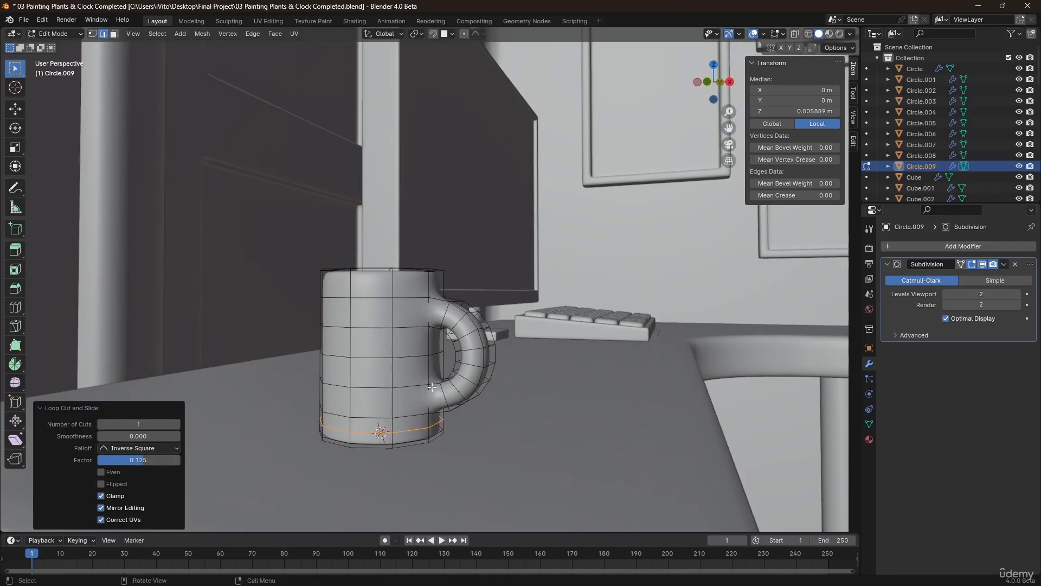
- Add an edge loop near each end of the handle, slid about 0.52 toward the mug wall, to sharpen both joints
scroll(441, 397, up, 6)
key(ctrl+r)
click(441, 377)
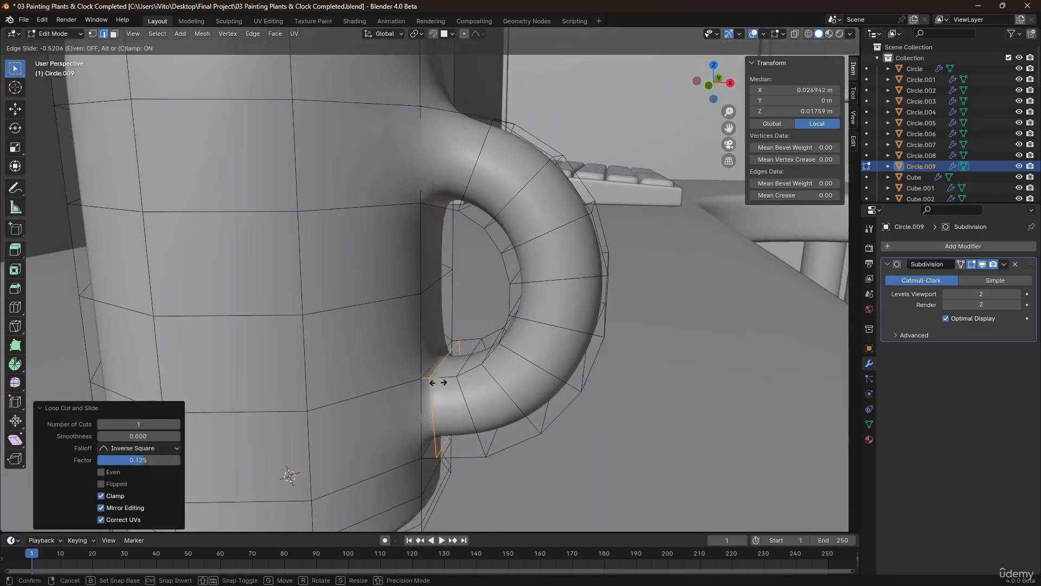
click(435, 378)
key(ctrl+r)
click(459, 122)
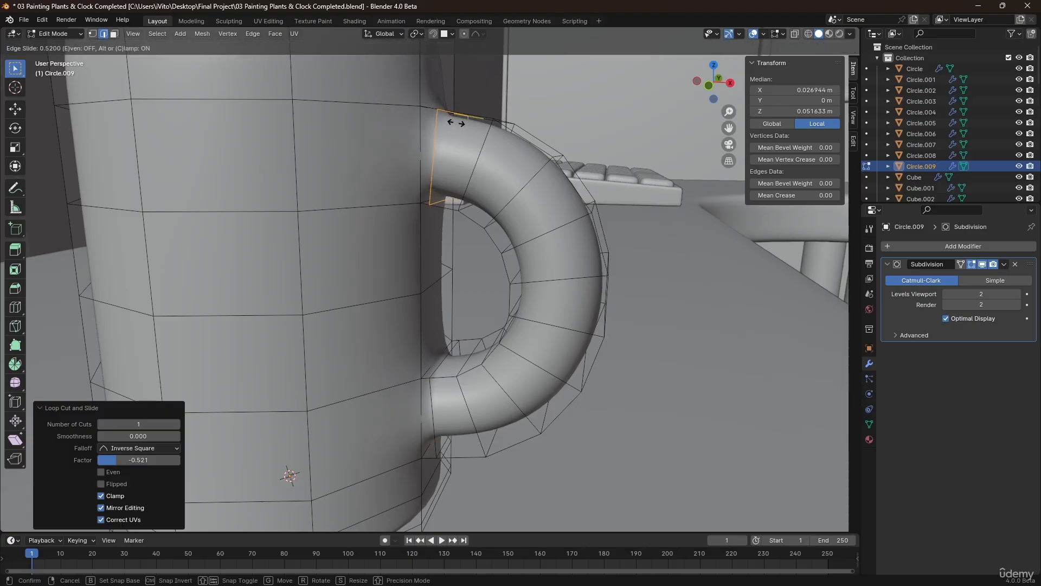
click(453, 119)
- Cut a centred edge loop around the mug's rim and bevel it with a width of about 0.0019 m
middle_drag(335, 105, 302, 232)
key(ctrl+r)
click(352, 350)
right_click(351, 350)
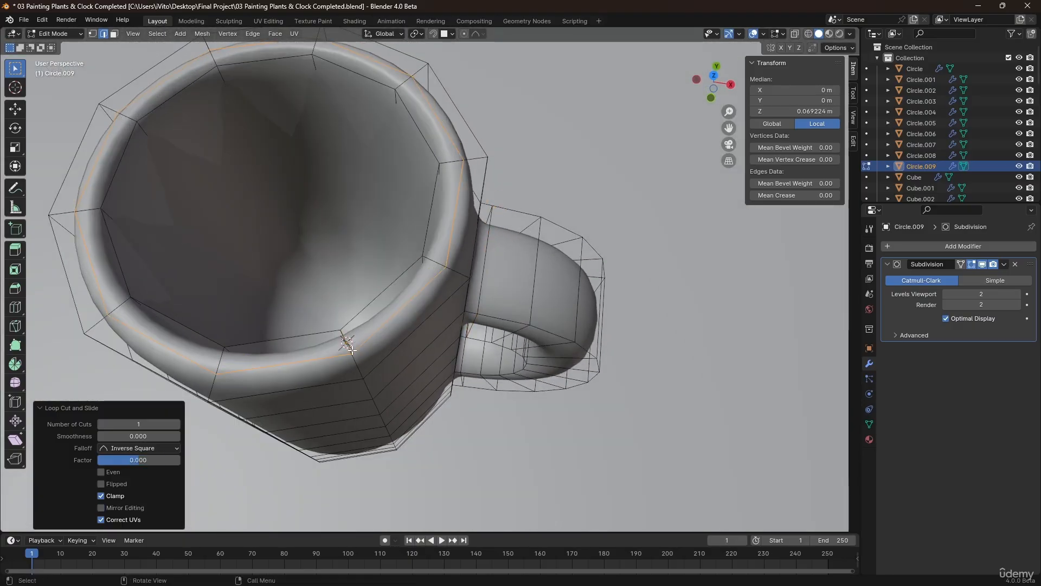
key(ctrl+b)
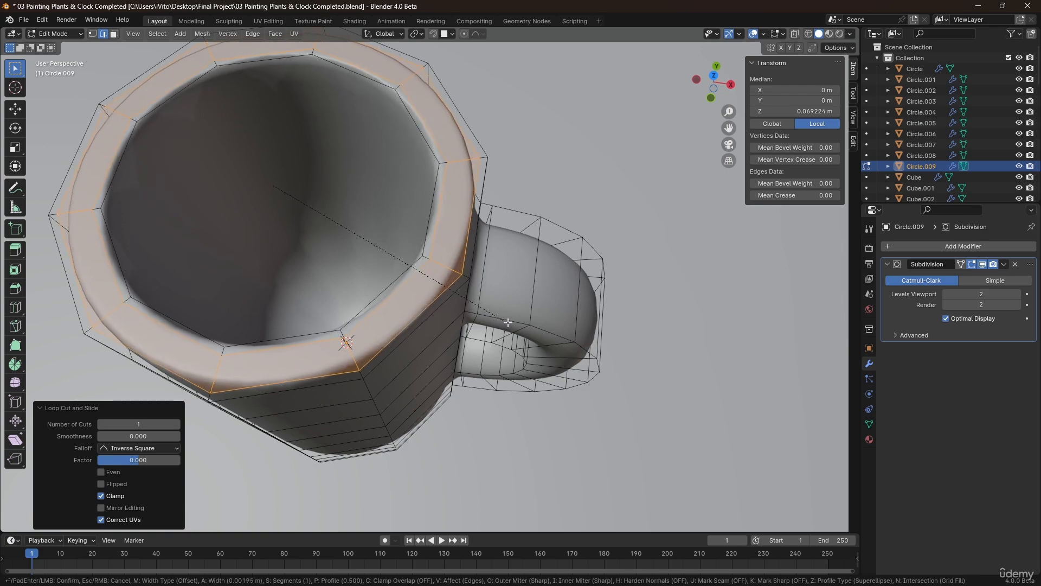
click(506, 323)
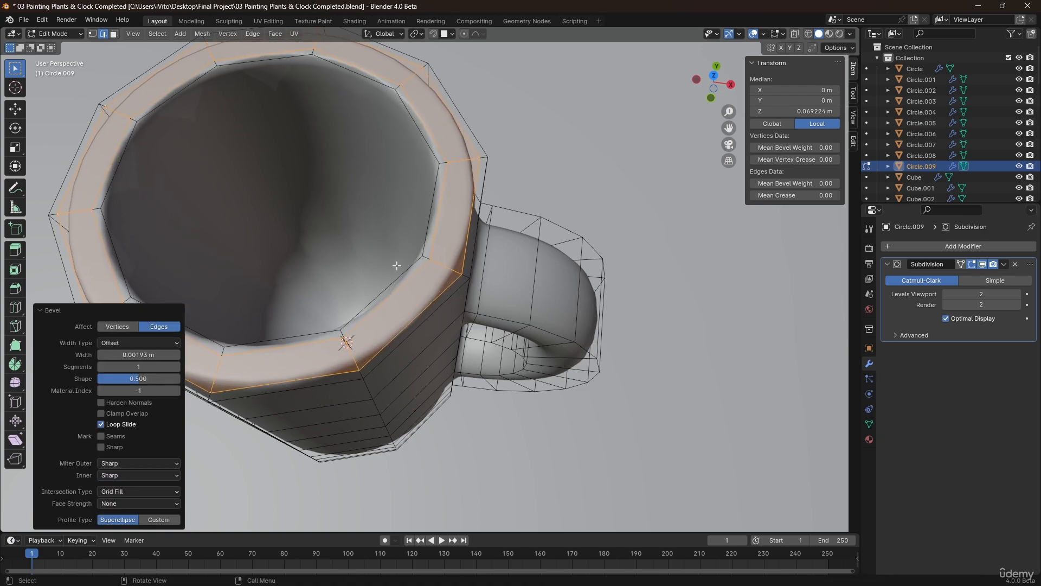
- Add an edge loop on the mug's inner wall and slide it to a factor of about -0.891 near the inside floor
middle_drag(325, 184, 403, 182)
key(ctrl+r)
click(408, 230)
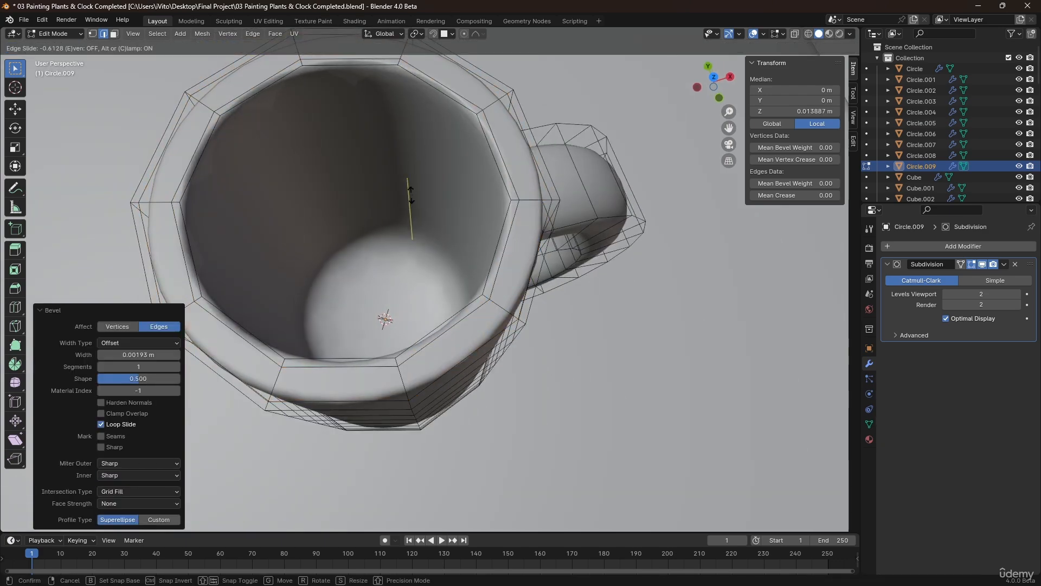
click(418, 211)
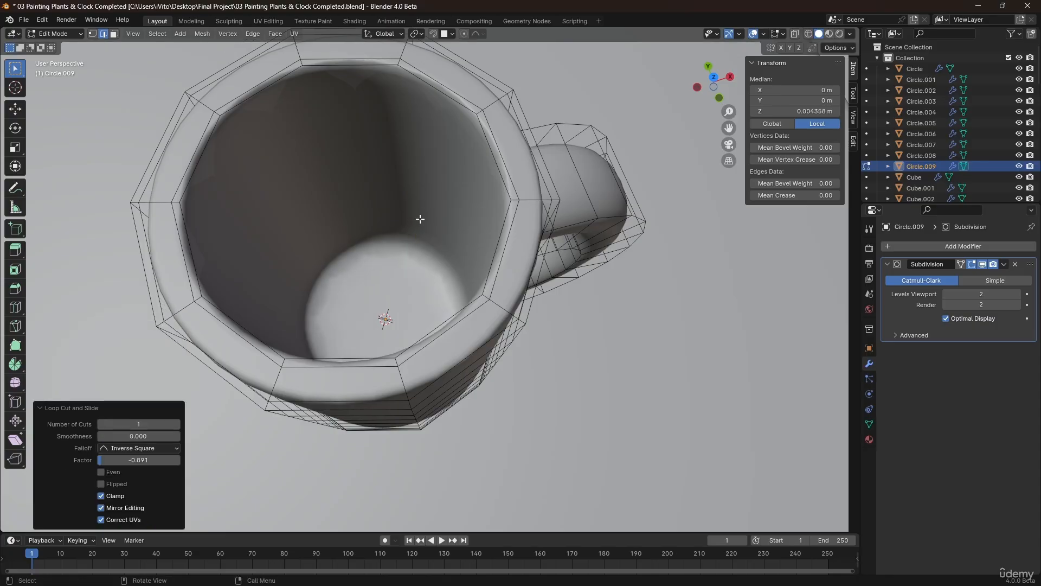
- Add an edge loop on the mug's inner wall and slide it to a factor of about 0.893 near the rim
key(ctrl+r)
click(396, 84)
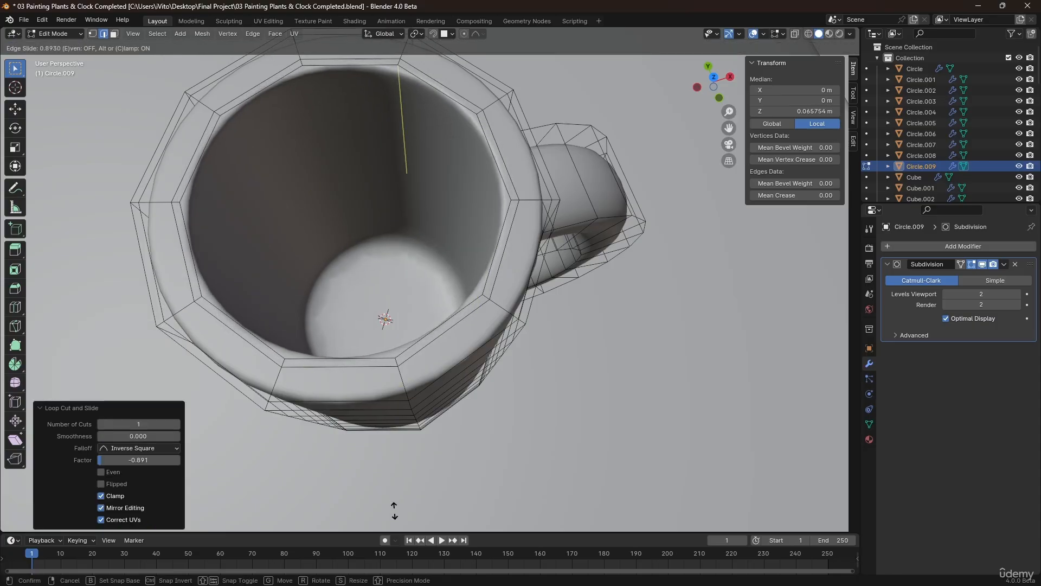
click(394, 510)
key(Tab)
scroll(410, 320, down, 6)
middle_drag(410, 320, 395, 302)
scroll(394, 303, down, 7)
scroll(478, 333, down, 6)
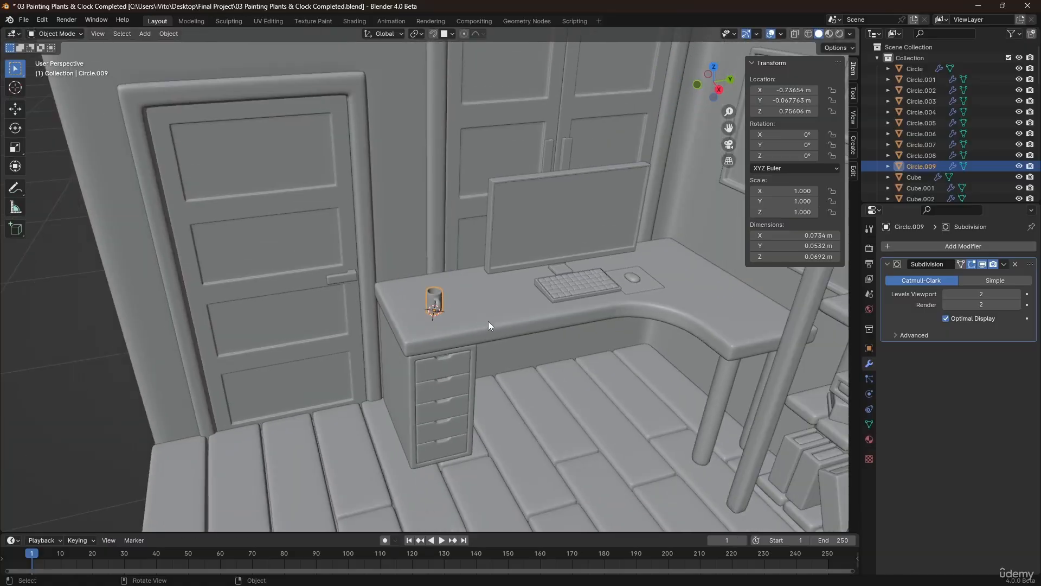
middle_drag(488, 321, 399, 340)
click(441, 348)
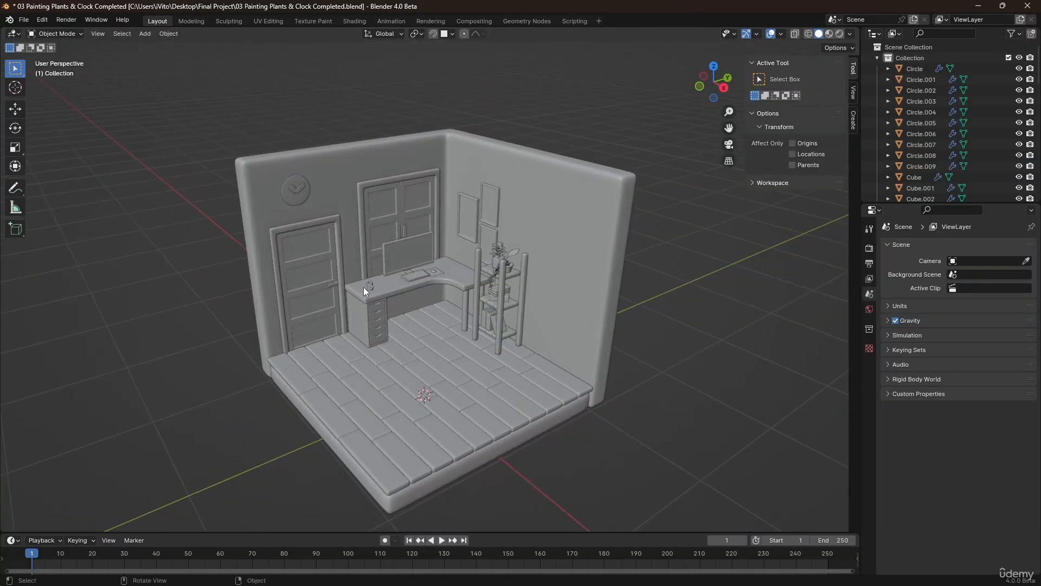
- Add a plane on the desk between the mug and the keyboard and scale it down to about 0.036
scroll(383, 287, up, 10)
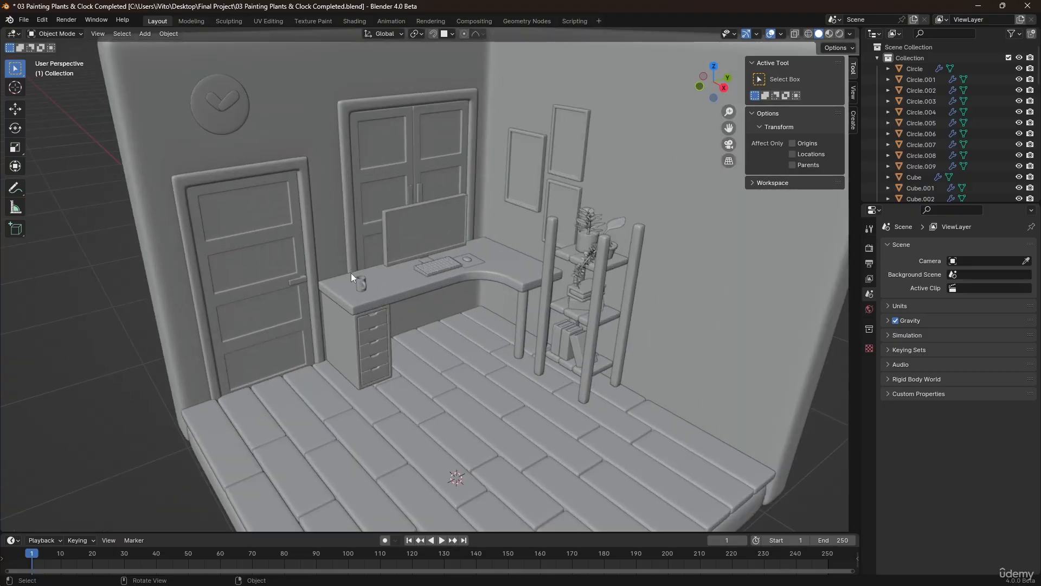
middle_drag(473, 298, 422, 300)
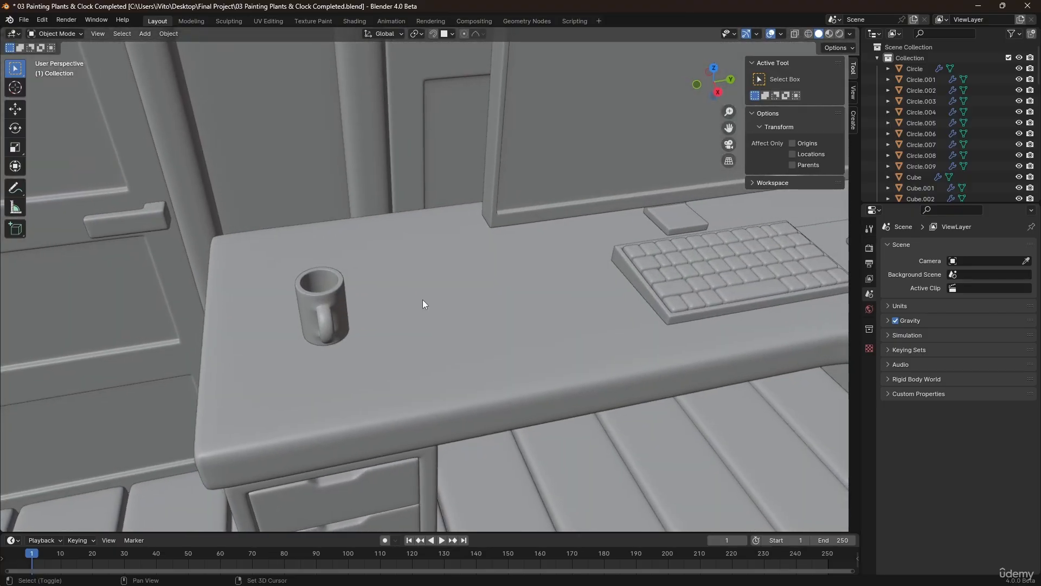
key(shift+a)
mouse_move(434, 295)
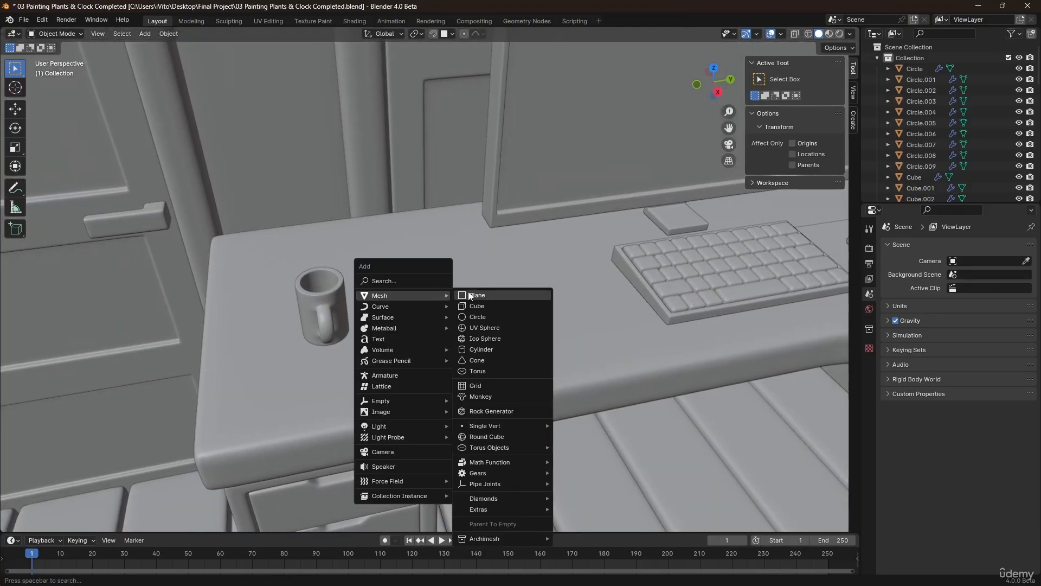
click(467, 291)
scroll(481, 296, down, 2)
key(Tab)
key(s)
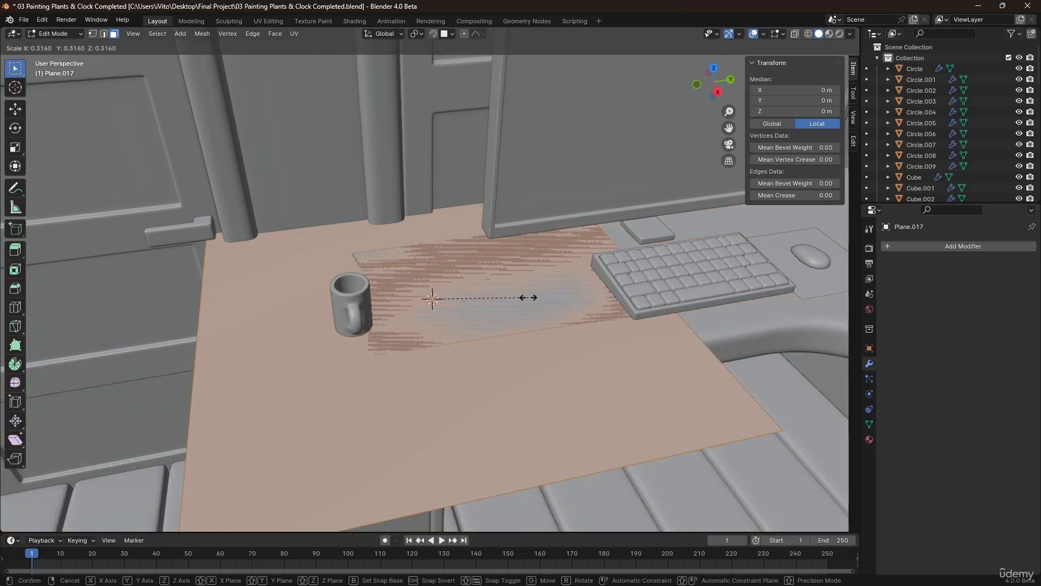
click(438, 297)
- Narrow the plane to about 0.659 along Y, then scale it uniformly to about 0.772
middle_drag(438, 297, 496, 308)
key(s)
key(x)
key(y)
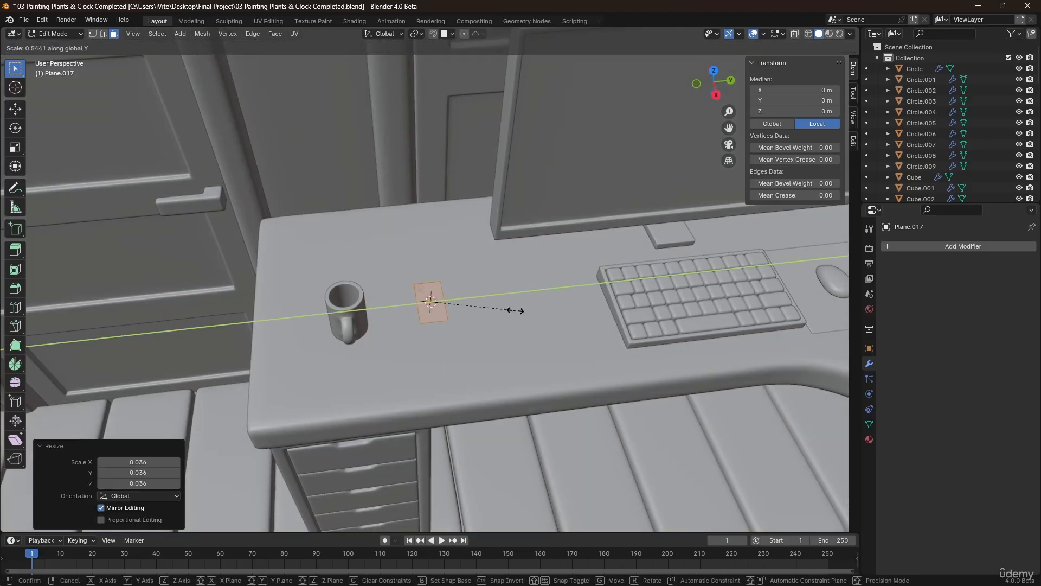
click(531, 313)
scroll(467, 300, up, 2)
key(s)
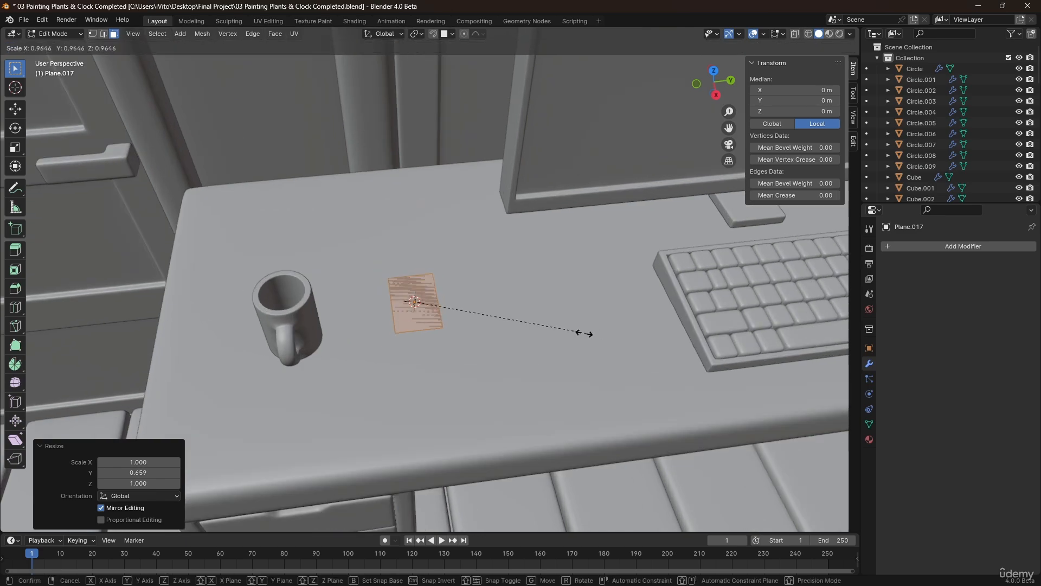
click(547, 317)
middle_drag(523, 314, 423, 309)
scroll(423, 310, up, 3)
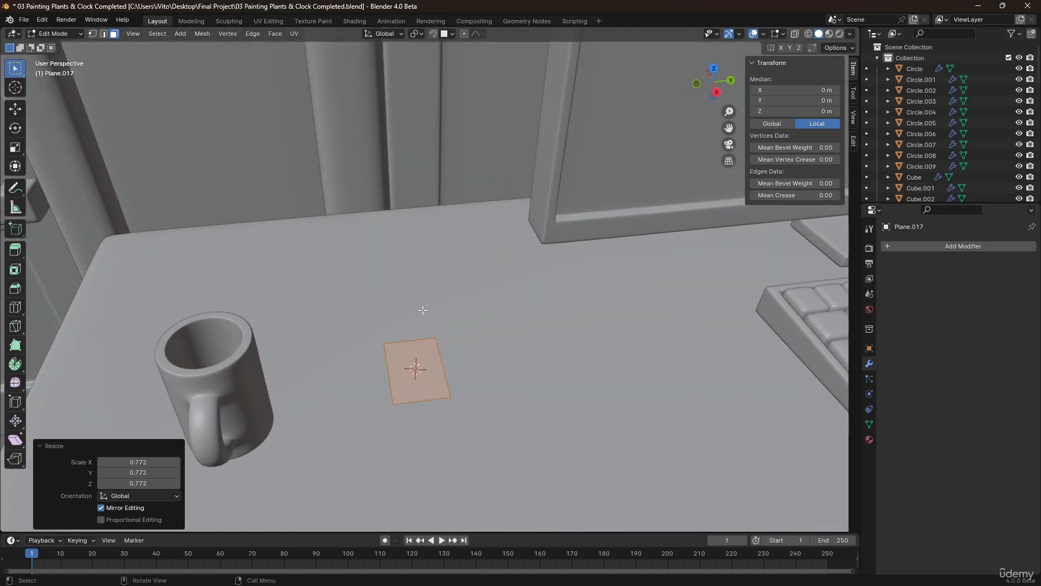
- Copy the room cube's Bevel and Subdivision modifiers onto the small plane
key(Tab)
shift+click(268, 180)
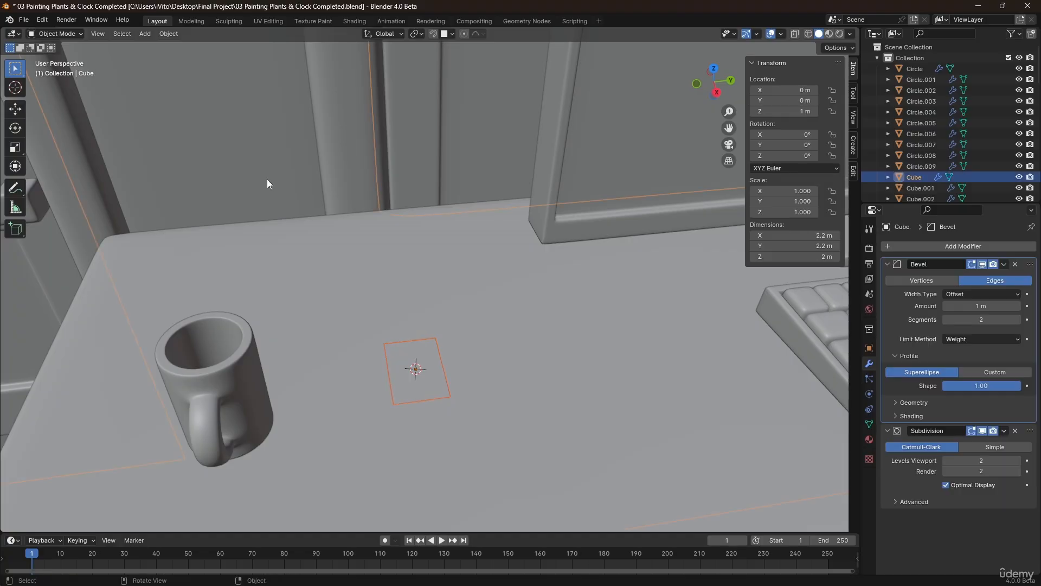
key(ctrl+l)
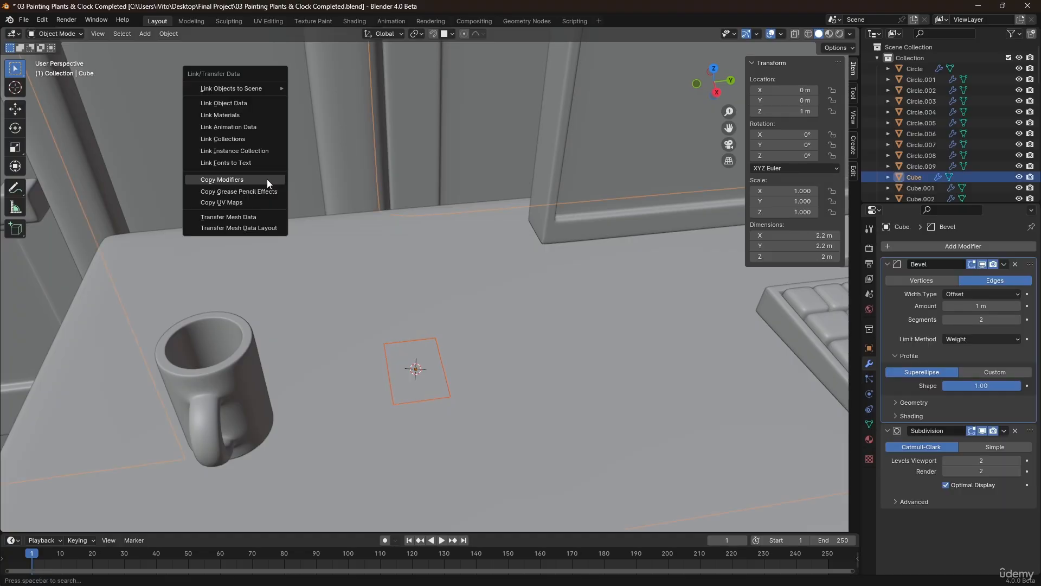
click(267, 179)
click(393, 364)
key(Tab)
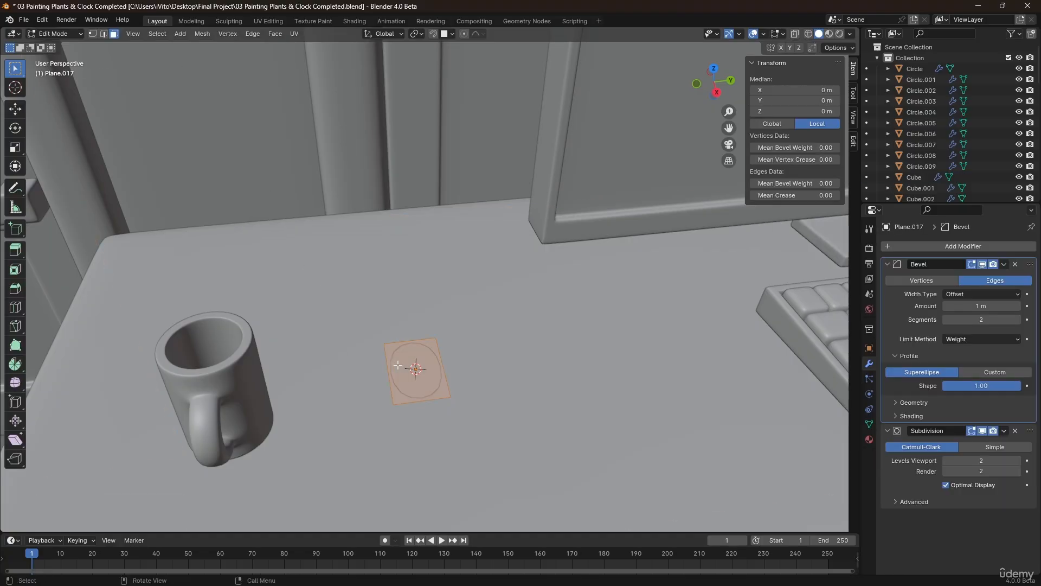
- Extrude the plane into a block about 0.006 m thick and set the mean bevel weight of all its edges to 1.00
key(e)
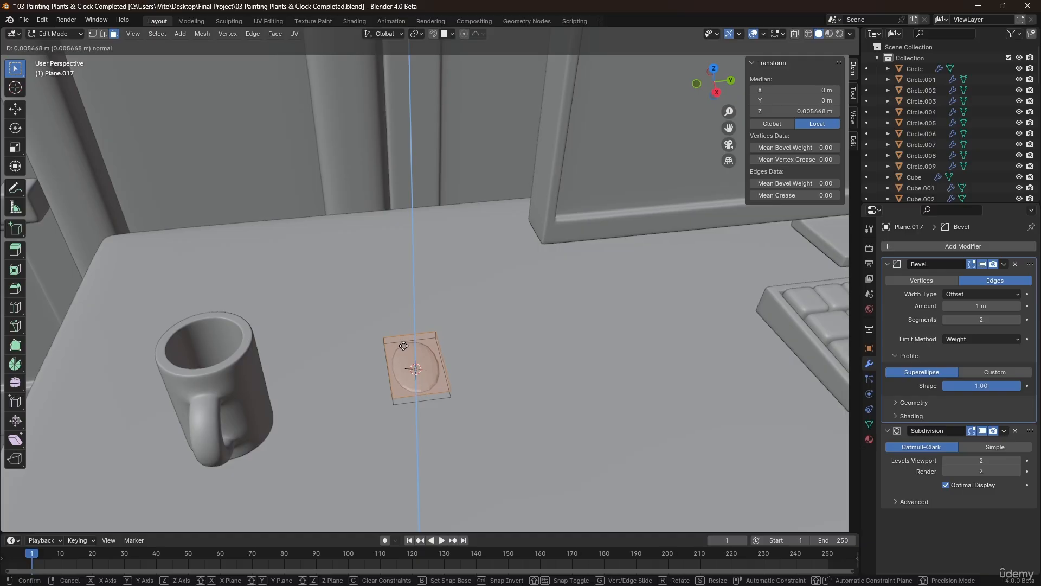
click(403, 344)
middle_drag(402, 375, 407, 351)
scroll(418, 364, up, 3)
key(g)
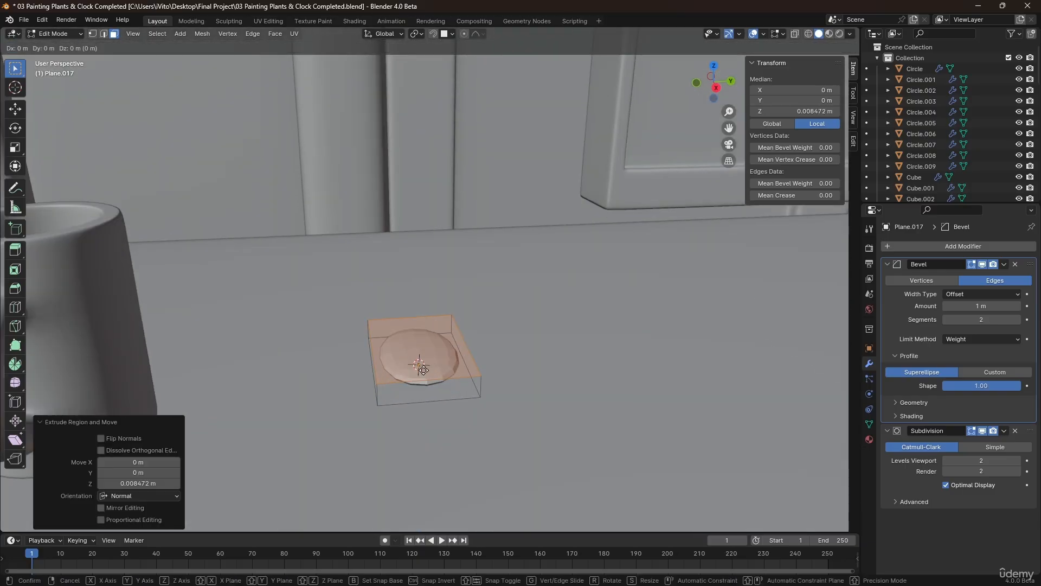
key(z)
click(423, 375)
key(a)
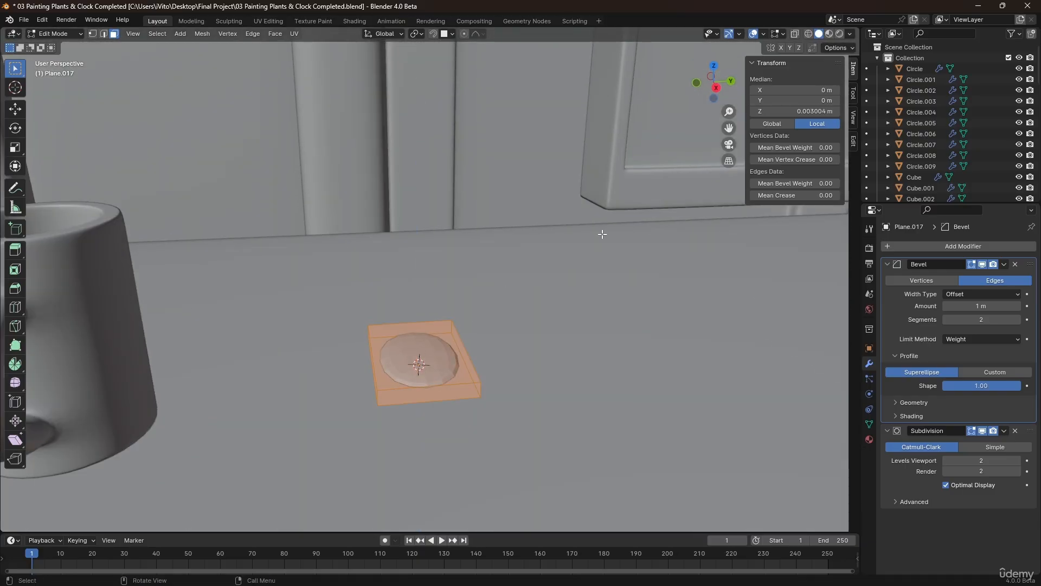
drag(794, 183, 829, 183)
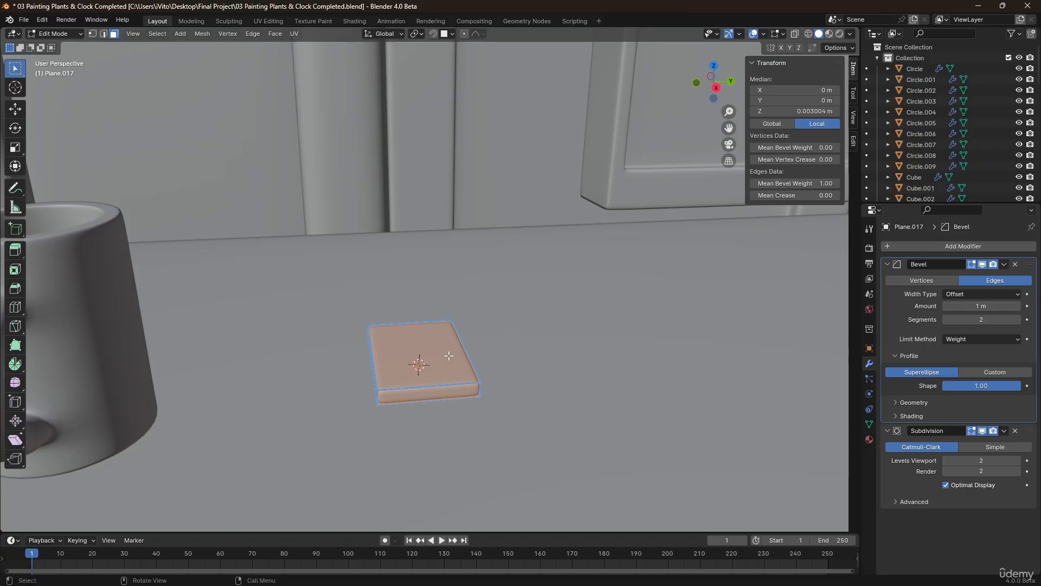
- Shorten the block to about 0.795 along X and fine-tune its scale along Y
middle_drag(427, 335, 563, 368)
key(s)
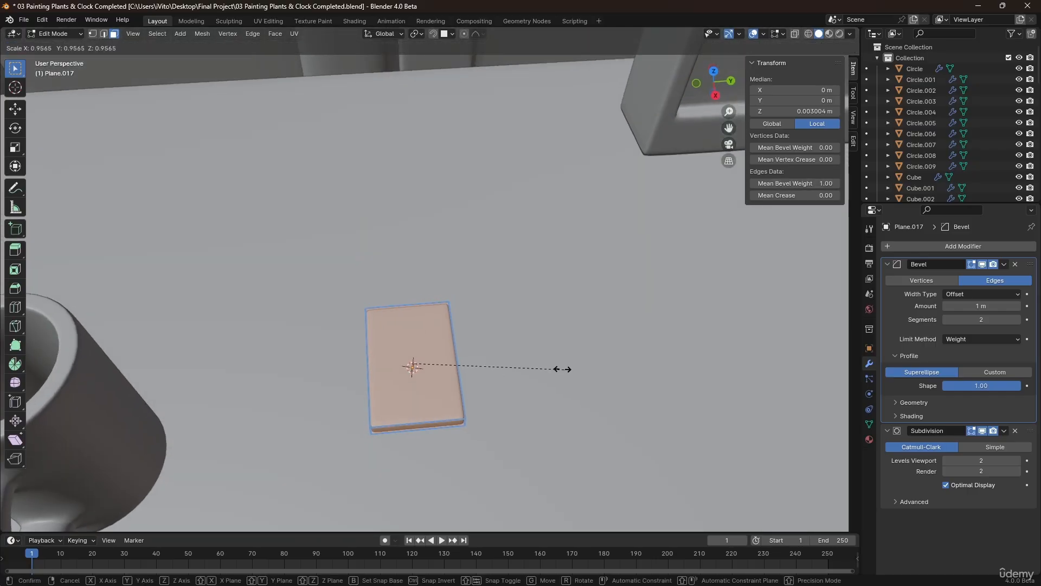
key(x)
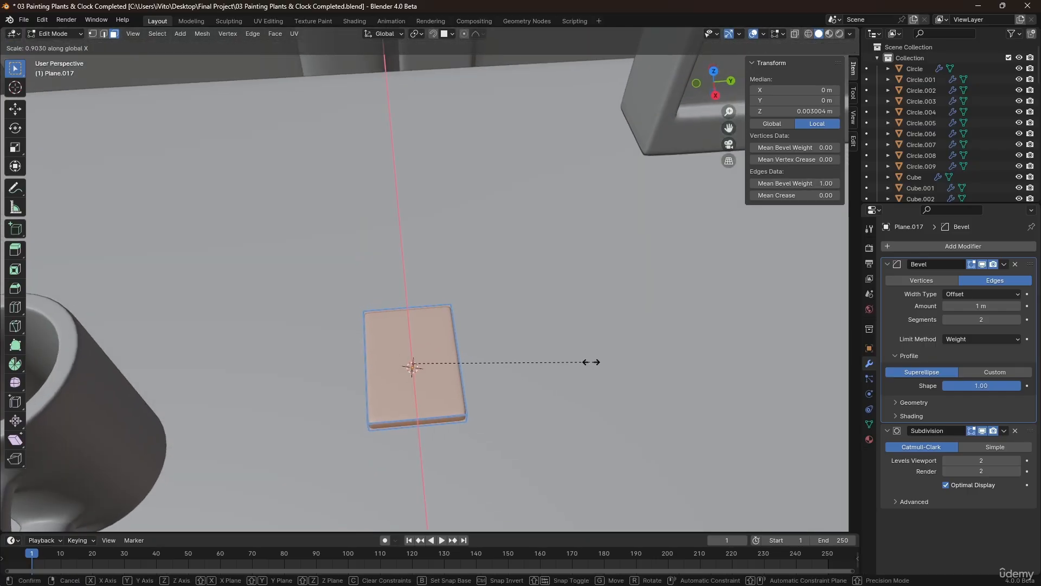
click(572, 364)
key(s)
key(y)
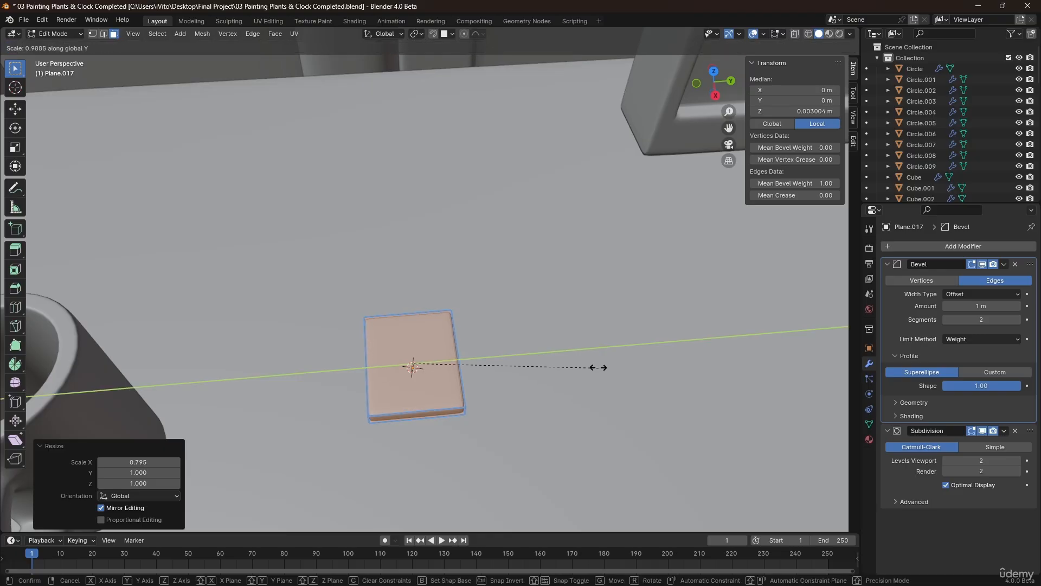
click(571, 363)
middle_drag(435, 363, 422, 389)
- Apply smooth shading to the small block
key(Tab)
right_click(401, 380)
click(378, 340)
- Bevel the two vertical corner edges on the block's side facing the mug with a width of about 0.0086 m and 3 segments
key(Tab)
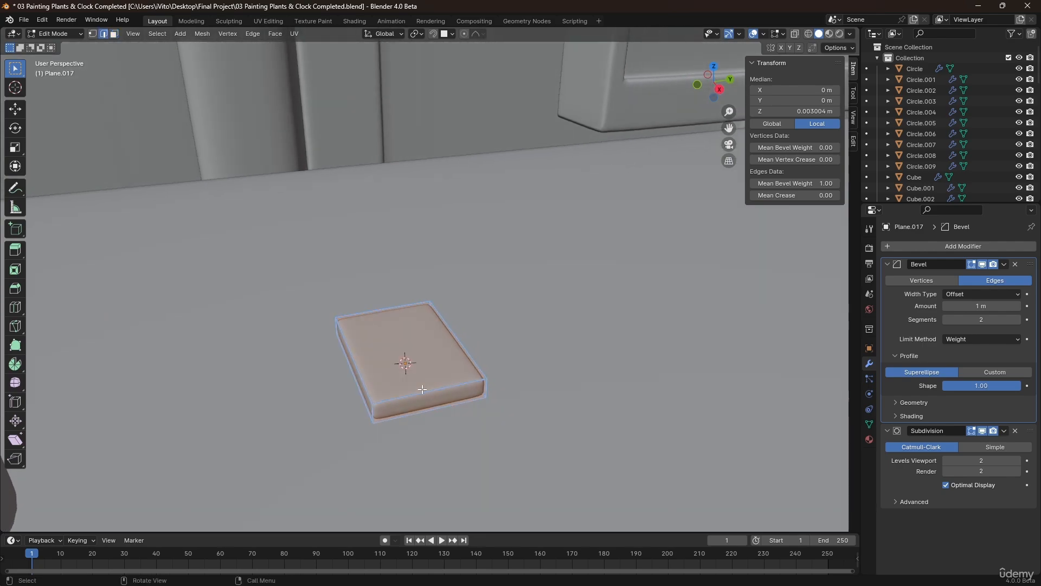
click(379, 406)
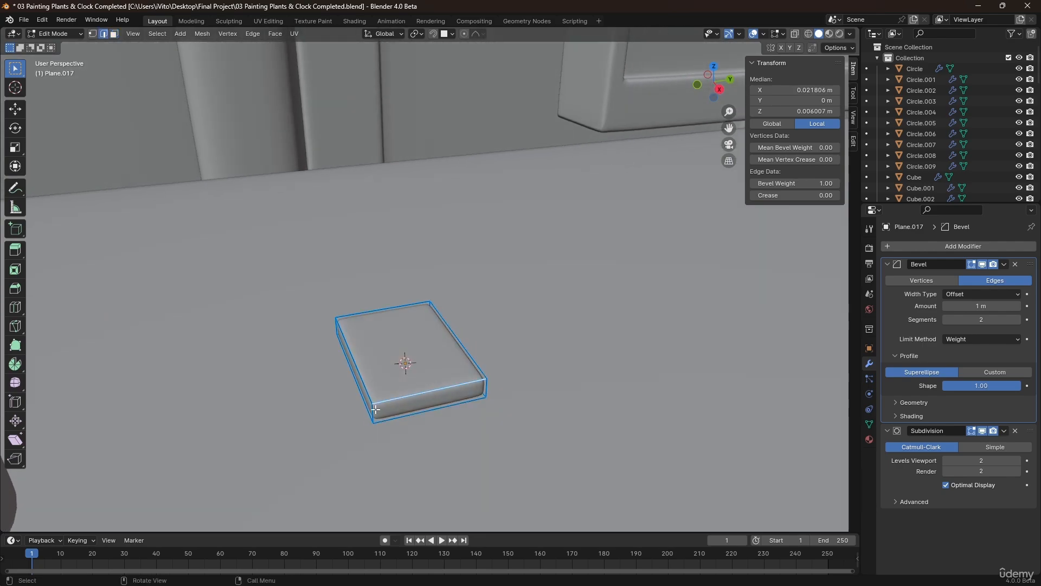
middle_drag(367, 383, 186, 342)
shift+middle_drag(242, 408, 258, 360)
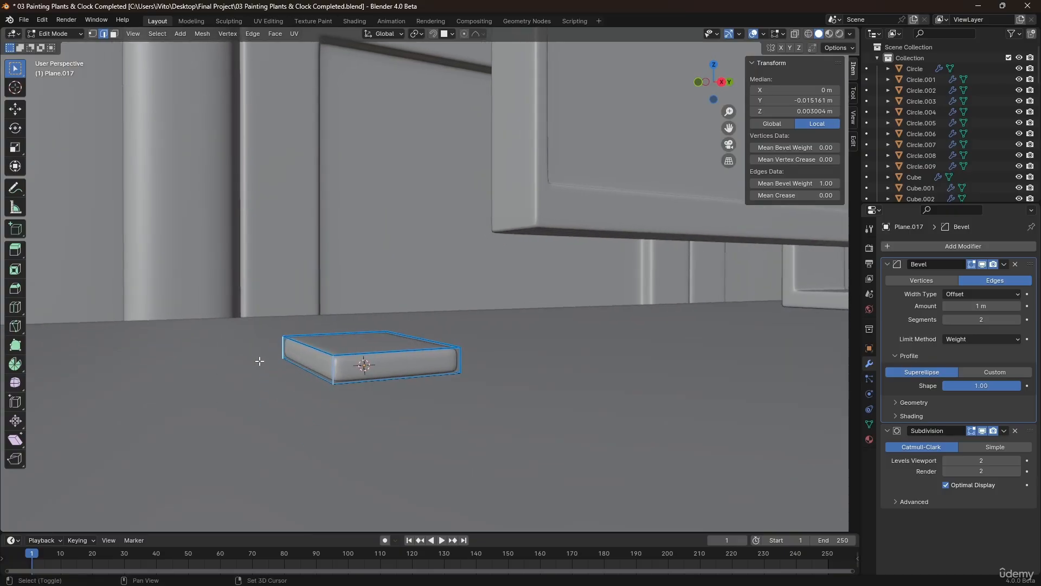
scroll(309, 374, up, 3)
middle_drag(360, 355, 372, 388)
key(ctrl+b)
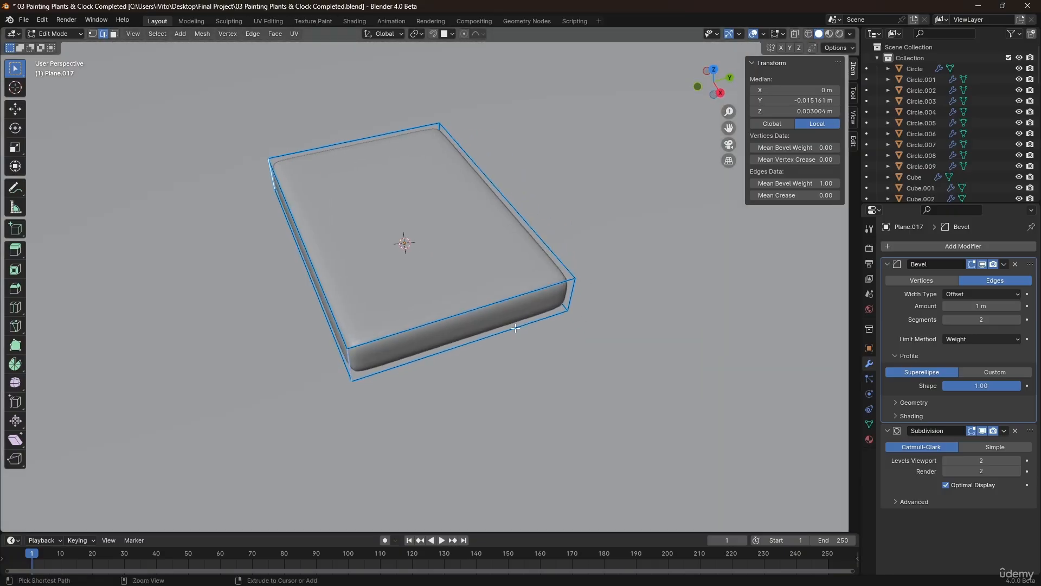
click(584, 317)
middle_drag(583, 317, 428, 219)
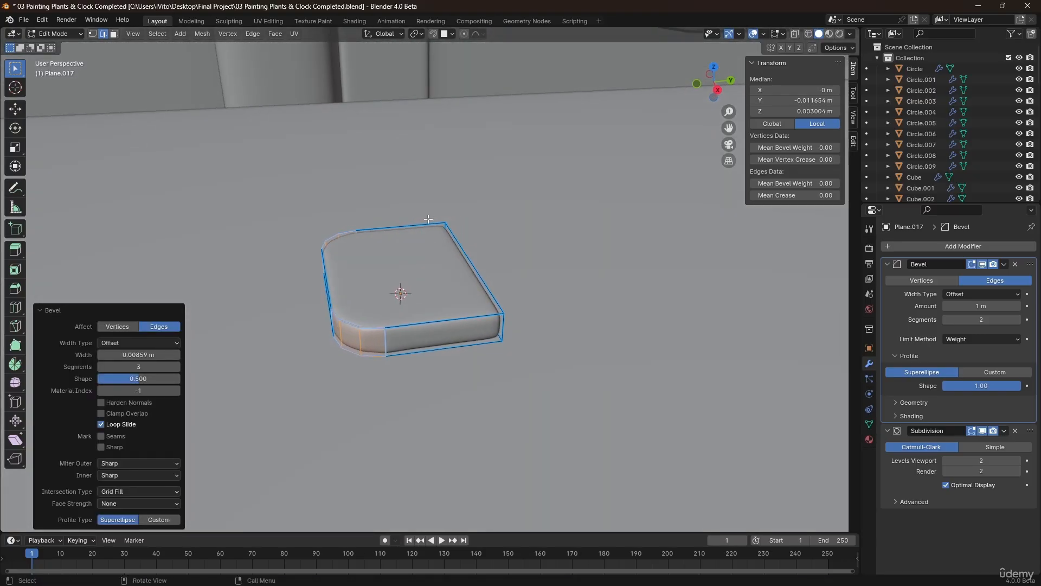
- Inset the three faces of one rounded corner of the block by about 0.0013 m
middle_drag(379, 275, 395, 308)
key(3)
middle_drag(329, 303, 389, 318)
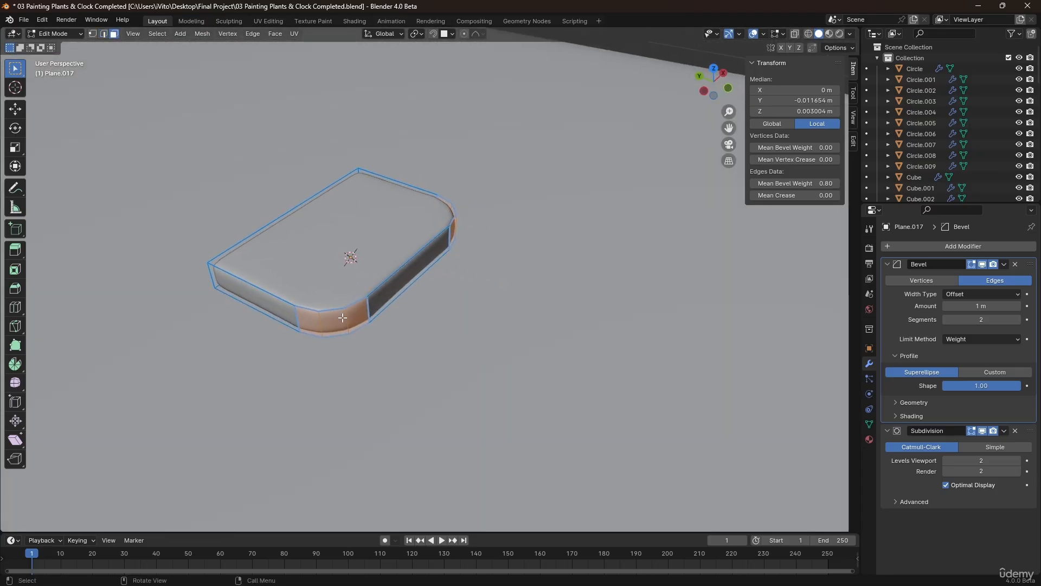
scroll(331, 317, up, 2)
click(306, 321)
shift+click(356, 319)
shift+click(335, 320)
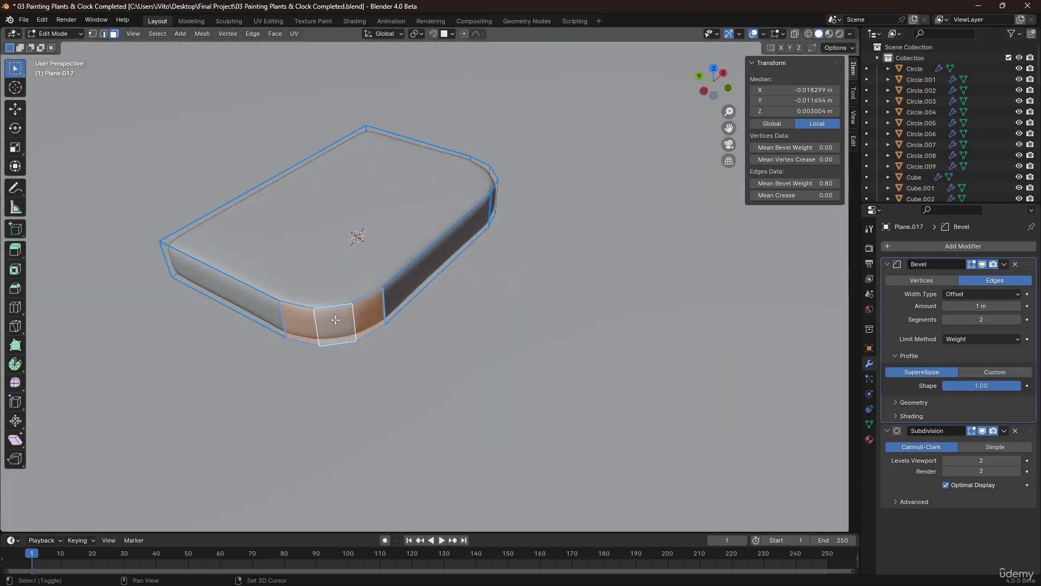
key(i)
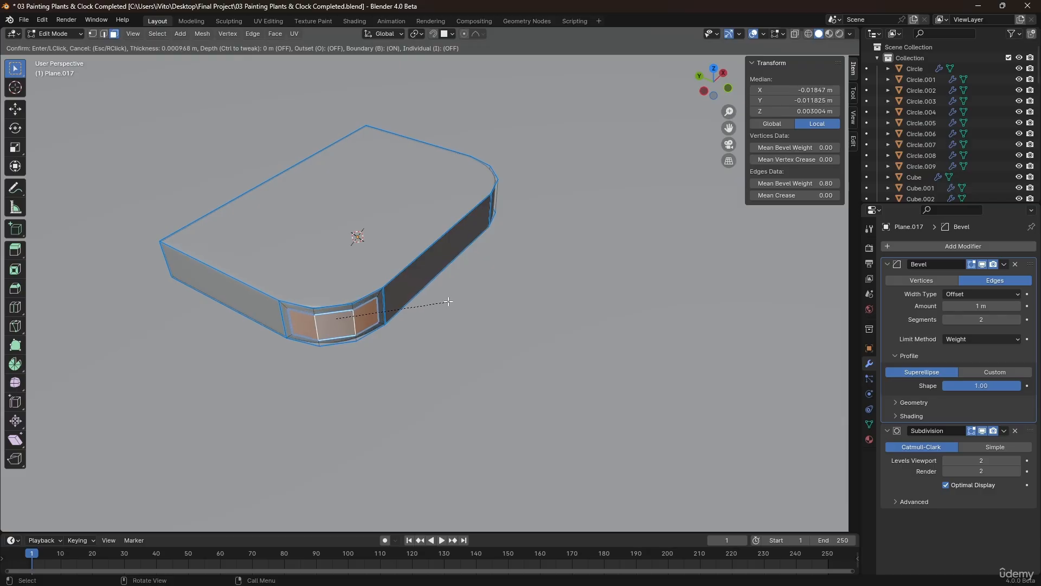
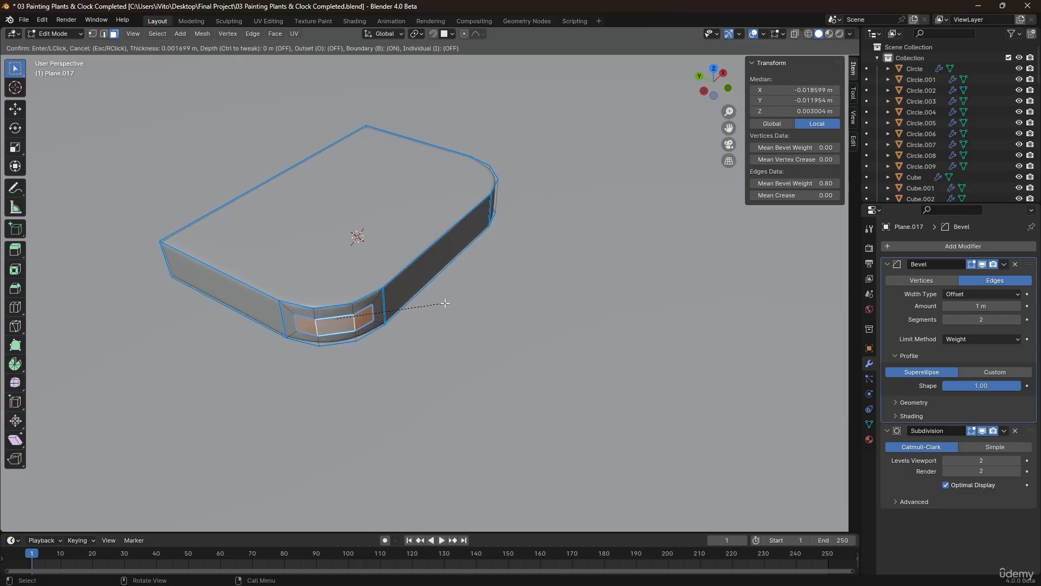
click(448, 302)
scroll(344, 311, up, 3)
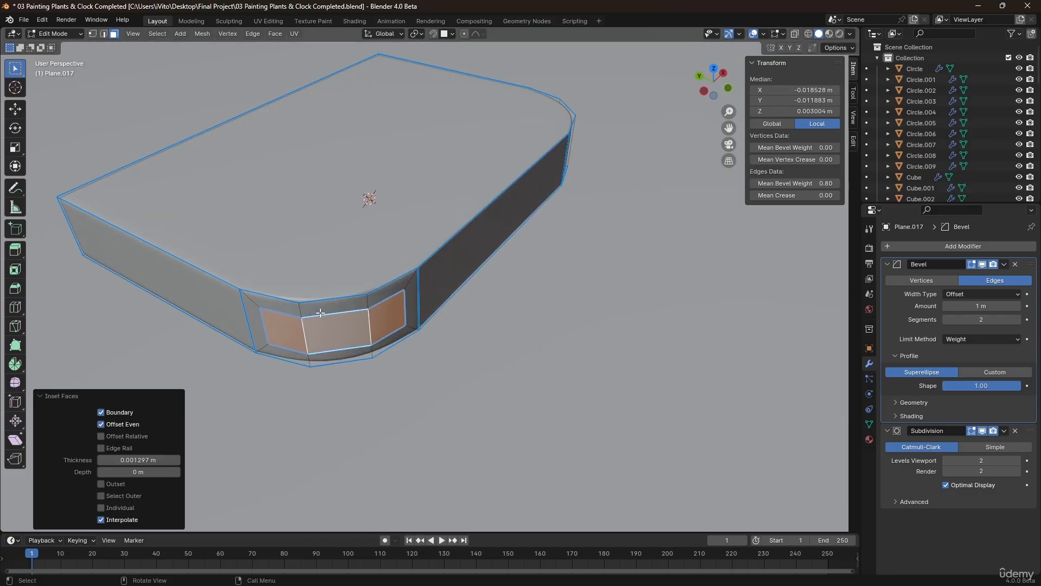
- Set the inset corner faces' mean edge bevel weight to 0.00 and extrude them slightly outward as a raised pad
middle_drag(330, 318, 302, 274)
drag(779, 186, 672, 185)
mouse_move(409, 314)
middle_down()
mouse_move(404, 301)
mouse_move(416, 318)
middle_up()
key(e)
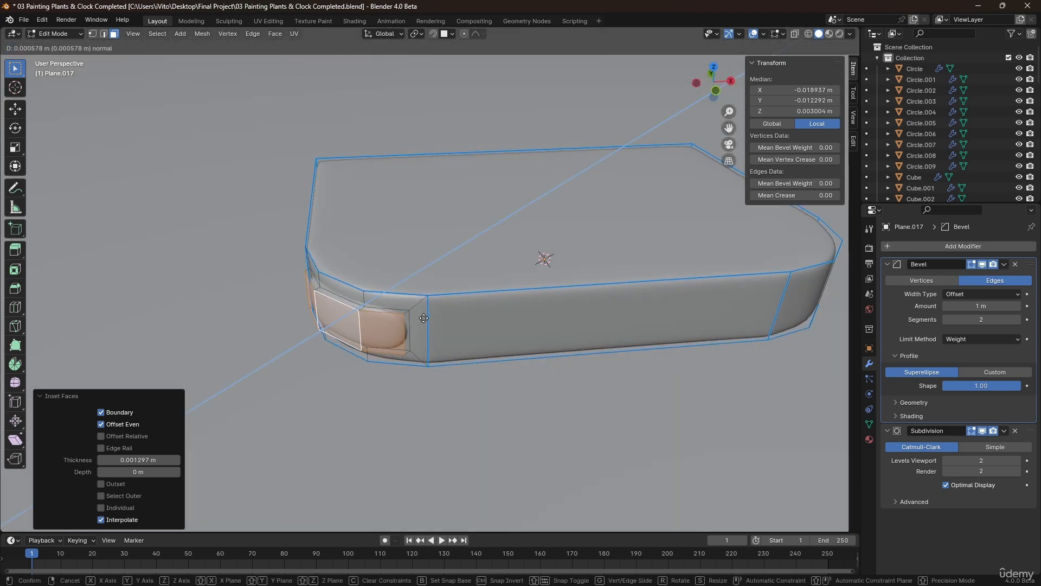
click(422, 319)
middle_drag(414, 309, 403, 316)
key(Tab)
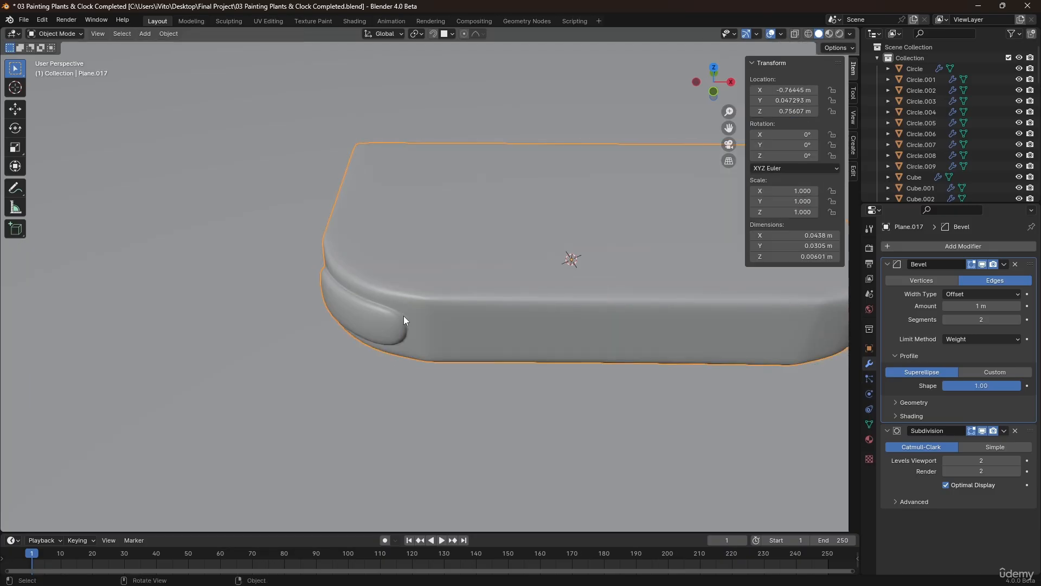
- Duplicate the block's flat side face opposite the rounded corners in place and separate it into its own object
scroll(425, 307, down, 2)
middle_drag(518, 299, 360, 282)
key(Tab)
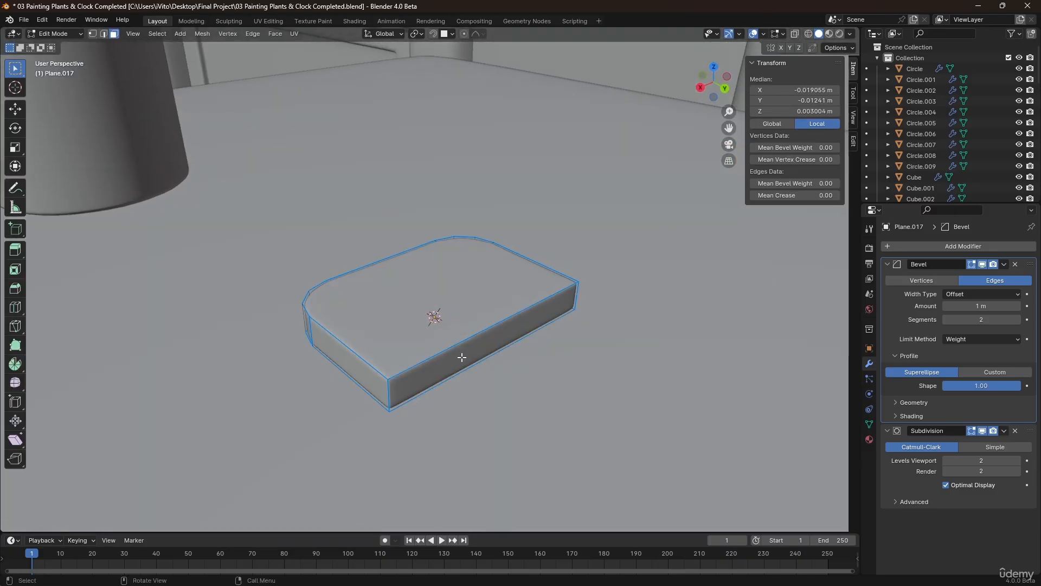
click(461, 357)
key(shift+d)
key(Escape)
key(p)
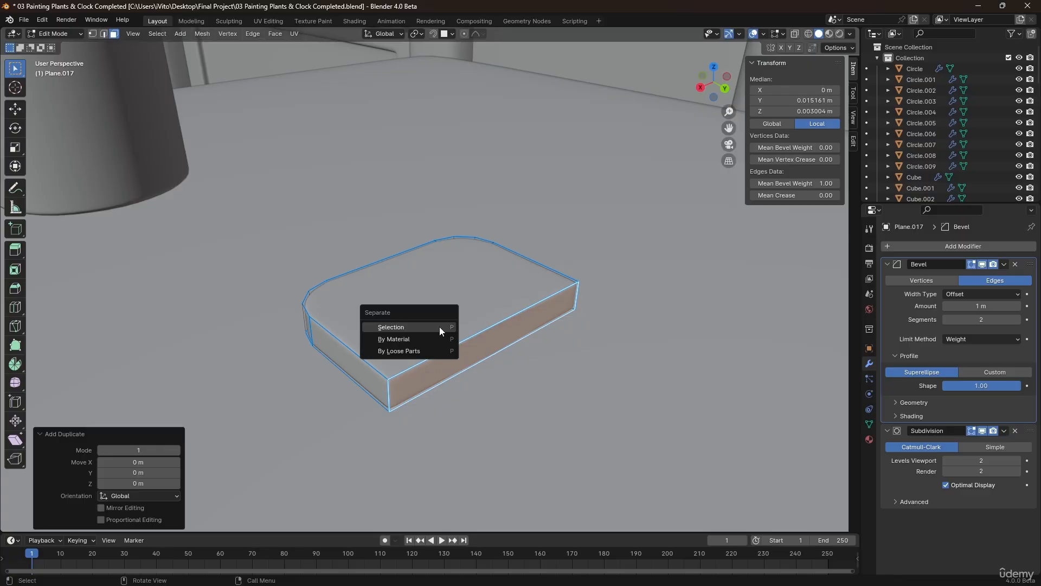
click(439, 327)
key(Tab)
- Extrude the separated side face outward from the rounded block into a slab about 0.065 m long
middle_drag(442, 333, 478, 320)
click(470, 341)
scroll(399, 305, down, 2)
key(Tab)
key(a)
key(e)
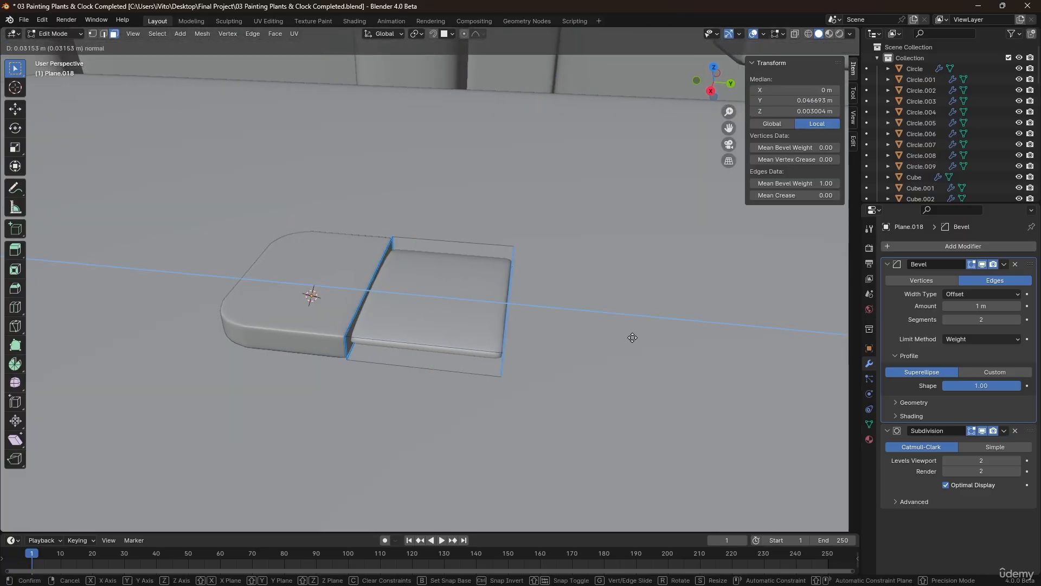
click(753, 350)
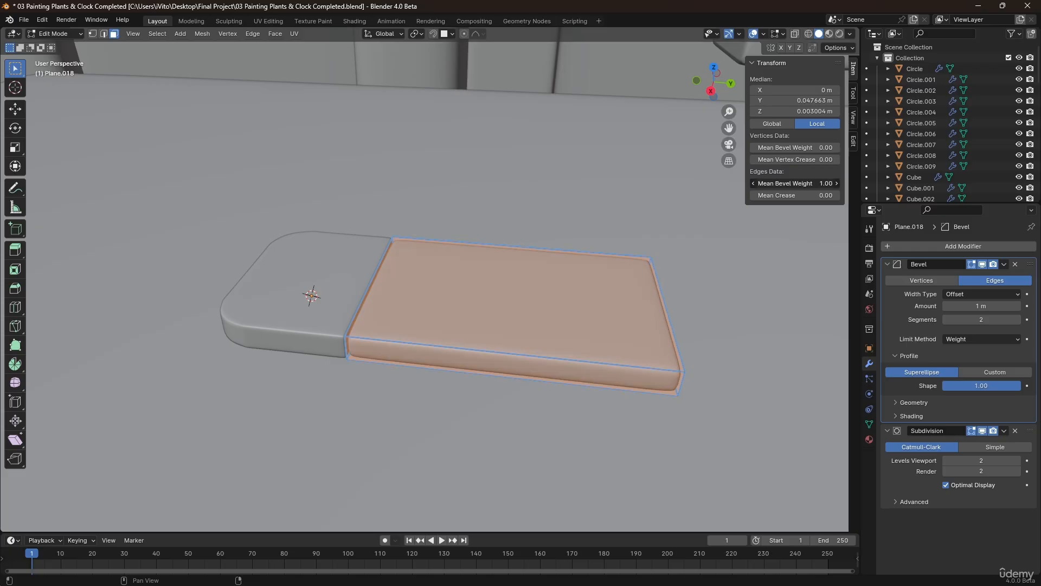
key(Tab)
- Shorten the rounded block by moving its flat-side vertices about -0.0097 m along Y
middle_drag(589, 269, 453, 300)
click(259, 264)
middle_drag(259, 265, 219, 166)
key(Tab)
shift+middle_drag(206, 231, 255, 240)
scroll(261, 240, up, 2)
key(1)
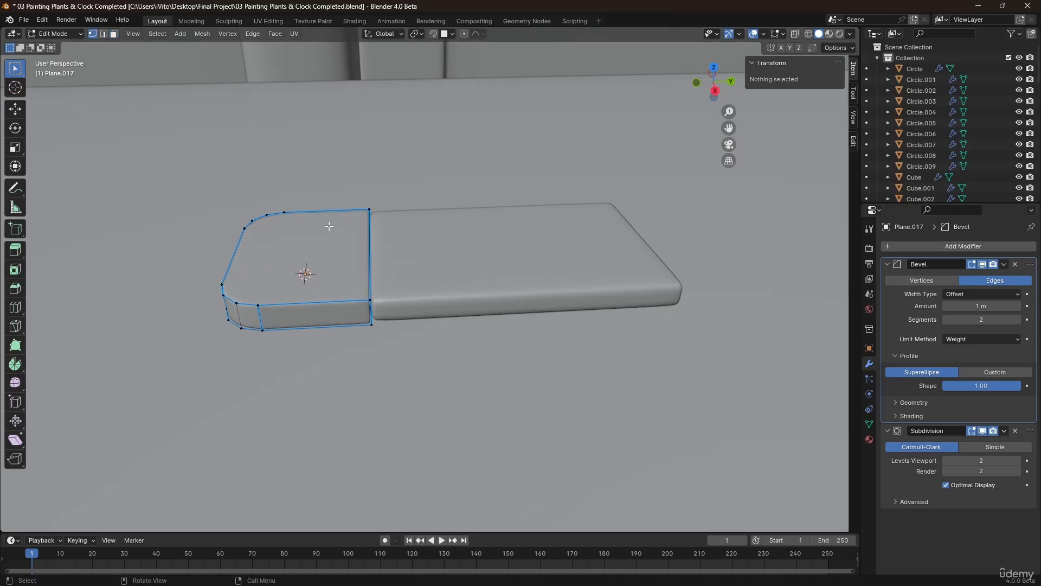
key(alt+z)
drag(349, 175, 423, 355)
key(g)
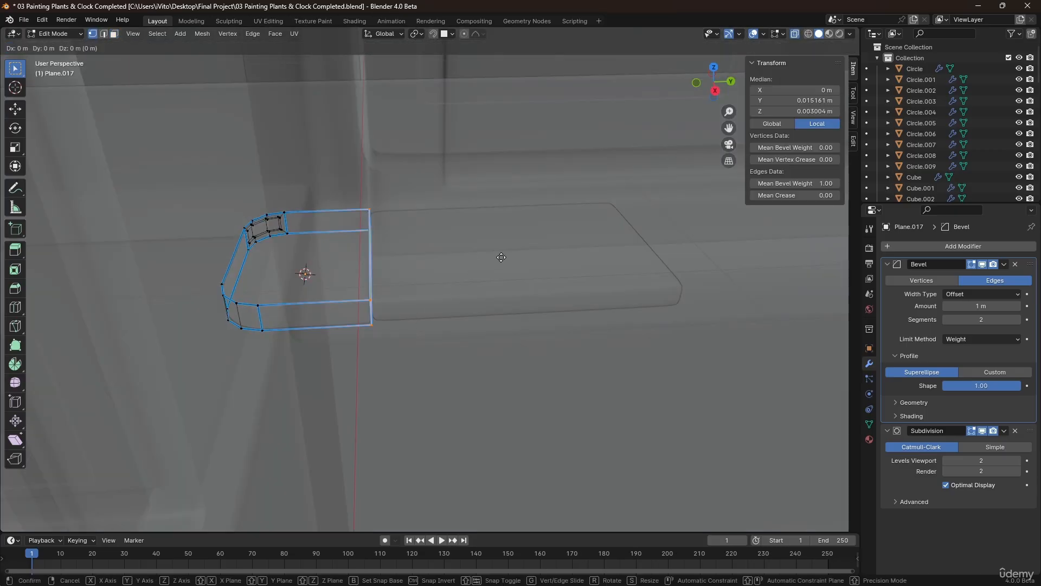
key(y)
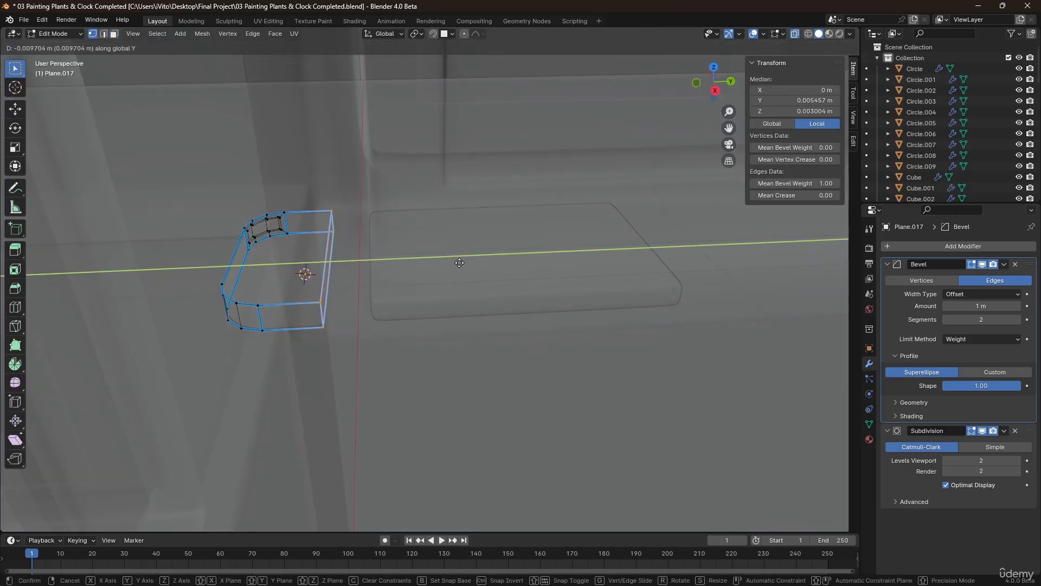
click(459, 263)
key(Tab)
key(alt+z)
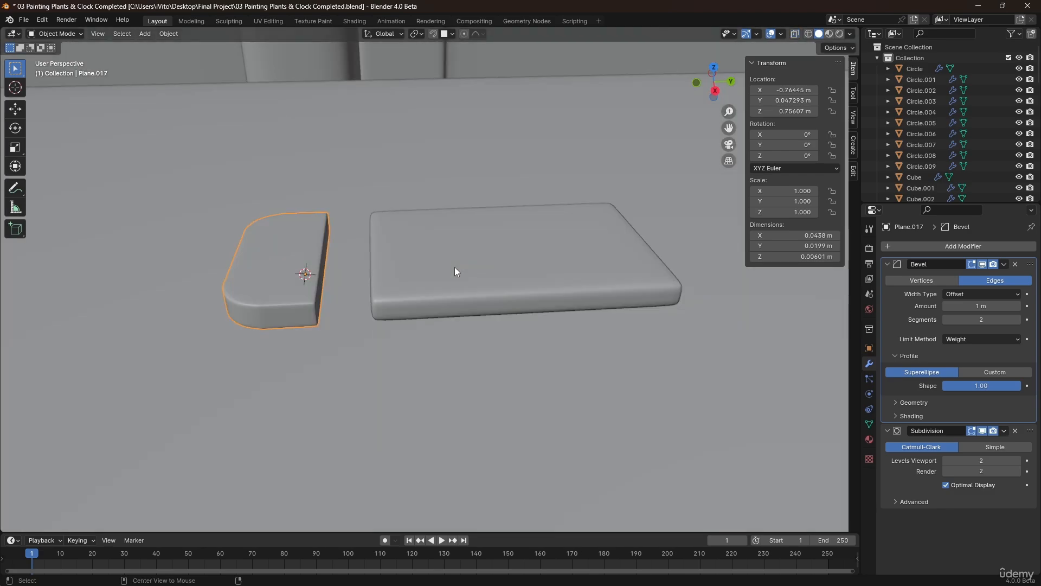
- Move the wide slab -0.011157 m along Y so it meets the shortened rounded block
click(455, 267)
key(g)
key(x)
key(y)
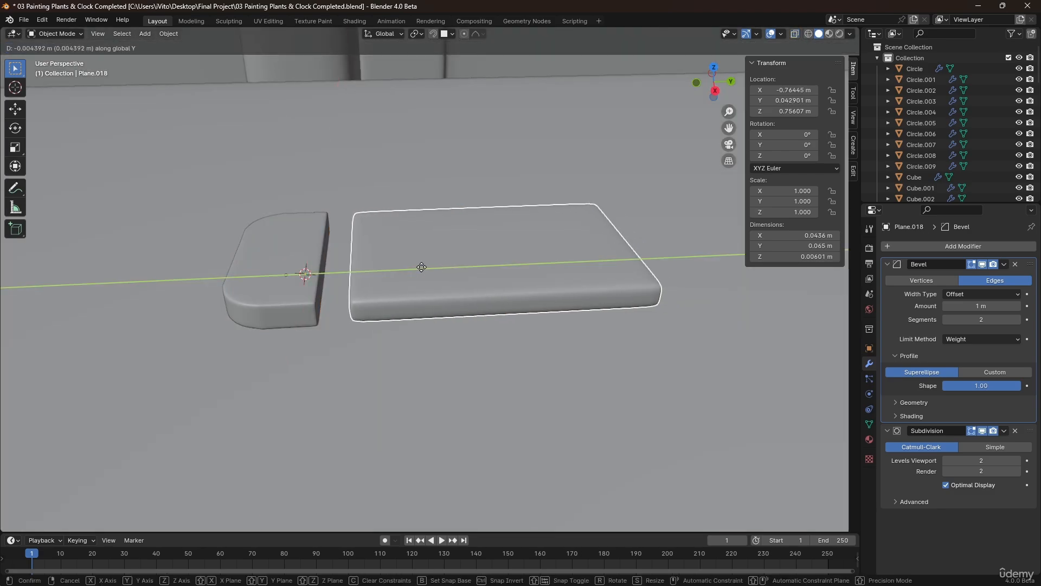
click(407, 268)
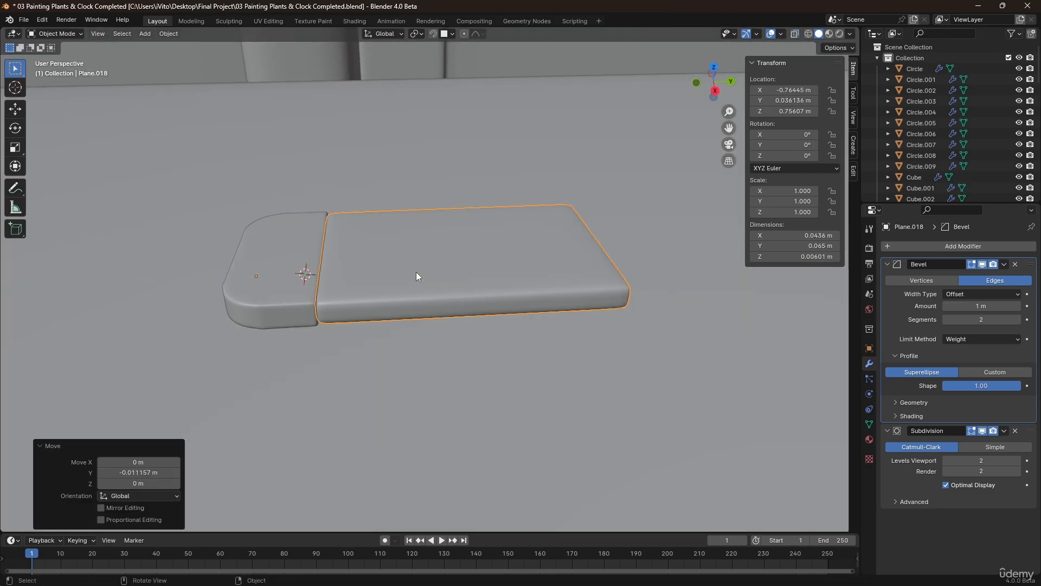
- Set the wide slab's origin to its geometry
right_click(404, 253)
mouse_move(382, 297)
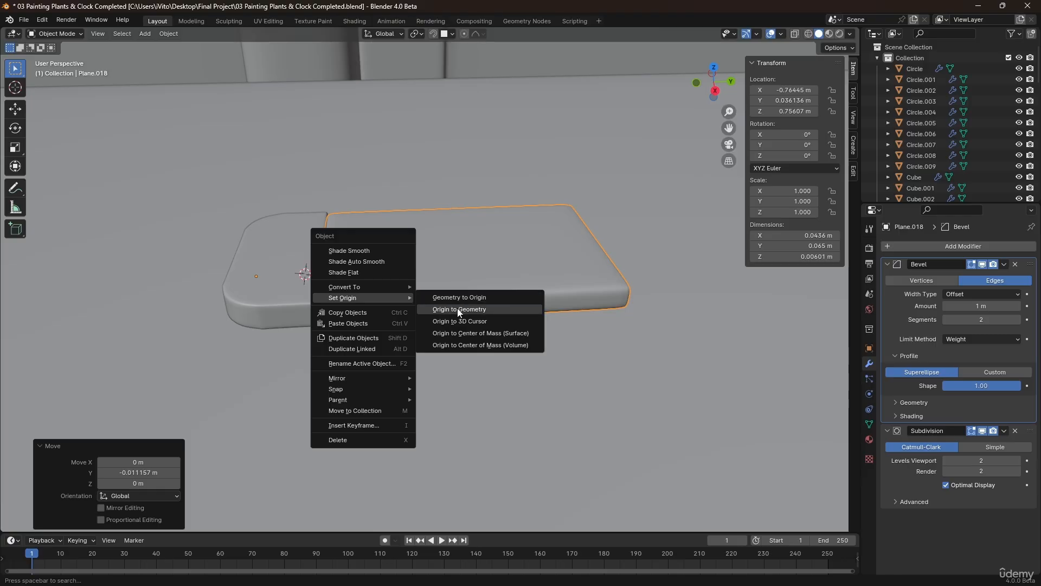
click(457, 308)
- Add a Mirror modifier to the rounded end piece, mirroring on Y only with the wide slab as mirror object
middle_drag(441, 249, 338, 263)
click(281, 228)
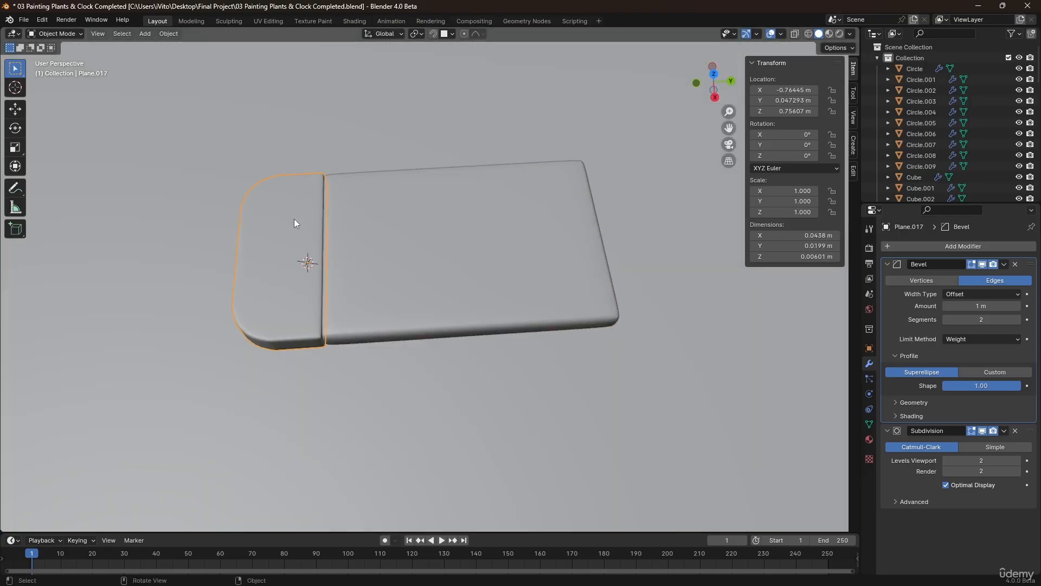
shift+middle_drag(302, 211, 309, 244)
key(q)
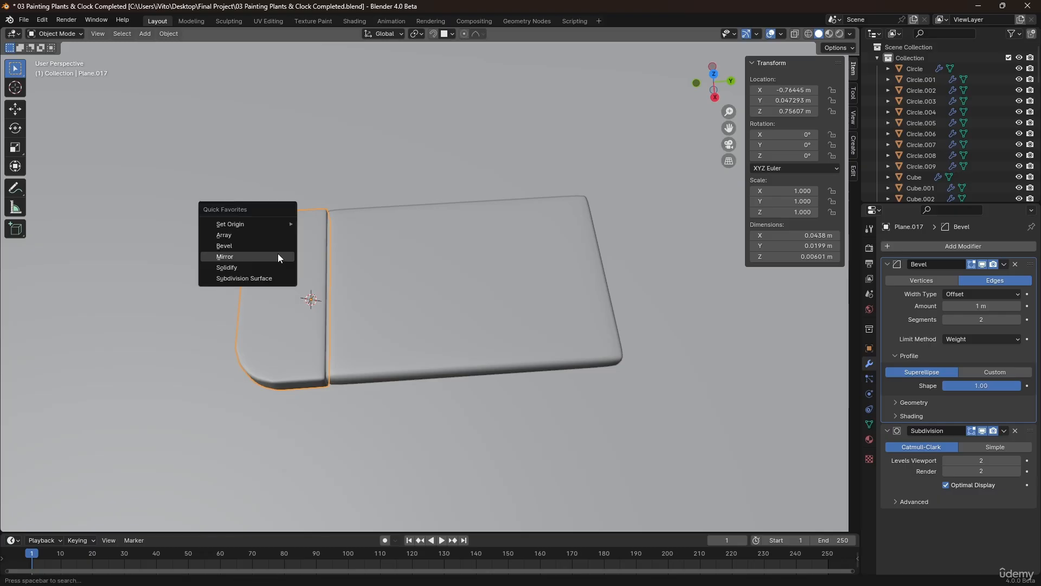
click(248, 255)
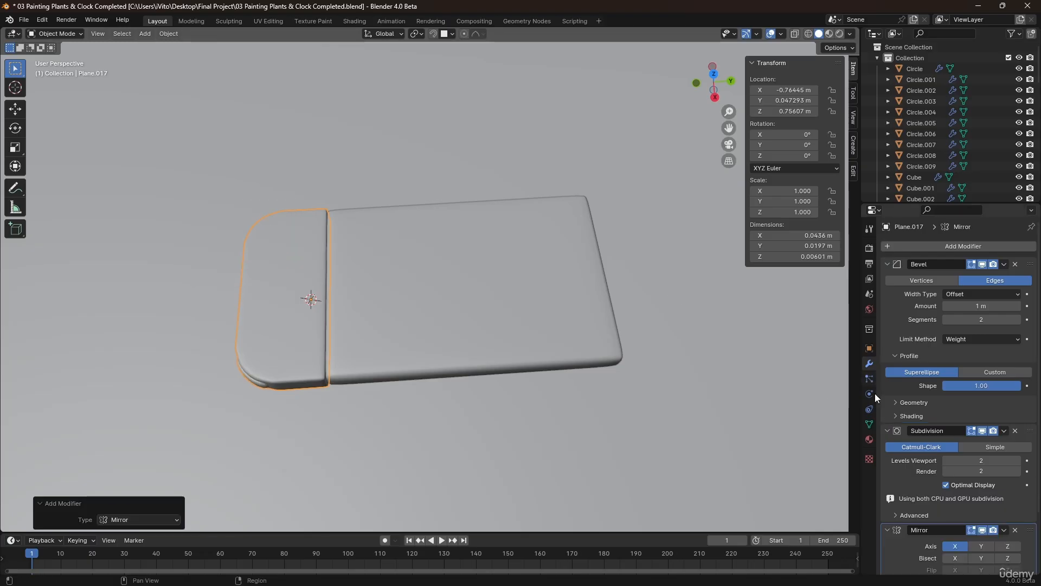
scroll(916, 423, down, 3)
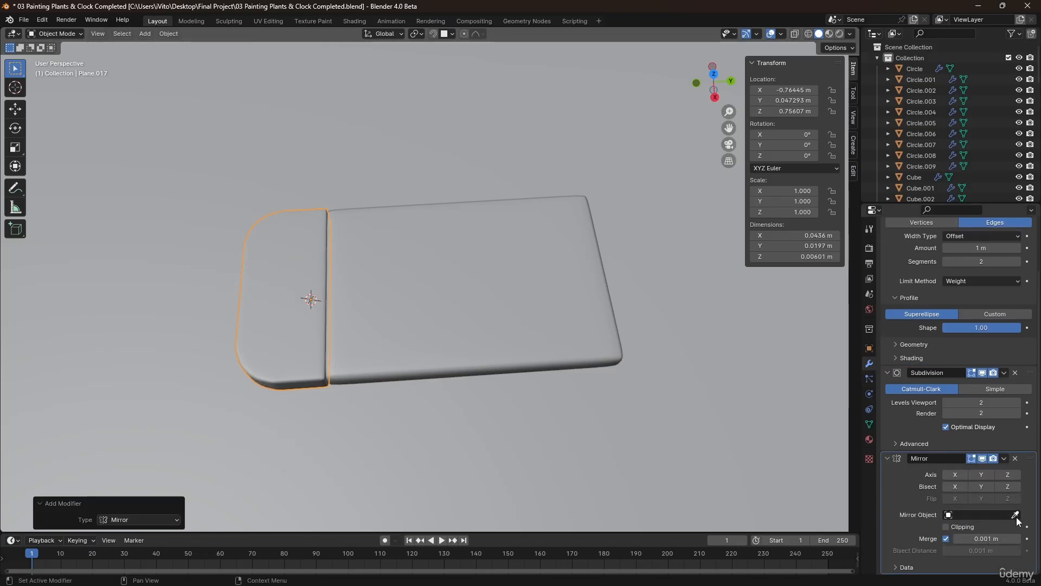
click(566, 345)
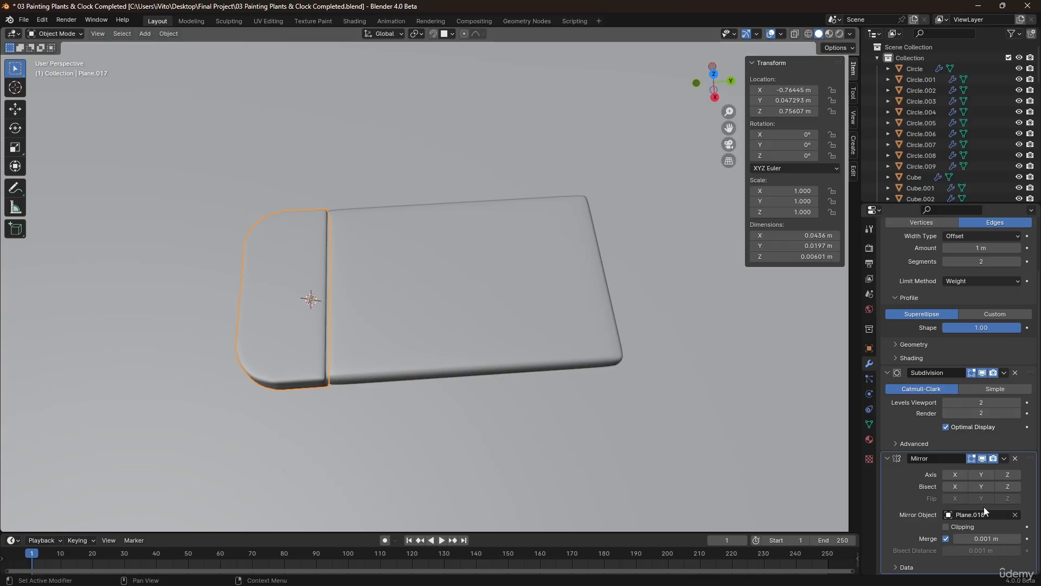
click(983, 475)
mouse_move(500, 287)
middle_down()
mouse_move(497, 232)
mouse_move(513, 251)
mouse_move(401, 293)
mouse_move(502, 266)
middle_up()
- Place the 3D cursor on the rounded end piece, add a 10-vertex circle there and scale it down to a small button outline
scroll(397, 304, up, 3)
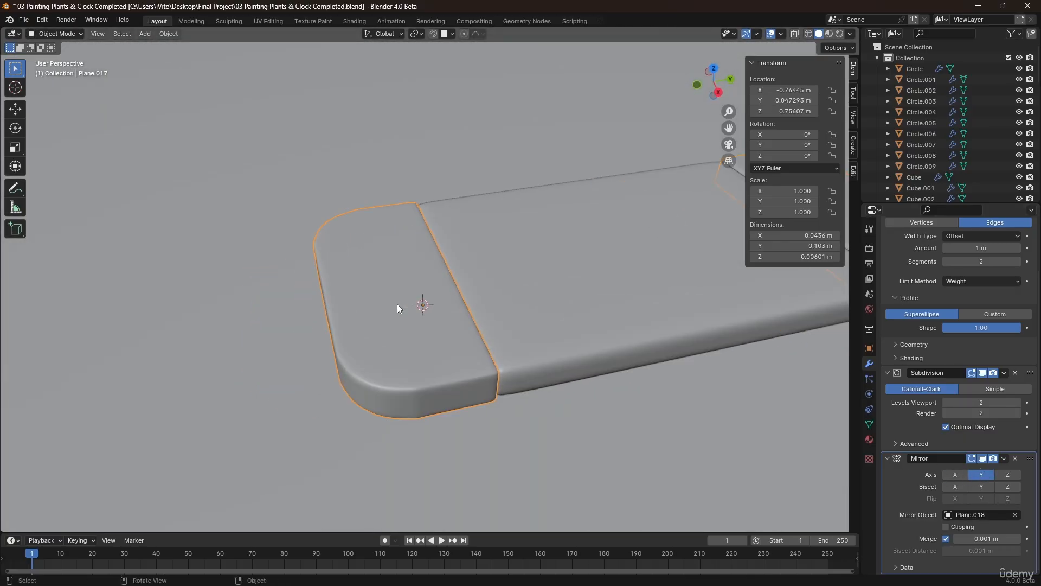
middle_drag(396, 304, 385, 338)
middle_drag(387, 277, 366, 240)
key(shift+a)
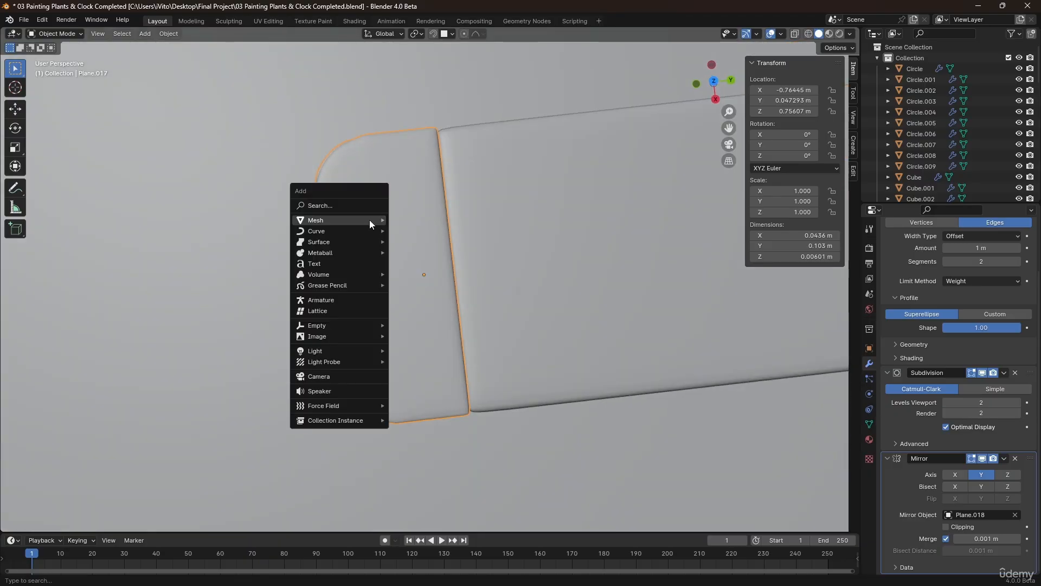
mouse_move(370, 220)
click(414, 242)
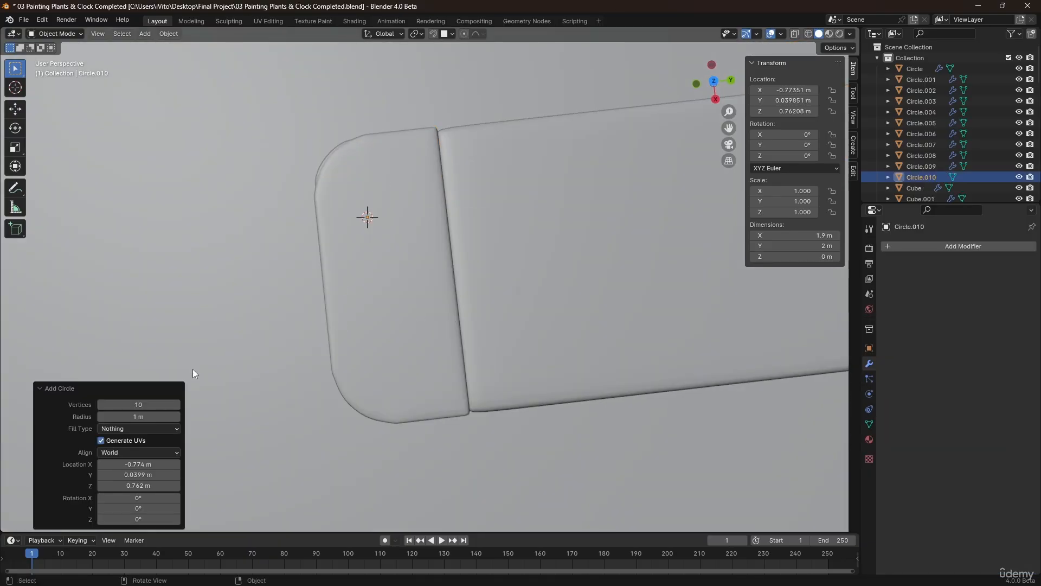
key(Tab)
key(s)
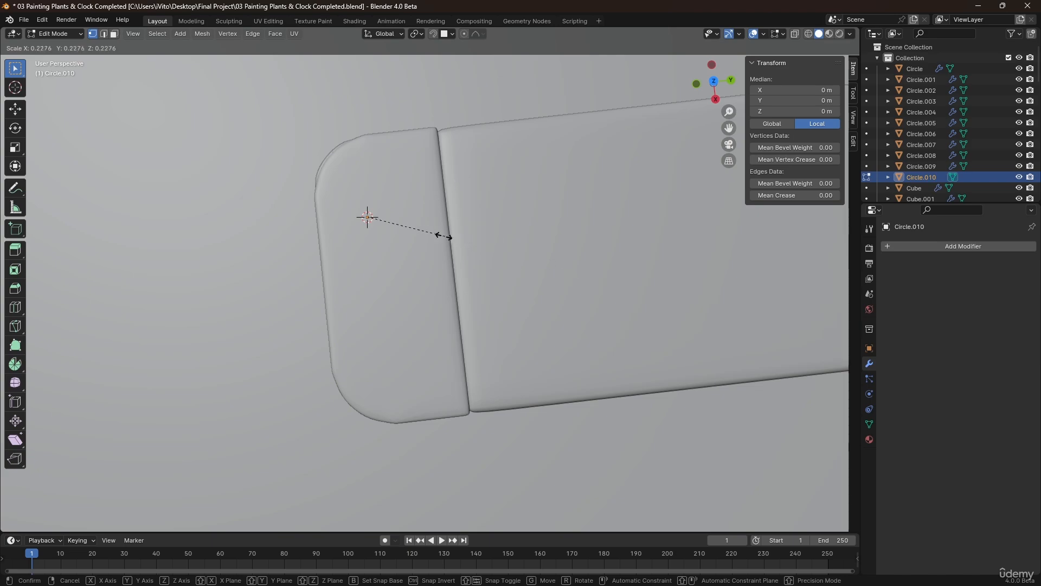
click(384, 223)
key(s)
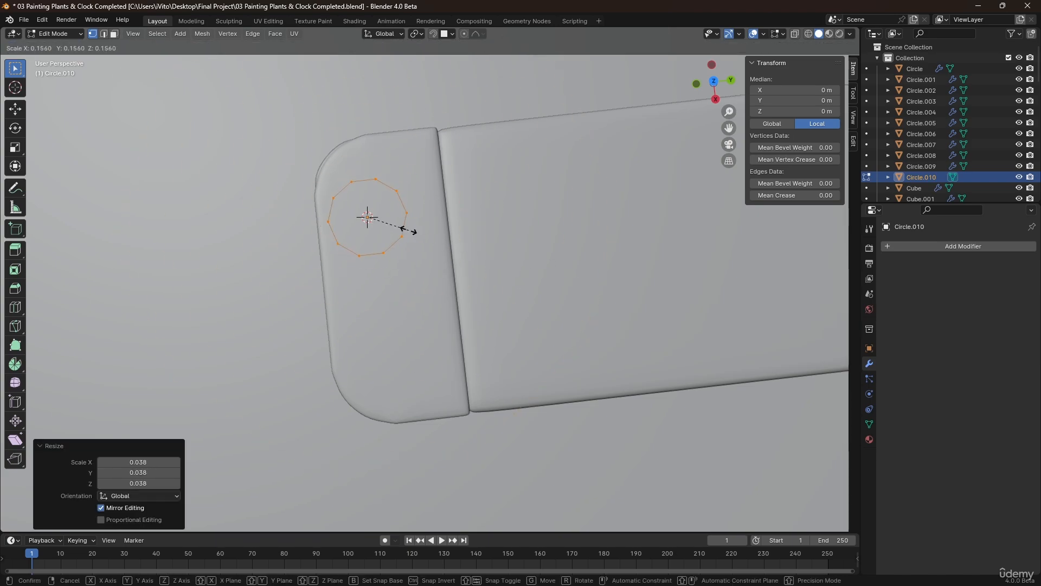
click(378, 221)
- Fill the circle with a face and extrude it up 0.00108 m
scroll(383, 225, up, 5)
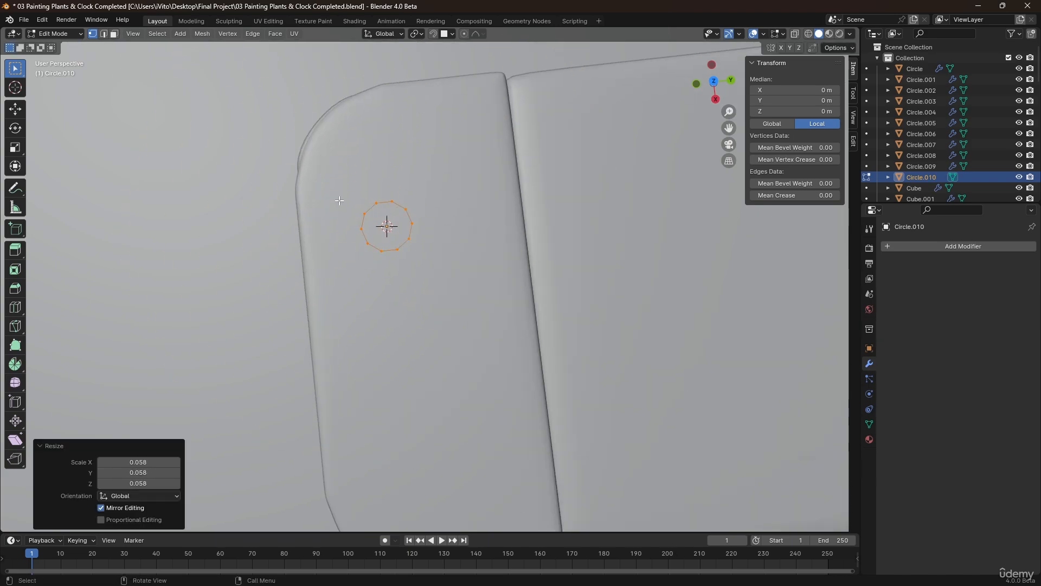
key(f)
key(e)
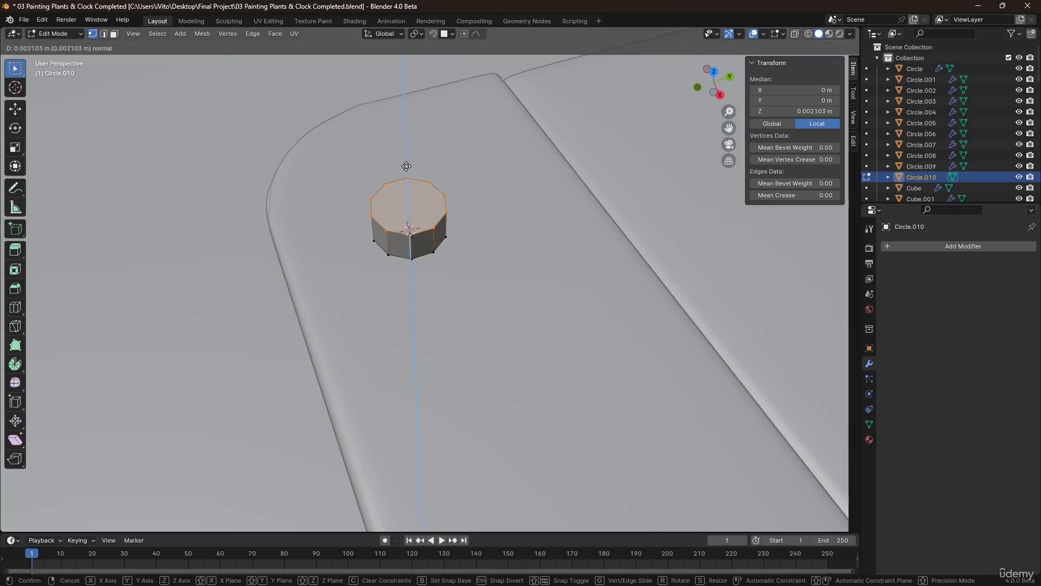
click(405, 175)
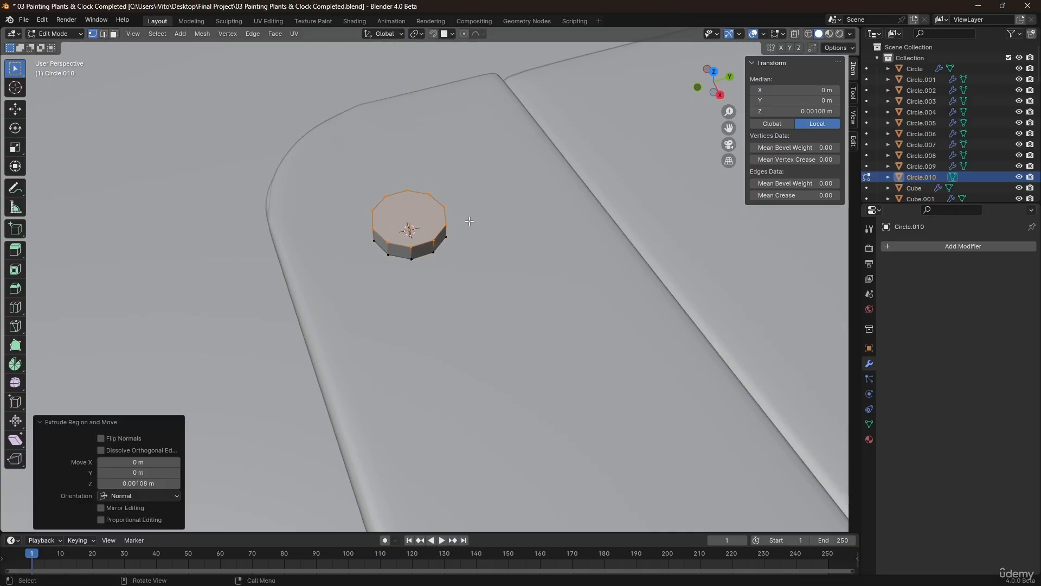
middle_drag(470, 221, 433, 188)
scroll(428, 209, up, 3)
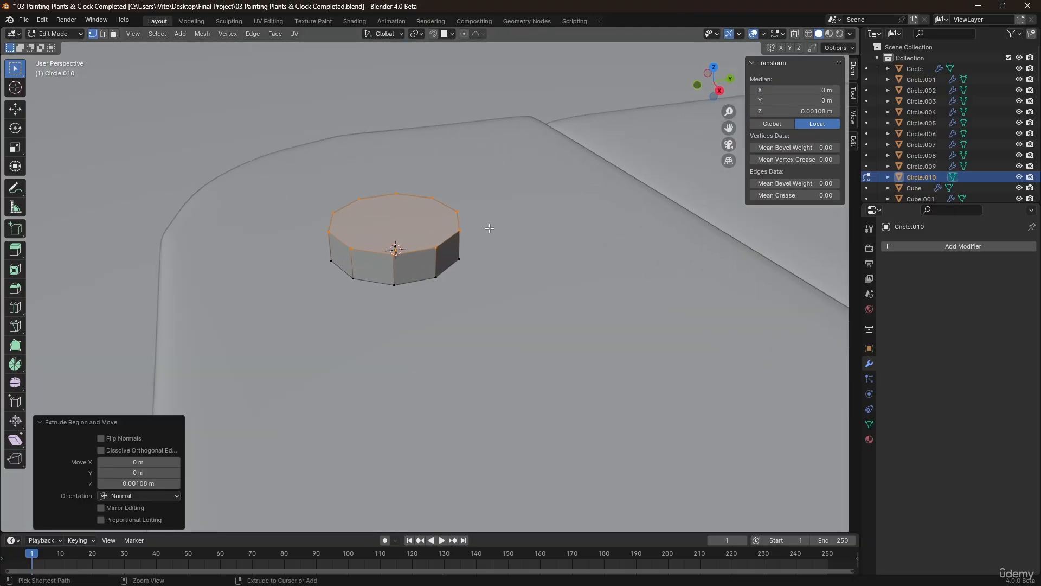
- Bevel the button's top rim with a width of about 0.0003 m and 2 segments
key(i)
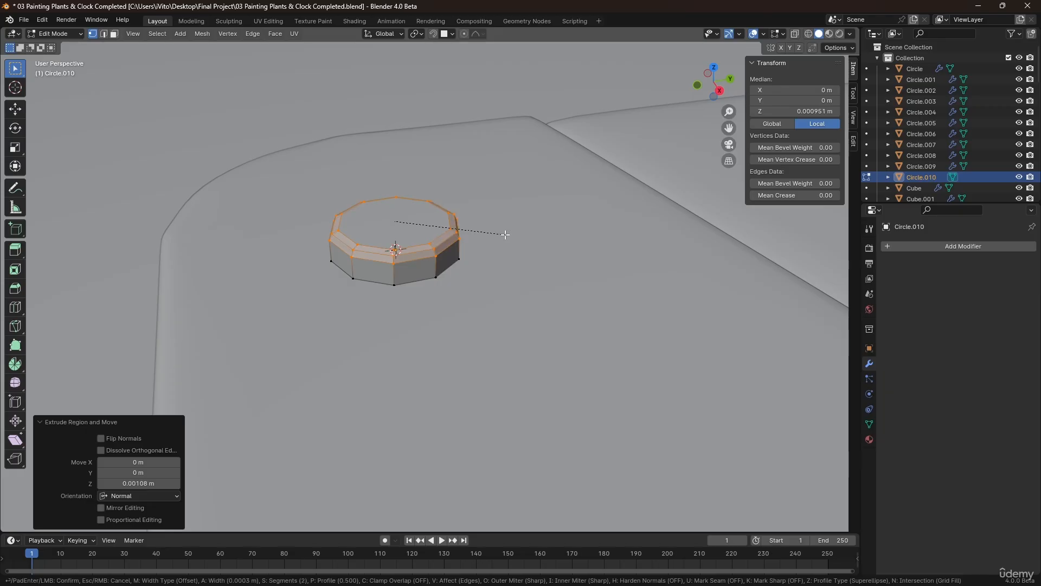
click(504, 235)
key(Tab)
- Add a level 2 Subdivision modifier to the button and shade it smooth
key(ctrl+2)
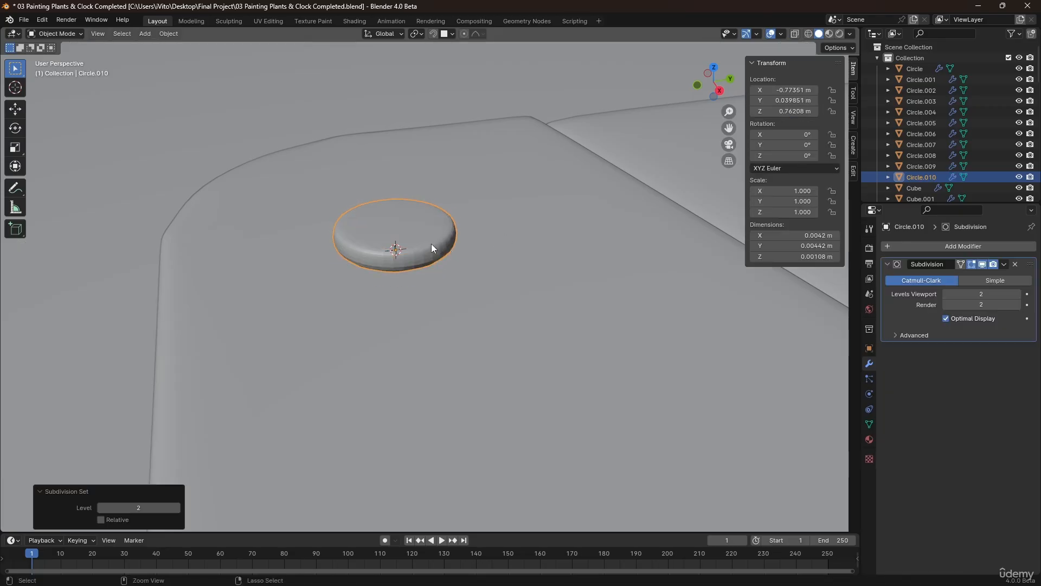
right_click(431, 243)
mouse_move(430, 243)
click(410, 197)
- Add a loop cut around the button's side and slide it close to the base edge
key(Tab)
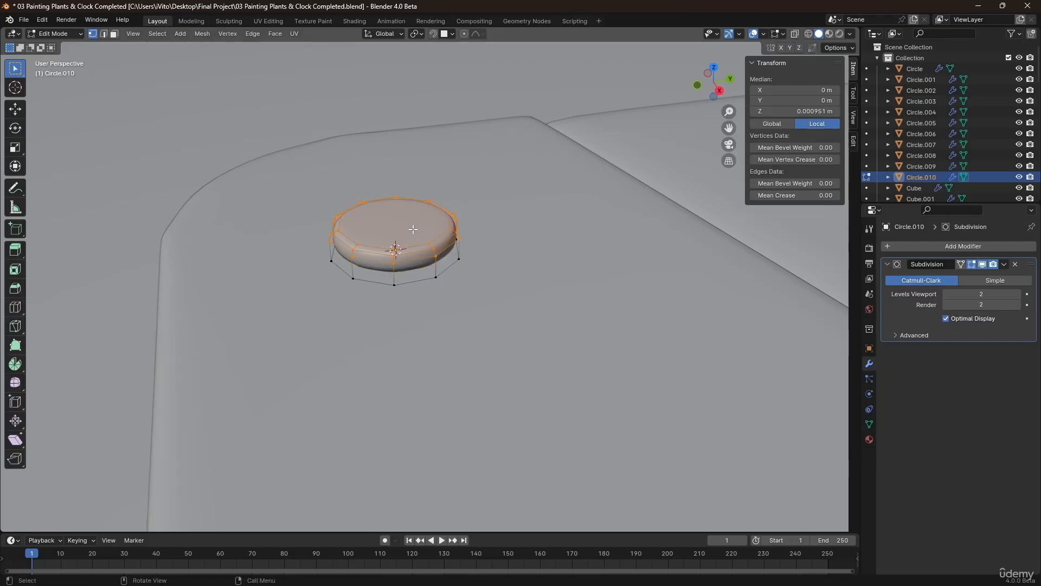
key(ctrl+r)
click(397, 272)
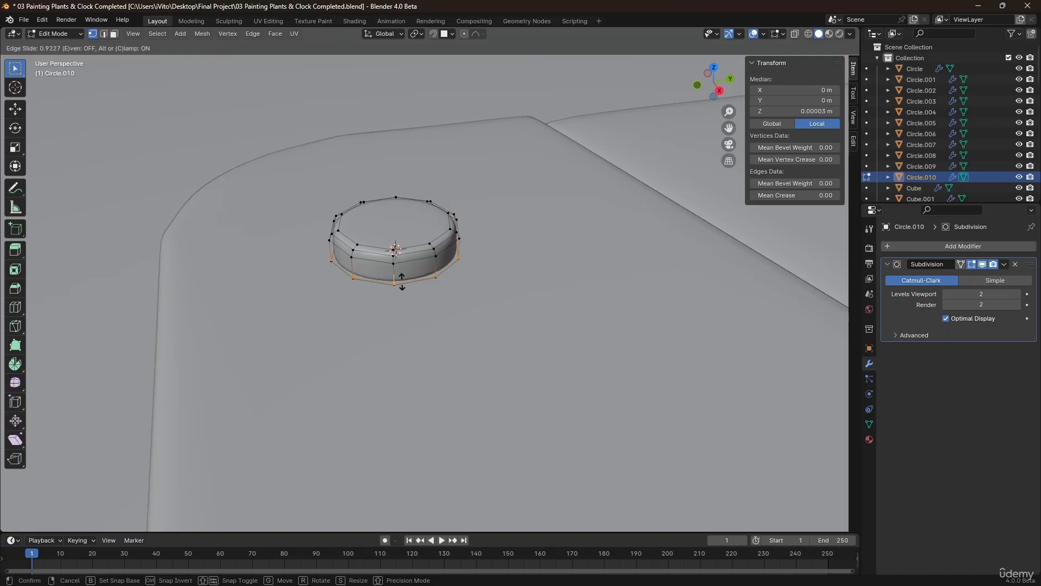
click(402, 281)
key(Tab)
- Lower the button into the end piece by 0.000109 m along Z
key(g)
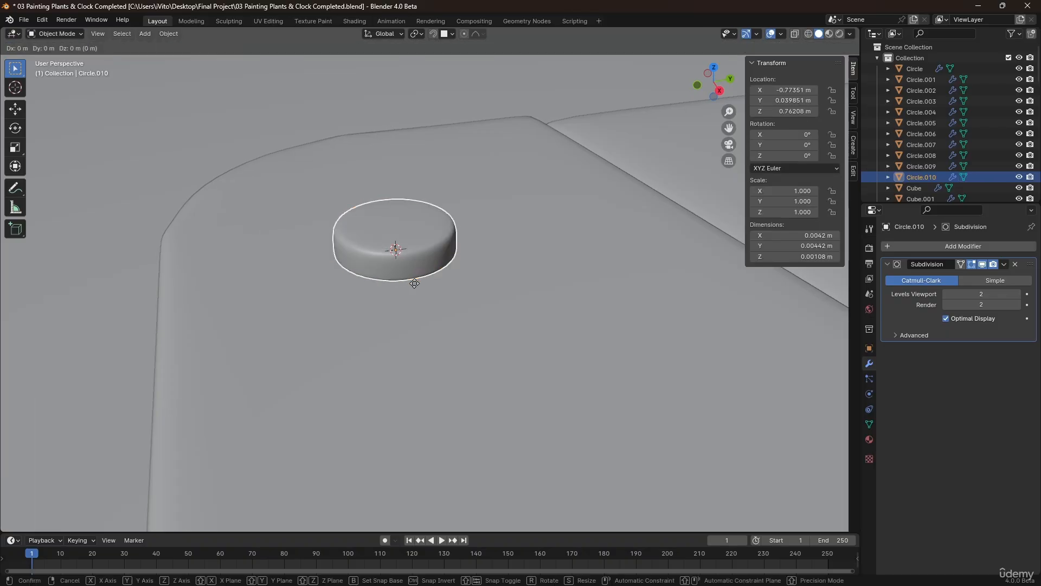
key(z)
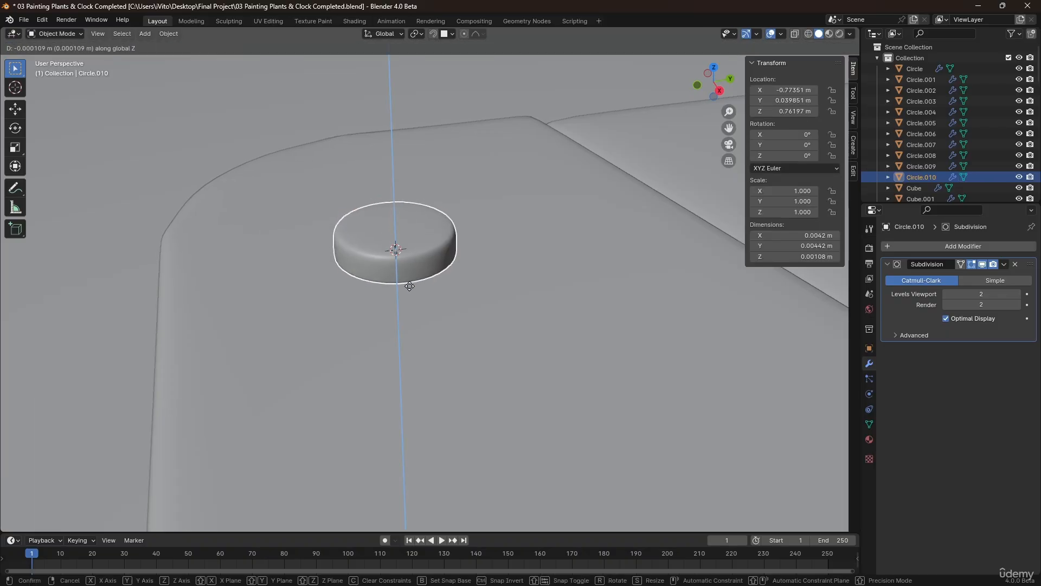
click(417, 255)
middle_drag(418, 252, 435, 254)
- From the top view, duplicate the button and offset the copy by 0.005299 m in X and 0.001361 m in Y
key(KP_7)
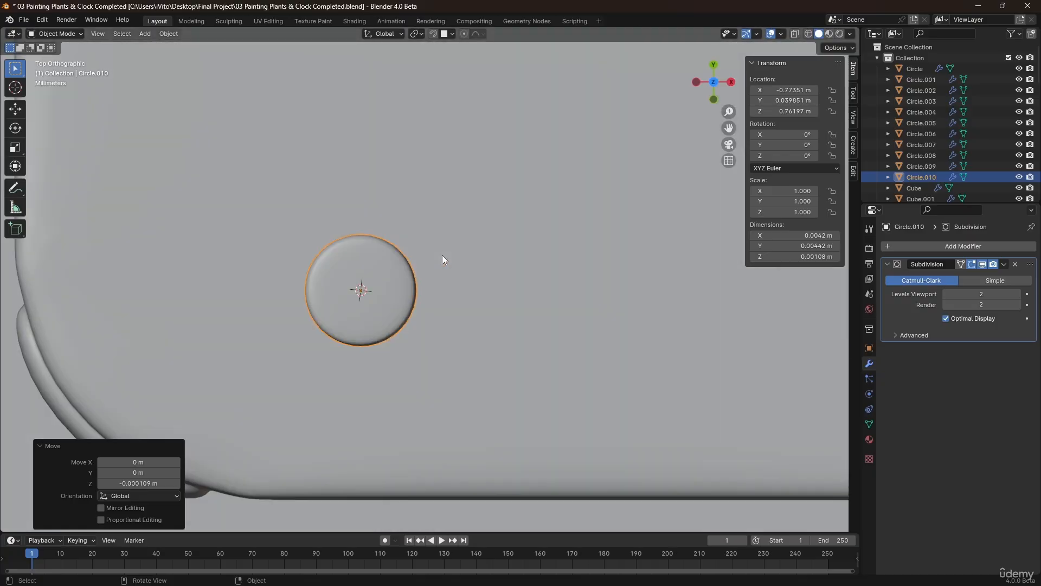
scroll(440, 254, down, 4)
shift+middle_drag(466, 221, 451, 244)
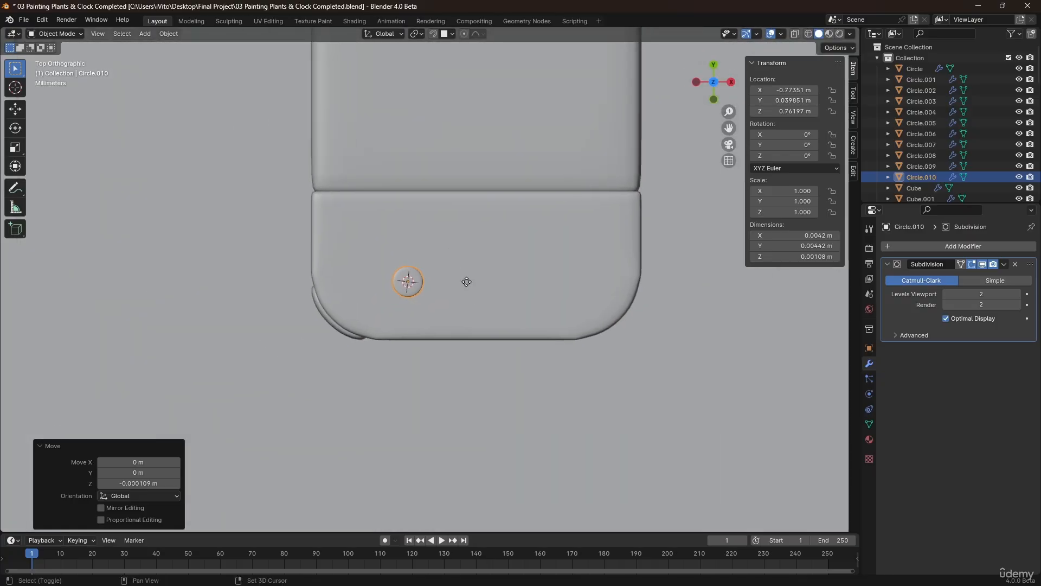
key(shift+d)
click(509, 289)
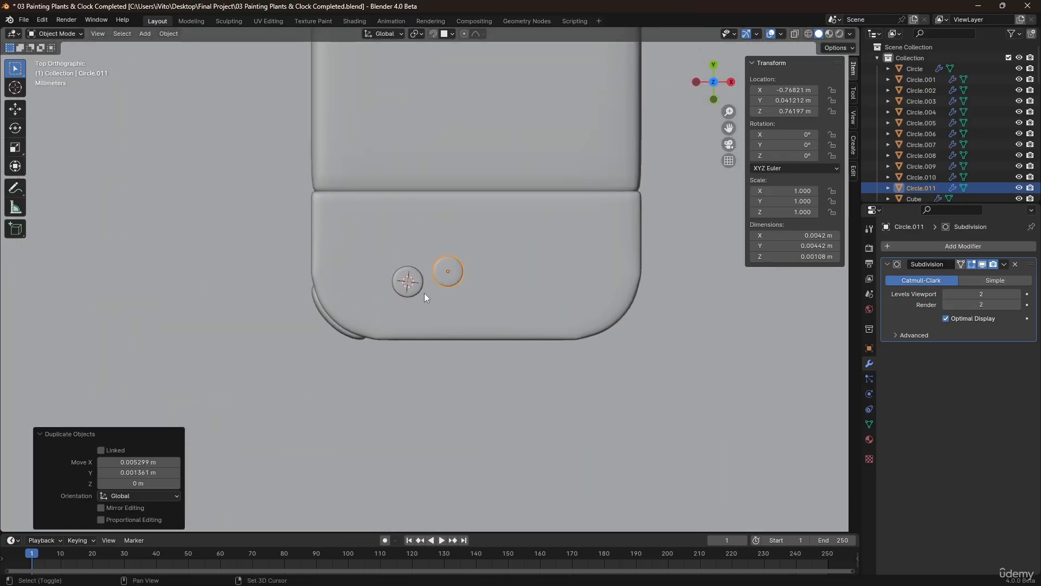
- Duplicate both buttons together and offset the copies by -0.001575 m in X and 0.004869 m in Y to form a four-button cluster
shift+click(413, 283)
key(shift+d)
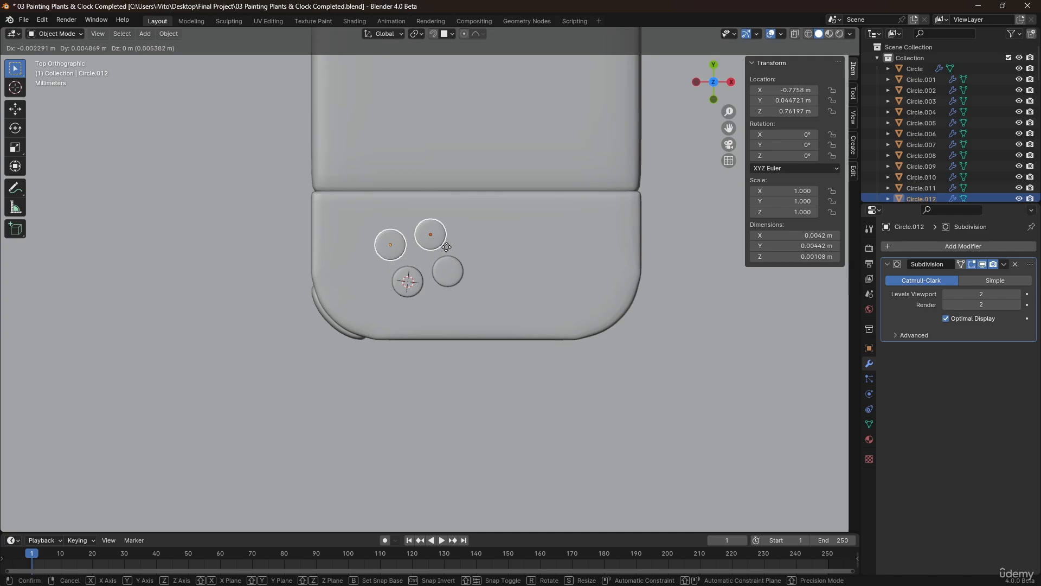
click(450, 247)
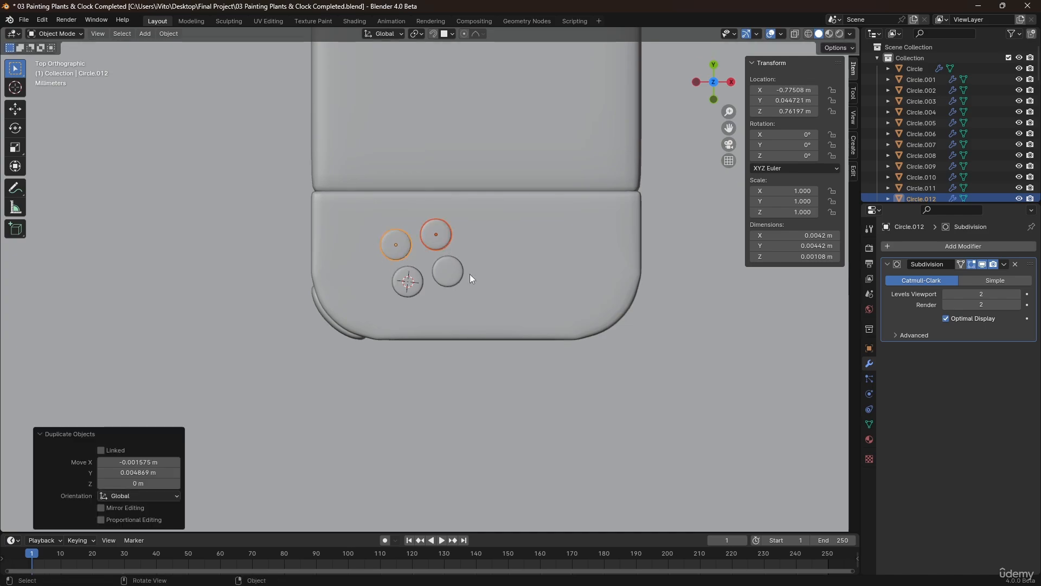
middle_drag(469, 274, 352, 212)
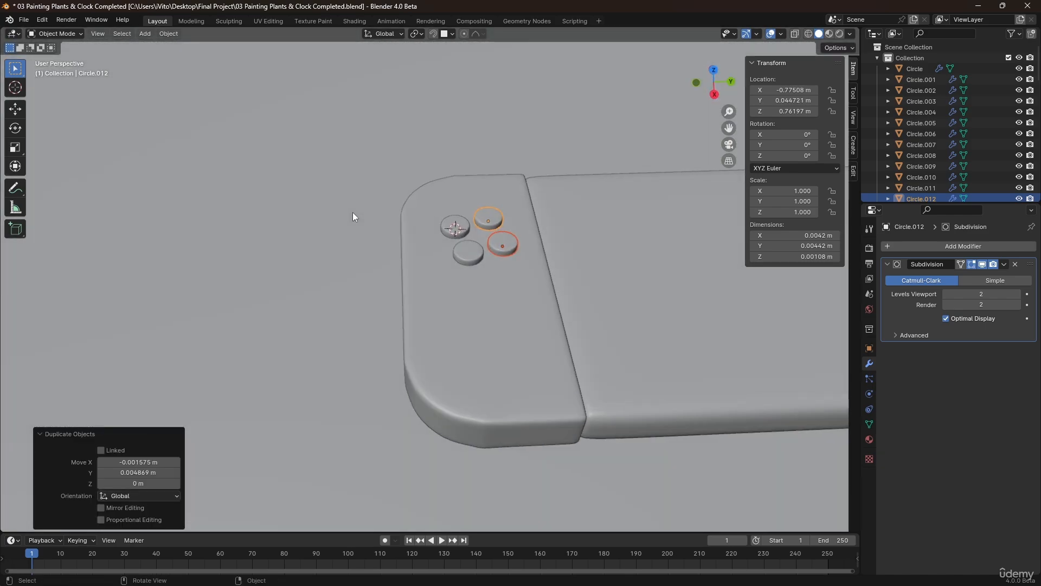
- Add a mesh circle on the end piece beside the four-button cluster and scale it down to thumbstick size
key(shift+a)
mouse_move(512, 343)
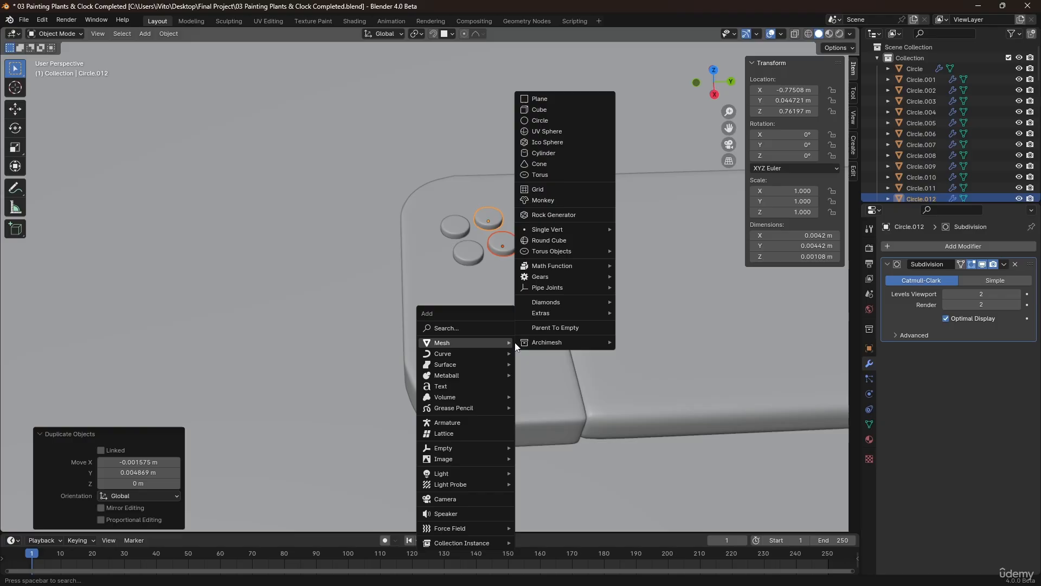
click(539, 120)
key(Tab)
key(s)
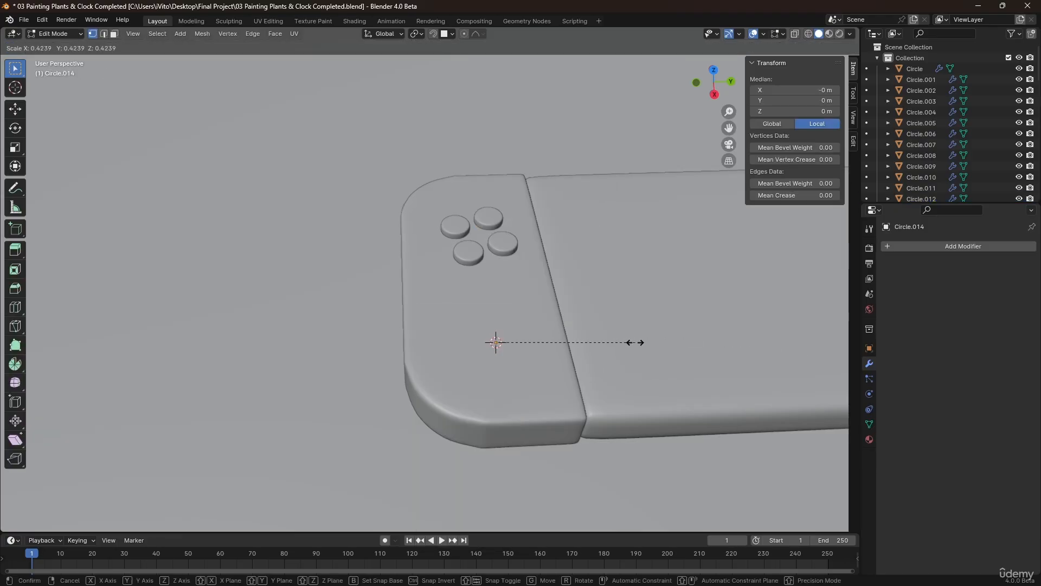
click(545, 343)
key(s)
click(526, 350)
key(s)
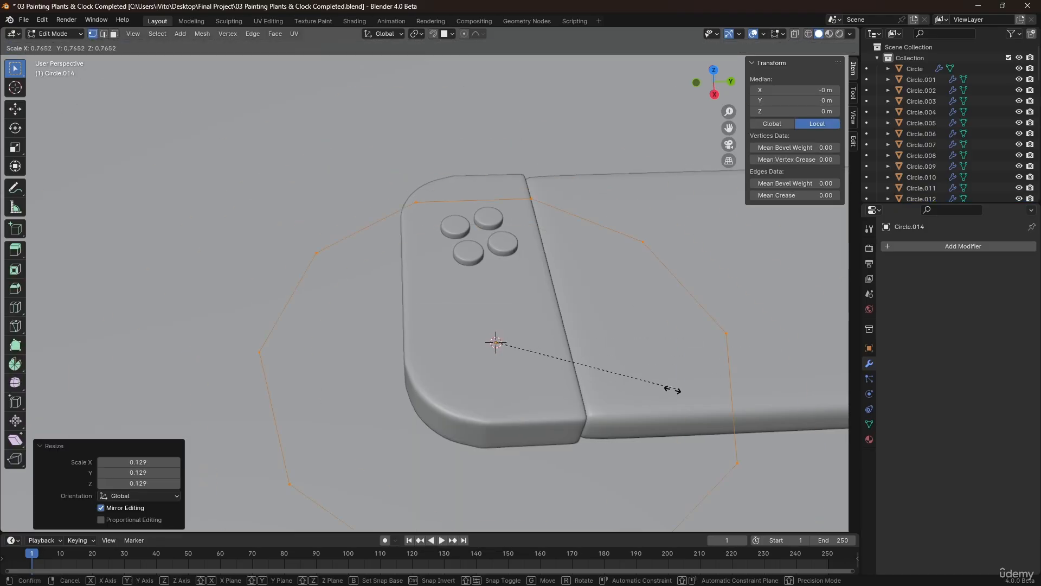
click(525, 357)
- Fill the circle with a face and extrude it up 0.001482 m to form the thumbstick base
middle_drag(534, 308, 505, 304)
key(f)
scroll(504, 304, up, 3)
key(e)
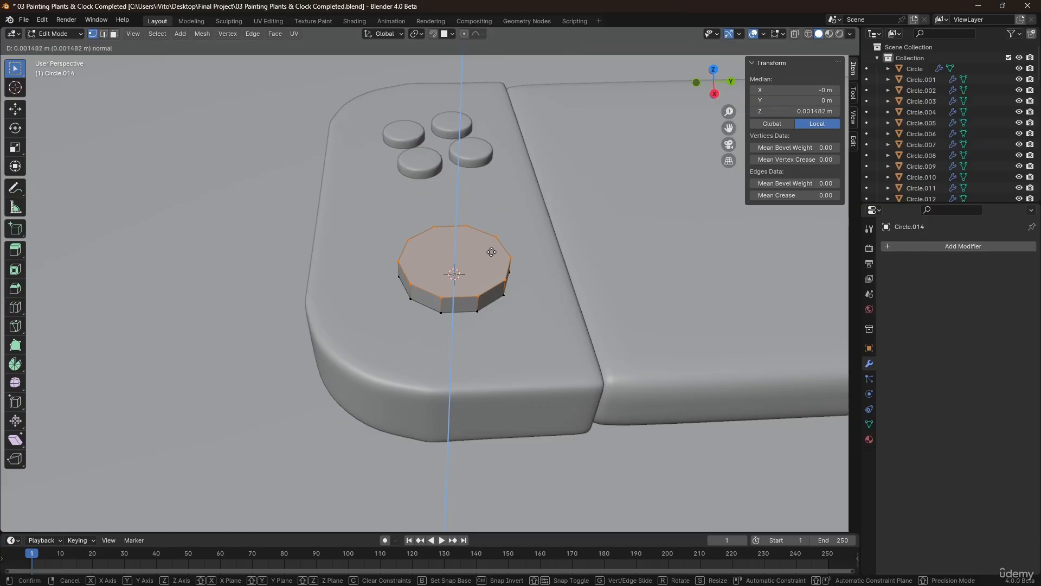
click(482, 262)
- Inset the base's top face by 0.000687 m and extrude it up about 0.0047 m as the stem
scroll(482, 263, up, 4)
key(i)
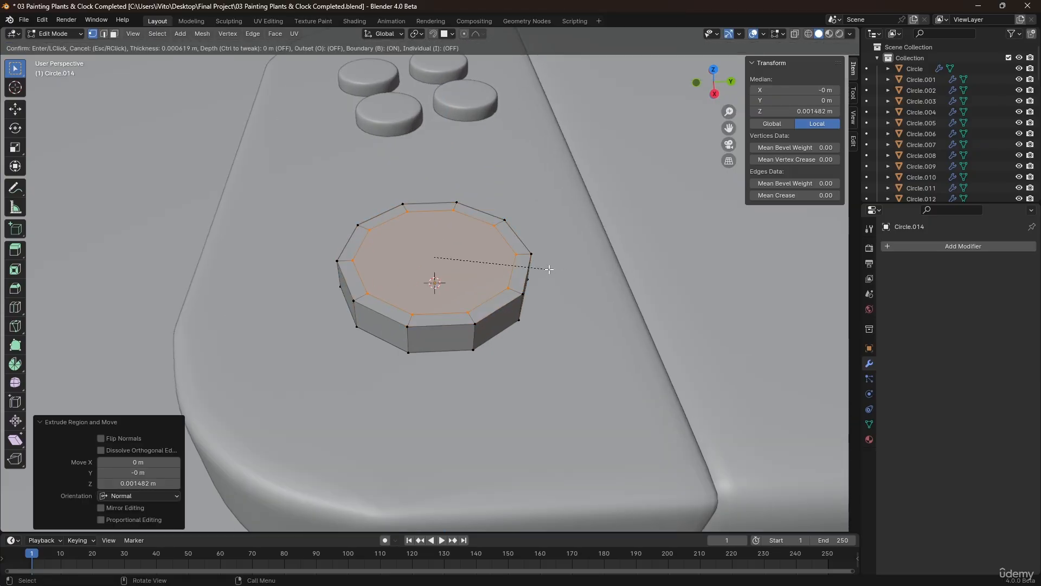
click(547, 269)
key(e)
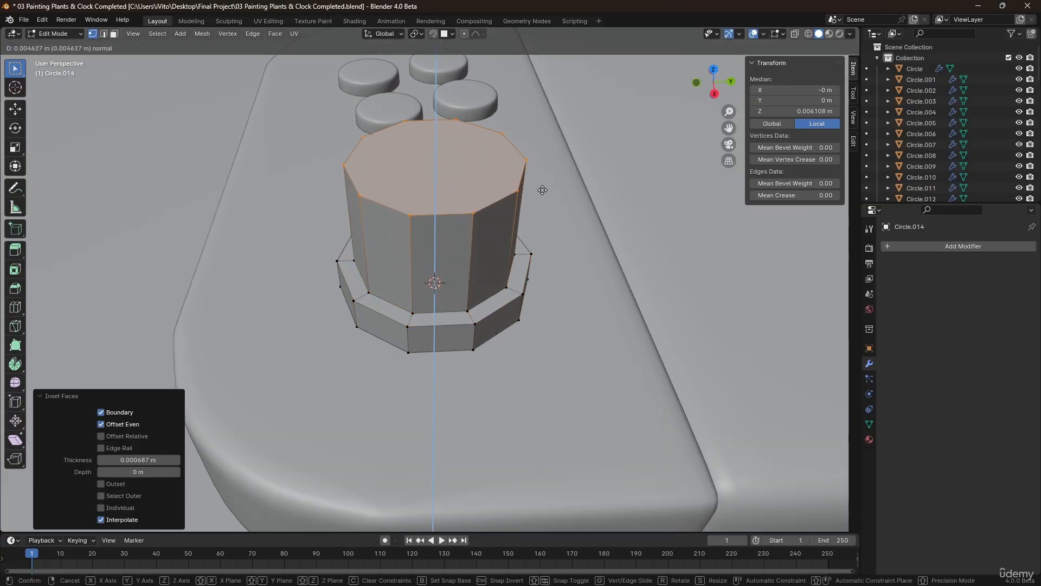
click(540, 193)
- Scale the stem's top face by 1.49 and extrude it up 0.001125 m to form the rim
key(s)
click(586, 223)
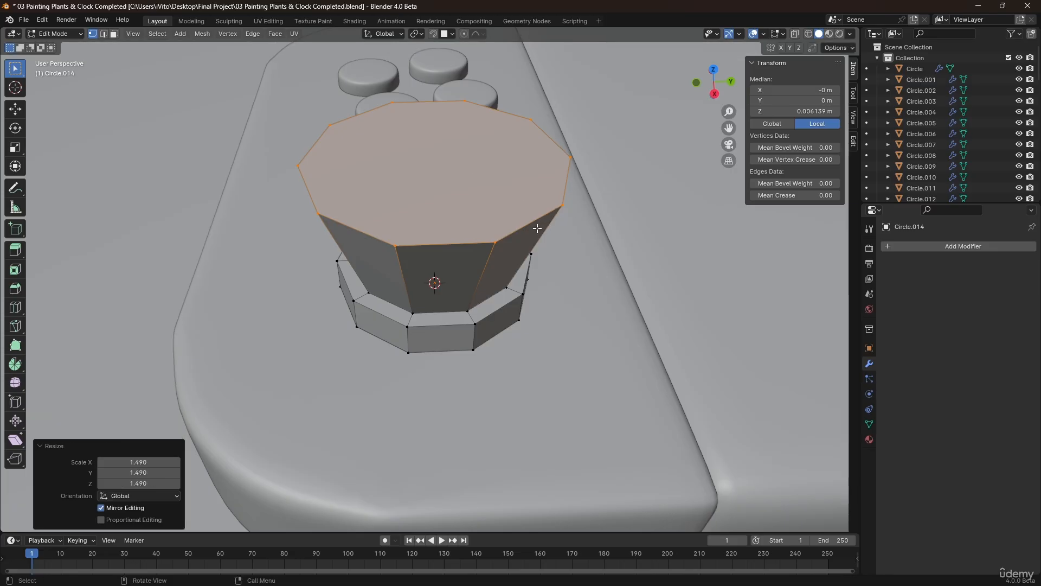
scroll(537, 227, down, 2)
key(e)
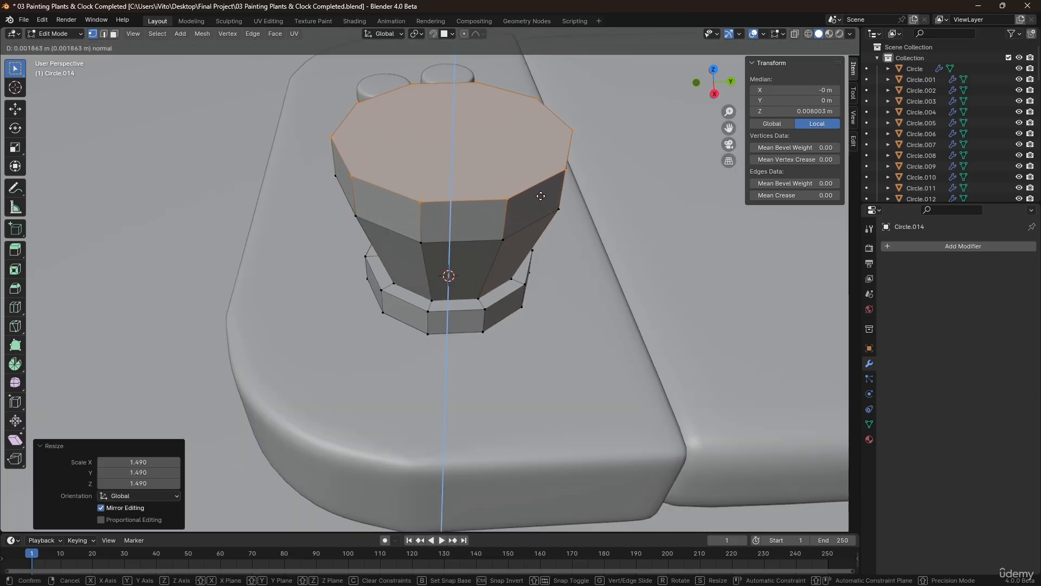
click(539, 202)
- Inset the rim's top face by 0.000809 m and extrude it down 0.001031 m as a recess
key(i)
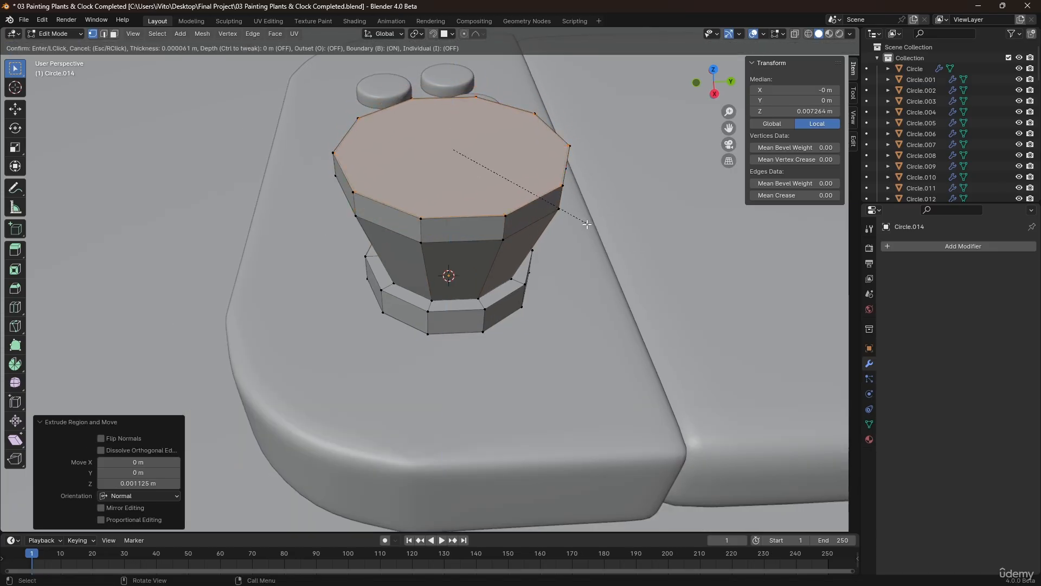
click(569, 222)
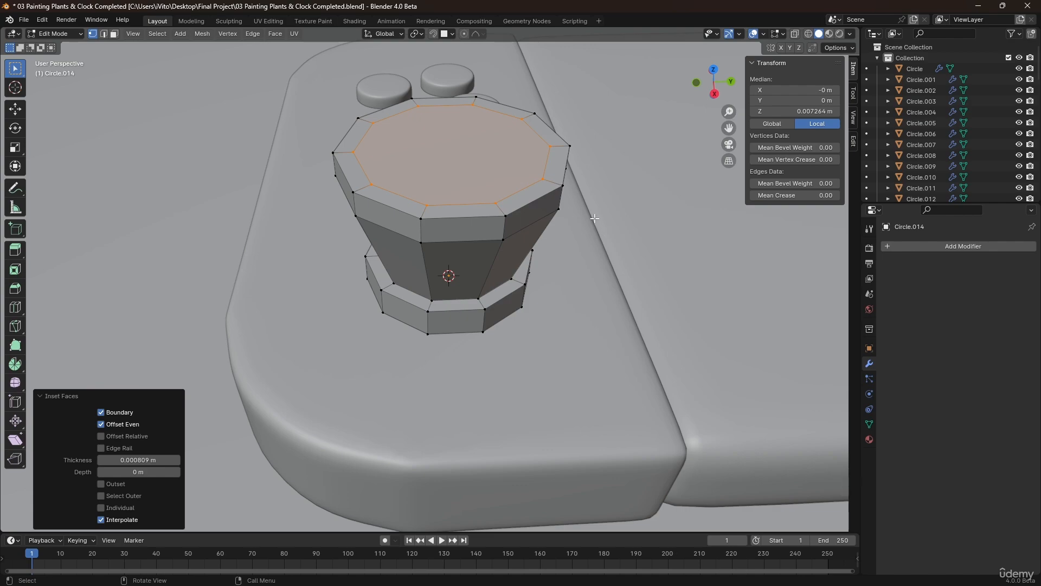
key(e)
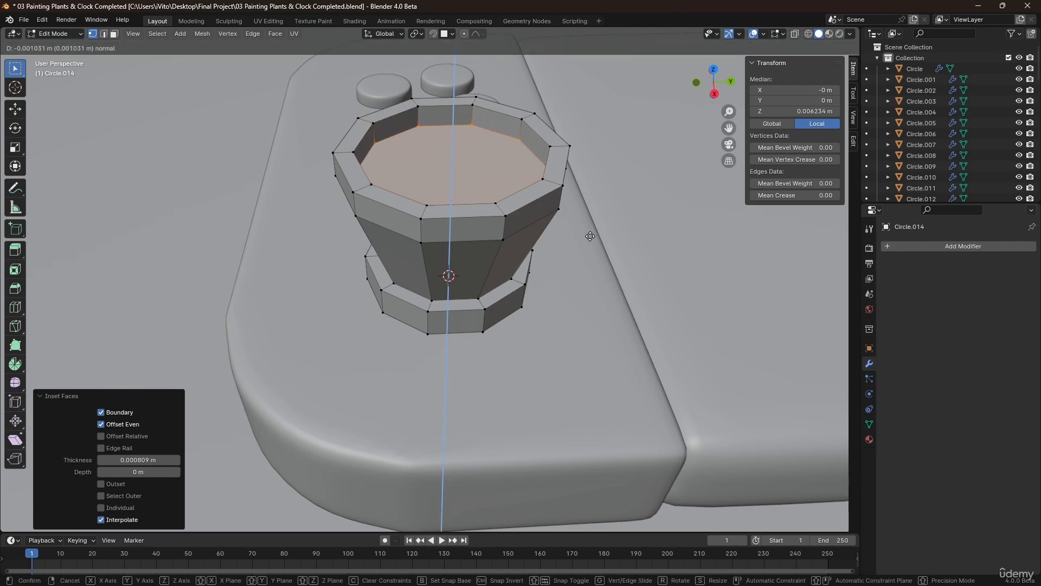
click(590, 236)
- Scale the recess floor by 0.894 and inset it by 0.000288 m
key(s)
click(642, 254)
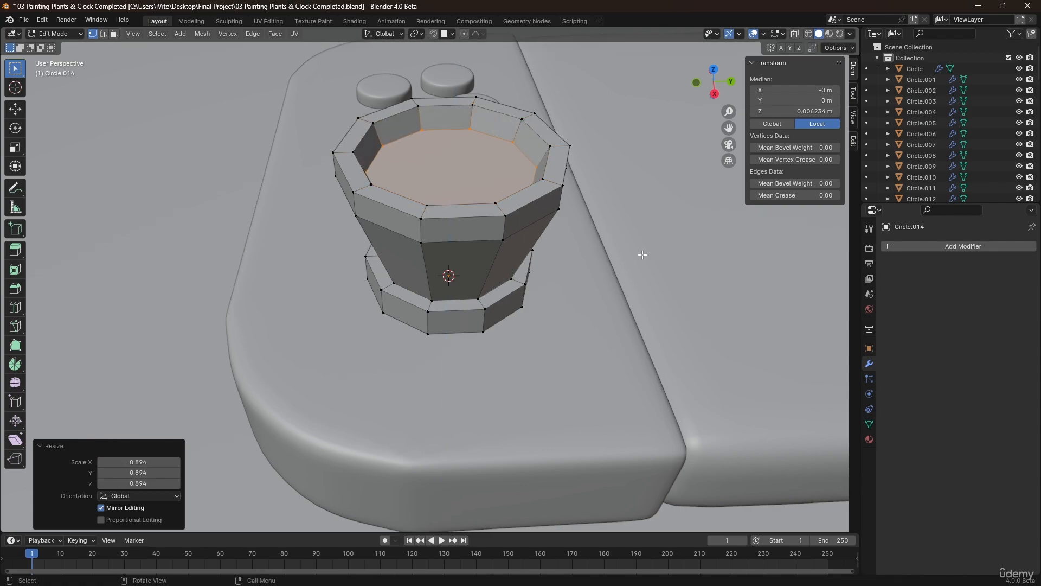
key(i)
click(635, 253)
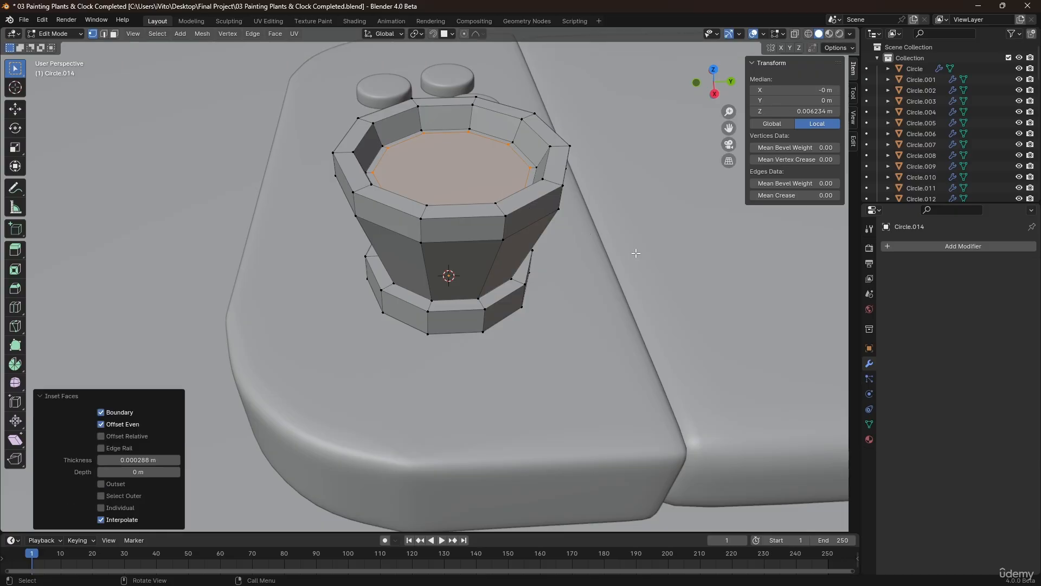
- Add a level 2 subdivision to the thumbstick and shade it smooth
key(Tab)
key(ctrl+2)
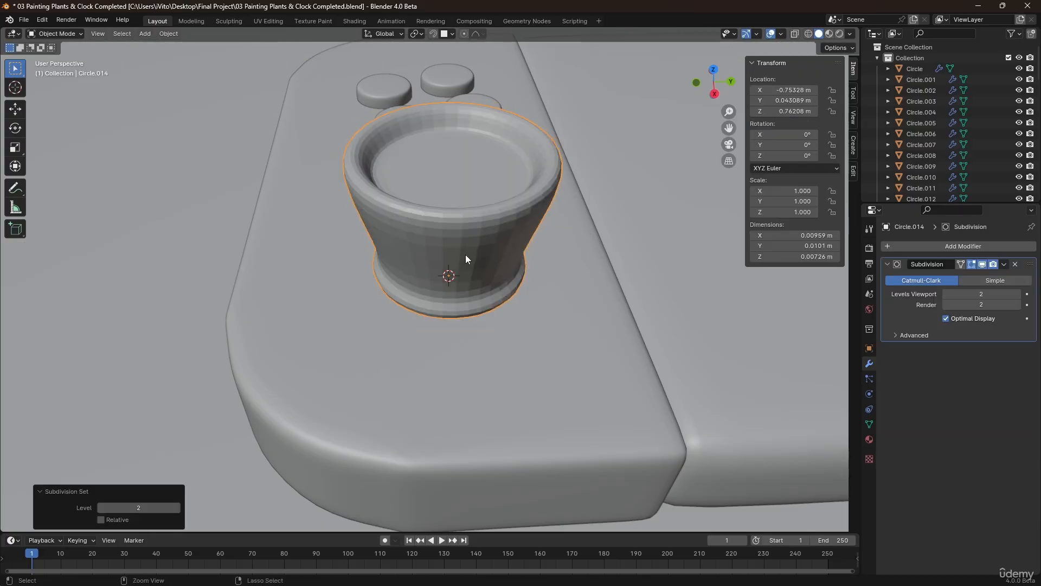
right_click(473, 220)
click(458, 205)
- Add supporting loop cuts around the thumbstick base, close to its lower and upper edges
middle_drag(459, 205, 445, 256)
key(Tab)
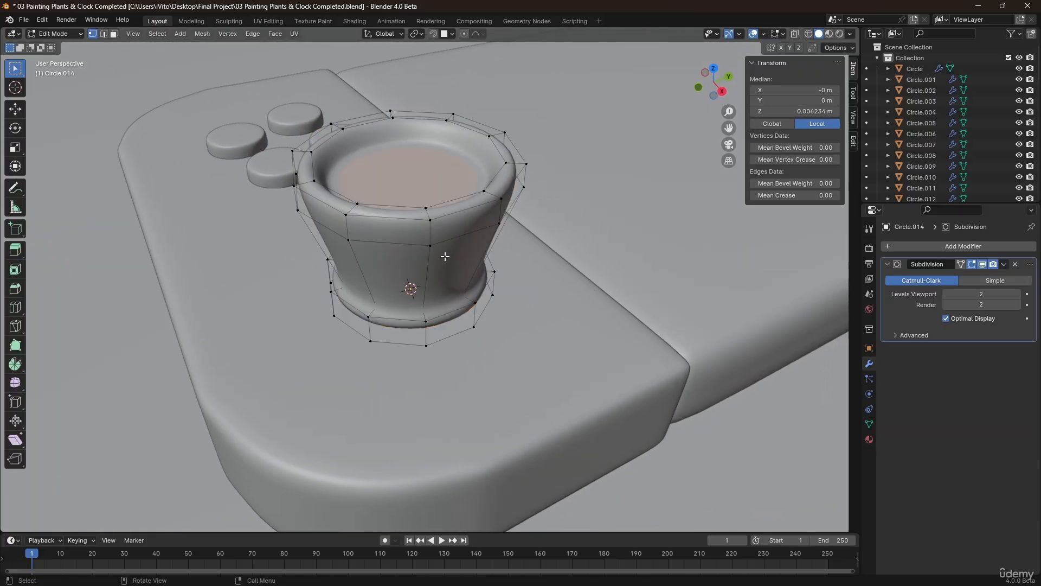
key(ctrl+r)
click(430, 330)
click(436, 340)
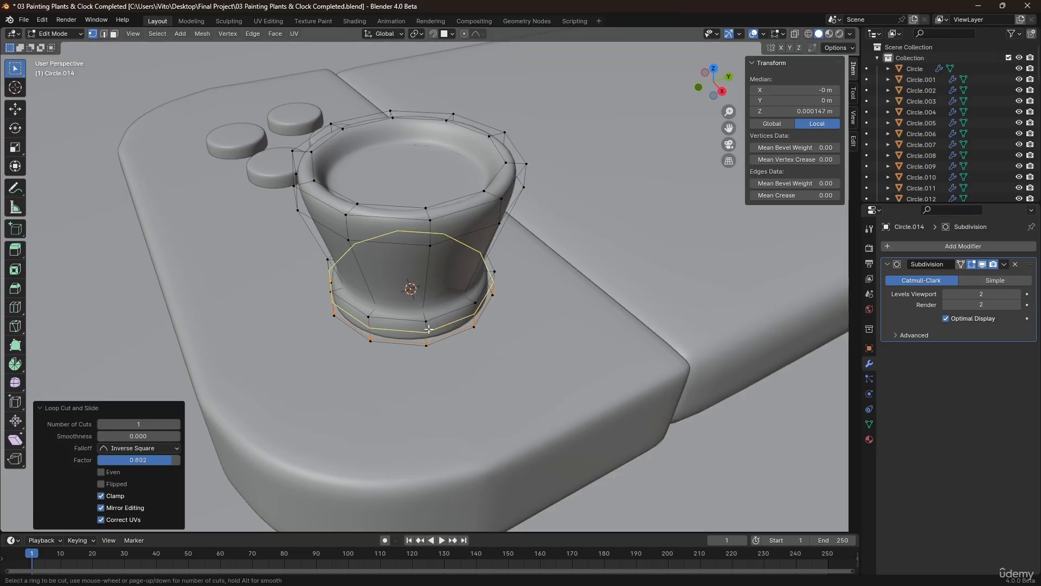
key(g)
key(g)
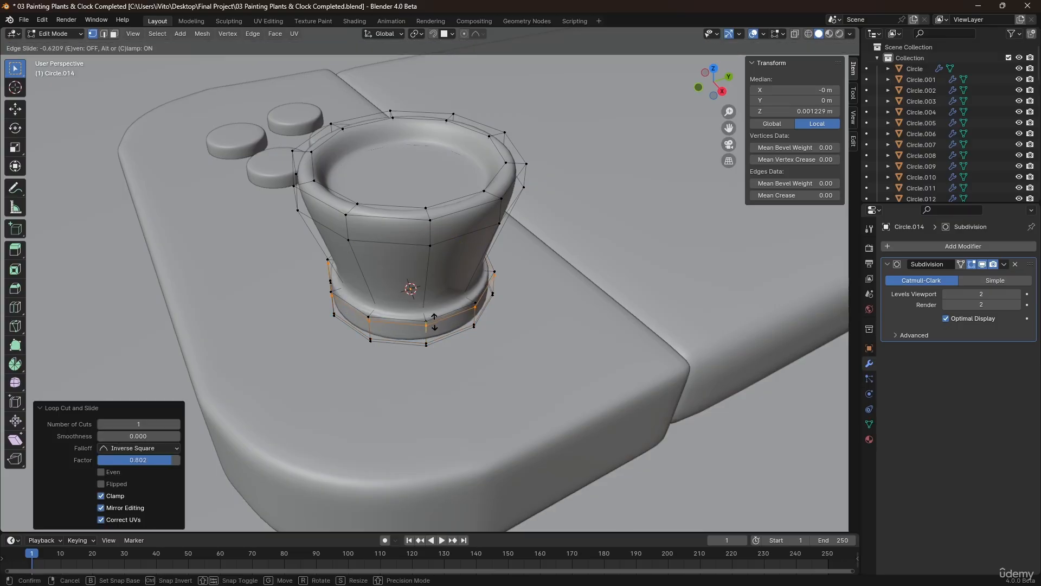
click(435, 322)
- Add a loop cut around the middle of the stem and scale it by 0.742 to narrow the waist
key(ctrl+r)
click(422, 275)
click(425, 275)
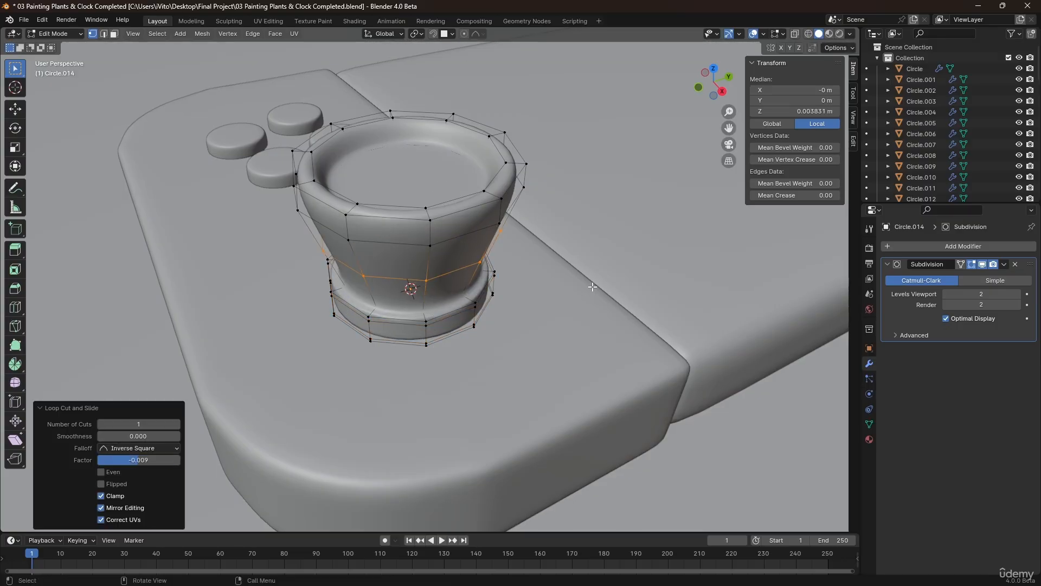
key(s)
click(542, 276)
- Add a centred loop cut on the rim's top face and another on the recess wall, slid toward the floor
middle_drag(457, 232, 432, 239)
key(ctrl+r)
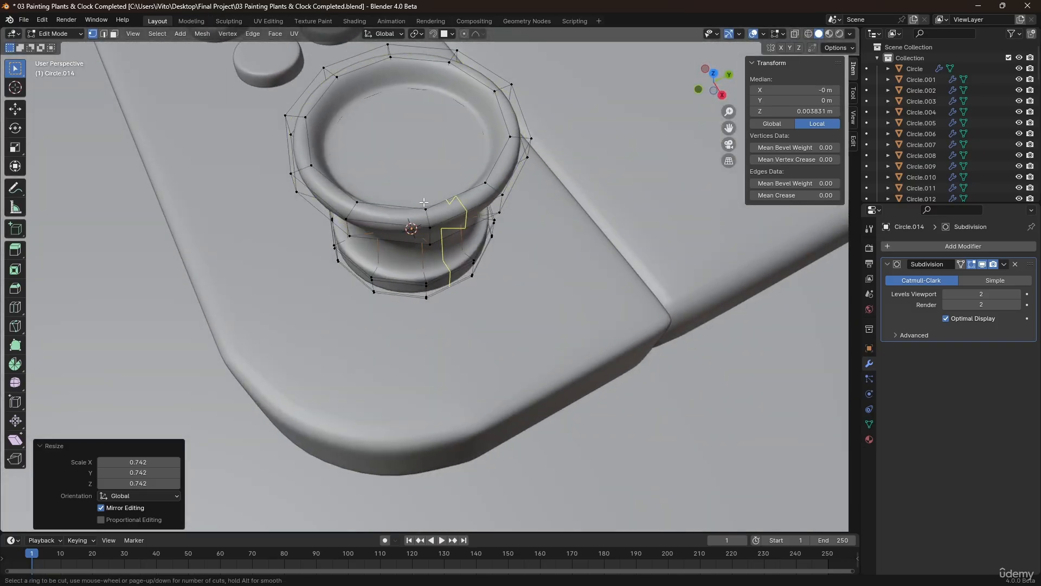
click(427, 218)
right_click(426, 218)
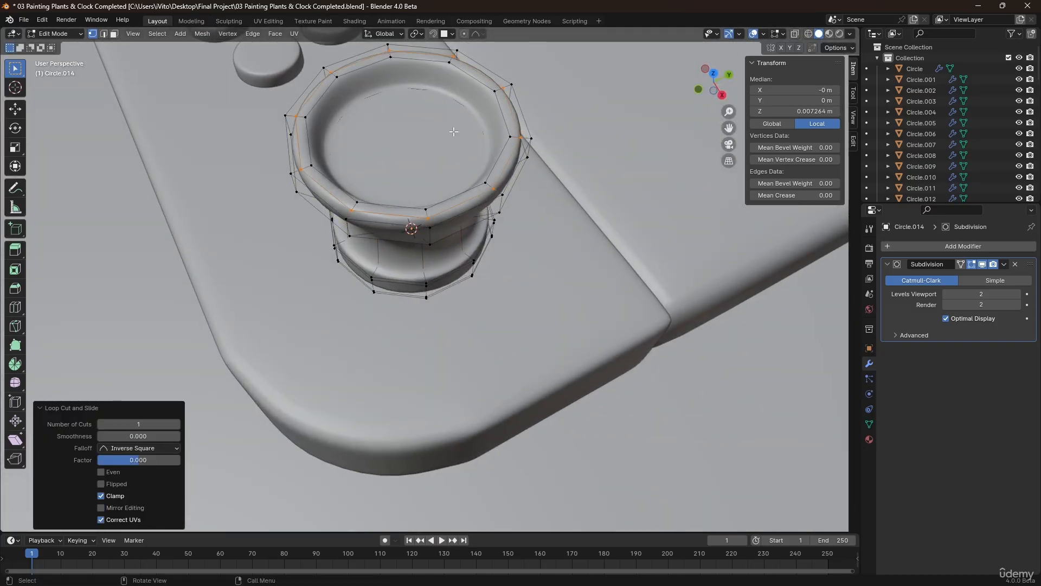
key(g)
key(g)
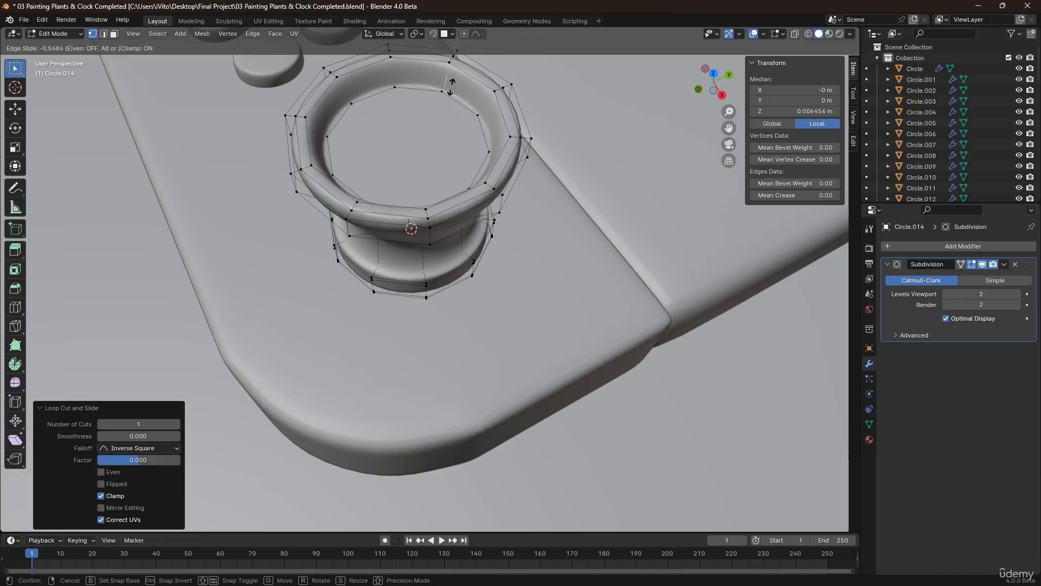
click(450, 87)
- Add supporting loop cuts around the outer rim band, near its lower and upper edges
key(Tab)
middle_drag(441, 122, 464, 108)
key(Tab)
middle_drag(418, 187, 407, 172)
key(ctrl+r)
click(379, 169)
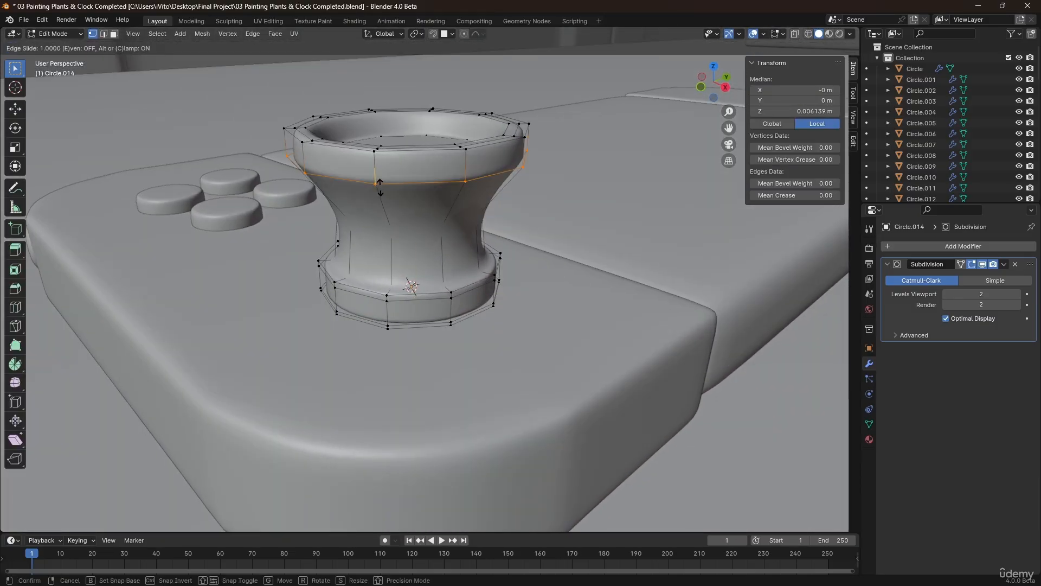
click(381, 161)
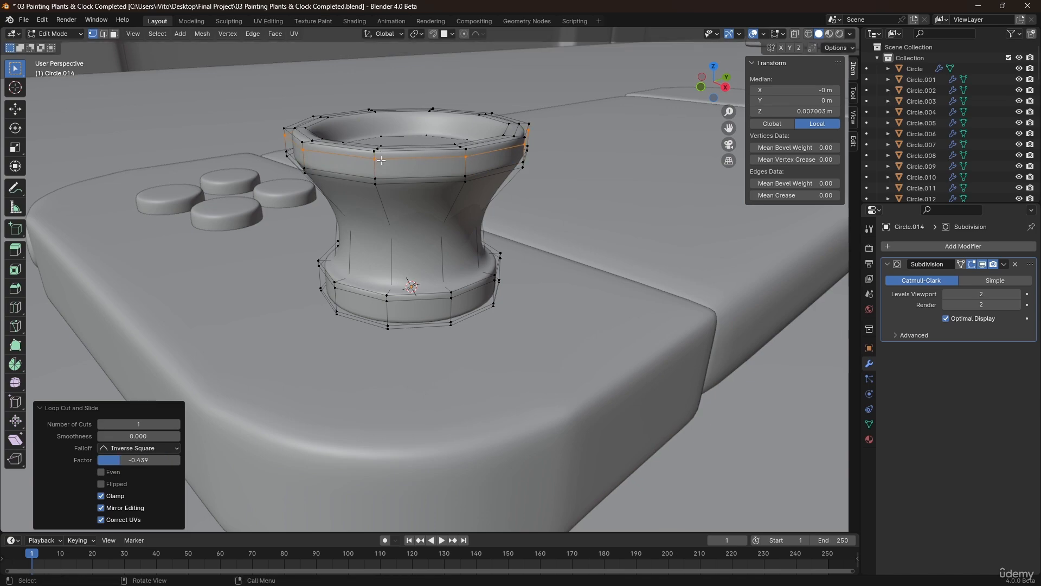
- Select all rim vertices in X-ray and lower them about 0.0011 m along Z to shorten the thumbstick
key(Tab)
middle_drag(382, 161, 405, 132)
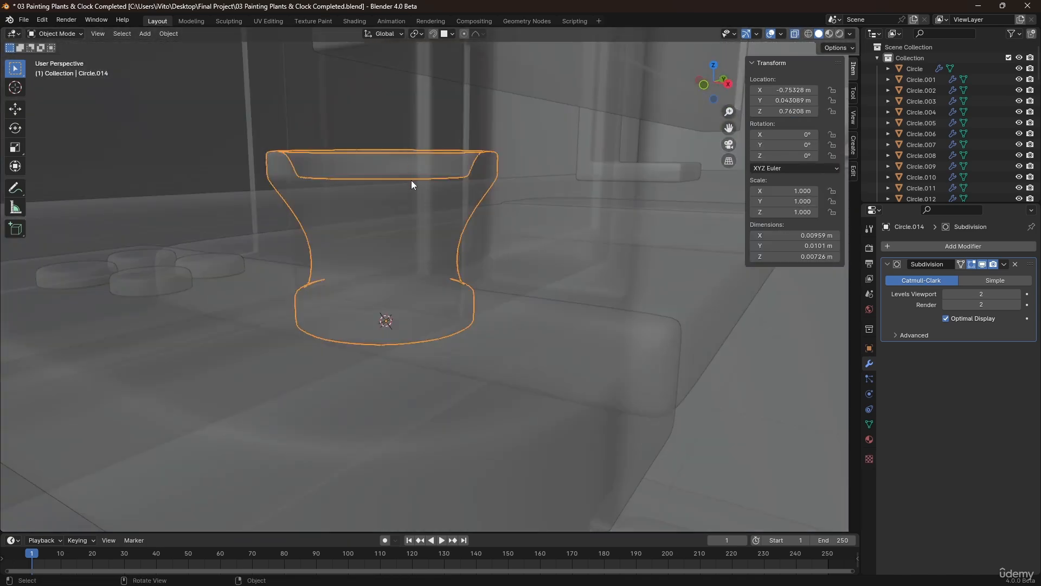
key(Tab)
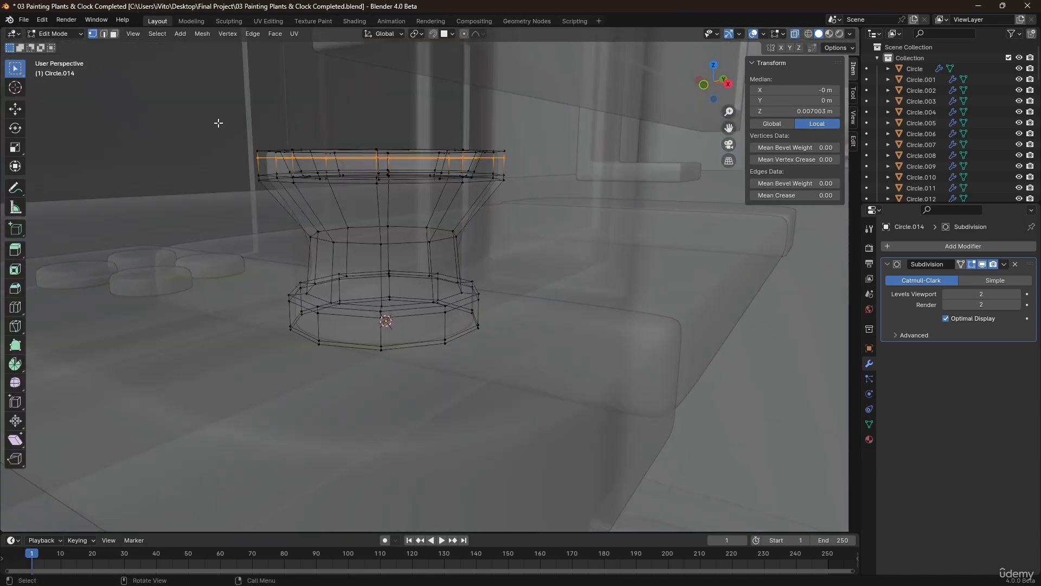
drag(218, 123, 512, 187)
key(g)
key(z)
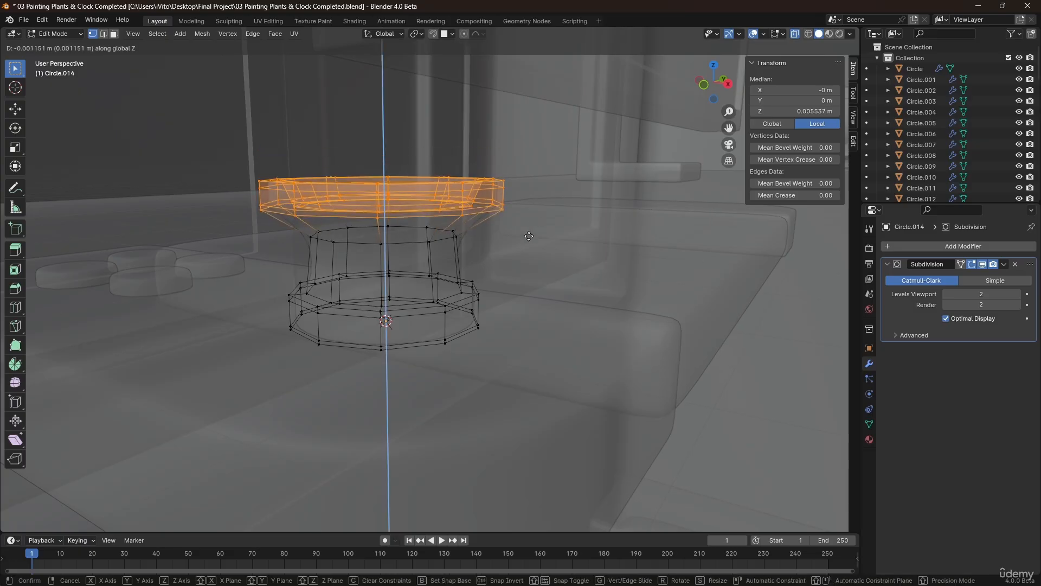
click(528, 236)
key(alt+z)
key(Tab)
middle_drag(374, 225, 410, 165)
scroll(374, 238, down, 8)
key(s)
right_click(568, 233)
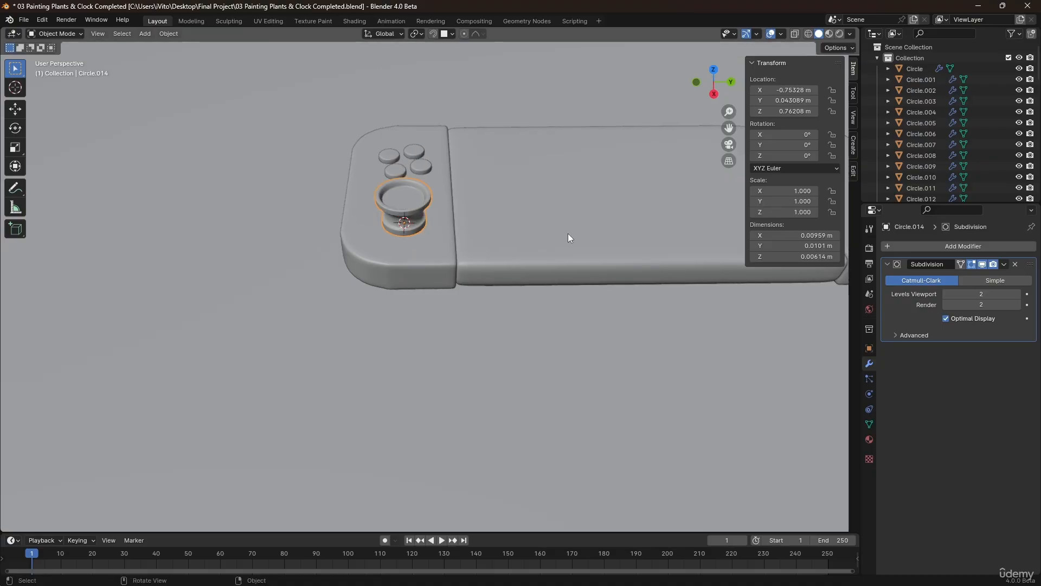
key(Tab)
key(s)
right_click(590, 228)
key(Tab)
- Scale the thumbstick object by 0.804 and lower it 0.000607 m along Z
key(s)
click(587, 231)
middle_drag(586, 231, 465, 257)
key(g)
key(z)
click(506, 169)
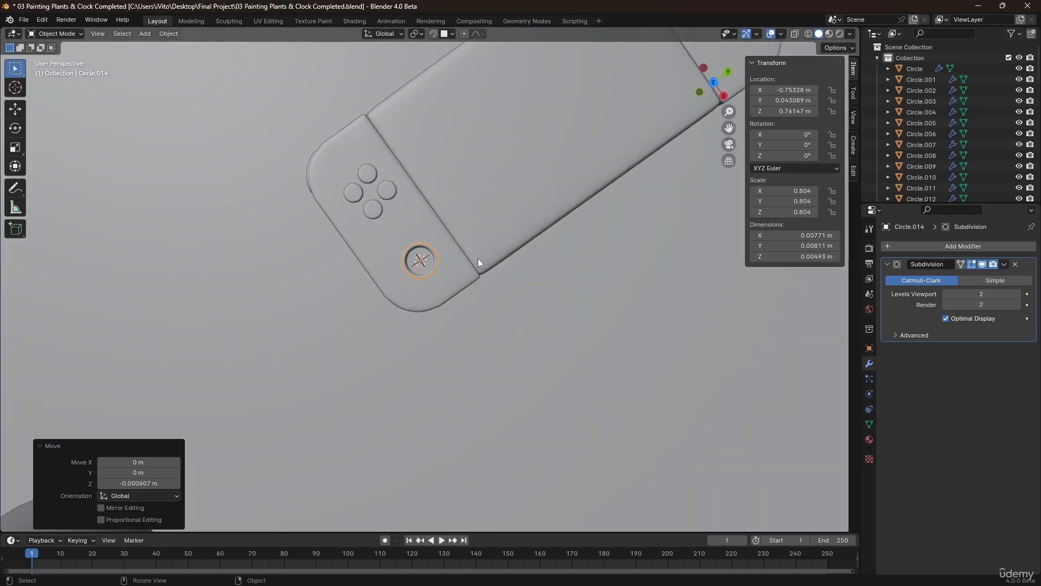
- From the top view, move the thumbstick by -0.003659 m in X and -0.000249 m in Y
scroll(477, 258, down, 2)
key(KP_7)
key(g)
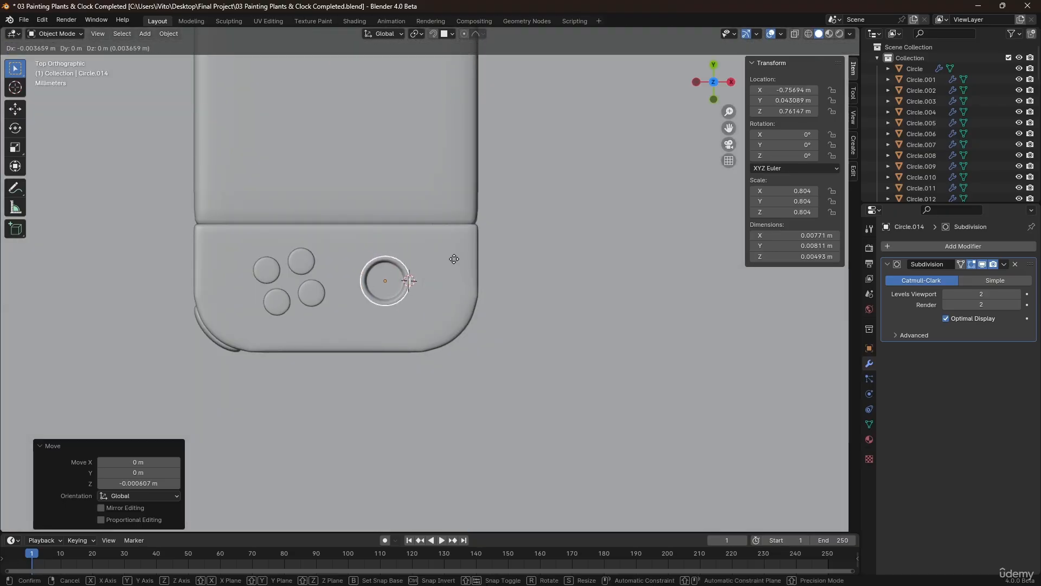
click(456, 264)
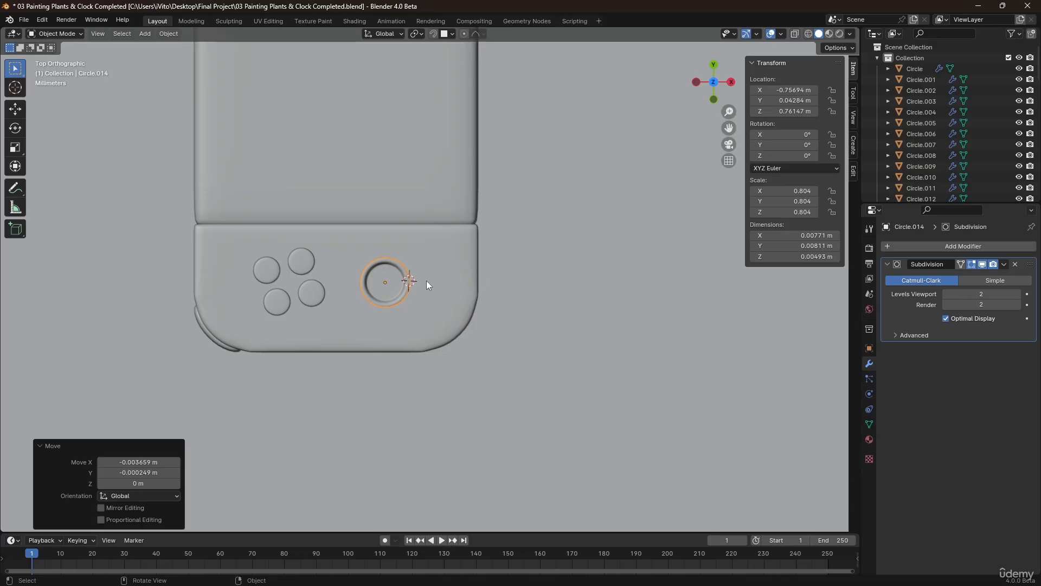
- Scale the thumbstick's recess floor face by 0.958 and grow the face selection
middle_drag(426, 281, 386, 272)
scroll(386, 272, up, 2)
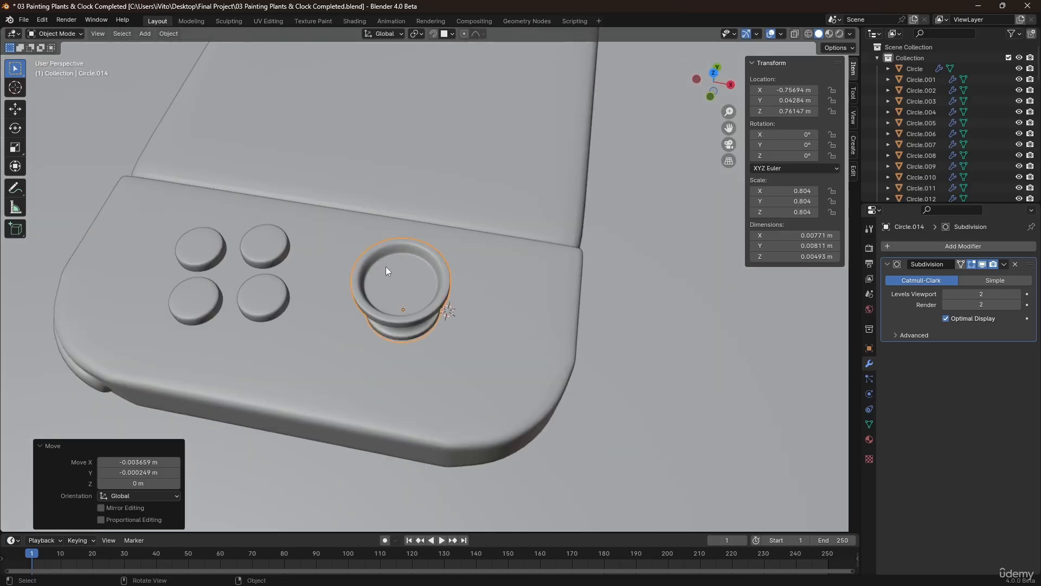
key(Tab)
key(3)
scroll(391, 271, up, 2)
scroll(390, 271, up, 2)
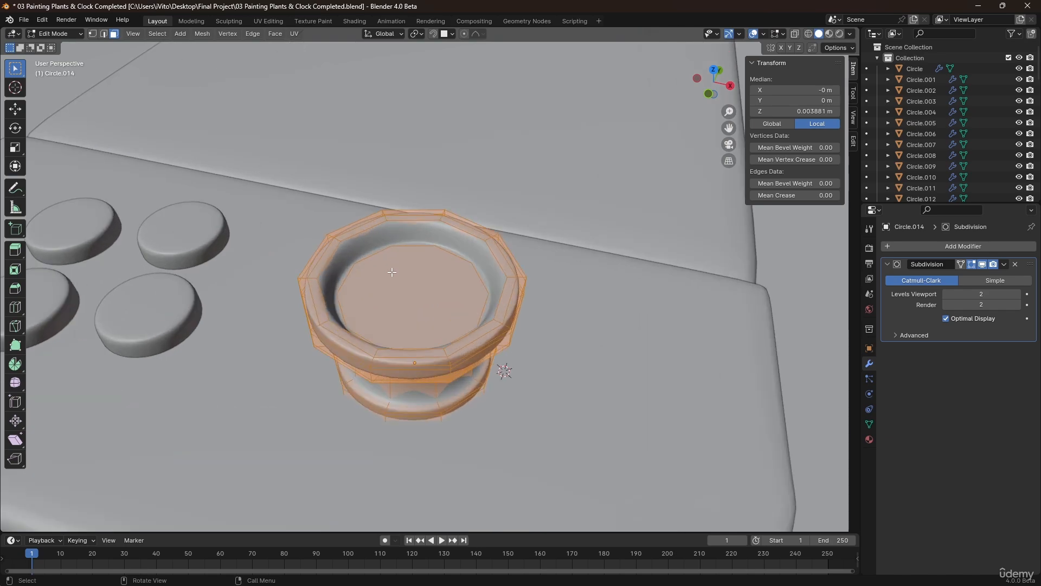
click(390, 271)
key(s)
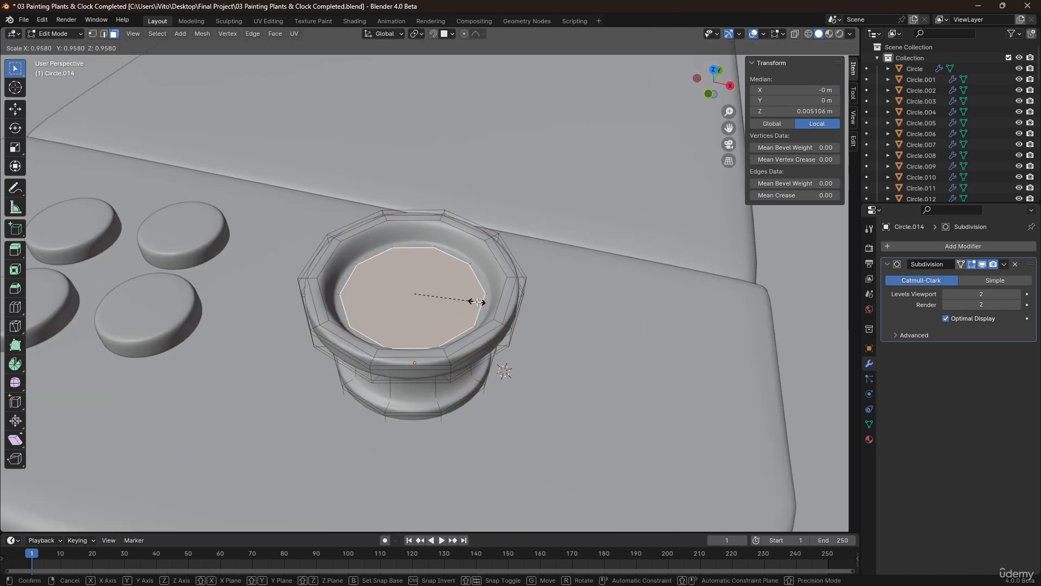
click(476, 302)
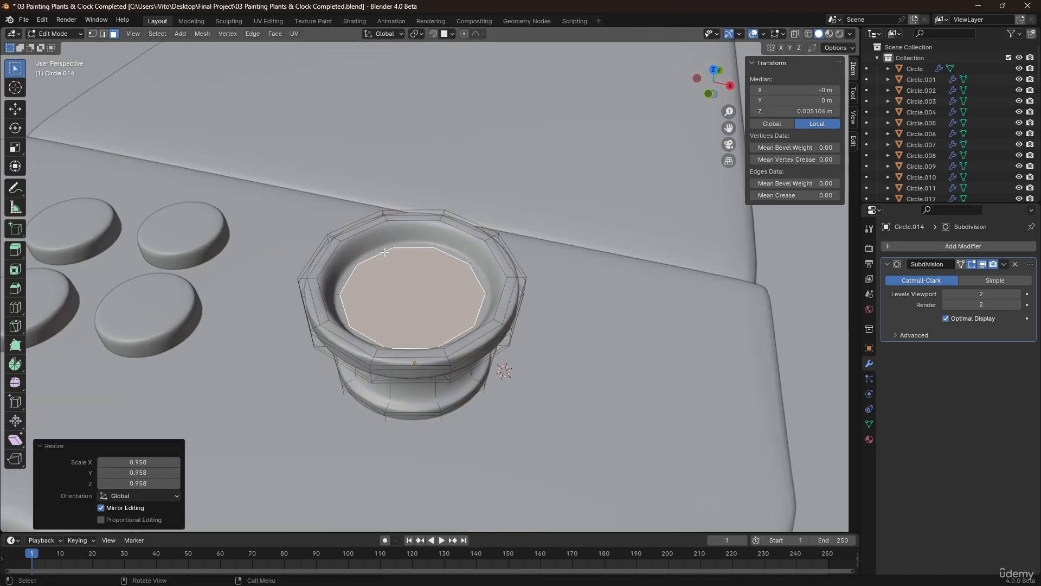
key(ctrl+KP_Add)
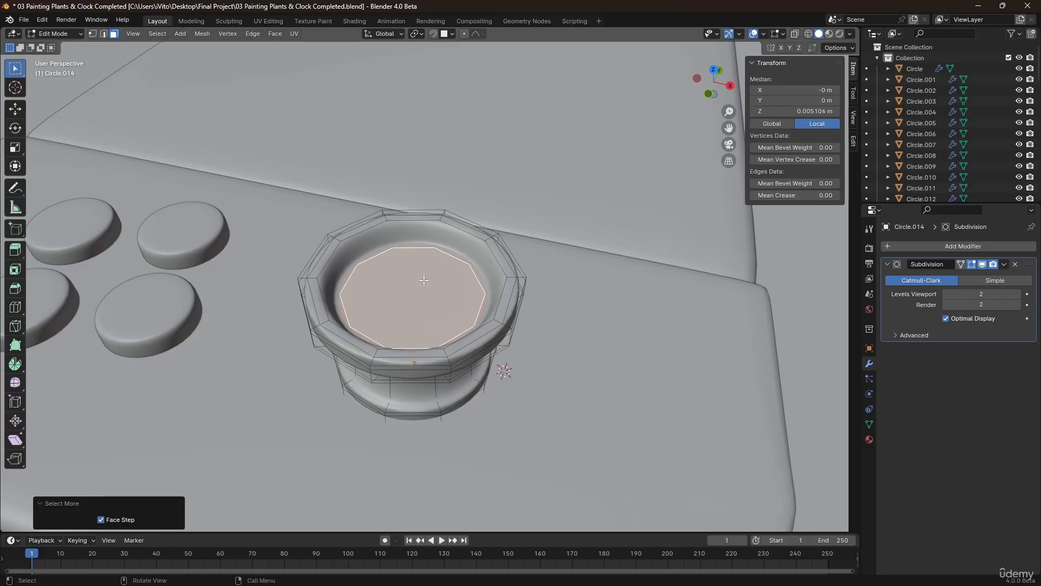
key(g)
key(z)
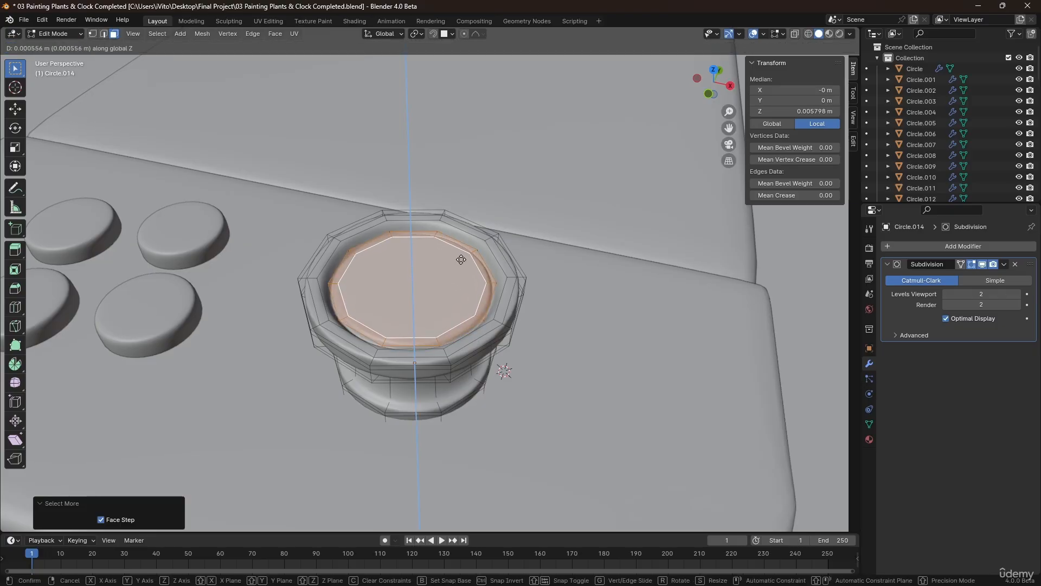
click(460, 264)
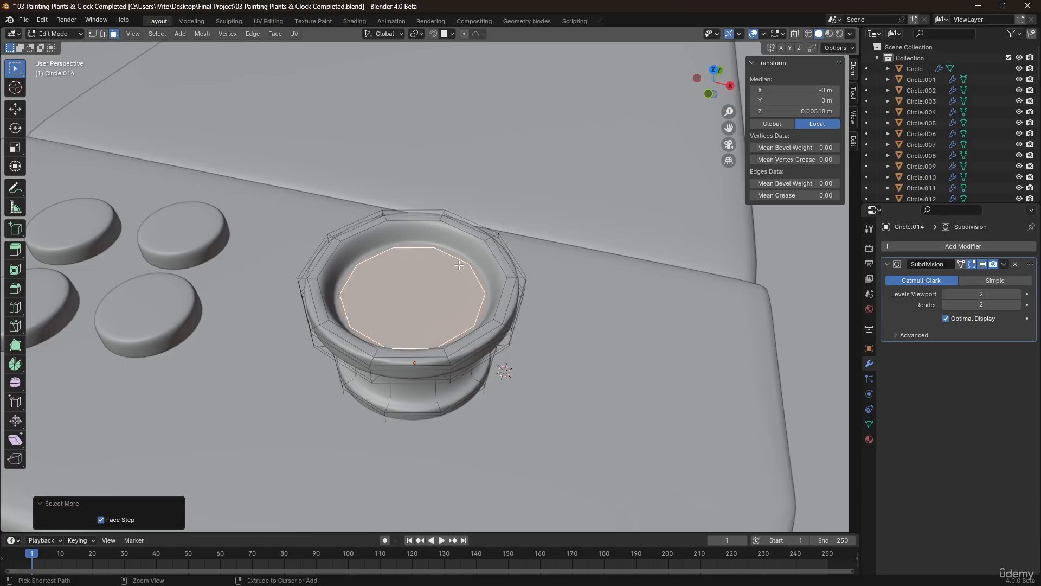
- Raise the thumbstick's recess floor face about 0.0004 m along Z and return to Object Mode
key(g)
key(z)
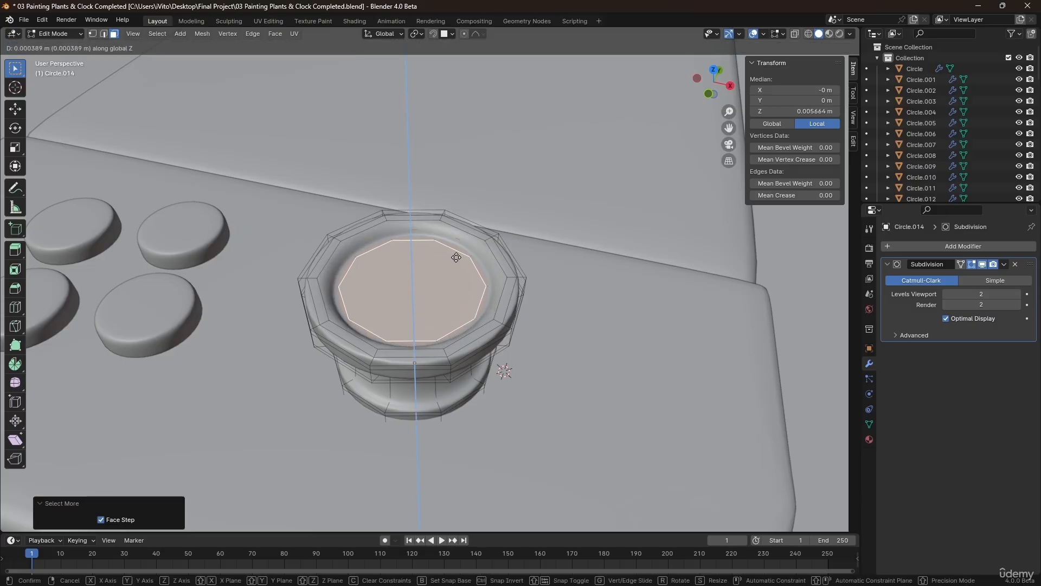
click(457, 257)
key(Tab)
middle_drag(465, 275, 413, 264)
mouse_move(391, 315)
middle_down()
mouse_move(396, 349)
mouse_move(388, 237)
mouse_move(396, 313)
mouse_move(424, 258)
mouse_move(398, 297)
middle_up()
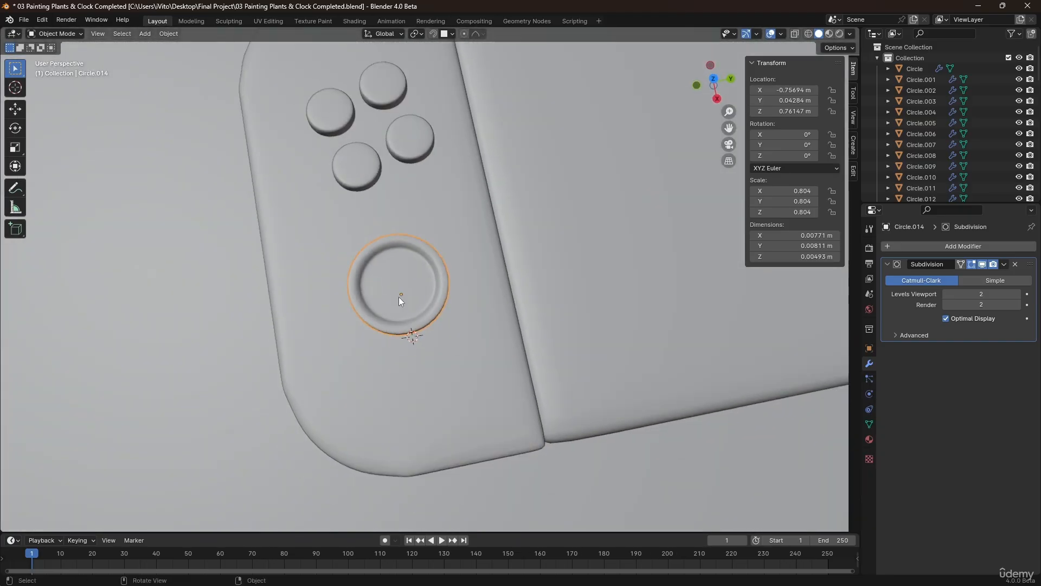
- Select the thumbstick and its four buttons together with the side grips, and parent them to the grips as Object
scroll(401, 293, down, 5)
shift+middle_drag(438, 259, 418, 284)
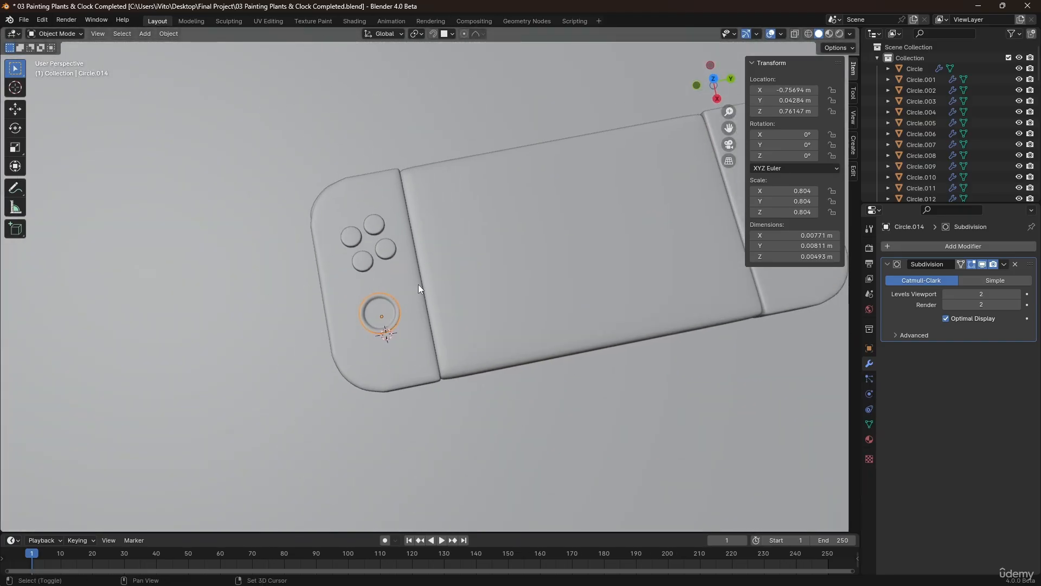
shift+click(368, 258)
shift+click(354, 240)
shift+click(368, 230)
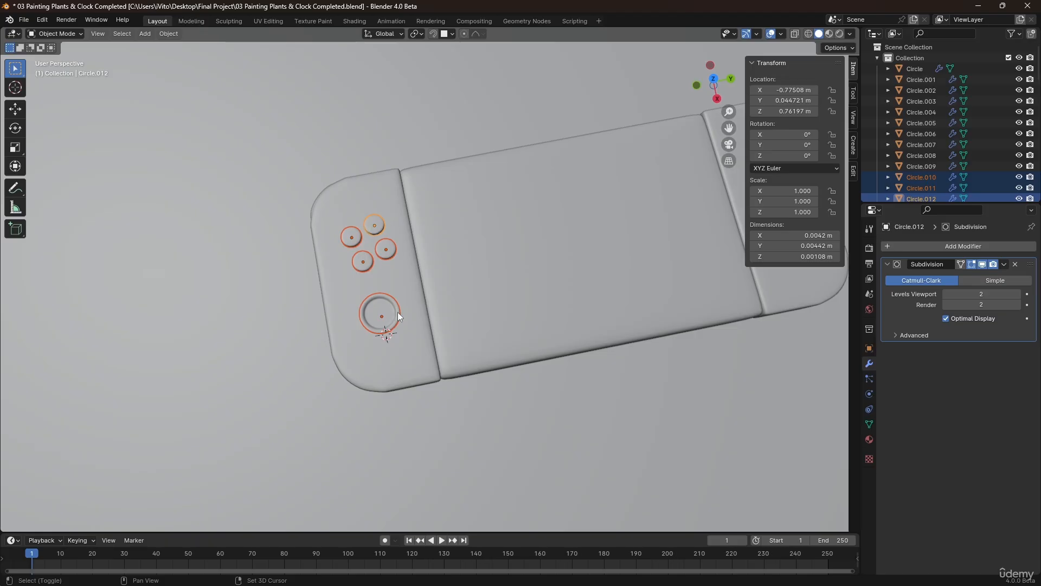
shift+click(377, 281)
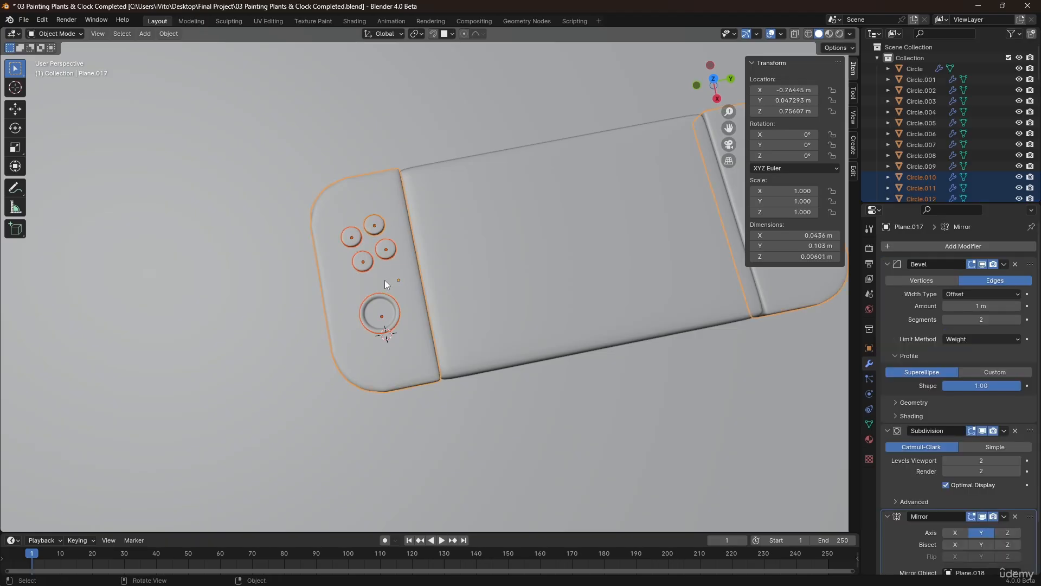
key(ctrl+p)
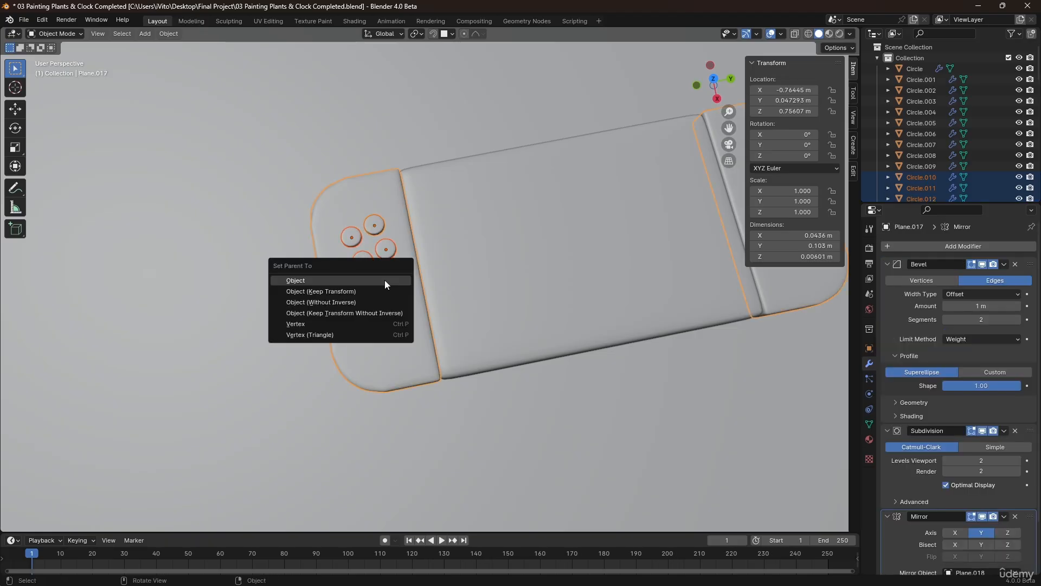
click(385, 279)
- Select the thumbstick and four buttons, duplicate them, and move the copies 0.081557 m along Y onto the opposite grip
shift+middle_drag(385, 280, 229, 307)
click(166, 397)
click(150, 385)
shift+middle_drag(161, 364, 231, 367)
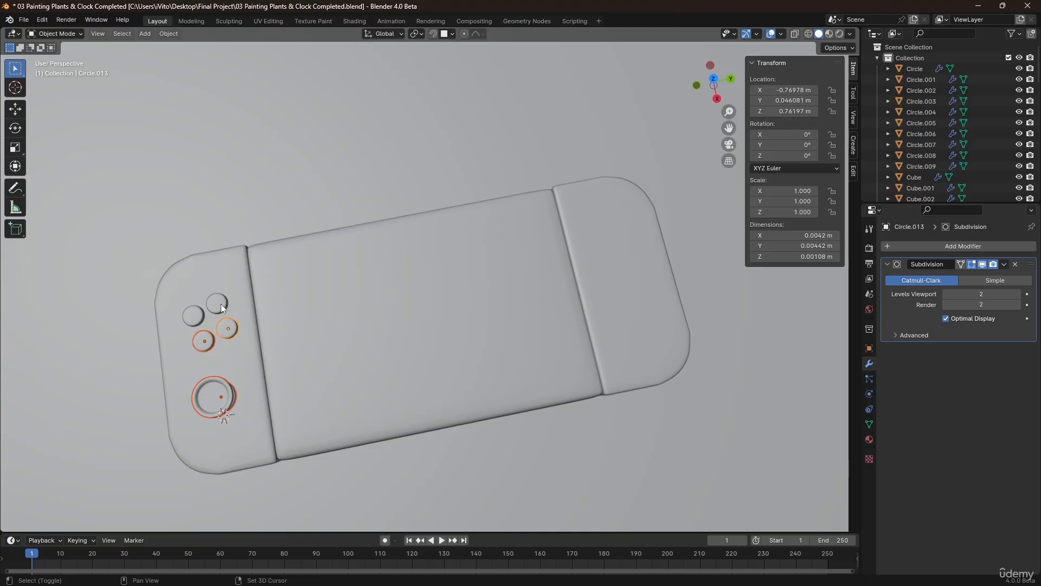
key(shift+d)
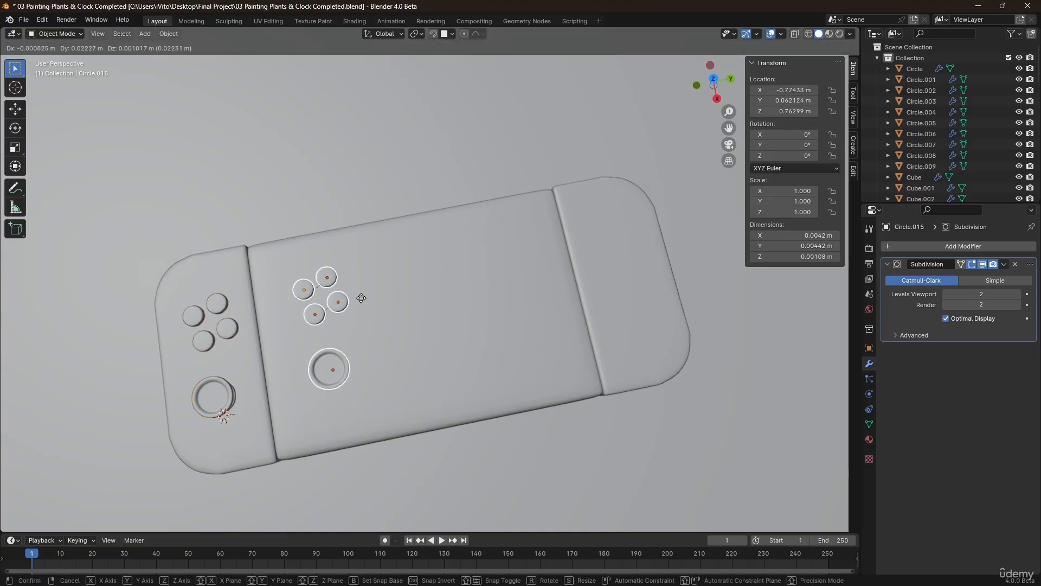
key(y)
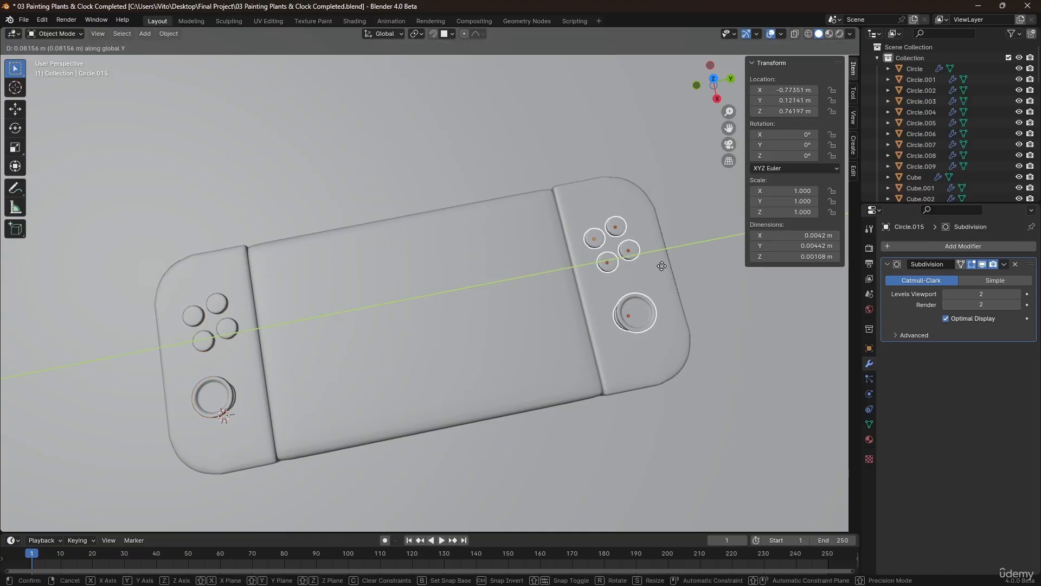
click(616, 293)
- Rotate the duplicated buttons and thumbstick 180° around the Z axis
key(r)
text(z)
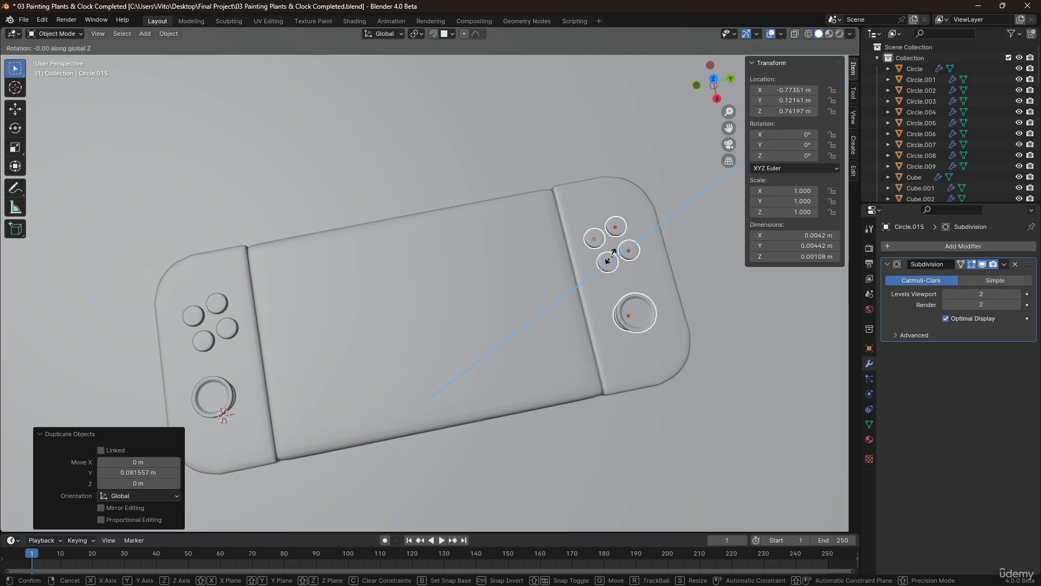
text(180)
key(Return)
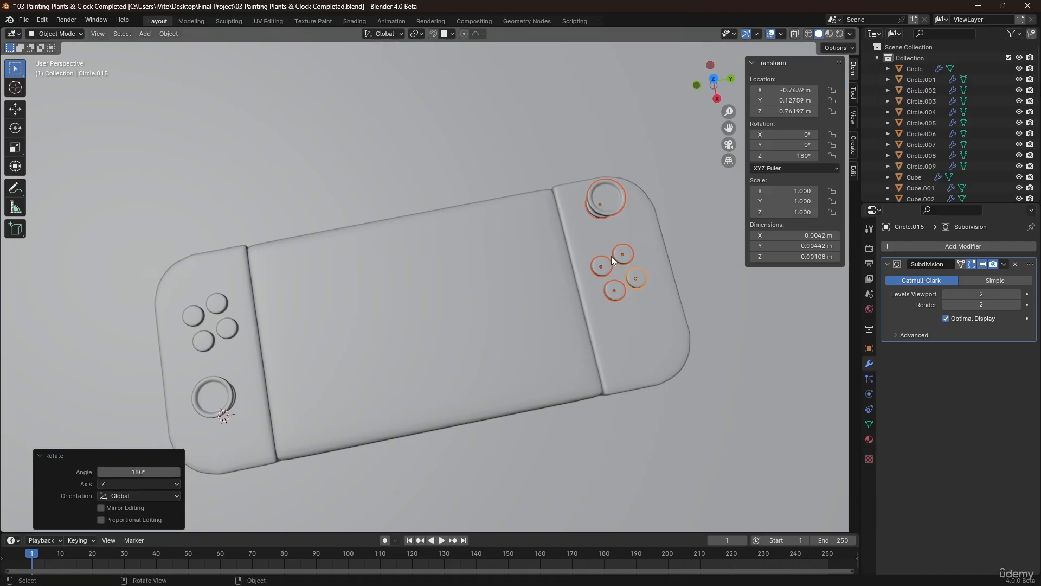
- From the top view, move the duplicated controls 0.008029 m along X to position them on their grip
key(KP_7)
shift+middle_drag(644, 54, 644, 142)
key(g)
key(x)
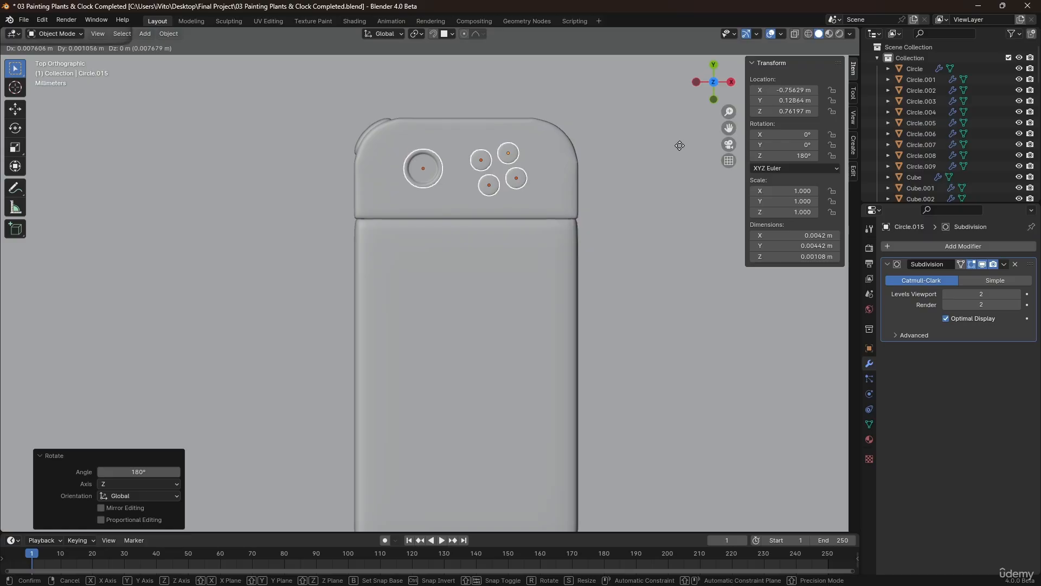
click(682, 139)
middle_drag(560, 261, 414, 201)
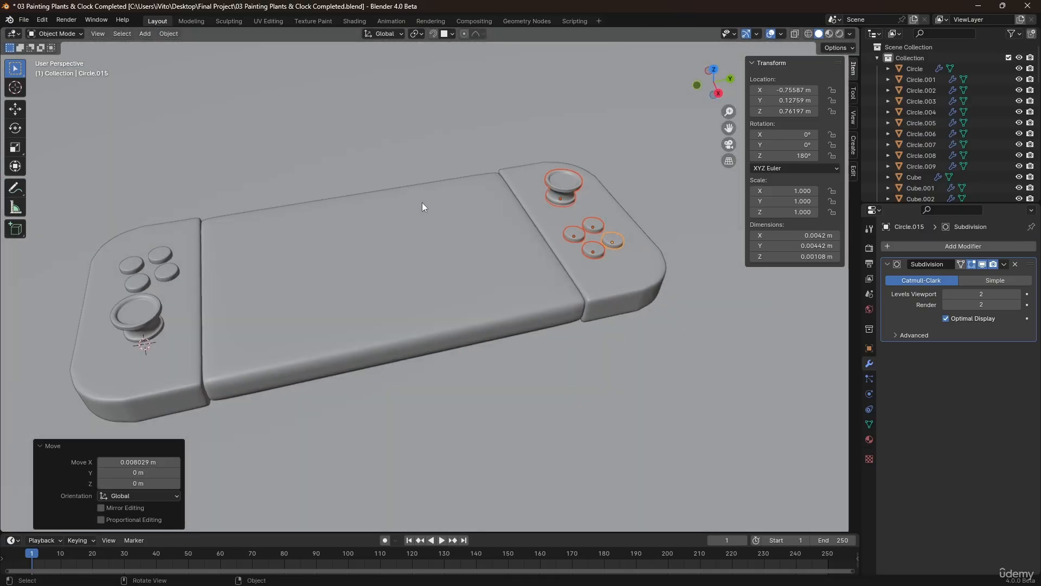
- Clear the duplicated controls' parent keeping their transformation, and parent them to the side grips as Object
key(alt+p)
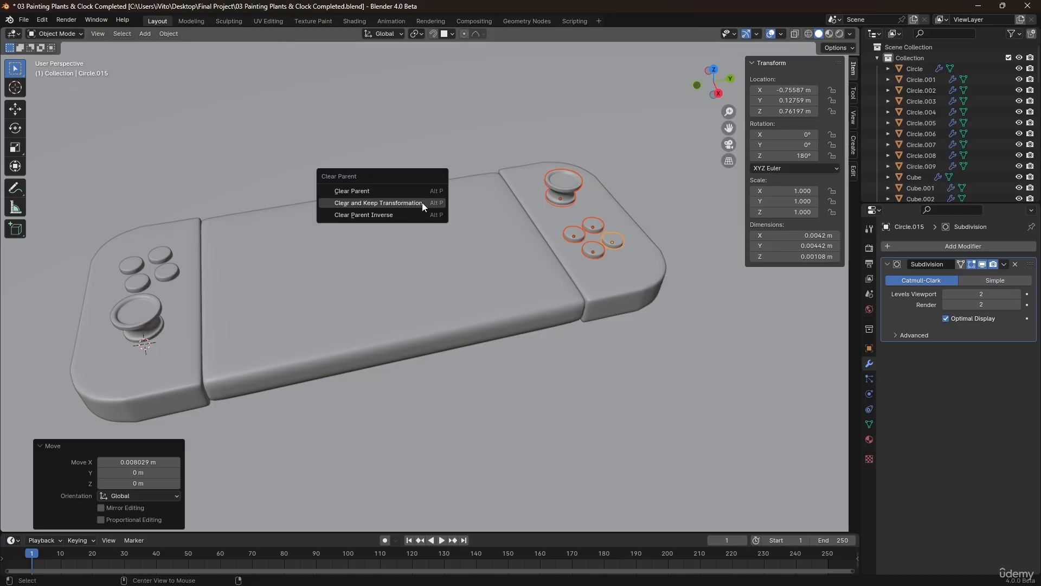
click(417, 202)
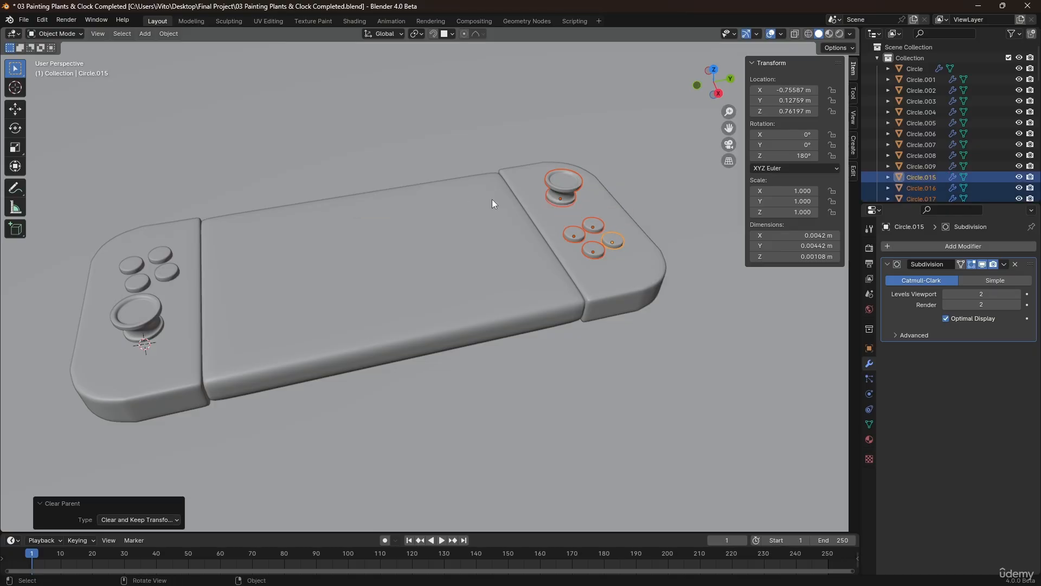
shift+middle_drag(538, 182, 450, 267)
shift+click(514, 289)
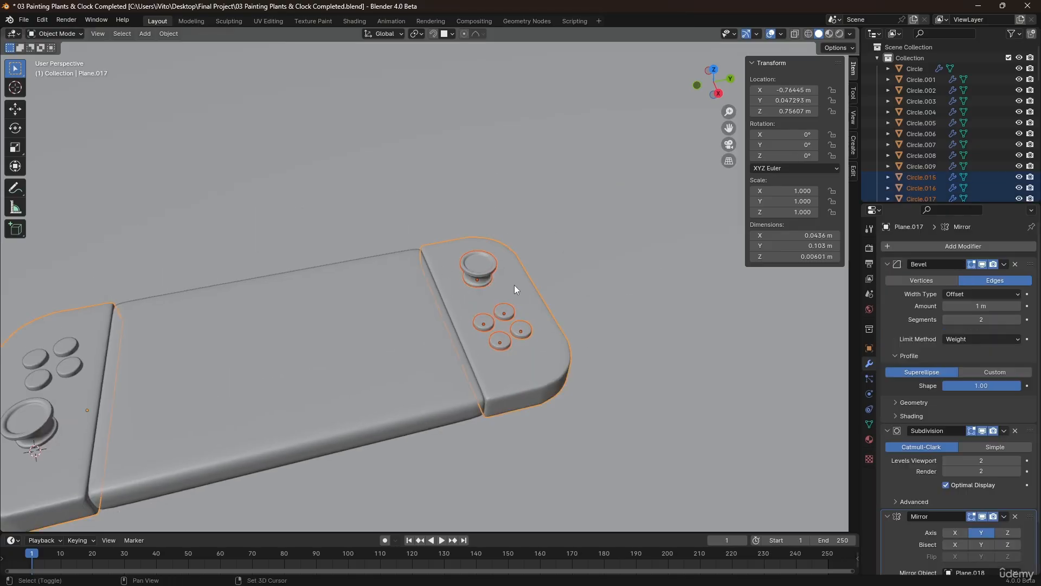
scroll(447, 295, down, 2)
scroll(444, 297, up, 1)
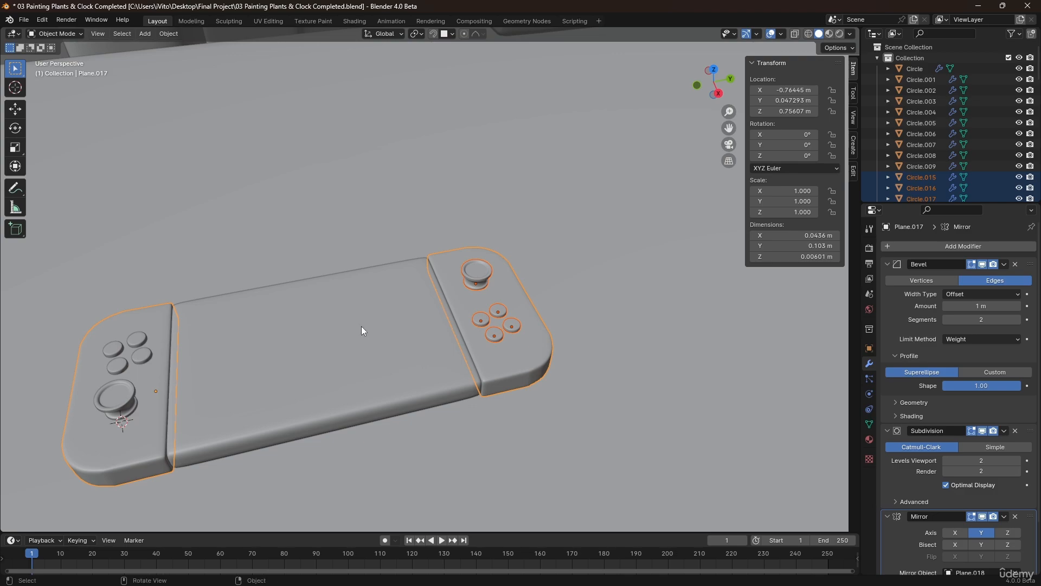
key(ctrl+p)
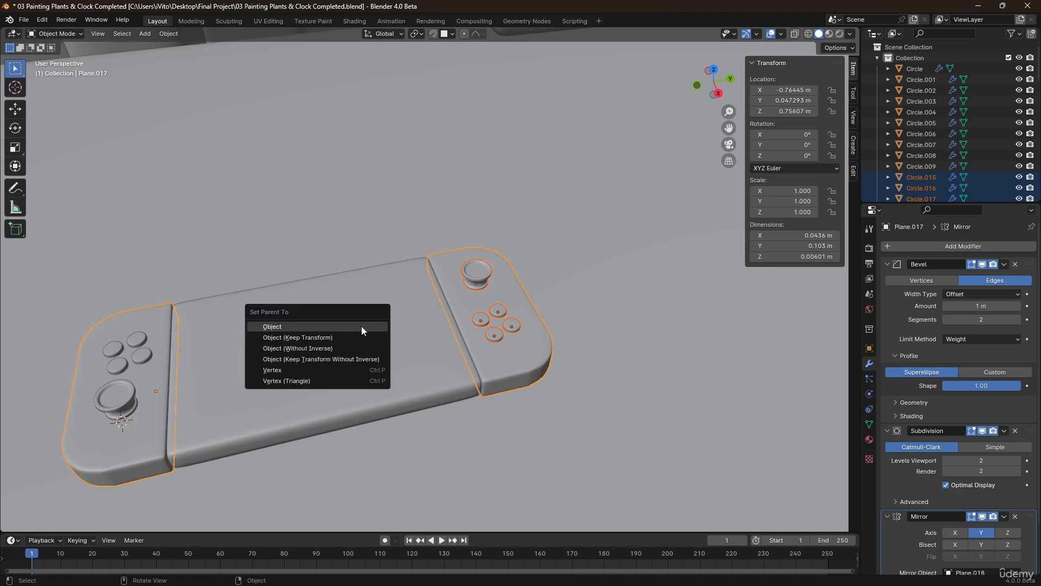
click(361, 326)
- Test-move the side grips to check that their buttons and thumbsticks follow, and cancel the move
click(508, 286)
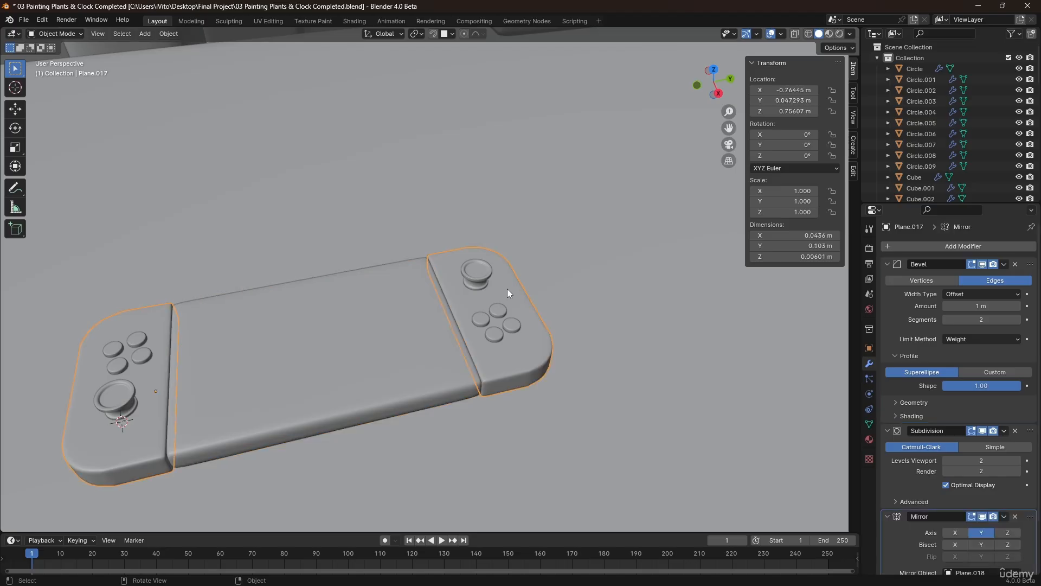
key(g)
right_click(376, 217)
- Select the side grips and the console's middle body, and parent the grips to the body as Object
click(351, 397)
click(490, 353)
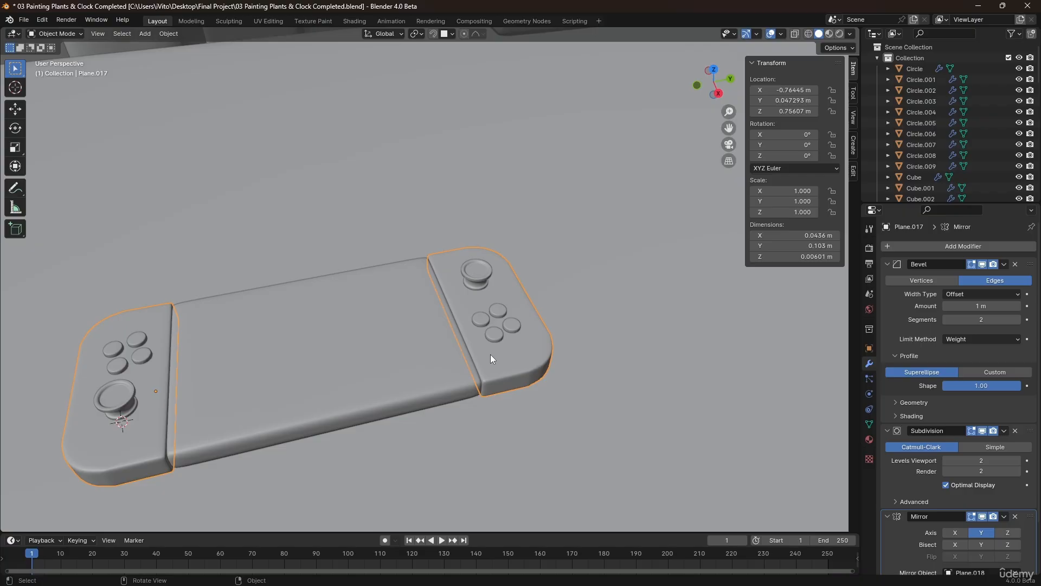
click(342, 372)
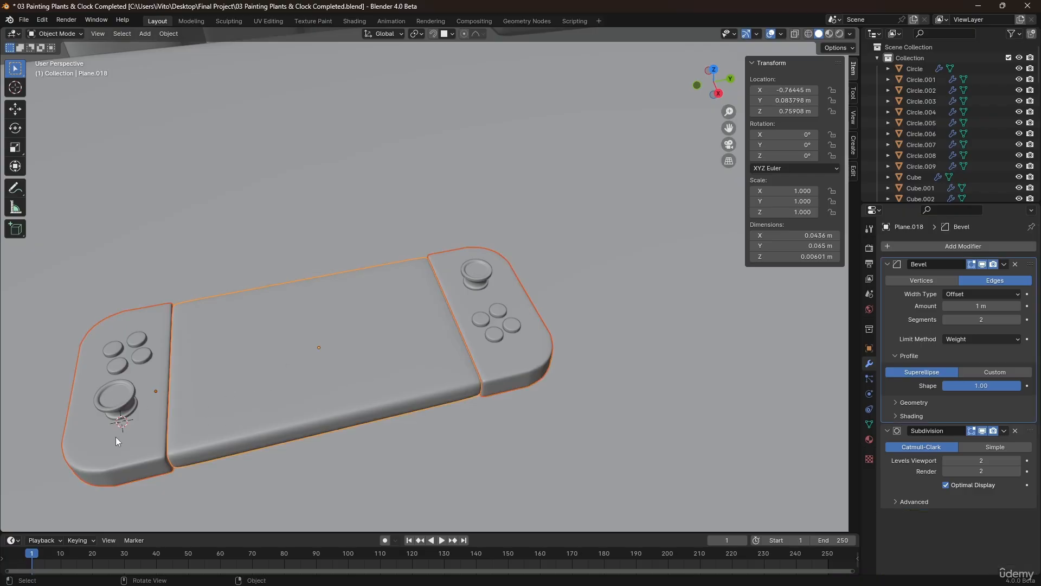
key(ctrl+p)
click(263, 415)
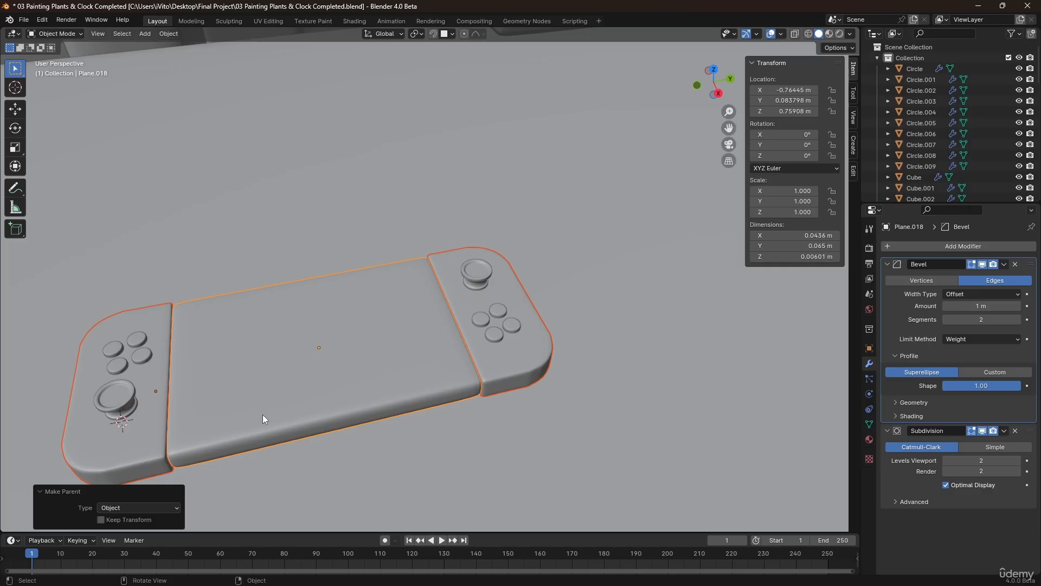
- Test-move the console's middle body to check that all attached parts follow, and cancel the move
click(307, 420)
scroll(348, 487, down, 5)
key(g)
right_click(305, 330)
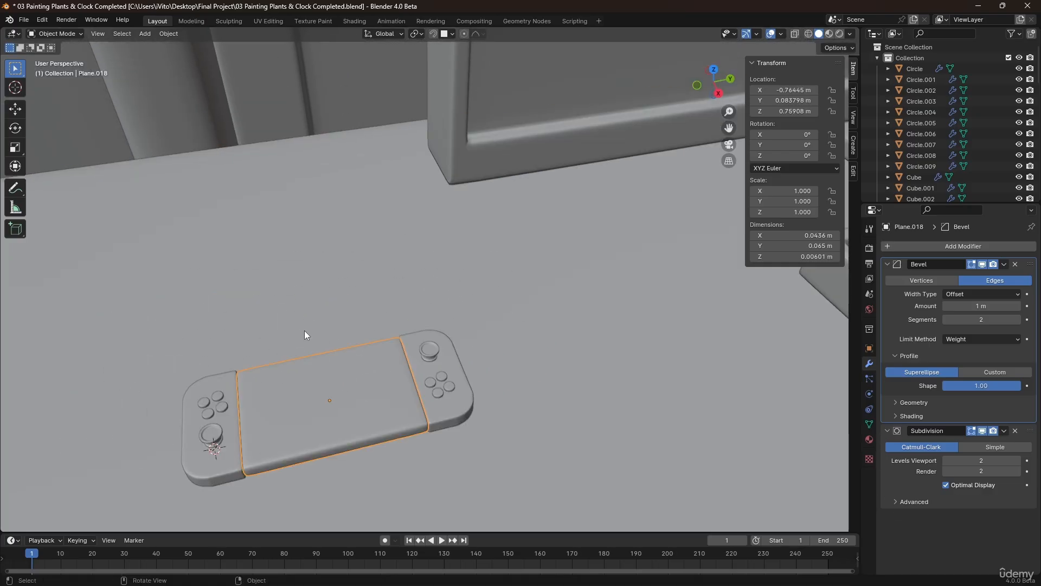
- Duplicate the middle body's top face in place and separate the selection into its own object
middle_drag(334, 384, 477, 295)
key(Tab)
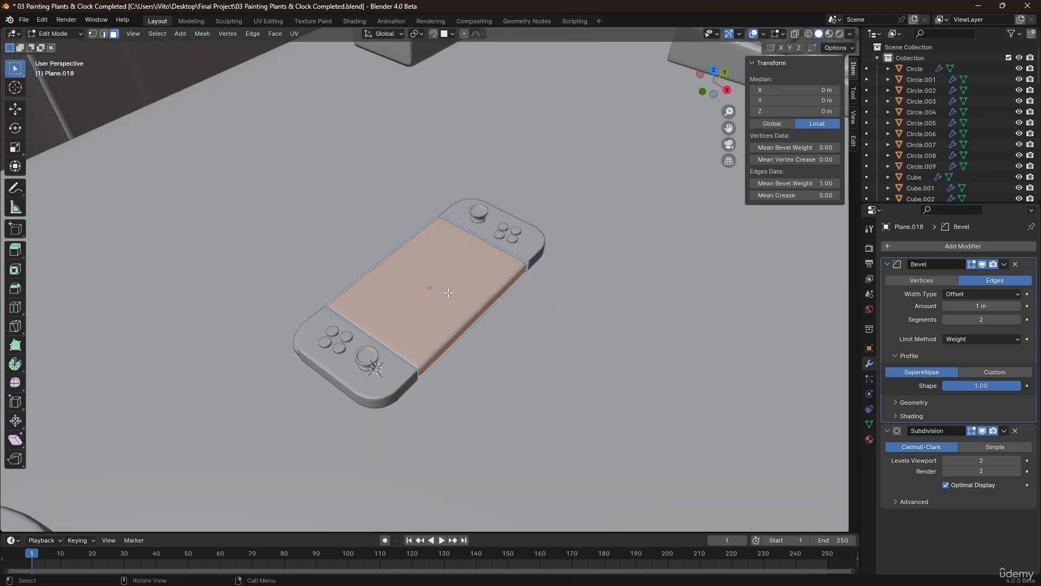
key(g)
right_click(453, 280)
key(p)
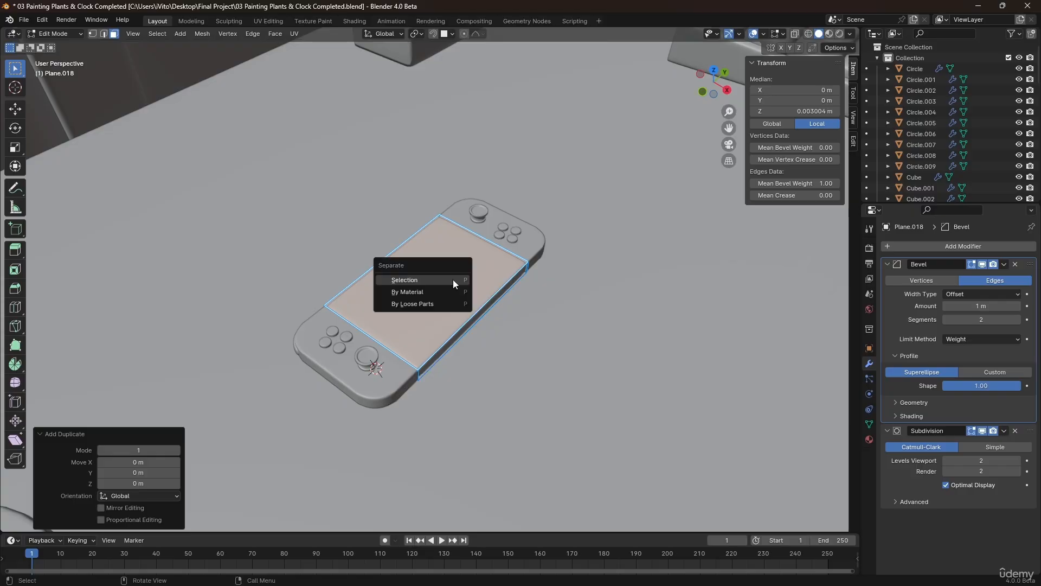
click(454, 280)
- Select all of the separated face in Edit Mode and rotate it 90° around the Y axis
key(Tab)
click(450, 288)
key(Tab)
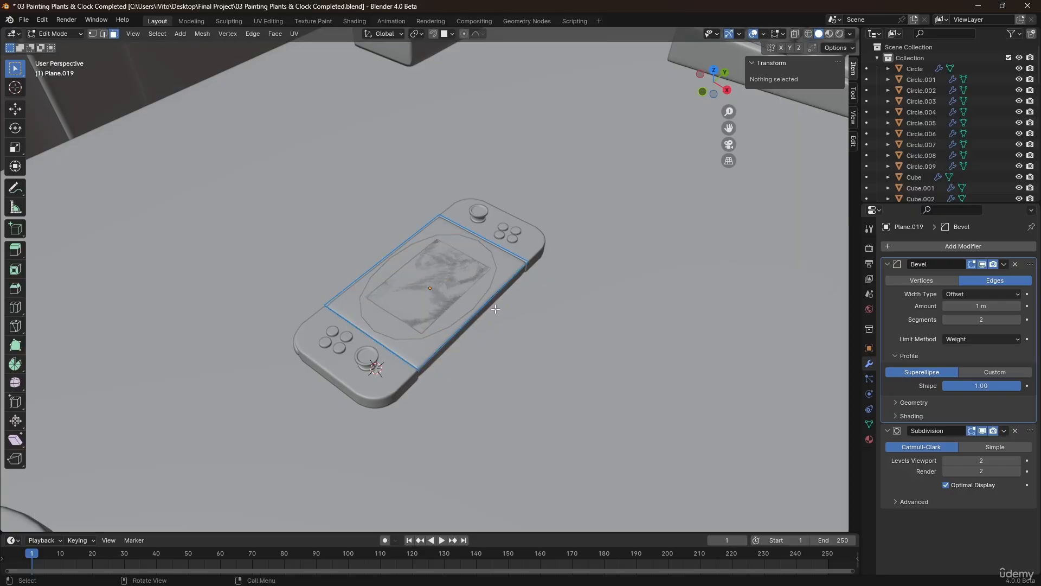
key(a)
text(ry)
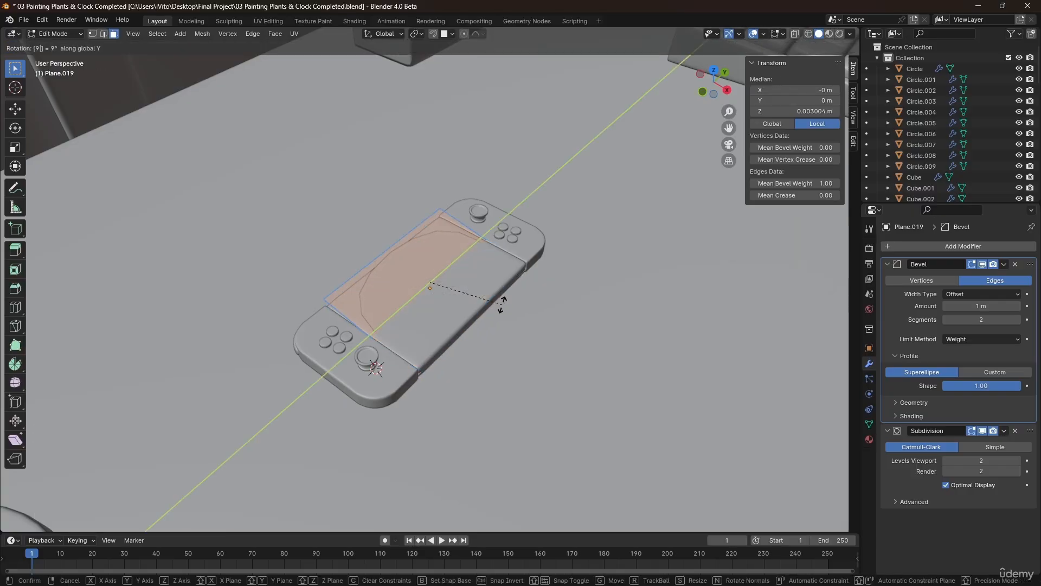
text(90)
key(Return)
- In Object Mode, raise the upright face object 0.026003 m along Z above the console
middle_drag(502, 304, 463, 272)
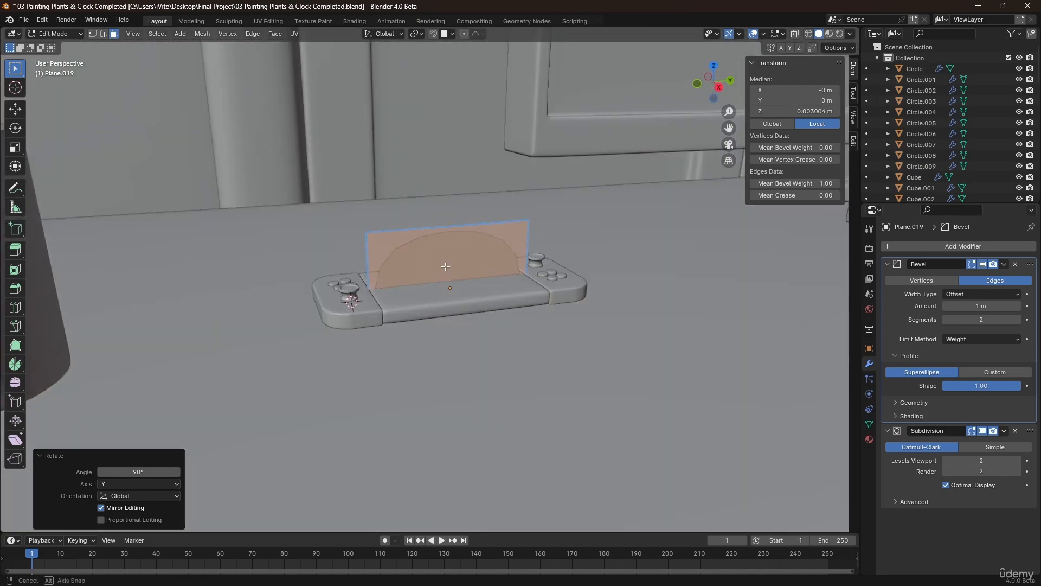
key(Tab)
key(g)
key(z)
click(449, 219)
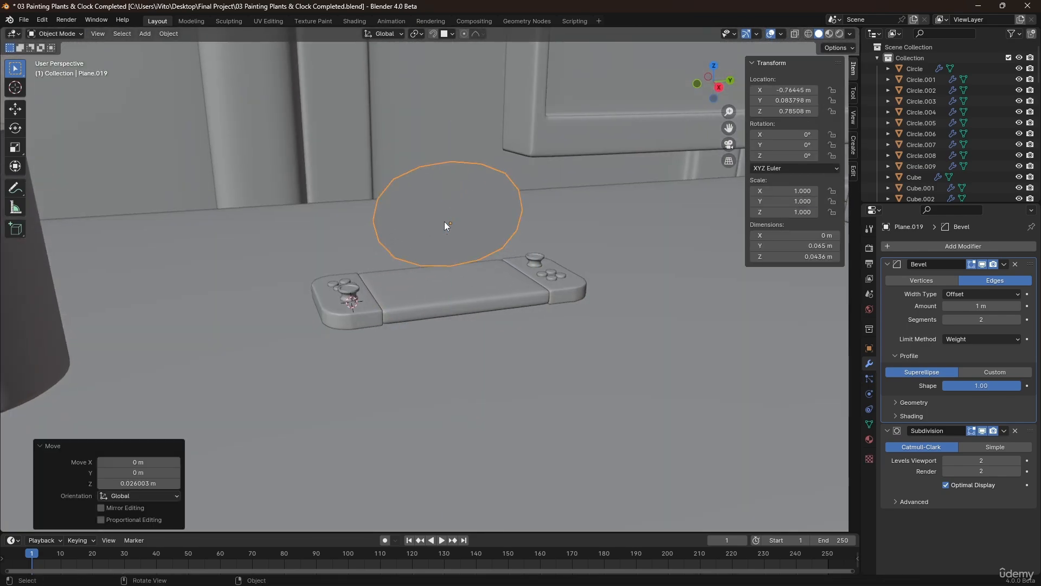
- Extrude the upright face about 0.003731 m along its normal to form a thin panel
key(Tab)
middle_drag(444, 222, 521, 248)
key(e)
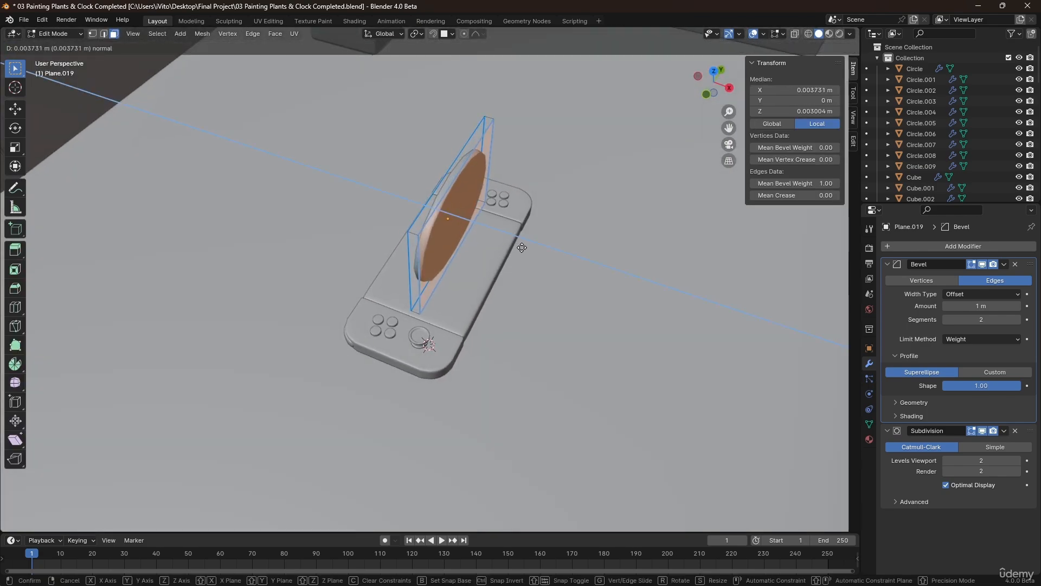
click(522, 248)
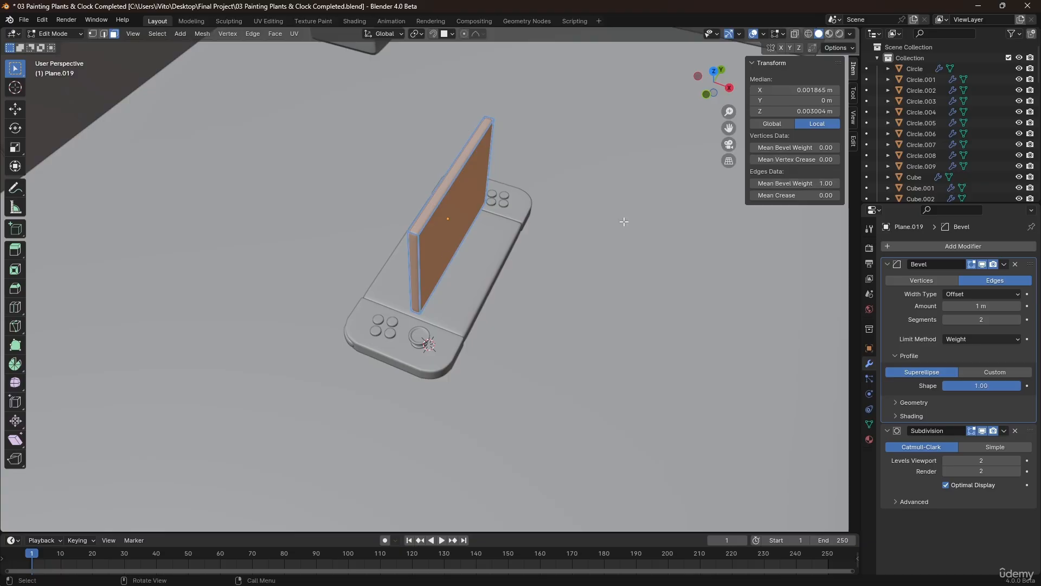
- Add a horizontal loop cut around the upright panel and slide it down close to the panel's base
middle_drag(355, 274, 531, 233)
scroll(531, 234, up, 3)
key(ctrl+r)
click(503, 255)
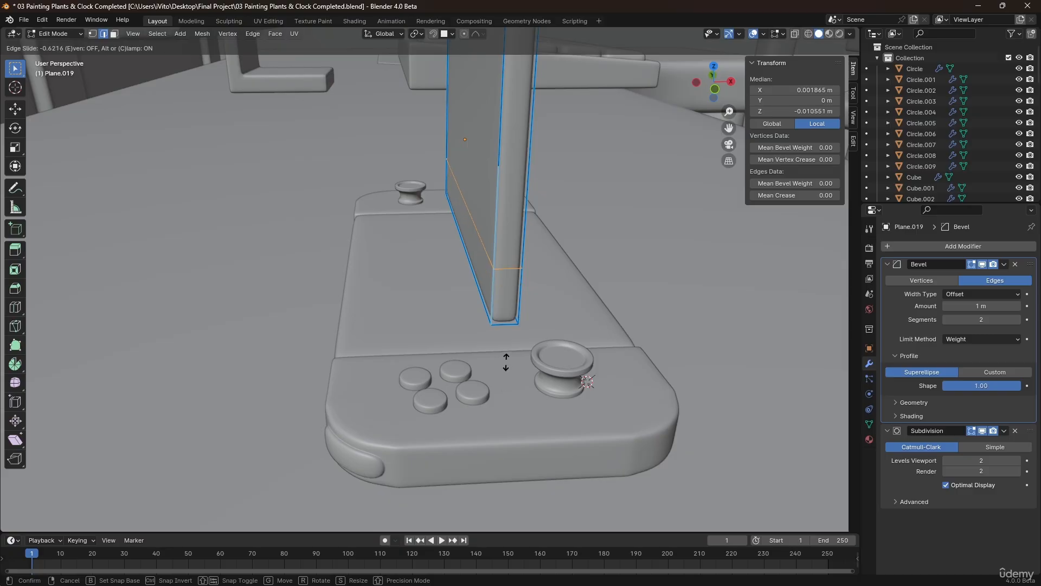
click(505, 366)
- Extrude the lower side face of the upright panel outward about 0.024813 m to form the dock's base
key(3)
click(481, 285)
key(e)
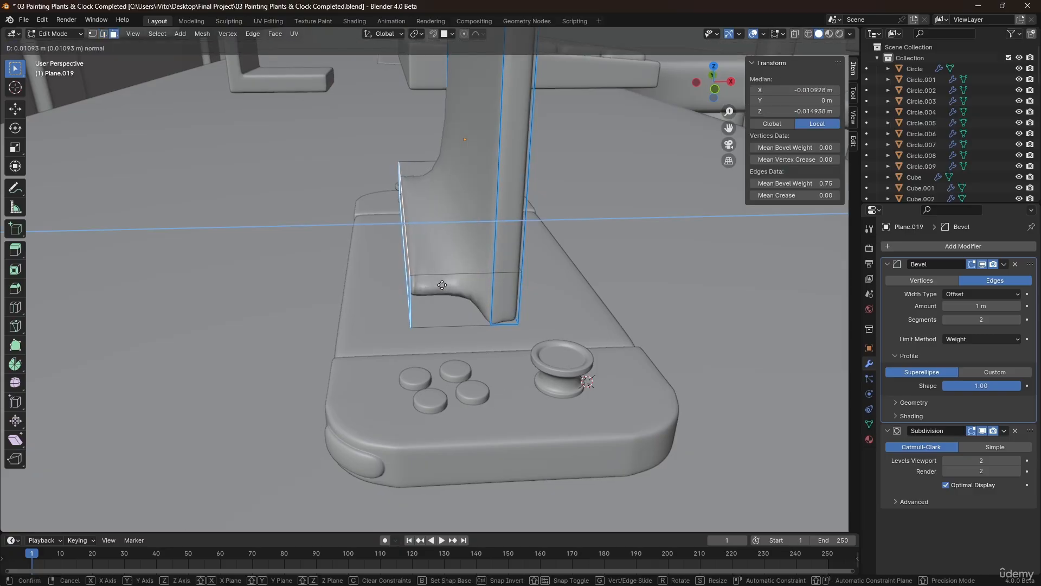
click(359, 285)
- Add a loop cut near the outer end of the dock's base and extrude the outer top face up about 0.035699 m
key(ctrl+r)
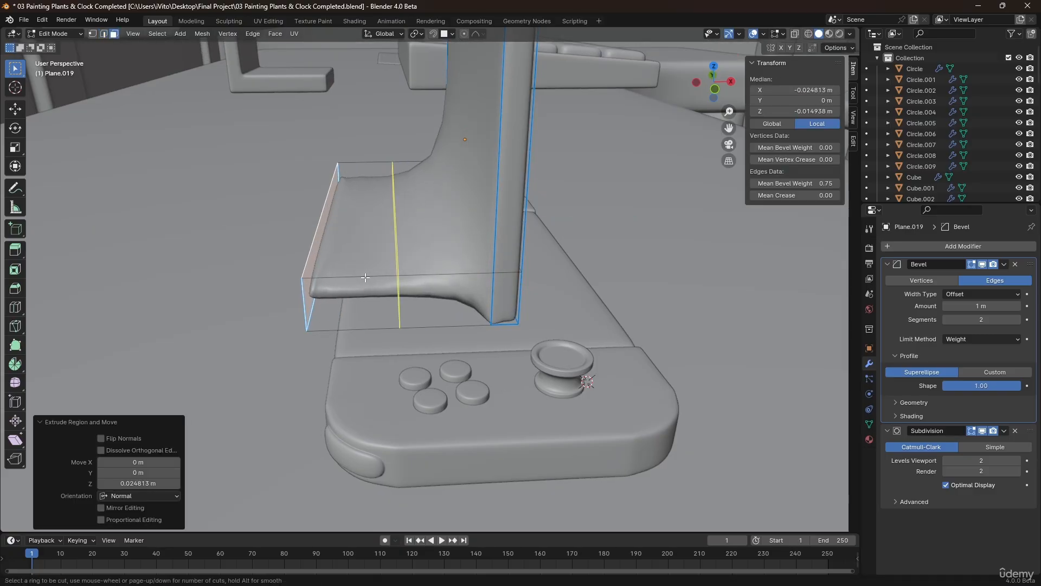
click(380, 282)
click(325, 281)
key(3)
click(335, 231)
shift+middle_drag(347, 198, 400, 259)
key(e)
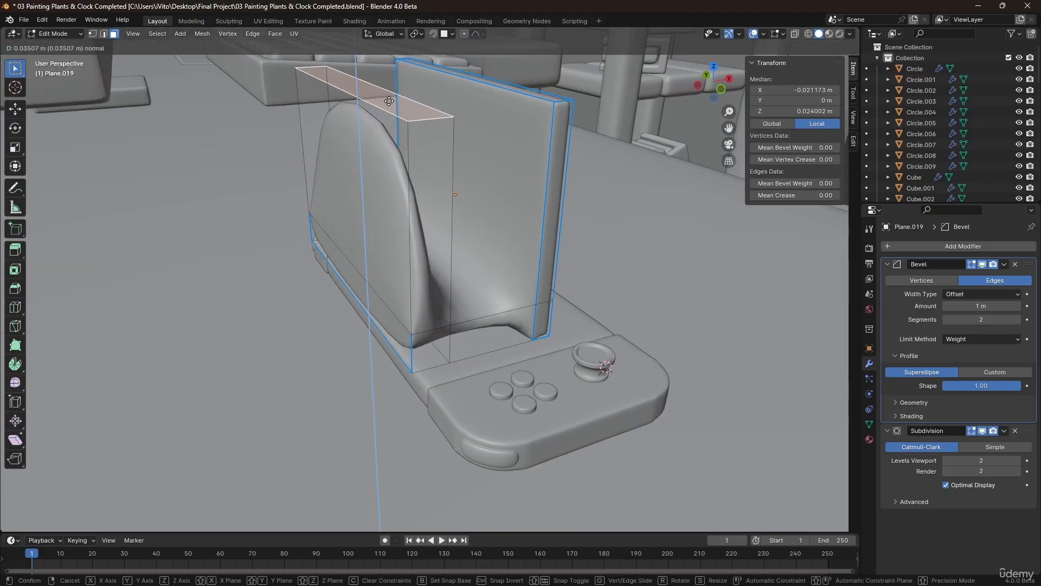
click(404, 135)
- Select all of the dock's geometry and set its mean edge bevel weight to 1.00
mouse_move(404, 136)
middle_down()
mouse_move(428, 133)
mouse_move(388, 148)
middle_up()
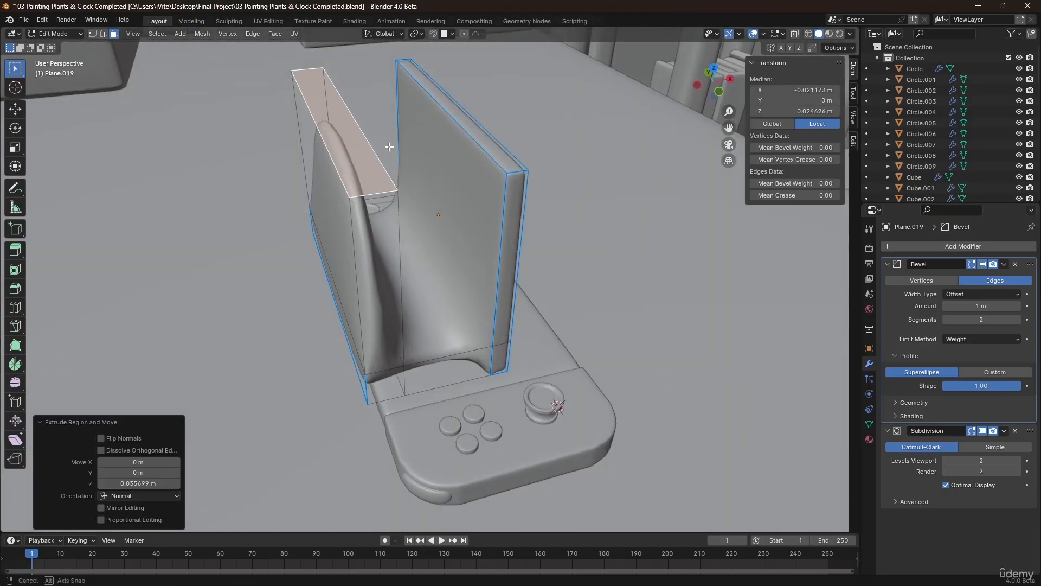
key(a)
drag(795, 184, 835, 184)
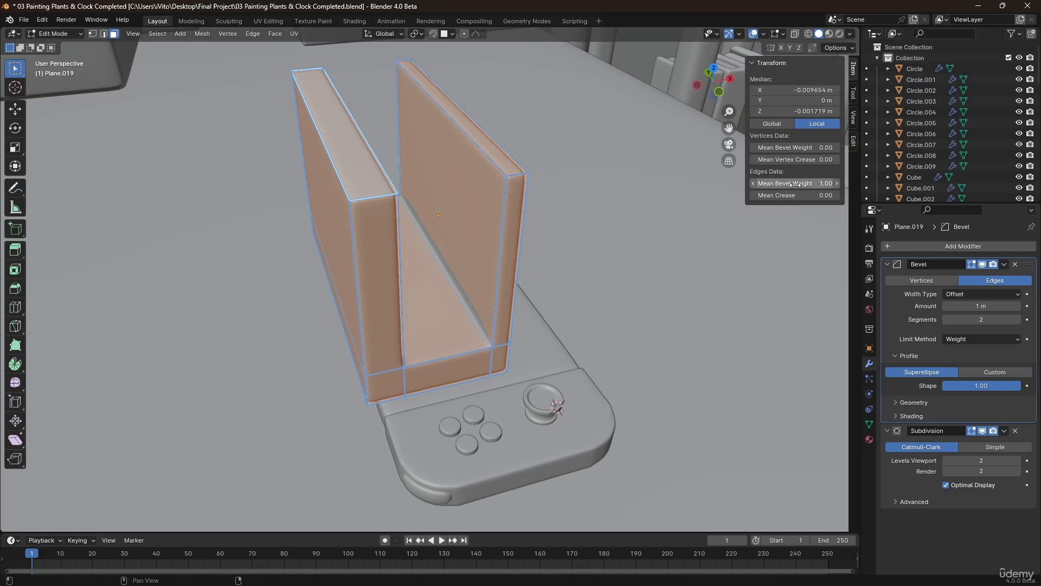
- With X-ray on, select the vertices of the dock's newly extruded wall and move them about 0.009771 m along X towards the other wall
middle_drag(502, 203, 461, 268)
key(alt+z)
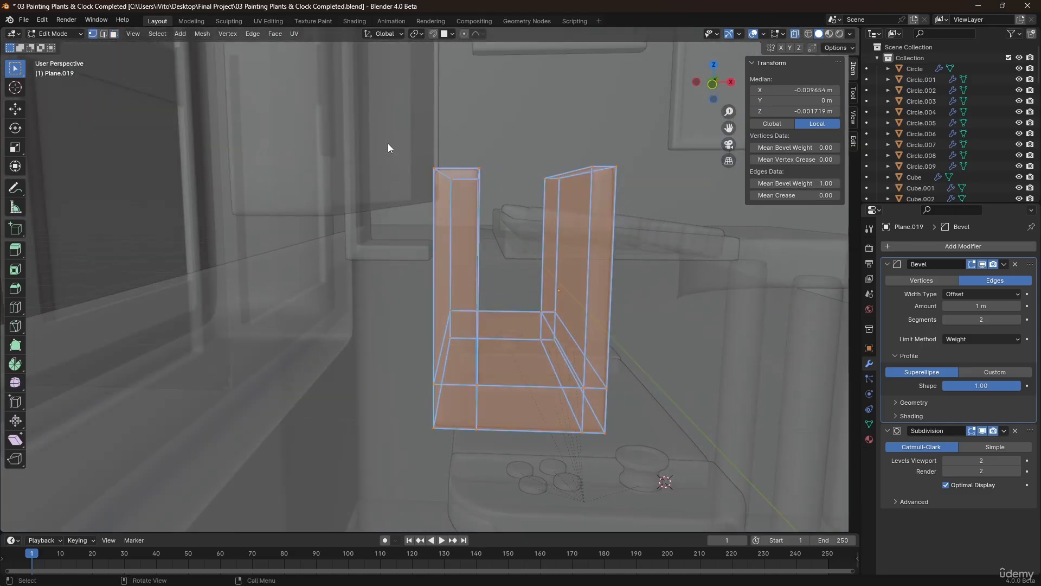
drag(388, 139, 511, 440)
key(g)
key(x)
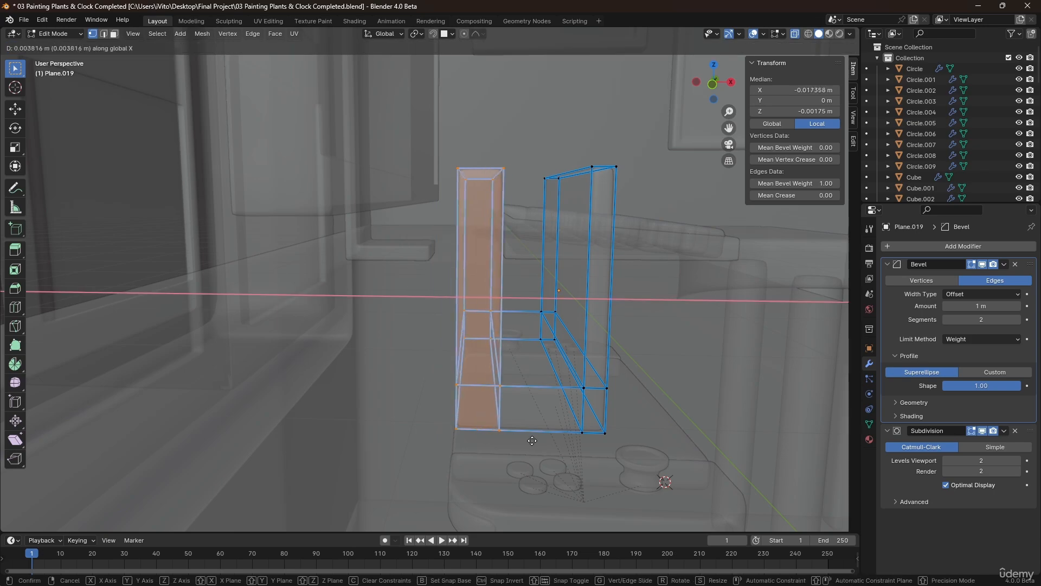
click(470, 170)
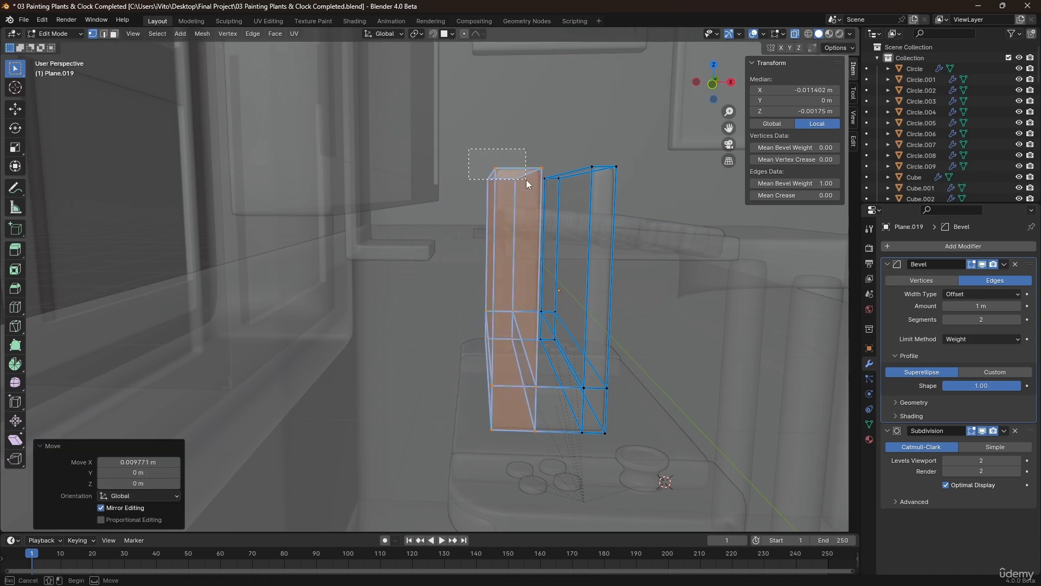
- Select that wall's top vertices and lower them about 0.002189 m along Z
drag(525, 180, 528, 183)
middle_drag(541, 202, 506, 203)
drag(558, 155, 451, 190)
key(g)
key(z)
click(518, 215)
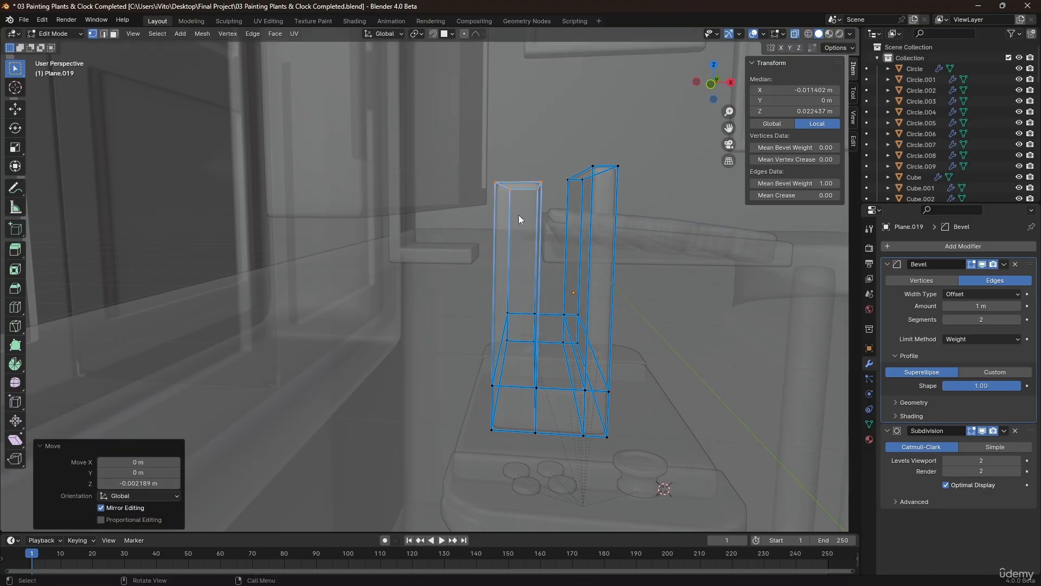
- Return to Object Mode with X-ray off, select the game console and rotate it 90° around the Y axis
key(Tab)
mouse_move(518, 215)
middle_down()
mouse_move(513, 243)
mouse_move(539, 297)
mouse_move(460, 288)
mouse_move(521, 305)
mouse_move(522, 275)
mouse_move(559, 202)
mouse_move(555, 246)
mouse_move(566, 247)
middle_up()
key(alt+z)
scroll(460, 288, down, 3)
click(520, 305)
text(r)
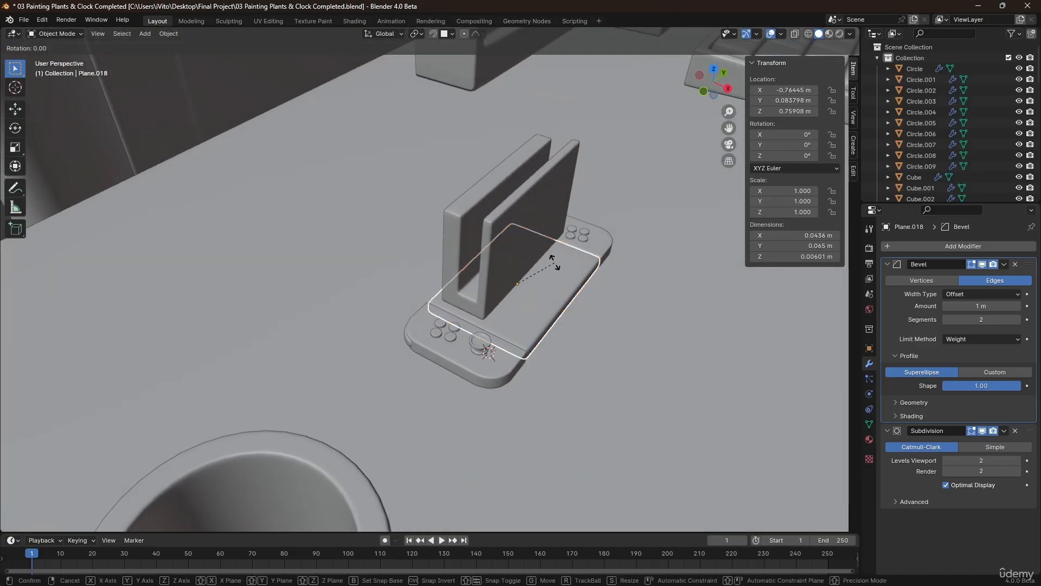
text(y90)
key(Return)
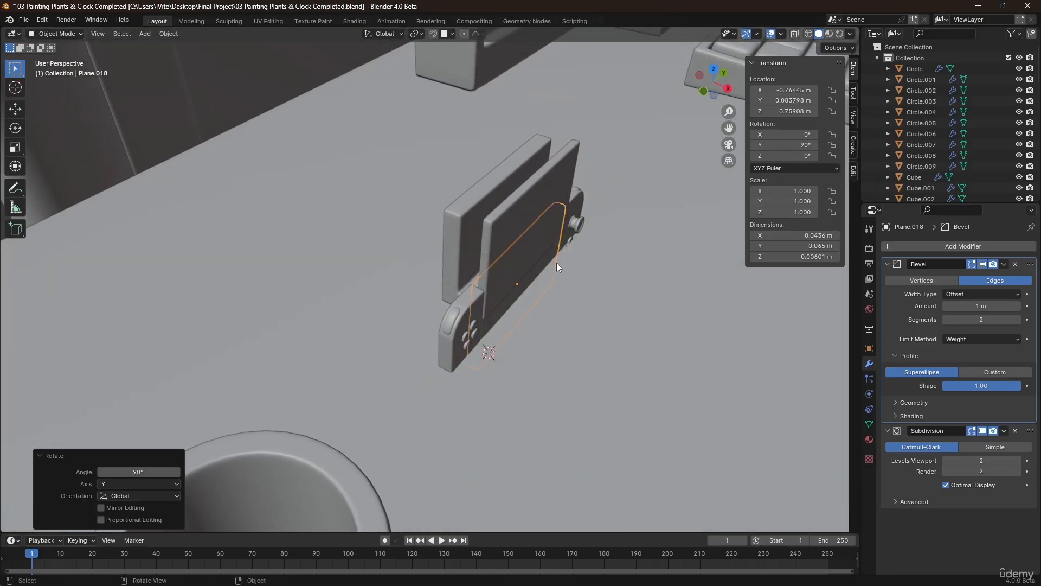
- Raise the console about 0.041358 m along Z and shift it about -0.004077 m along X between the dock walls
key(g)
key(z)
click(560, 182)
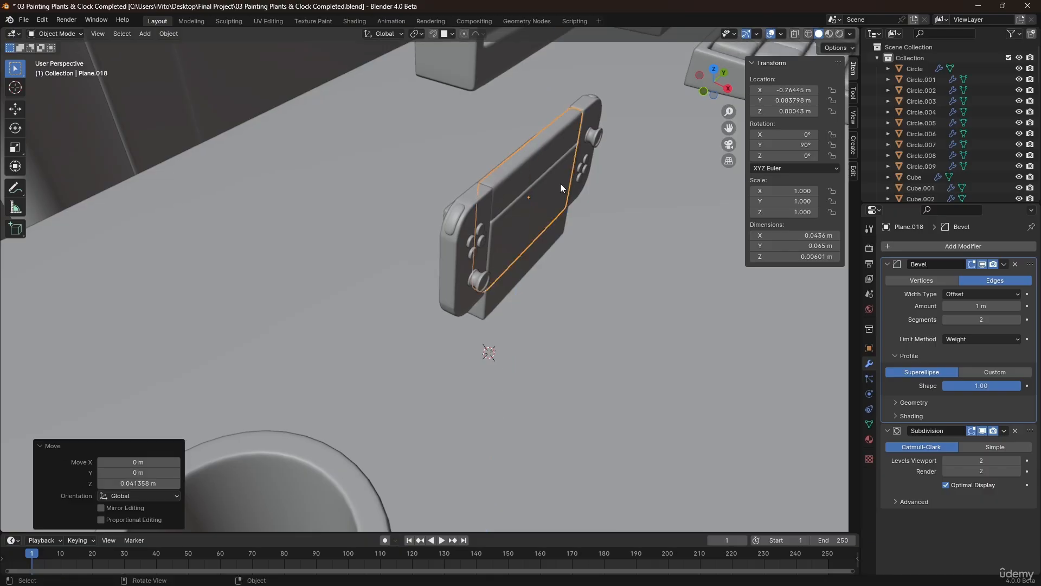
middle_drag(561, 184, 583, 192)
key(g)
key(y)
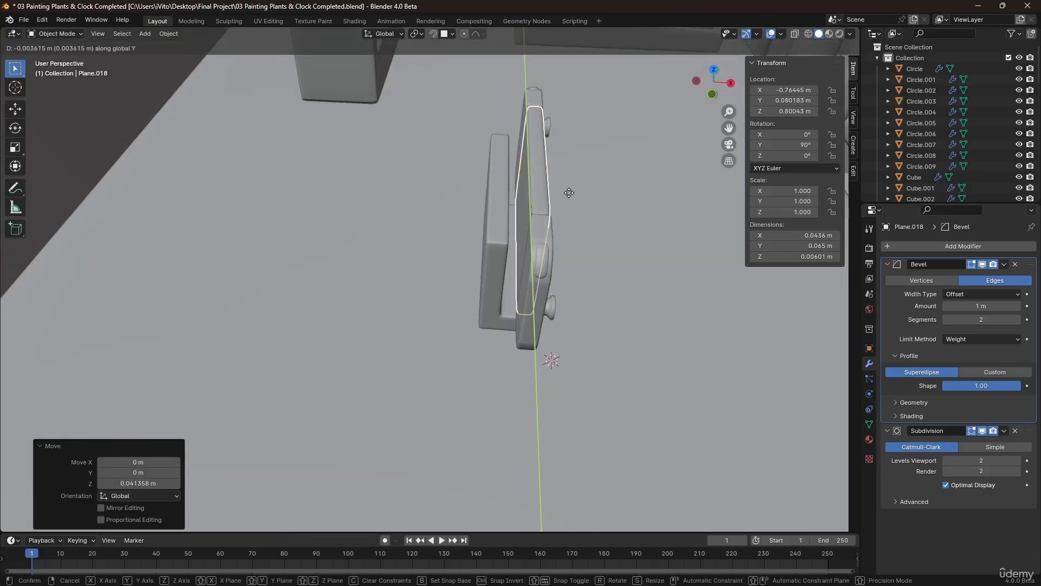
key(x)
click(571, 194)
- Lower the console about 0.005335 m along Z so it sits deeper in the dock
middle_drag(572, 194, 479, 213)
scroll(405, 168, up, 2)
scroll(405, 168, up, 3)
middle_drag(399, 168, 373, 144)
key(g)
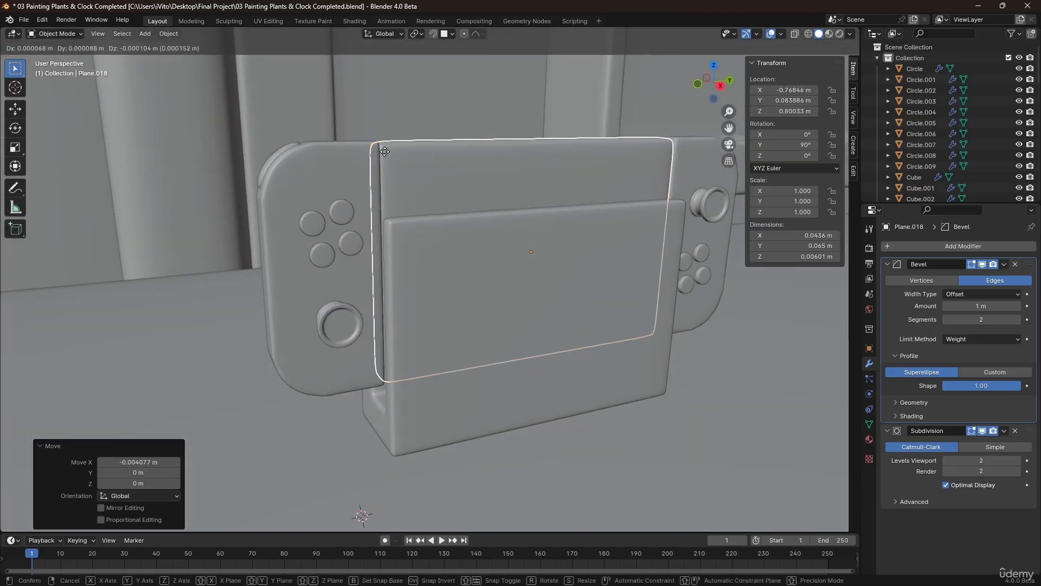
key(z)
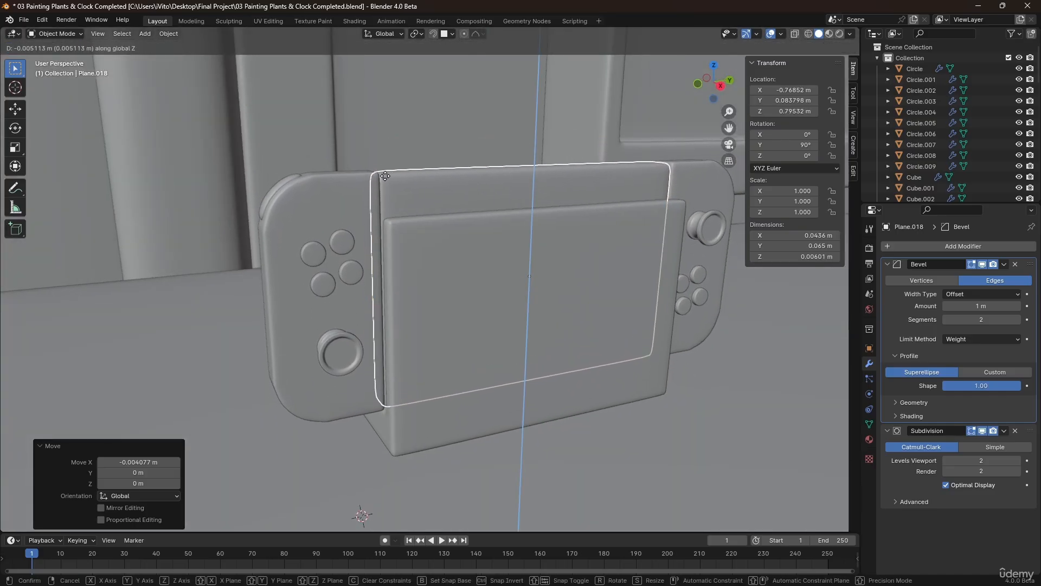
click(385, 180)
- Parent the console to the dock using the Object option
scroll(431, 212, down, 3)
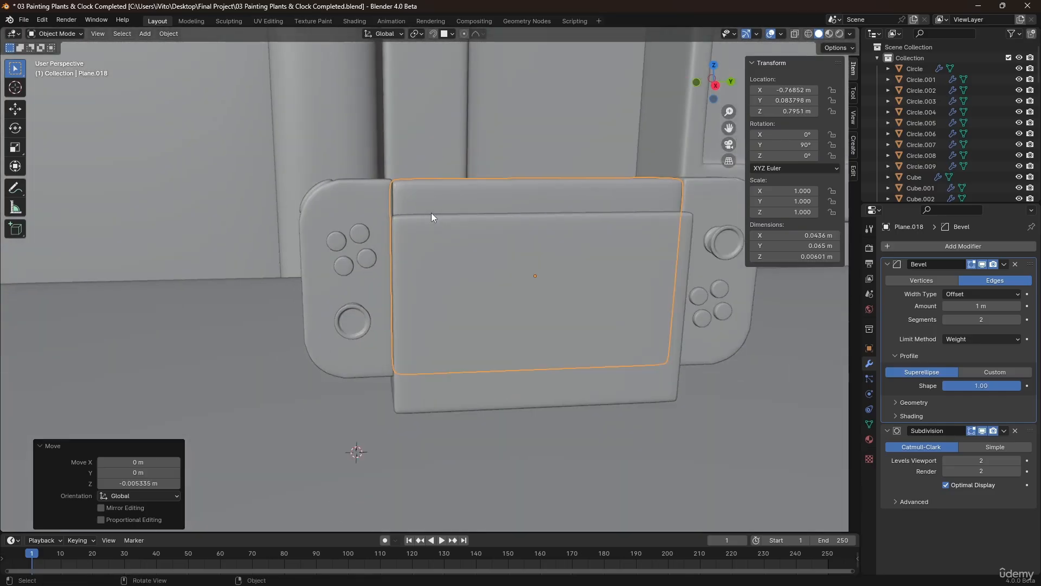
middle_drag(431, 213, 474, 194)
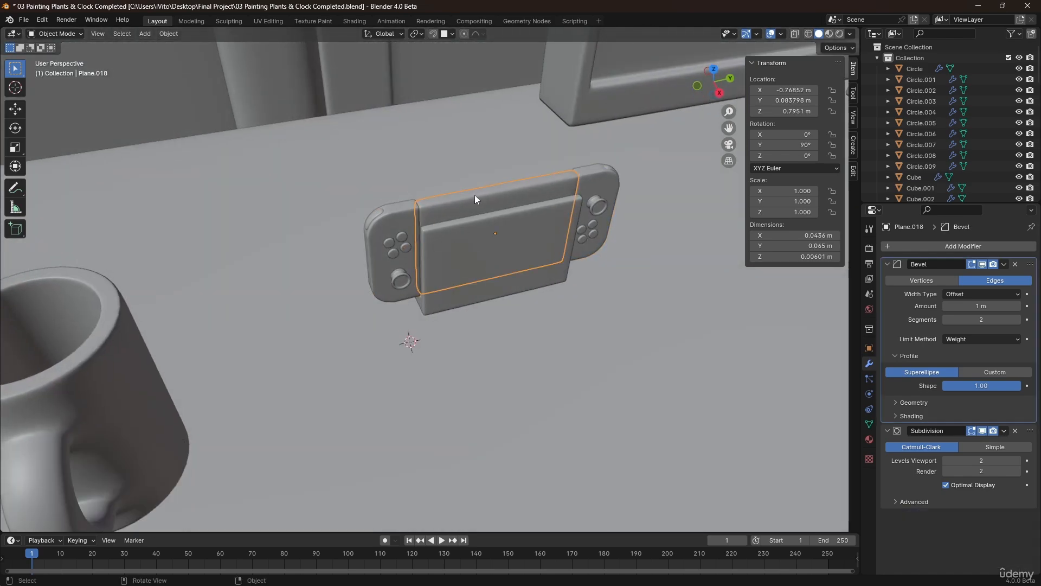
shift+click(477, 261)
key(ctrl+p)
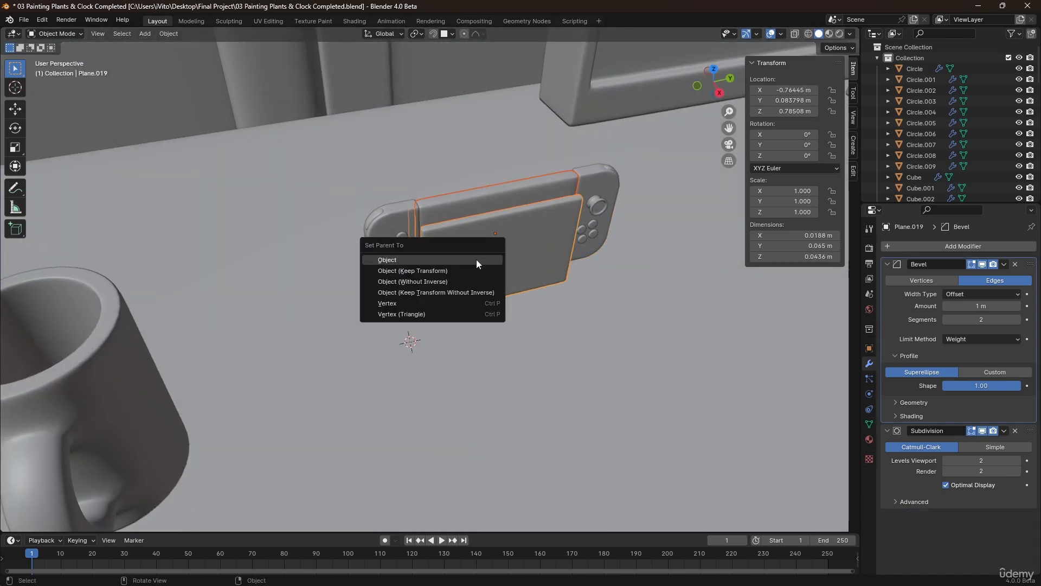
click(476, 260)
- Move the dock with its console behind the coffee mug near the desk's back edge, locking the Z axis
click(450, 389)
scroll(477, 252, down, 3)
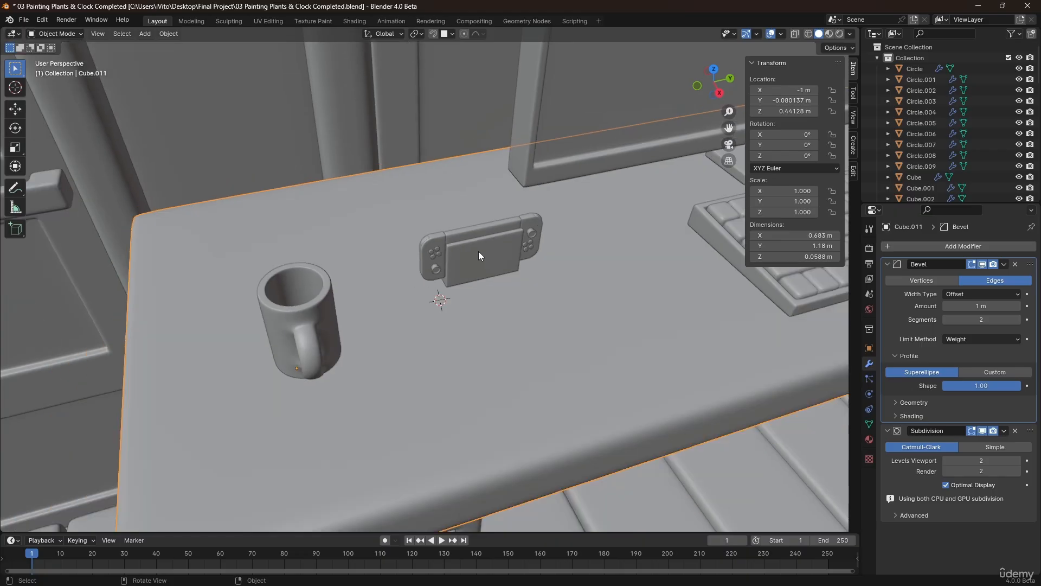
click(478, 252)
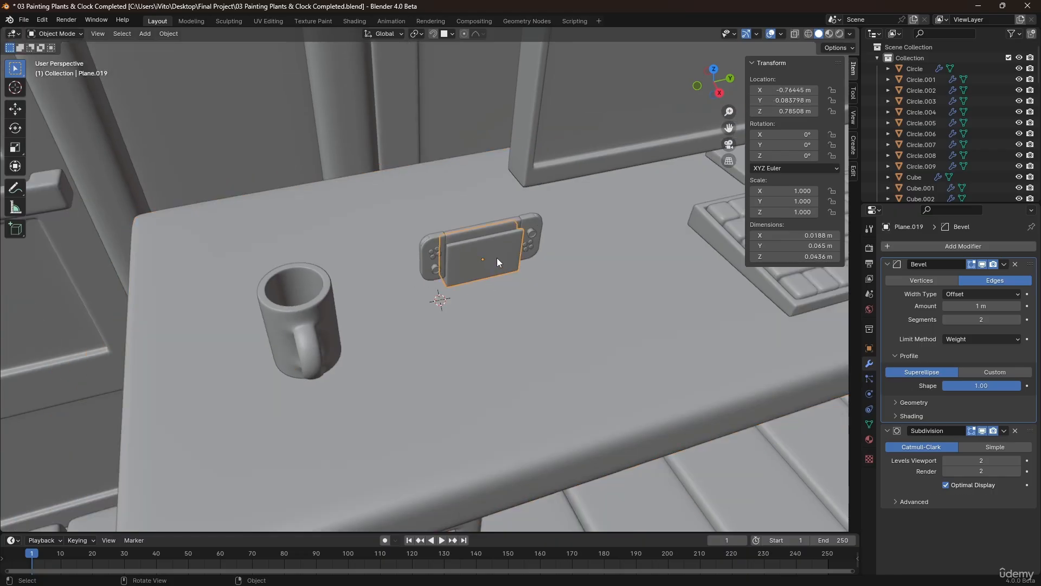
key(g)
key(shift+z)
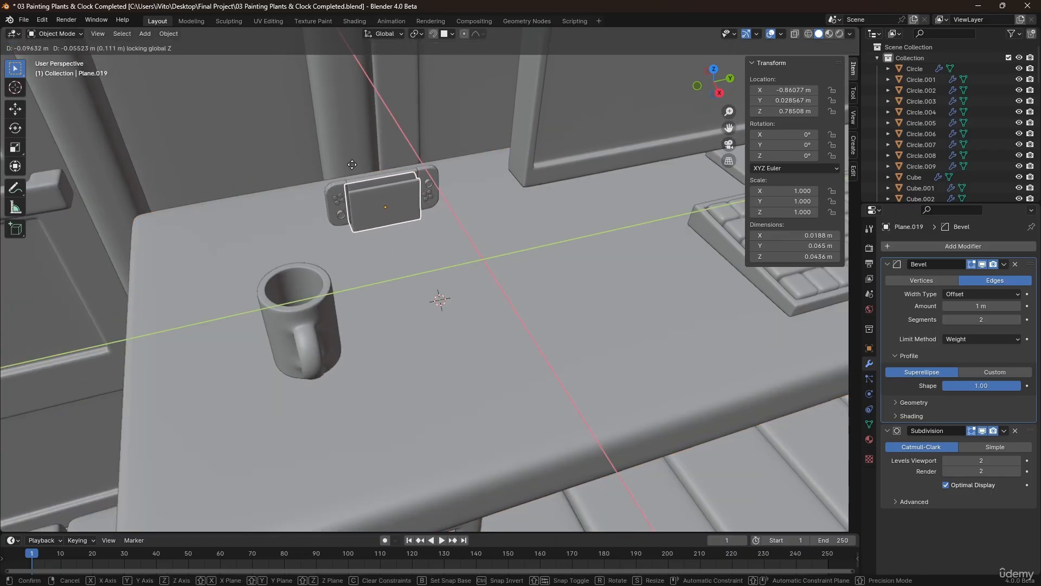
click(348, 164)
- Scale the dock with its console up uniformly to about 1.246
scroll(535, 233, down, 6)
click(578, 347)
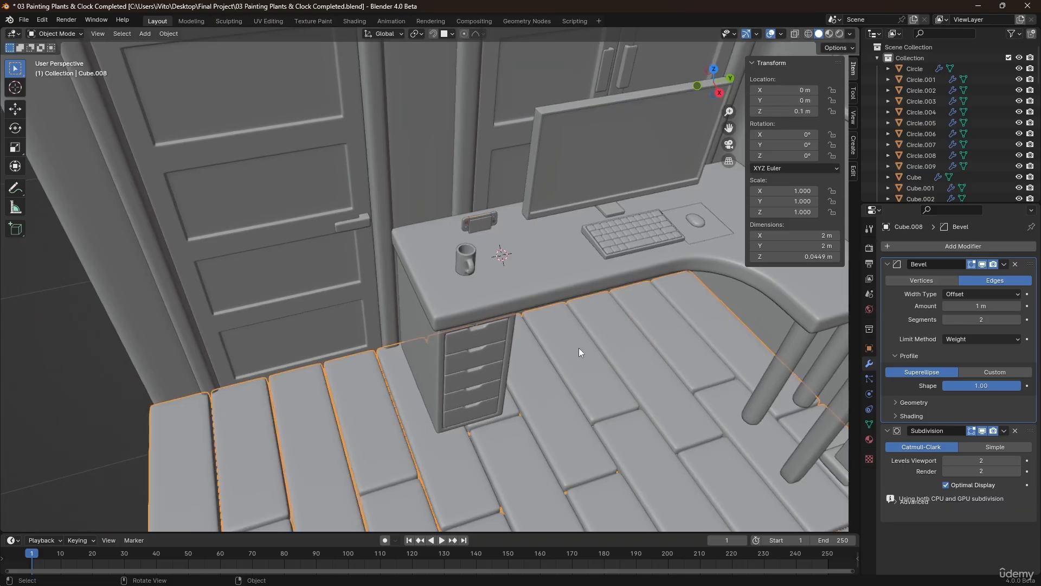
scroll(591, 347, down, 3)
middle_drag(594, 347, 612, 323)
shift+middle_drag(613, 323, 409, 236)
scroll(441, 242, up, 3)
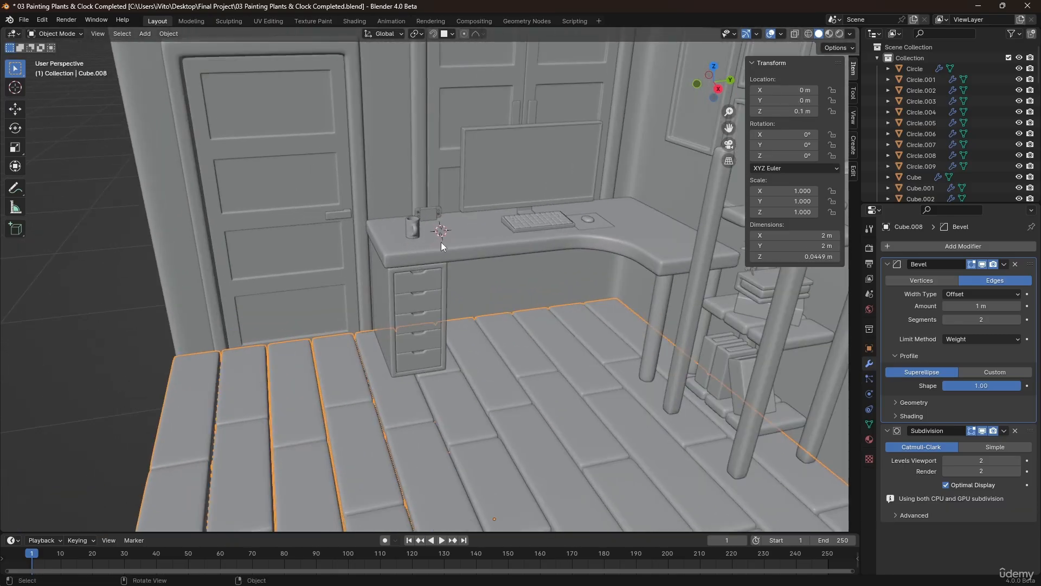
click(438, 215)
key(s)
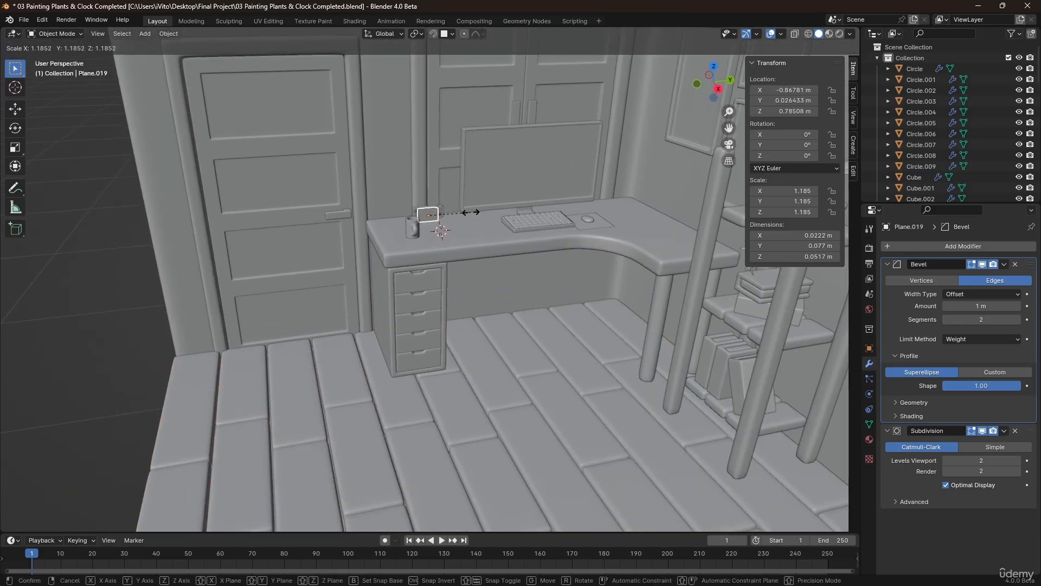
click(473, 213)
- Enlarge the dock with its console further to a scale of about 1.376
scroll(434, 197, up, 5)
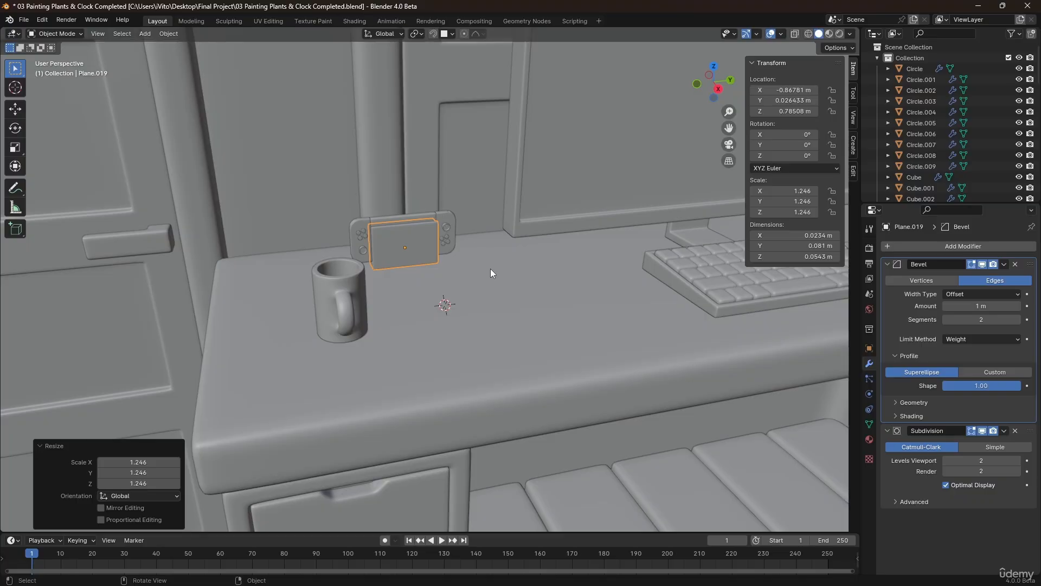
key(s)
click(515, 261)
click(470, 298)
key(ctrl+z)
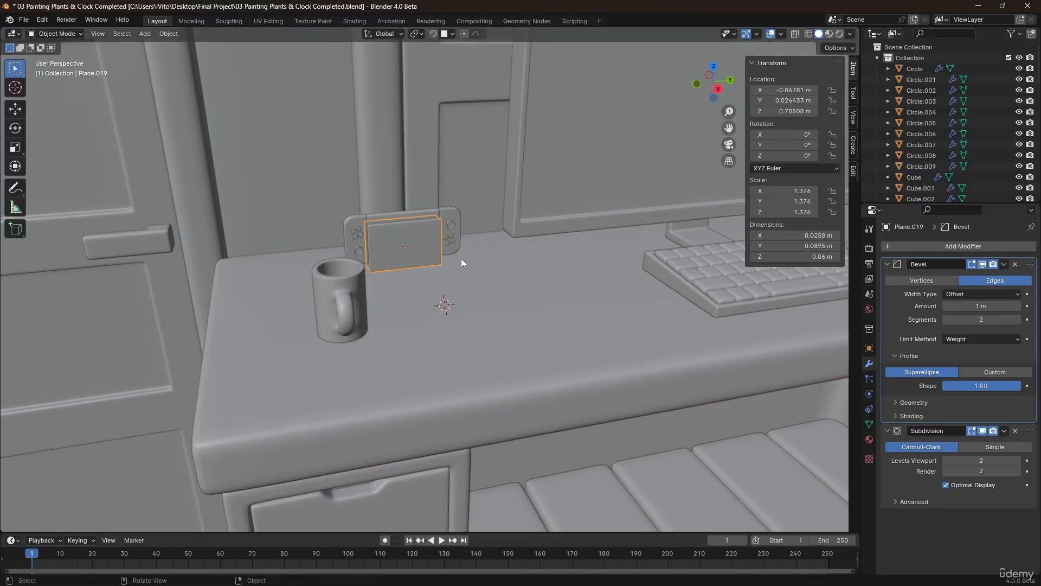
key(s)
scroll(503, 310, down, 12)
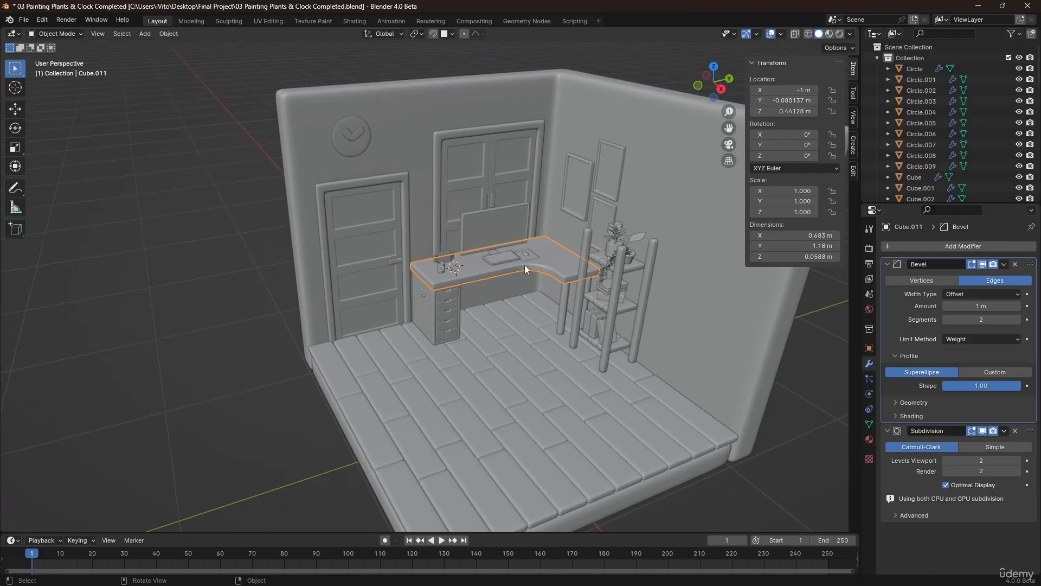
- Select the computer mouse on the mouse pad and scale it up uniformly by about 1.235
click(533, 253)
scroll(564, 250, up, 8)
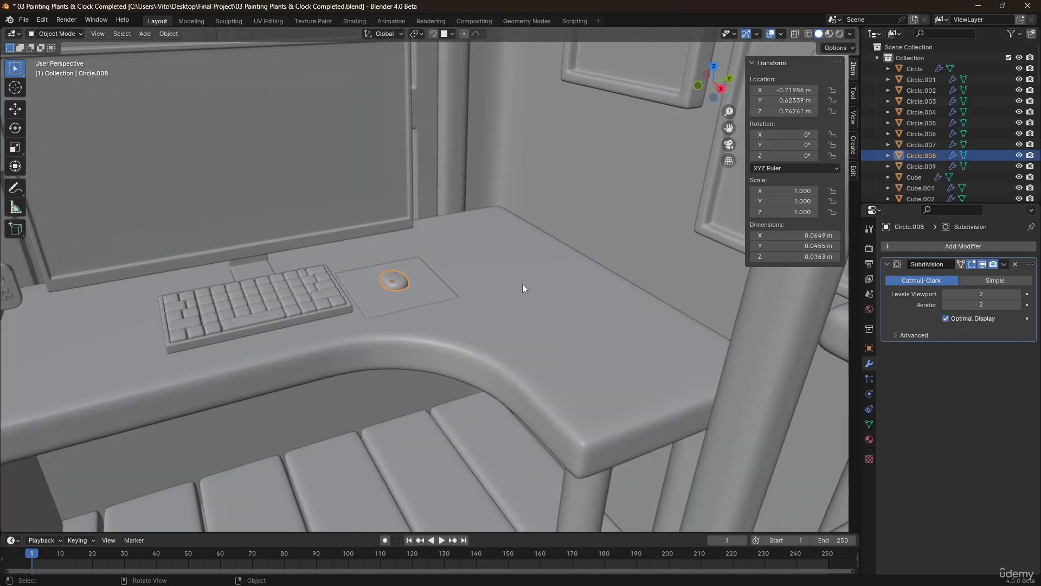
key(s)
click(547, 289)
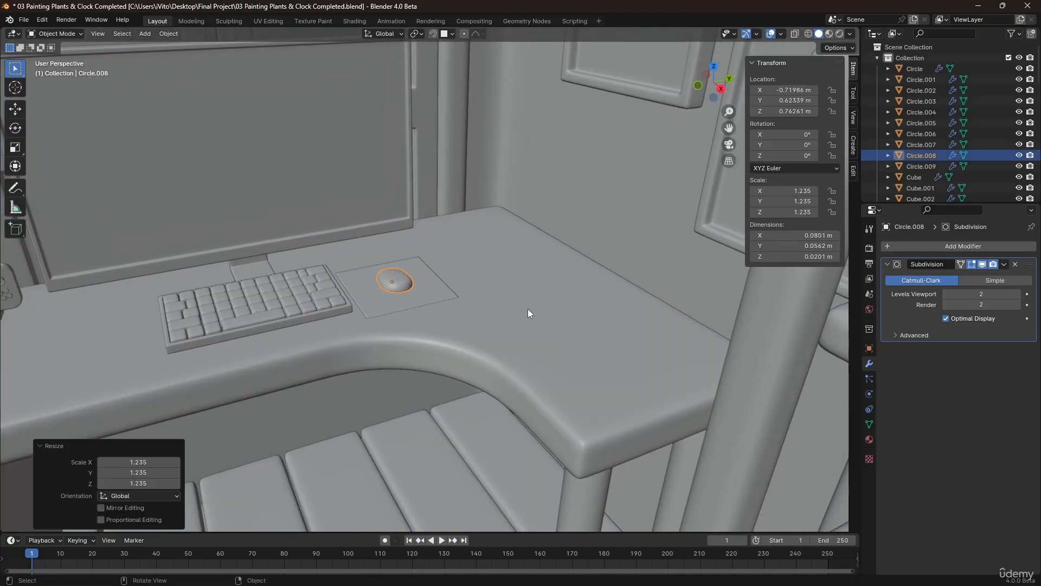
click(404, 326)
scroll(369, 309, down, 10)
scroll(376, 291, up, 3)
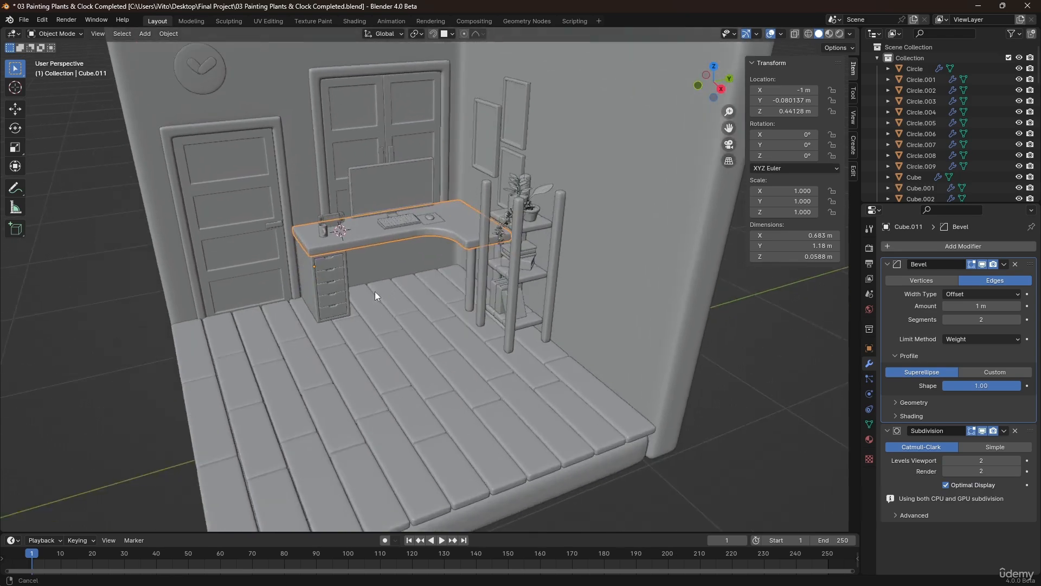
click(134, 424)
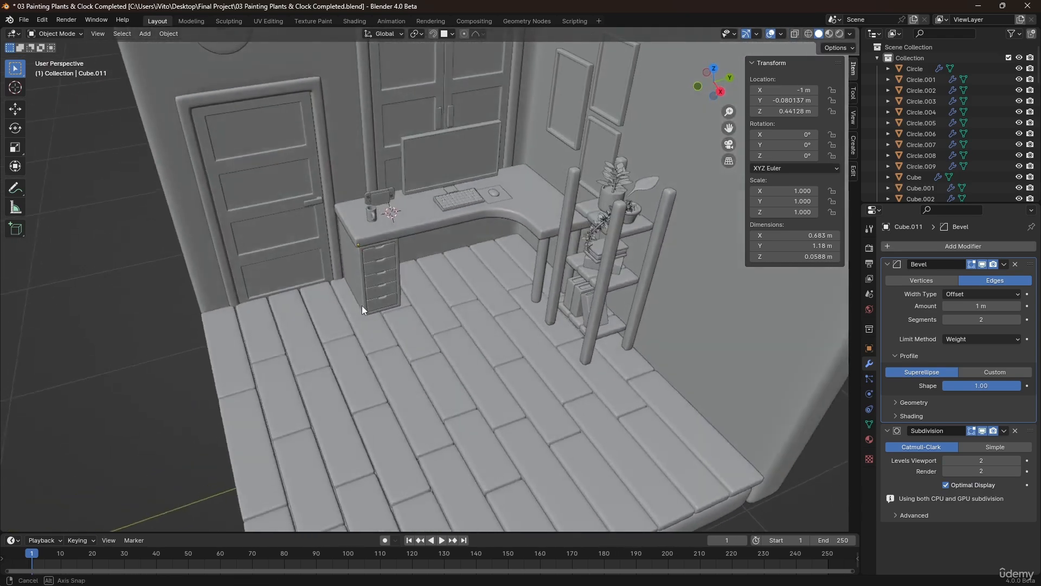
scroll(375, 305, down, 4)
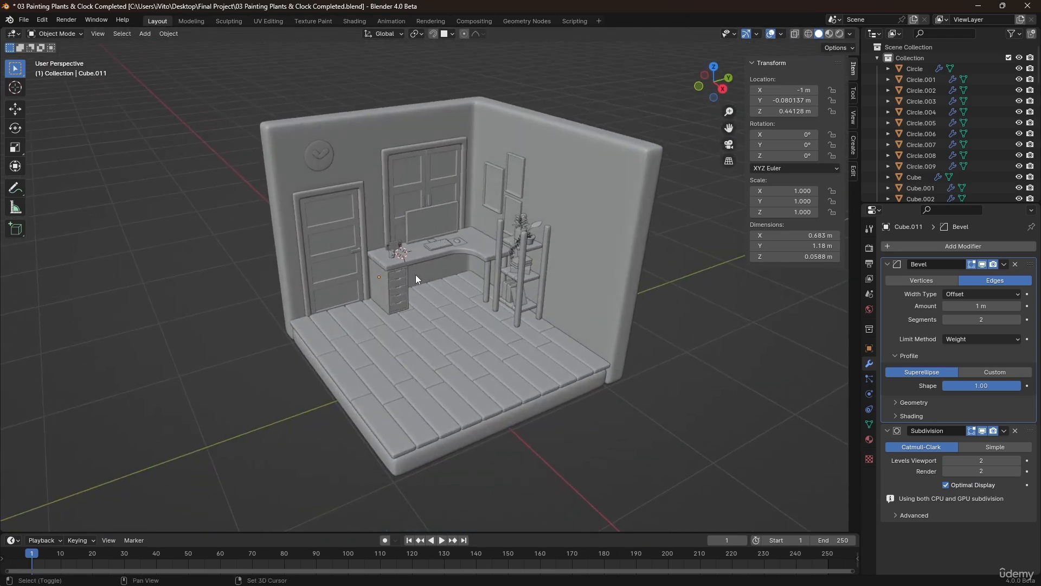